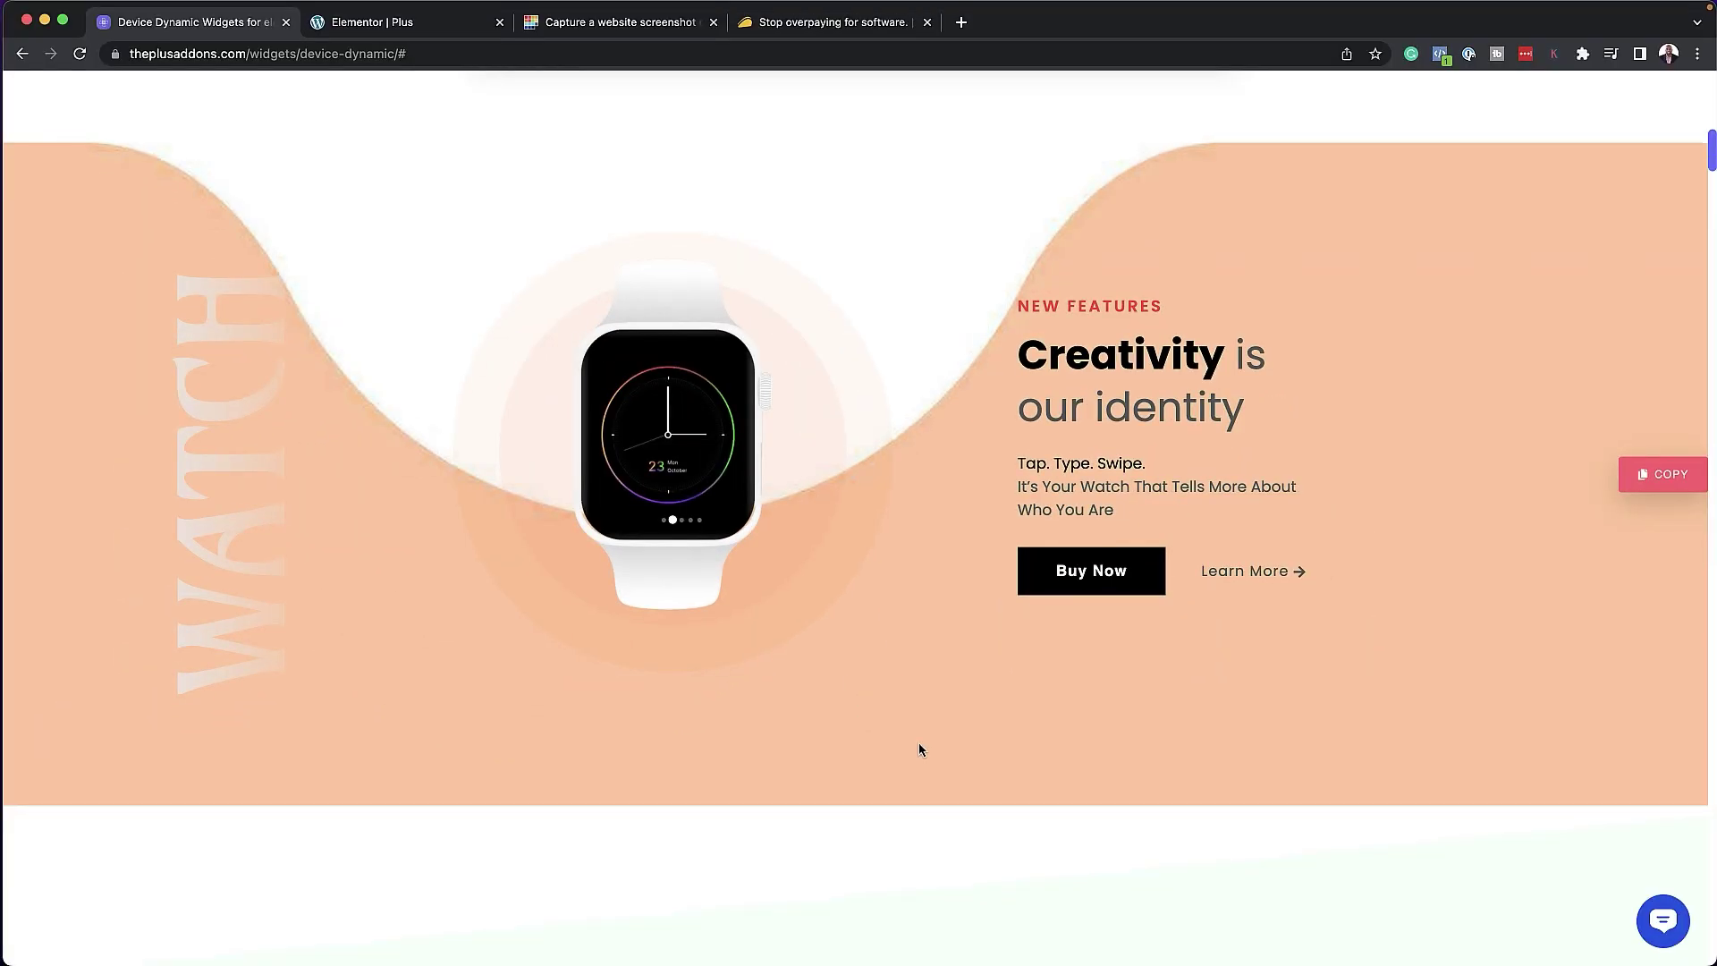
# Look through the Device Dynamic widget demos on The Plus Addons page, from the watch mockup to the business laptop section.
pyautogui.scroll(-5, 919, 747)
pyautogui.scroll(-4, 936, 765)
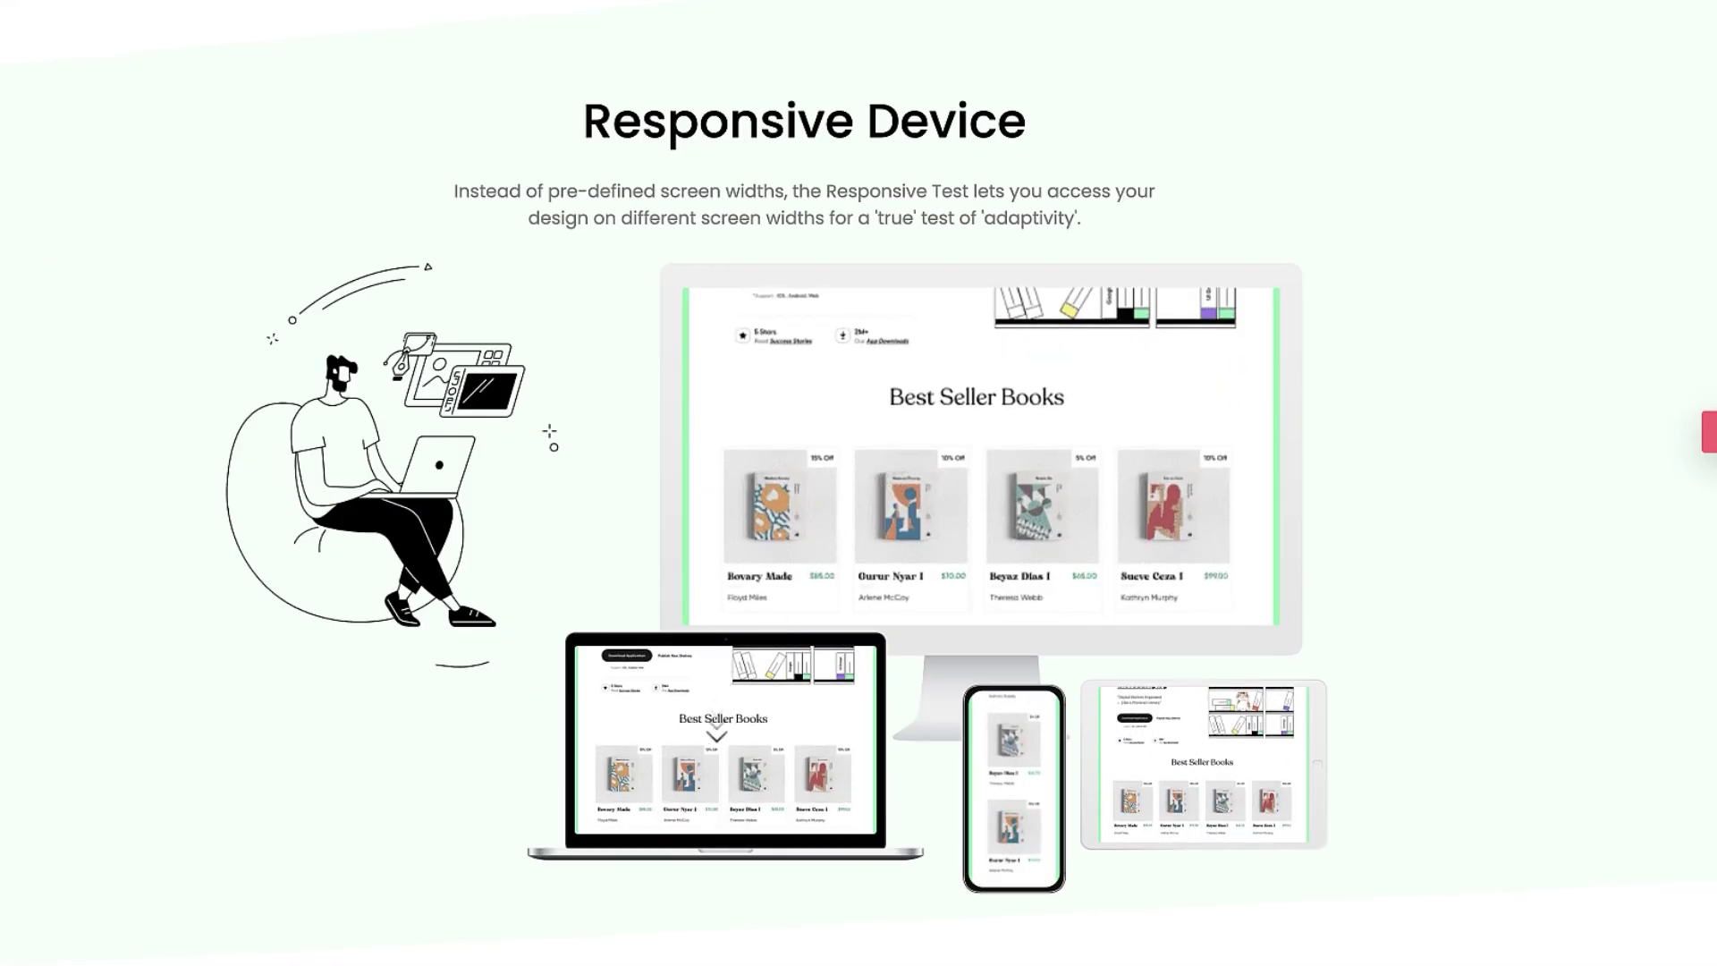
pyautogui.scroll(-1, 905, 712)
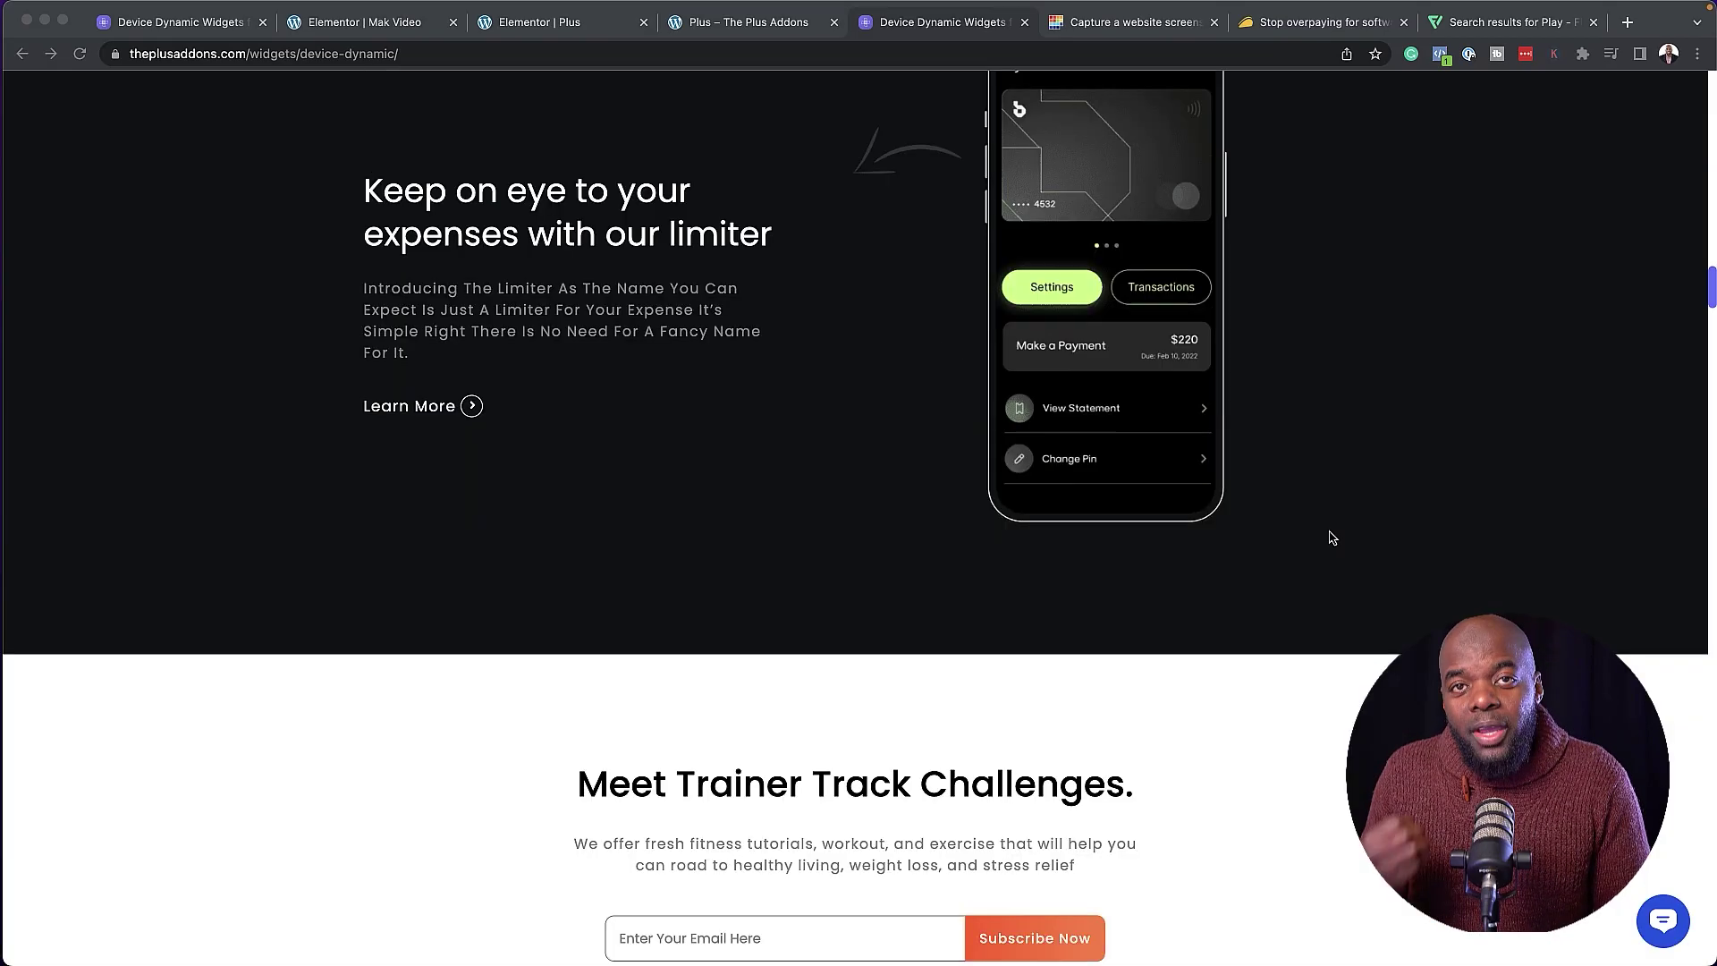
pyautogui.scroll(-12, 1329, 537)
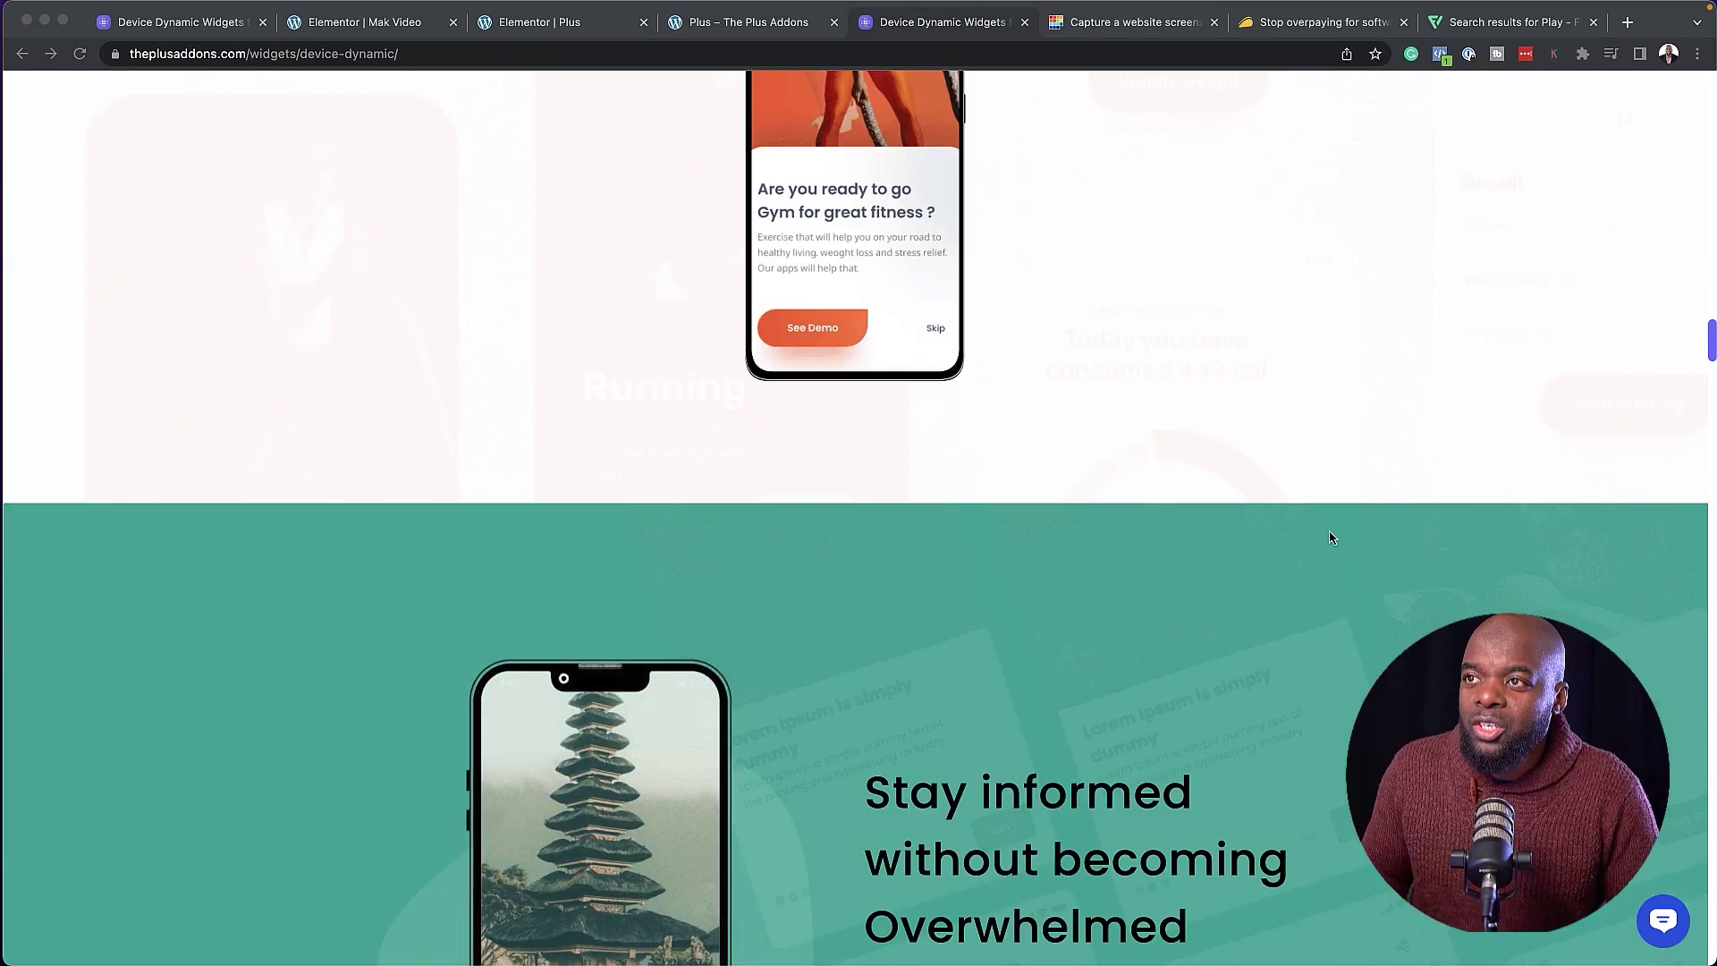
pyautogui.scroll(-20, 1330, 536)
pyautogui.scroll(10, 1330, 537)
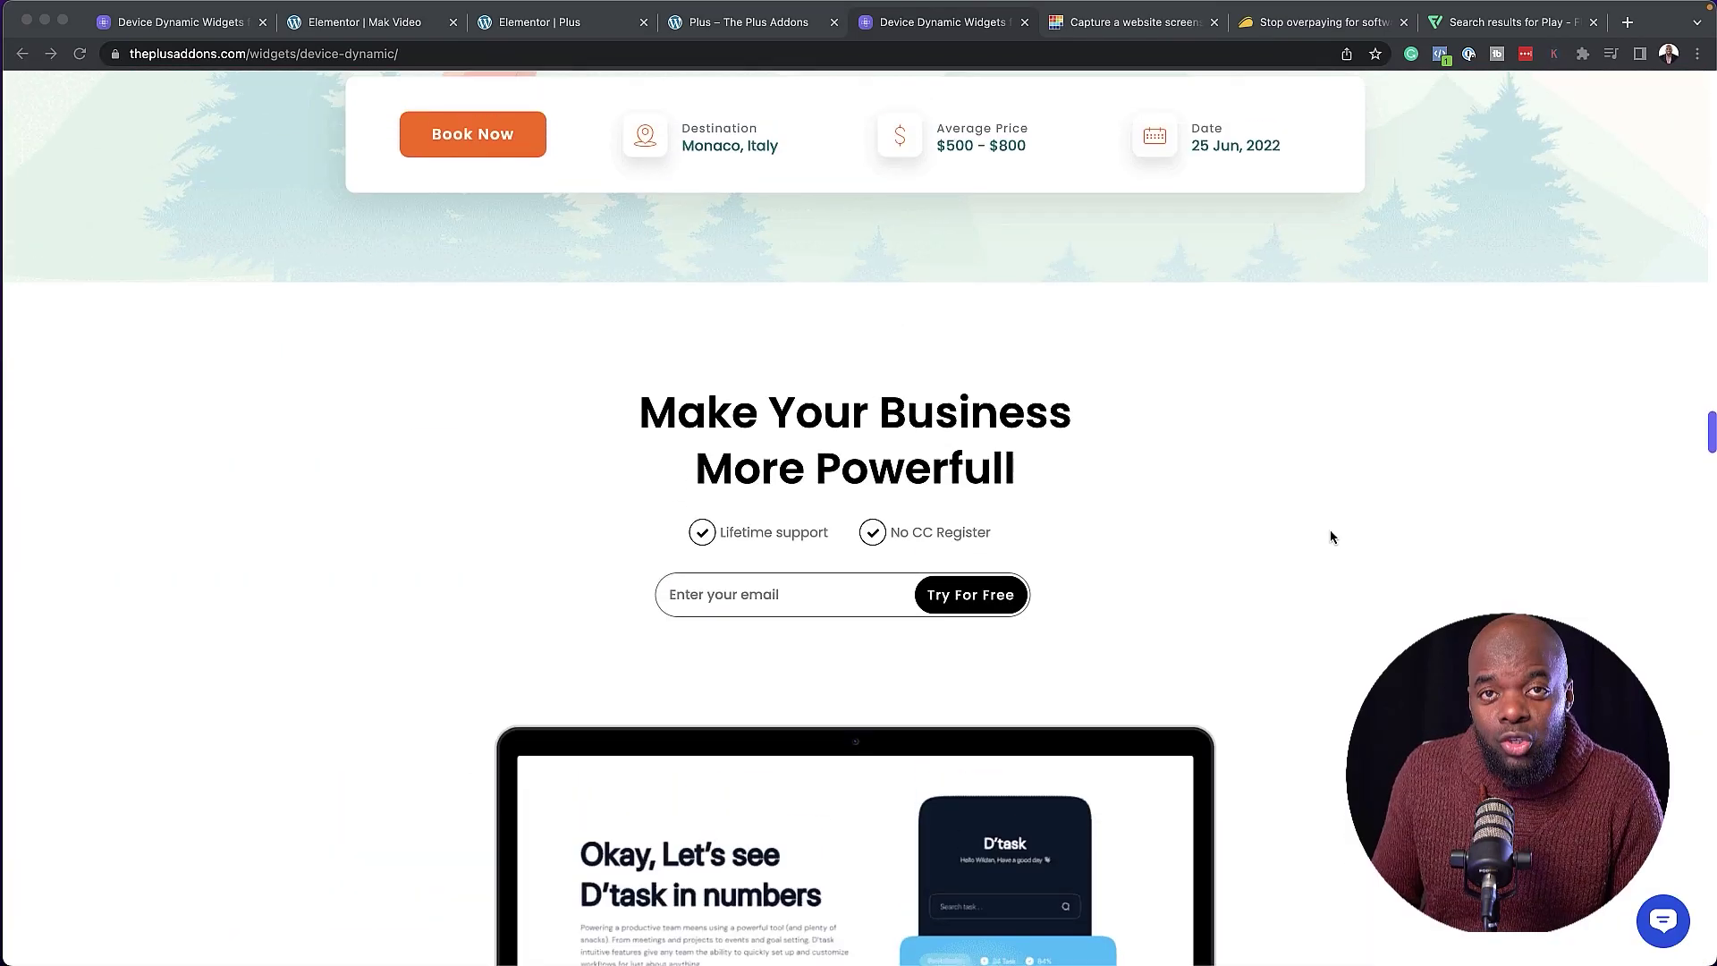
# Copy the "Make Your Business More Powerfull" laptop demo section for reuse in Elementor.
pyautogui.scroll(-3, 1330, 537)
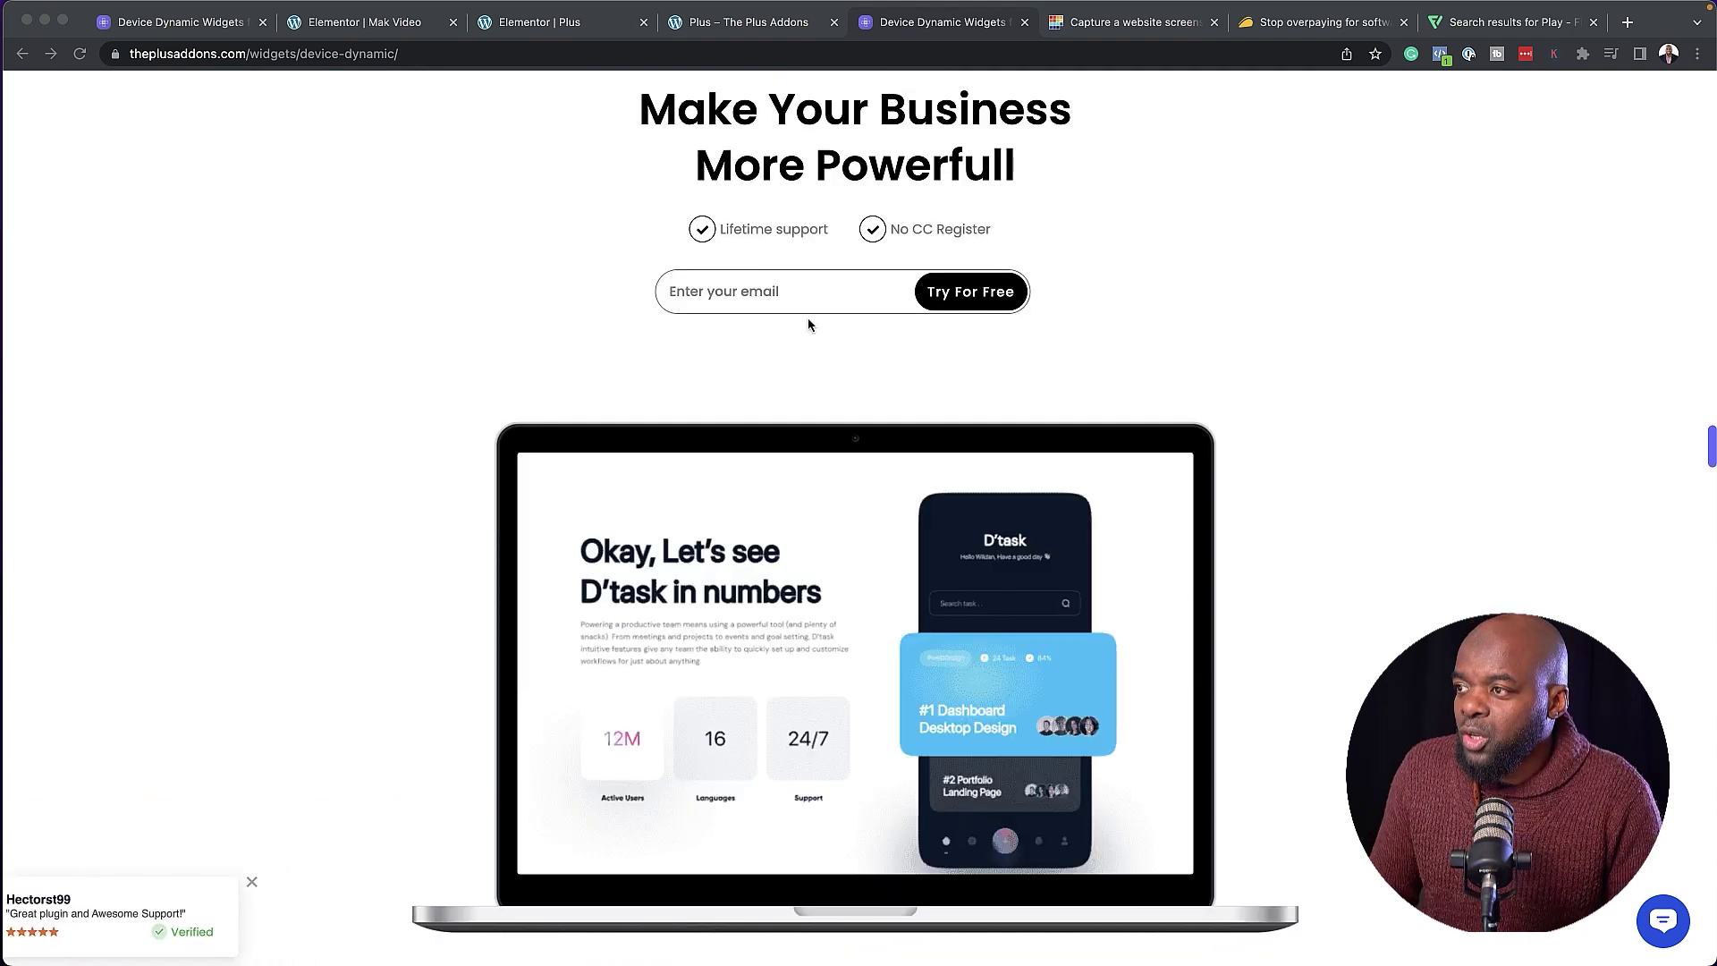
pyautogui.click(1359, 487)
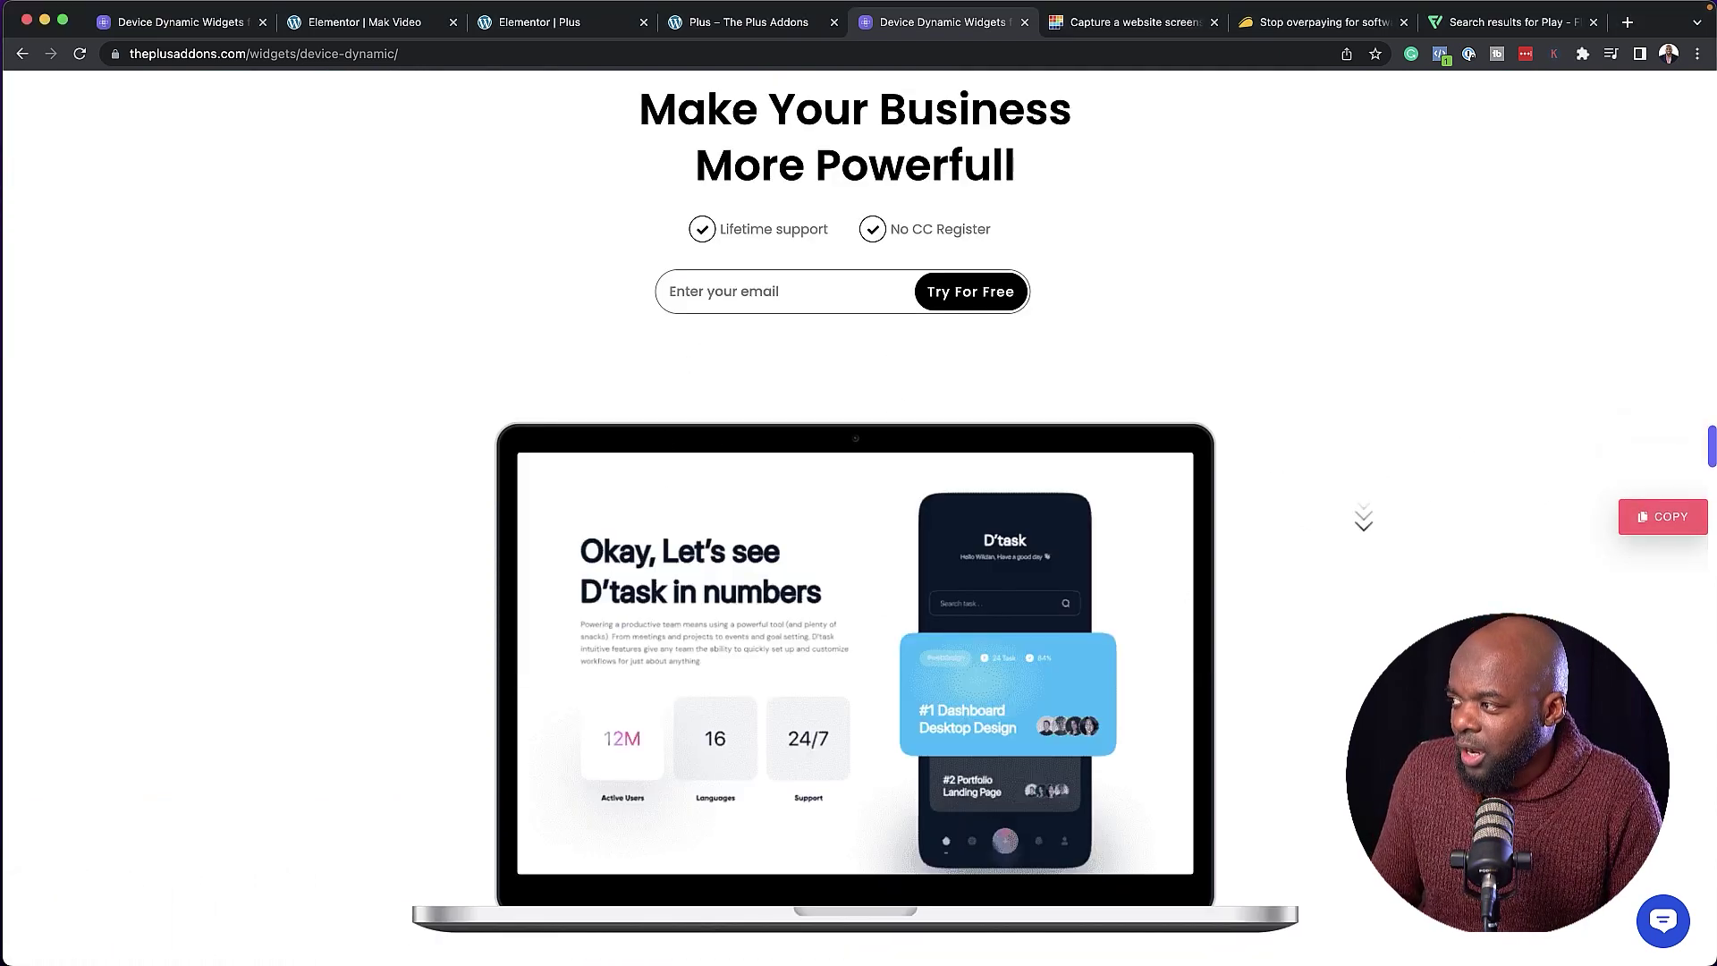
pyautogui.moveTo(1658, 523)
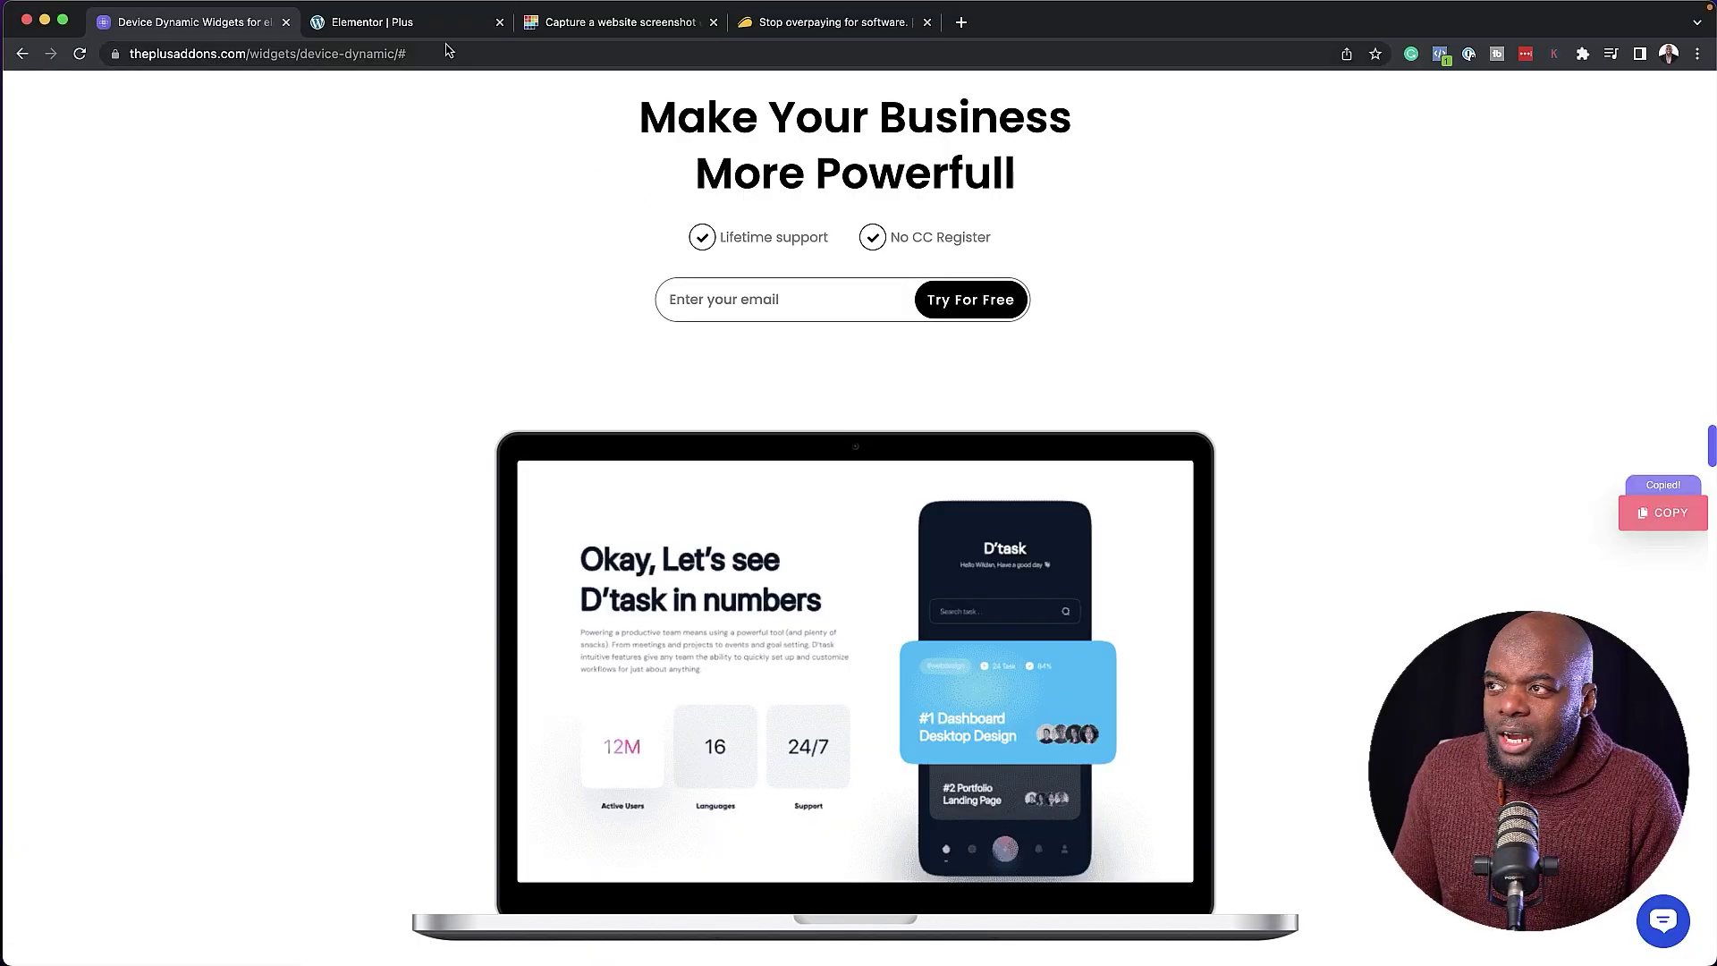
# Switch to the Elementor page, add a single vertical container and insert the copied demo section with Plus Paste.
pyautogui.click(403, 22)
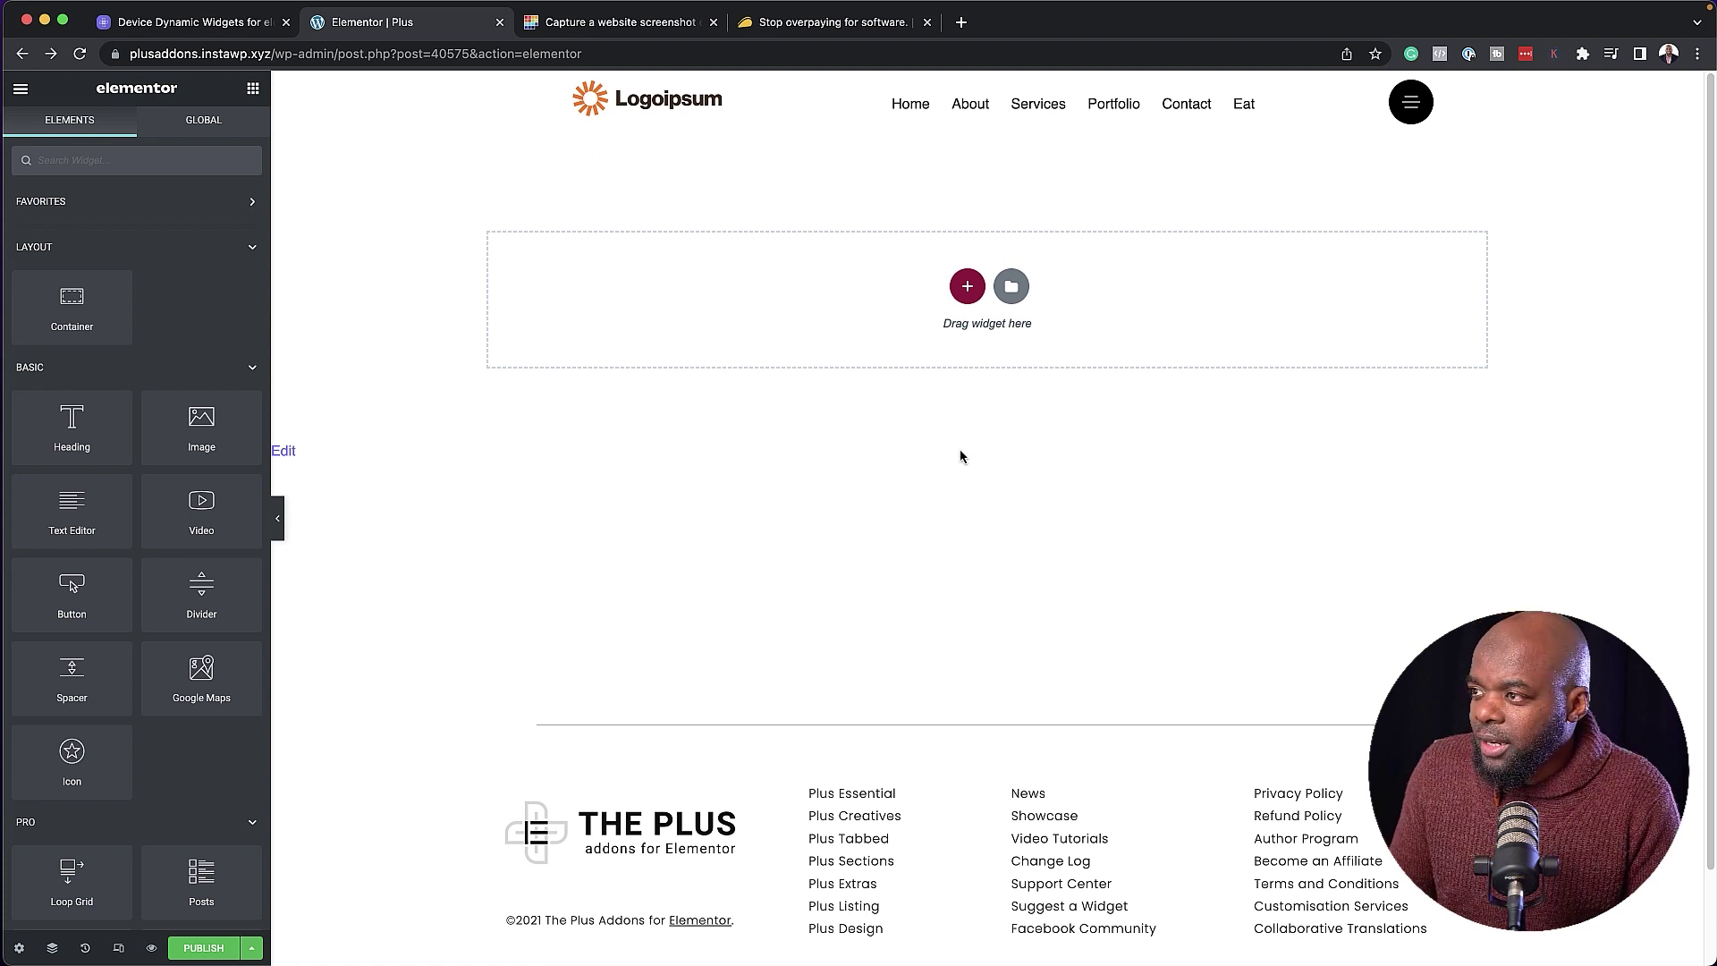
pyautogui.click(967, 286)
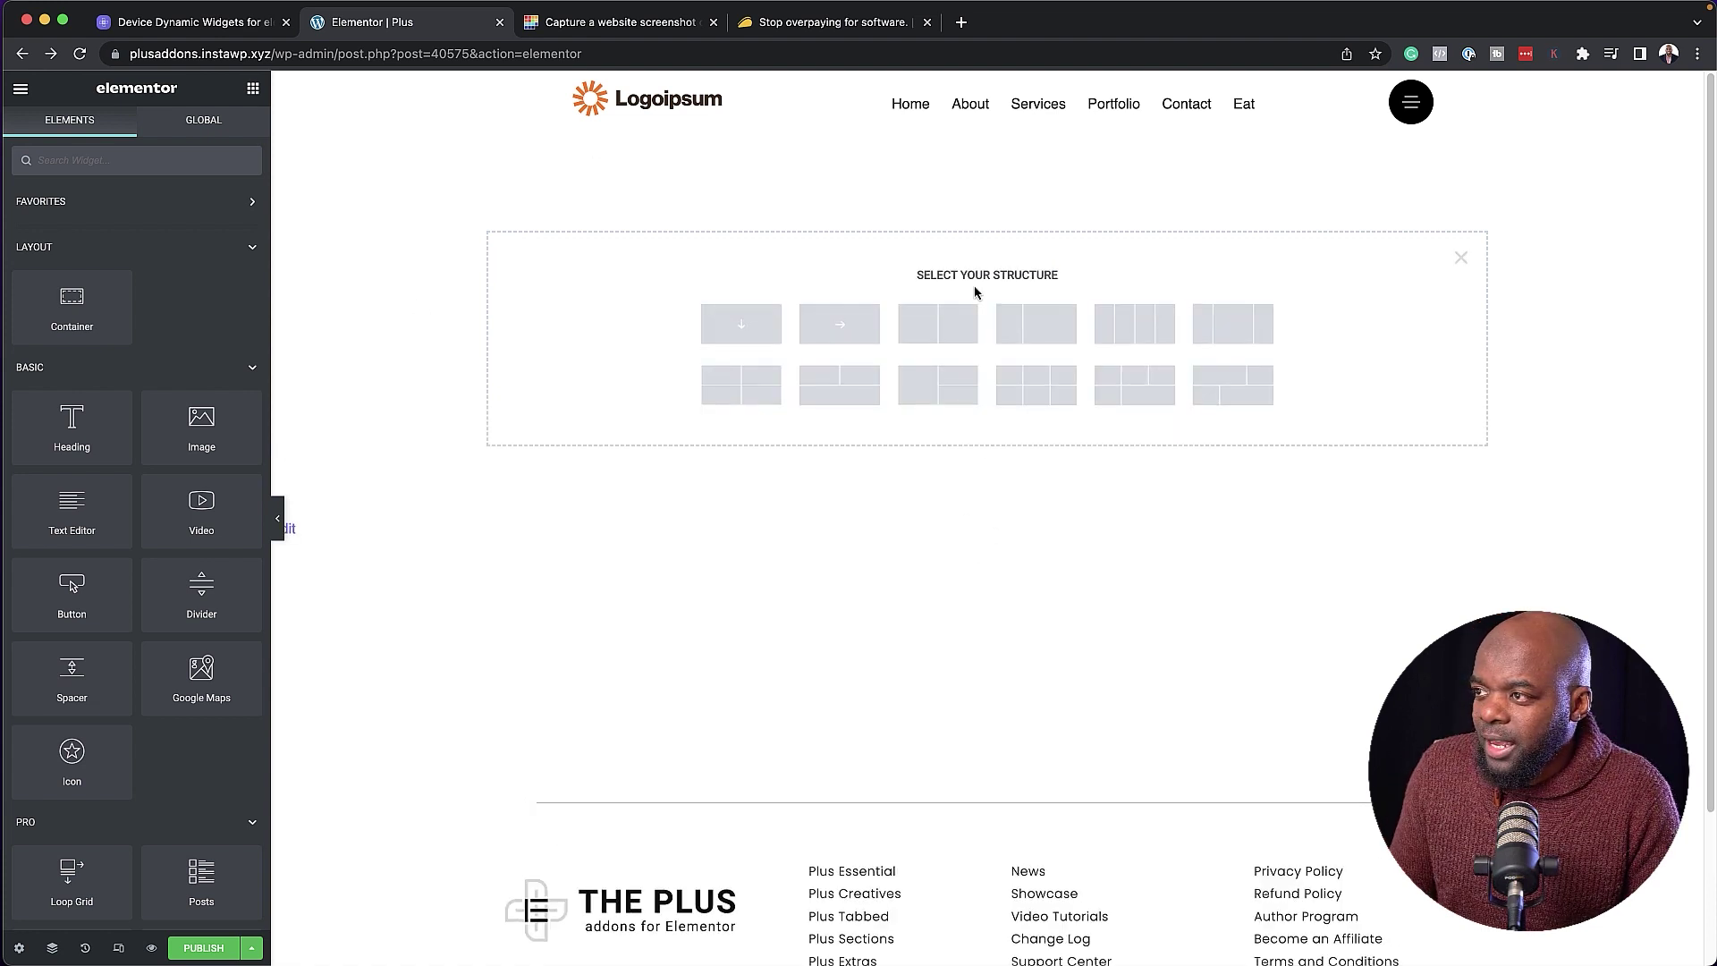
pyautogui.click(733, 331)
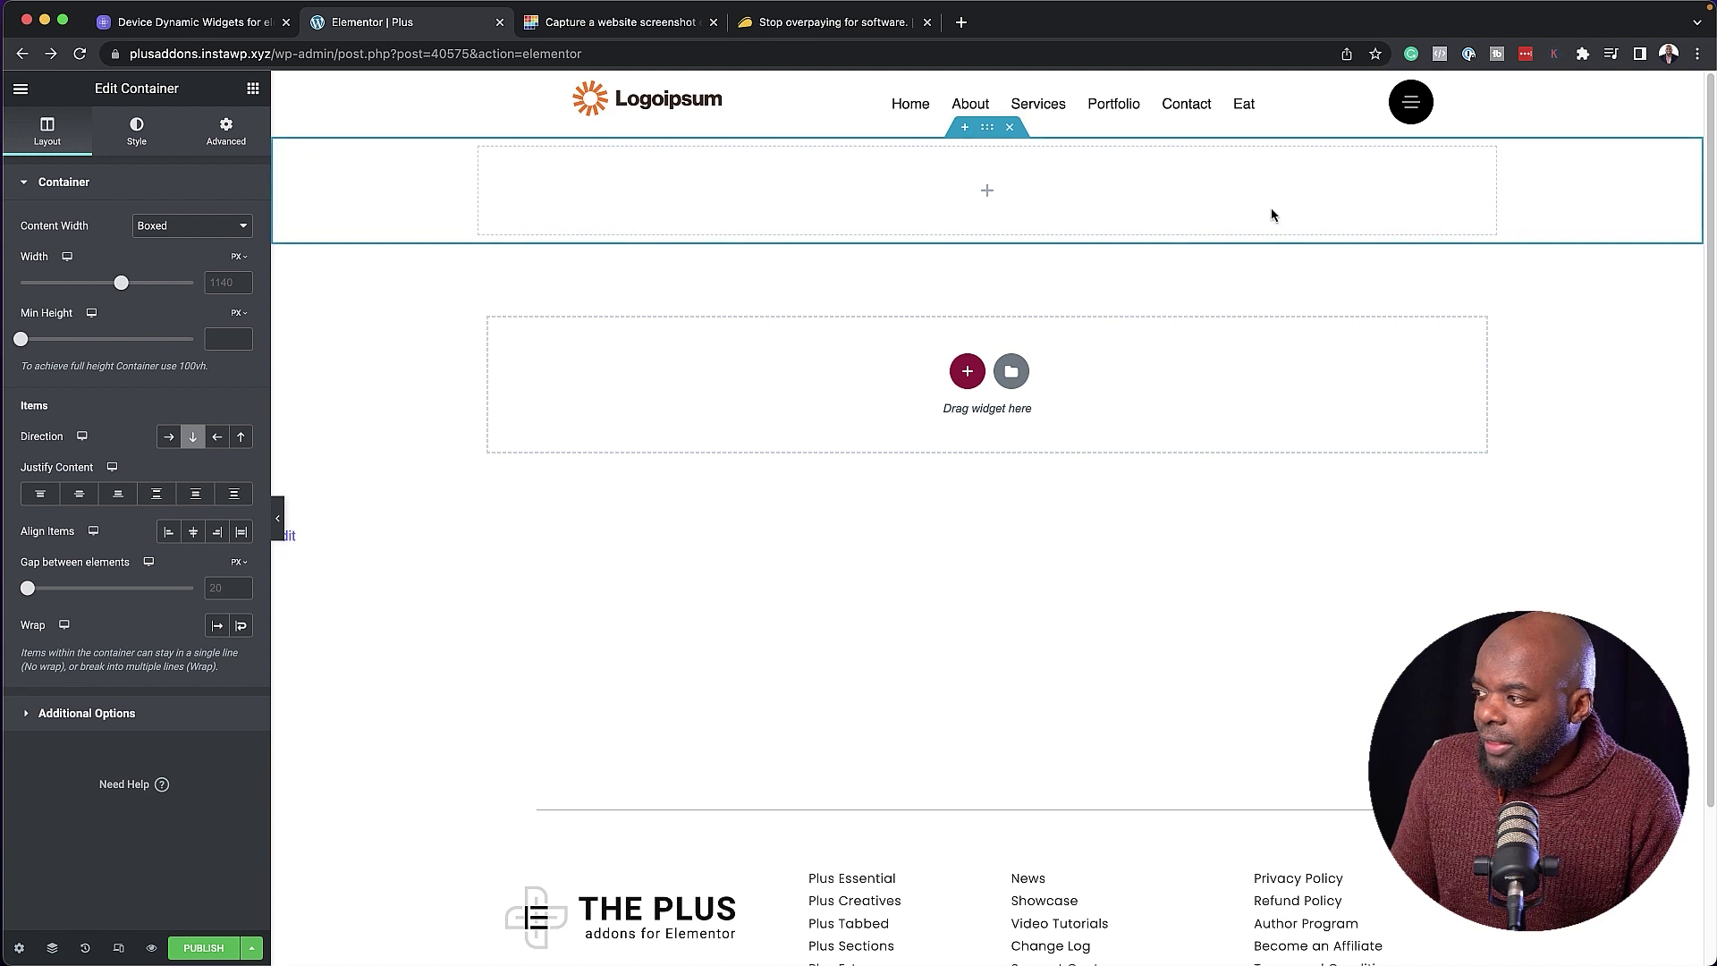
pyautogui.rightClick(1317, 178)
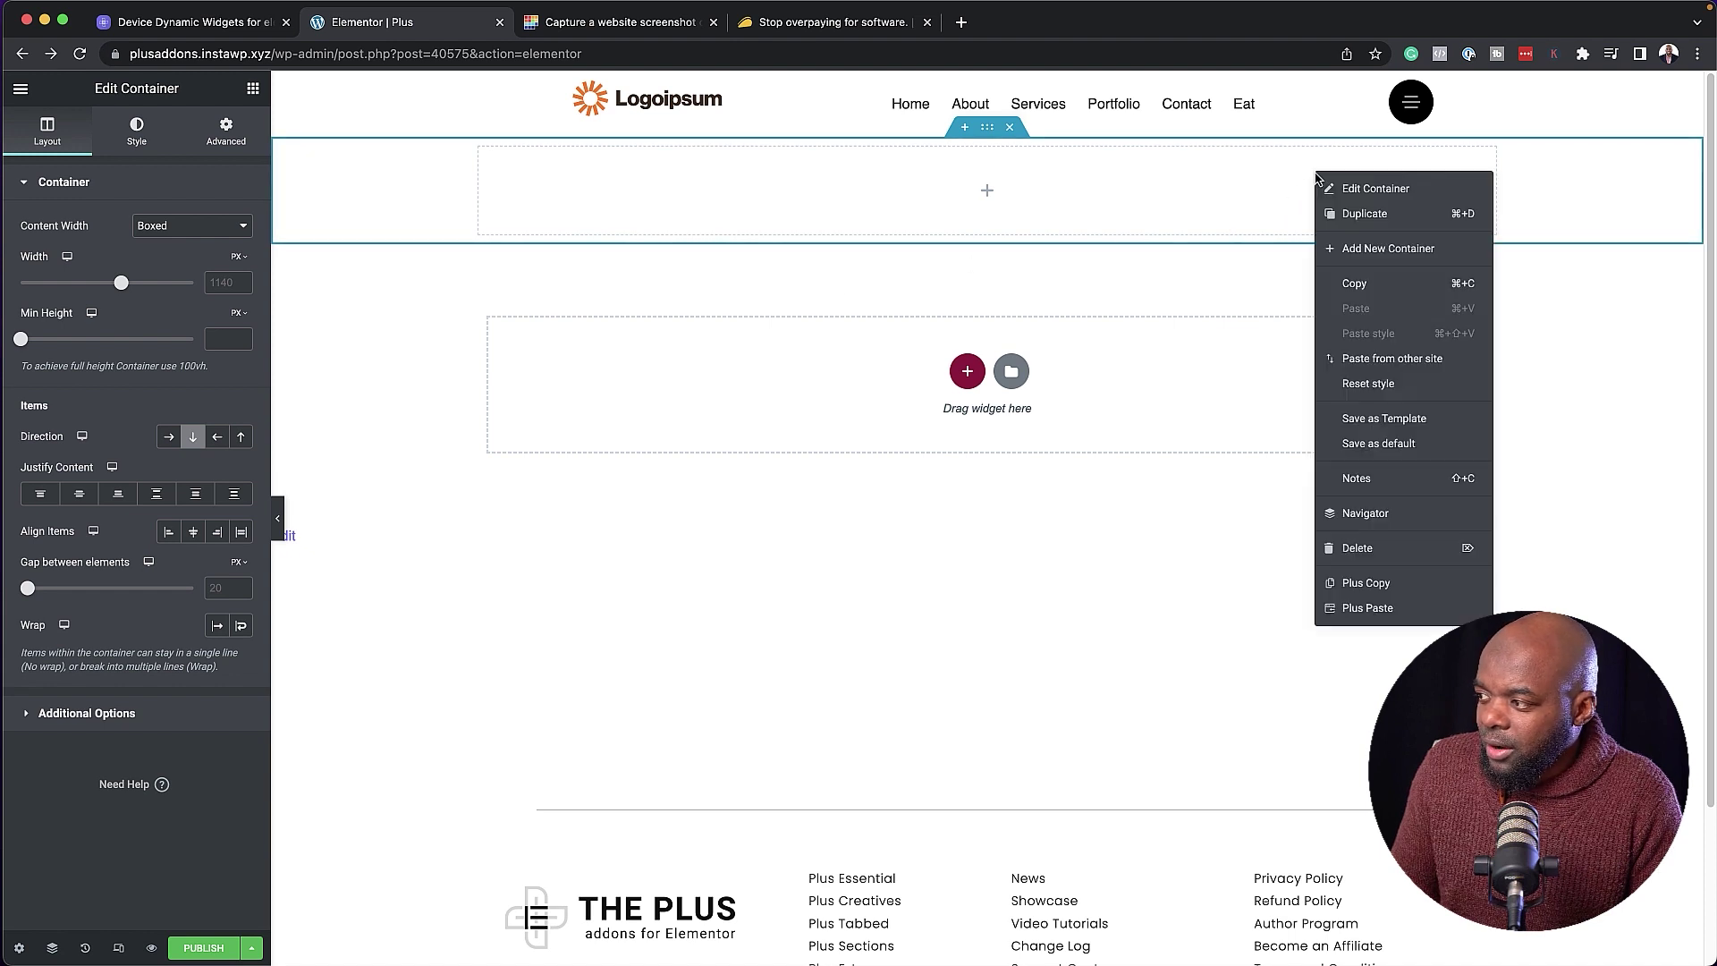
pyautogui.click(1368, 608)
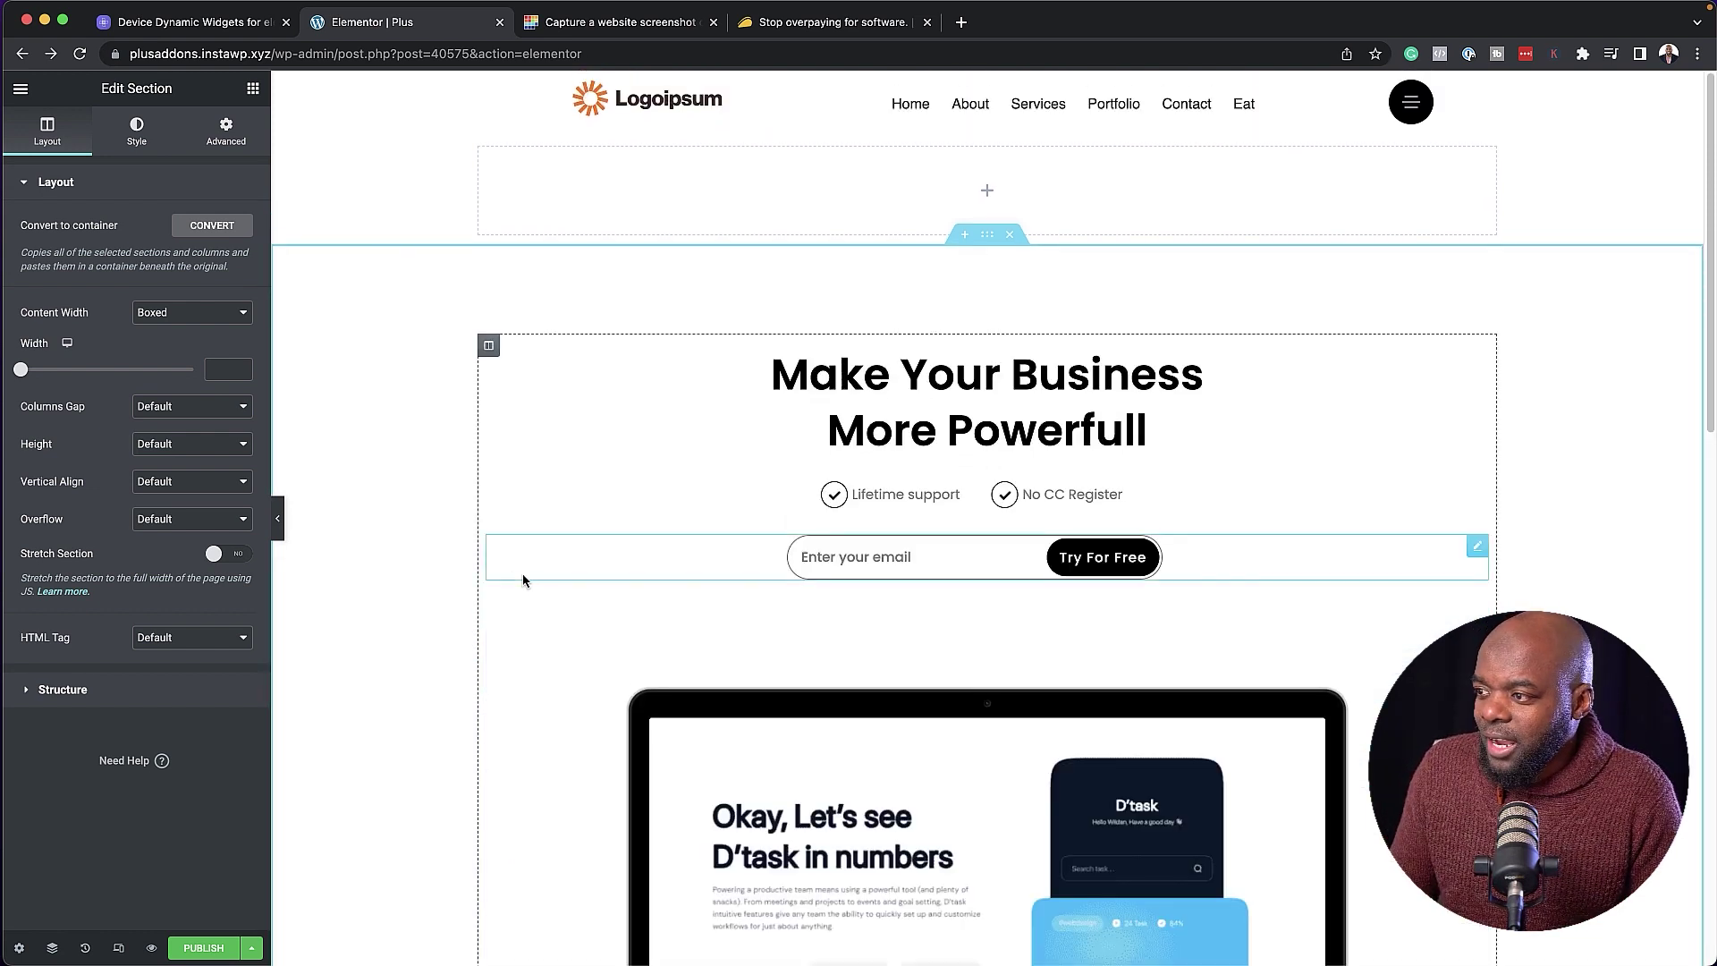
pyautogui.scroll(-3, 379, 537)
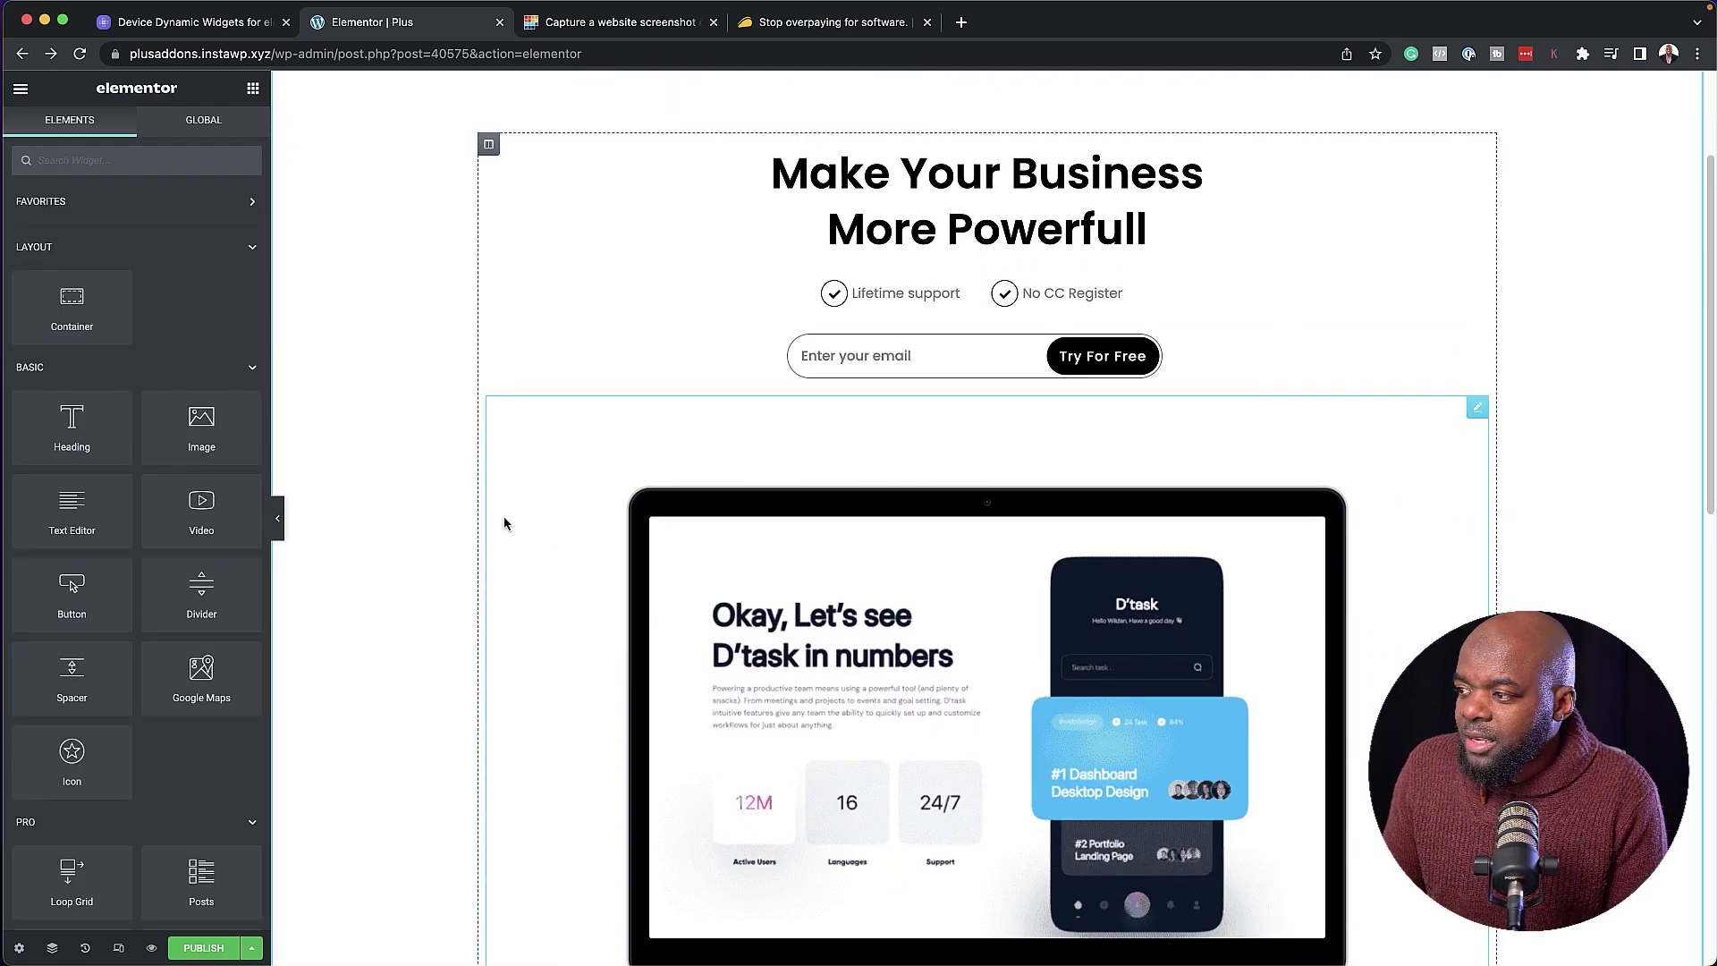
pyautogui.scroll(-2, 980, 892)
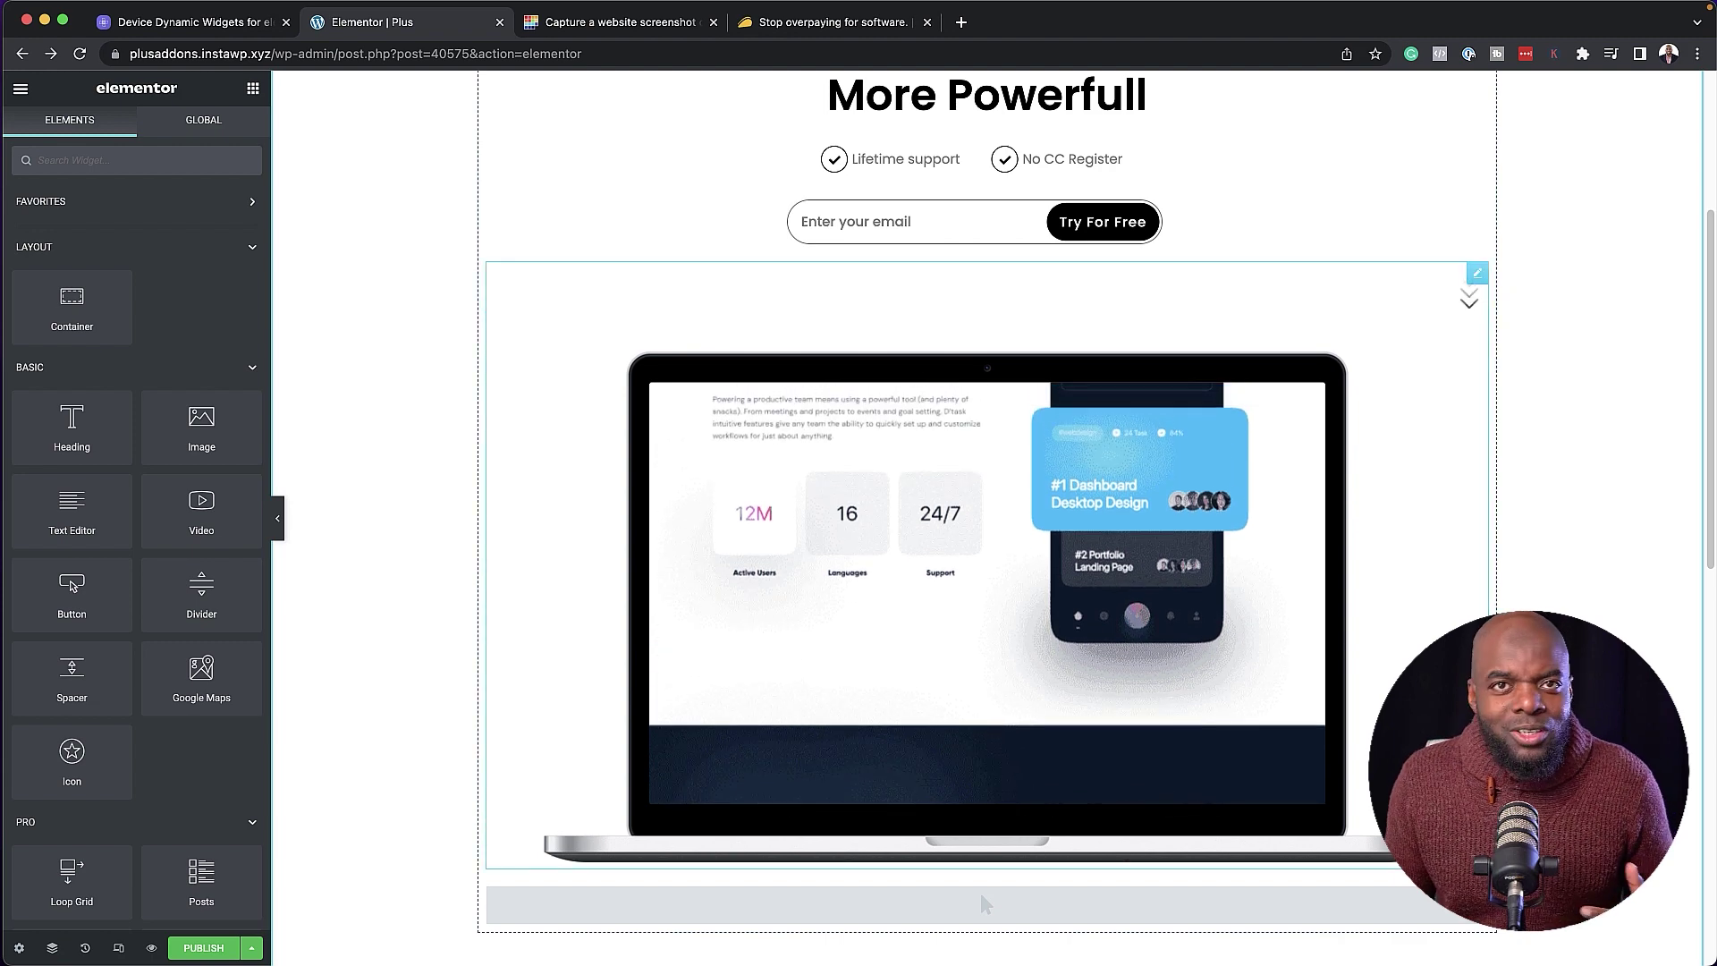
# Search the widgets for "dy" and place a Dynamic Device widget below the email form.
pyautogui.click(382, 541)
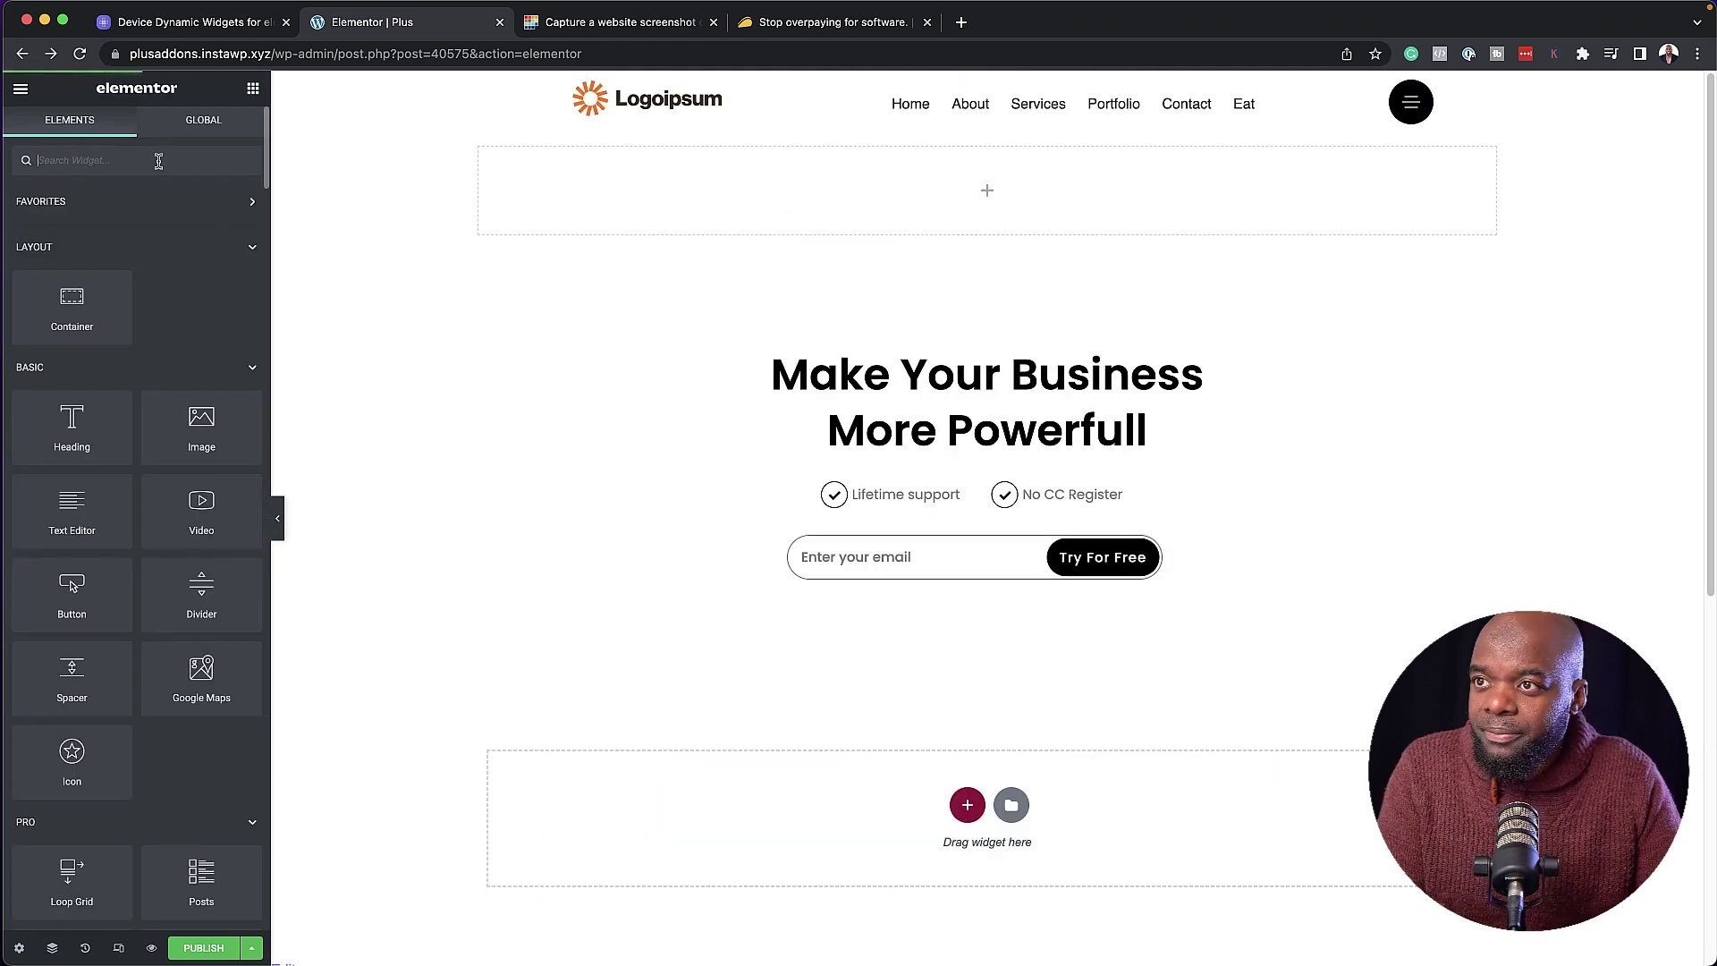
pyautogui.write('dy')
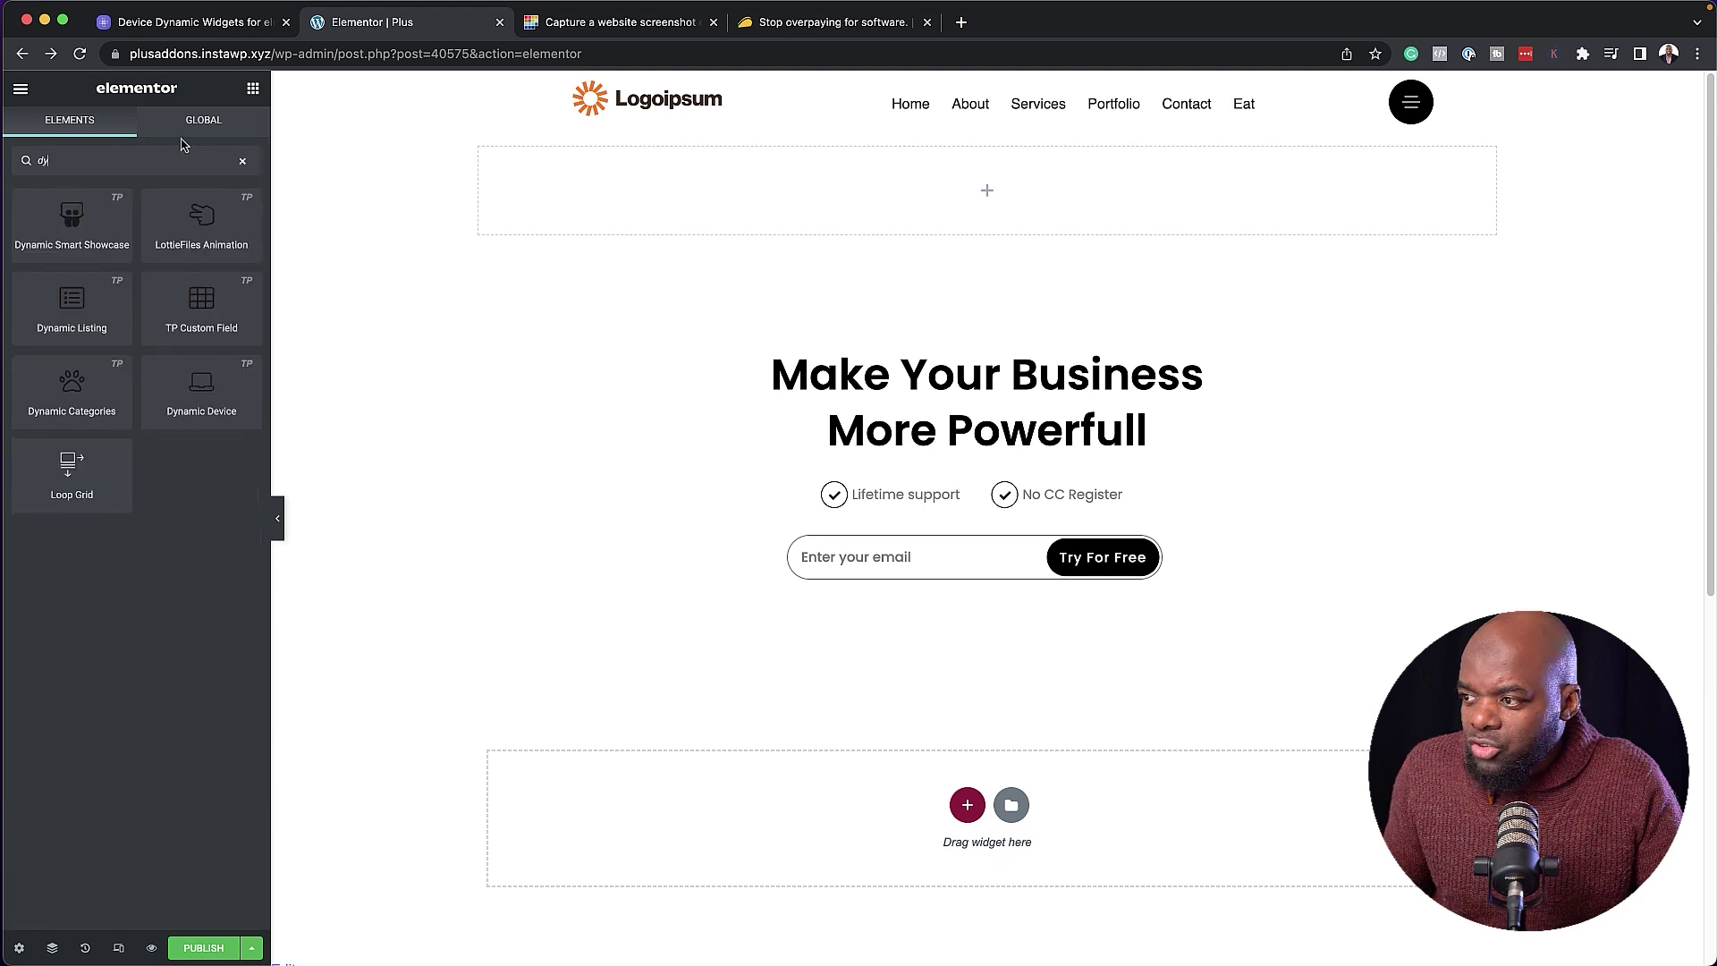
pyautogui.moveTo(201, 394); pyautogui.dragTo(918, 581)
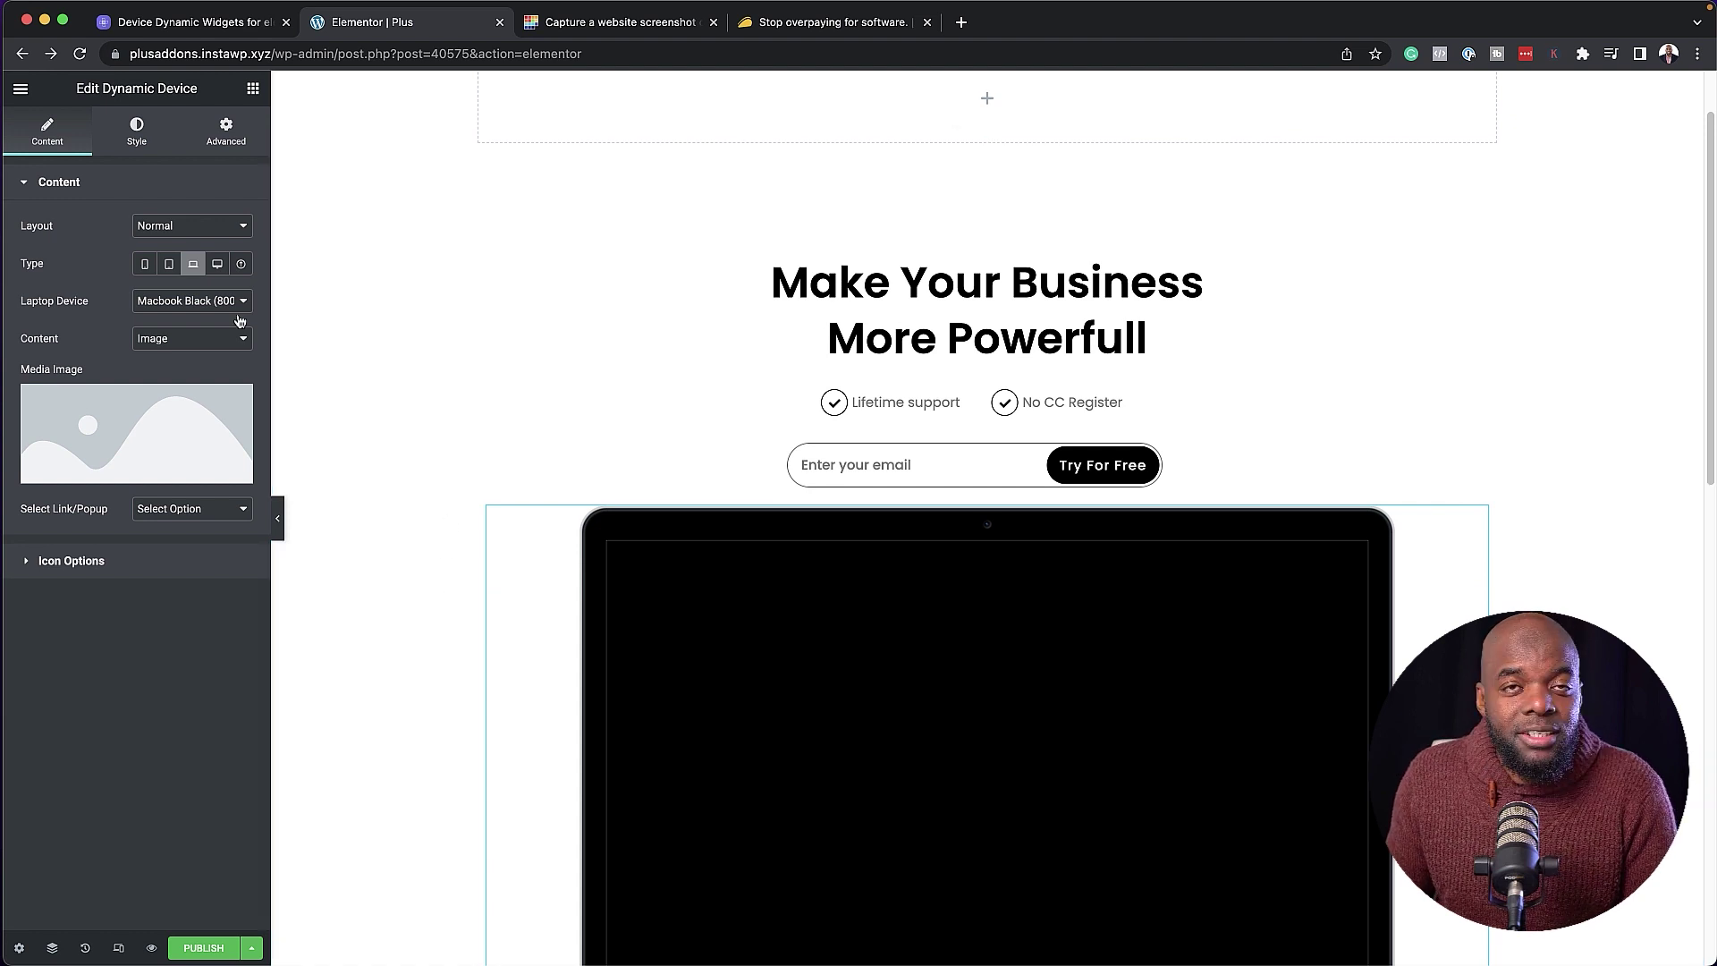
# Check the layout options and try the mobile, tablet, desktop and custom device types, ending on the Laptop type.
pyautogui.click(196, 232)
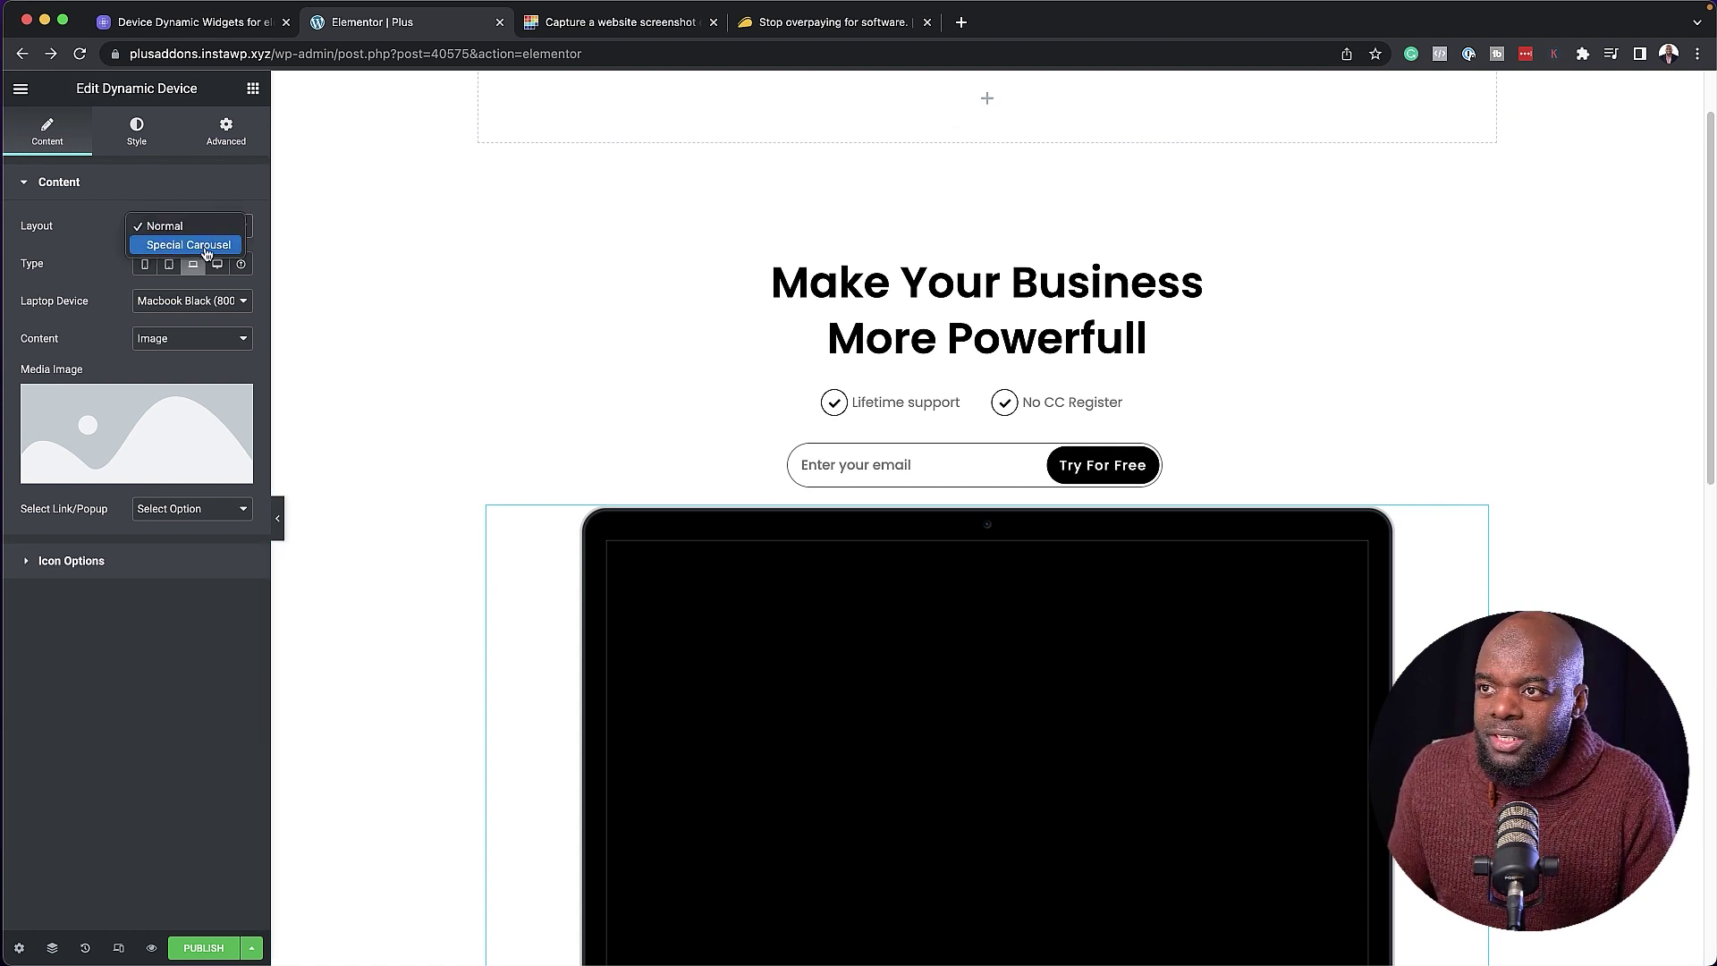
pyautogui.click(101, 231)
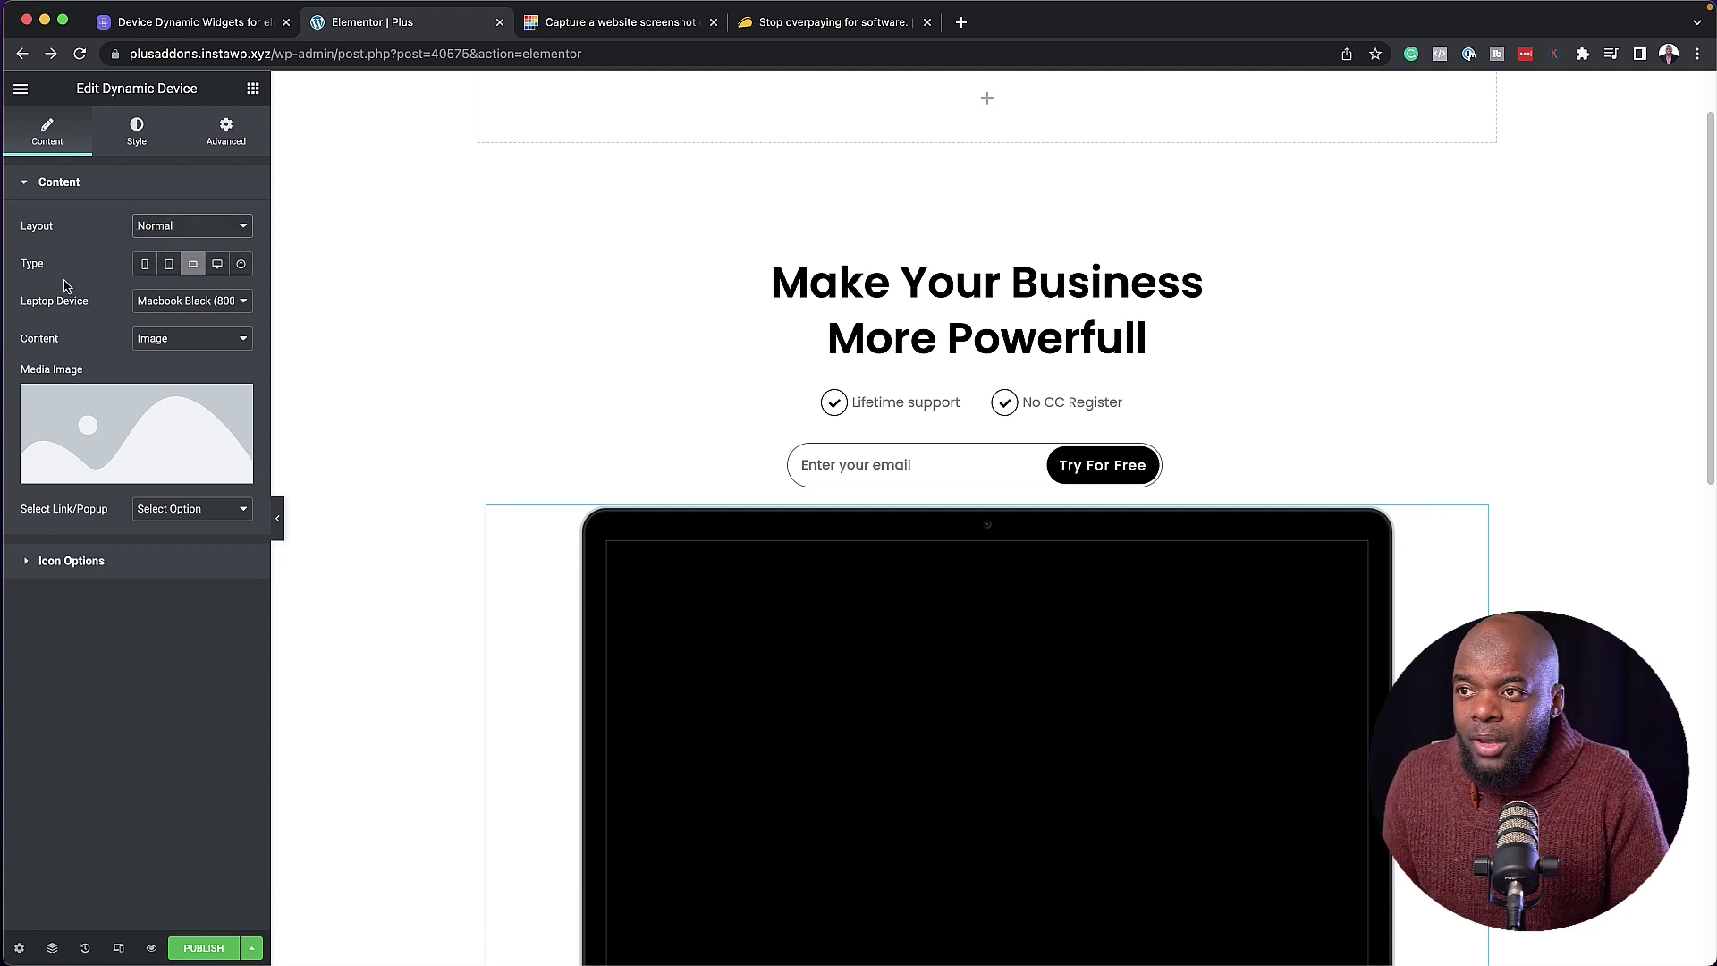
pyautogui.click(145, 266)
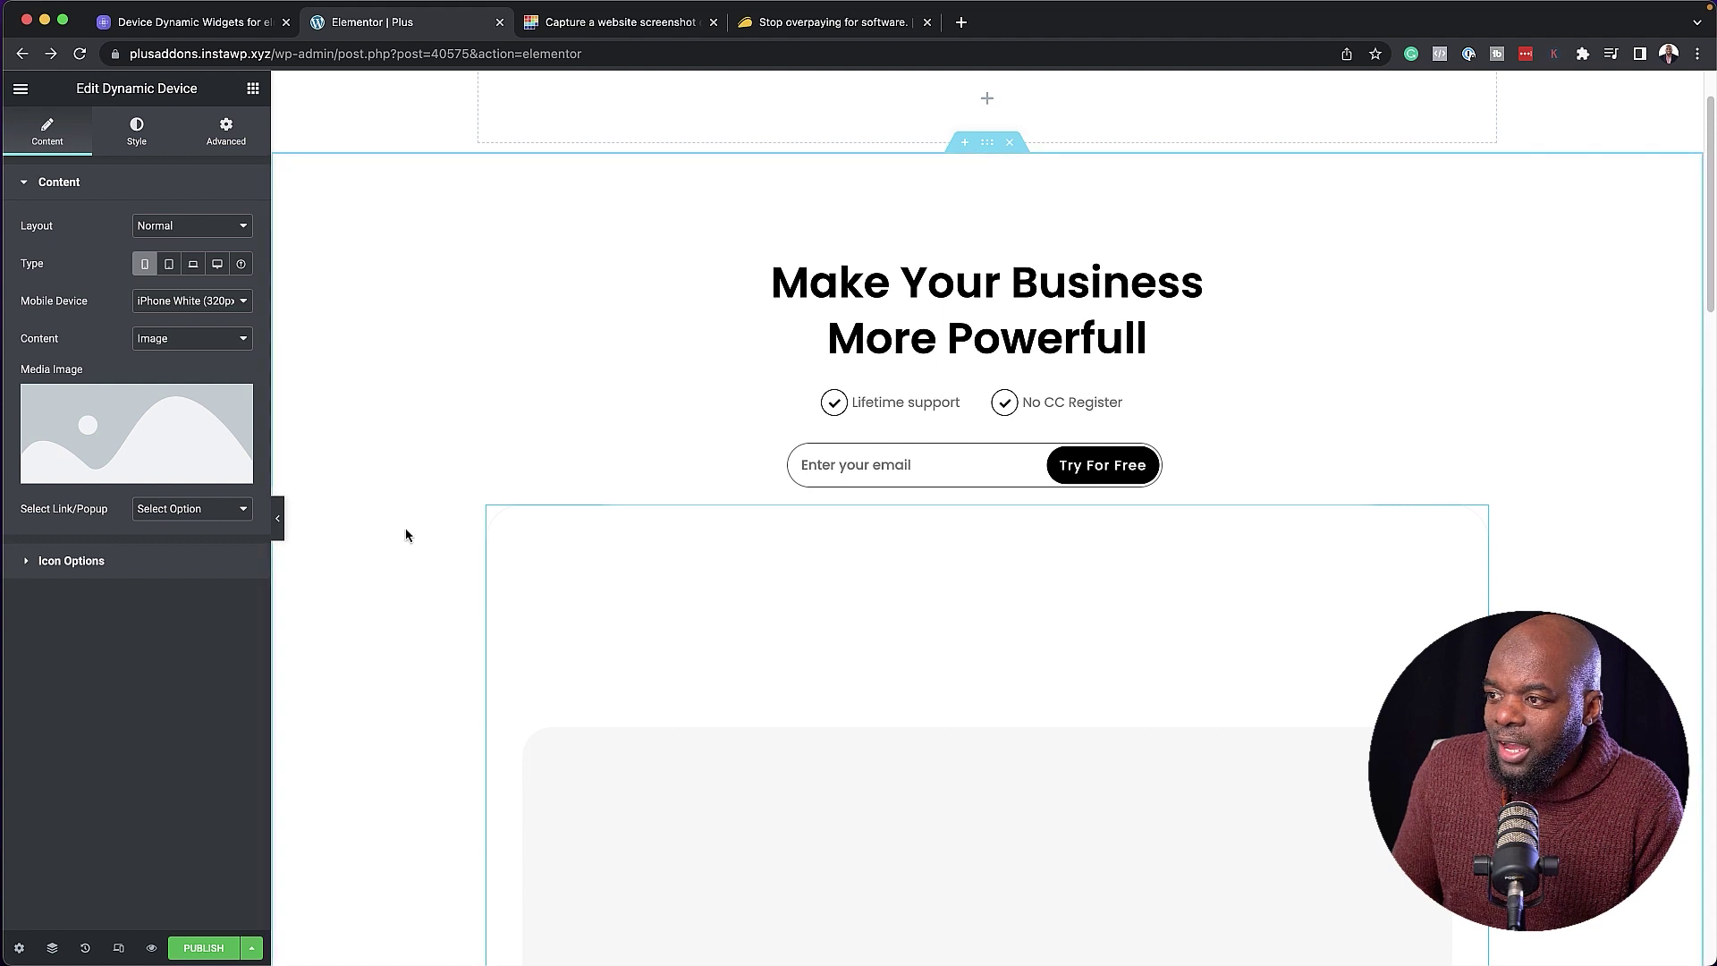
pyautogui.scroll(-10, 406, 534)
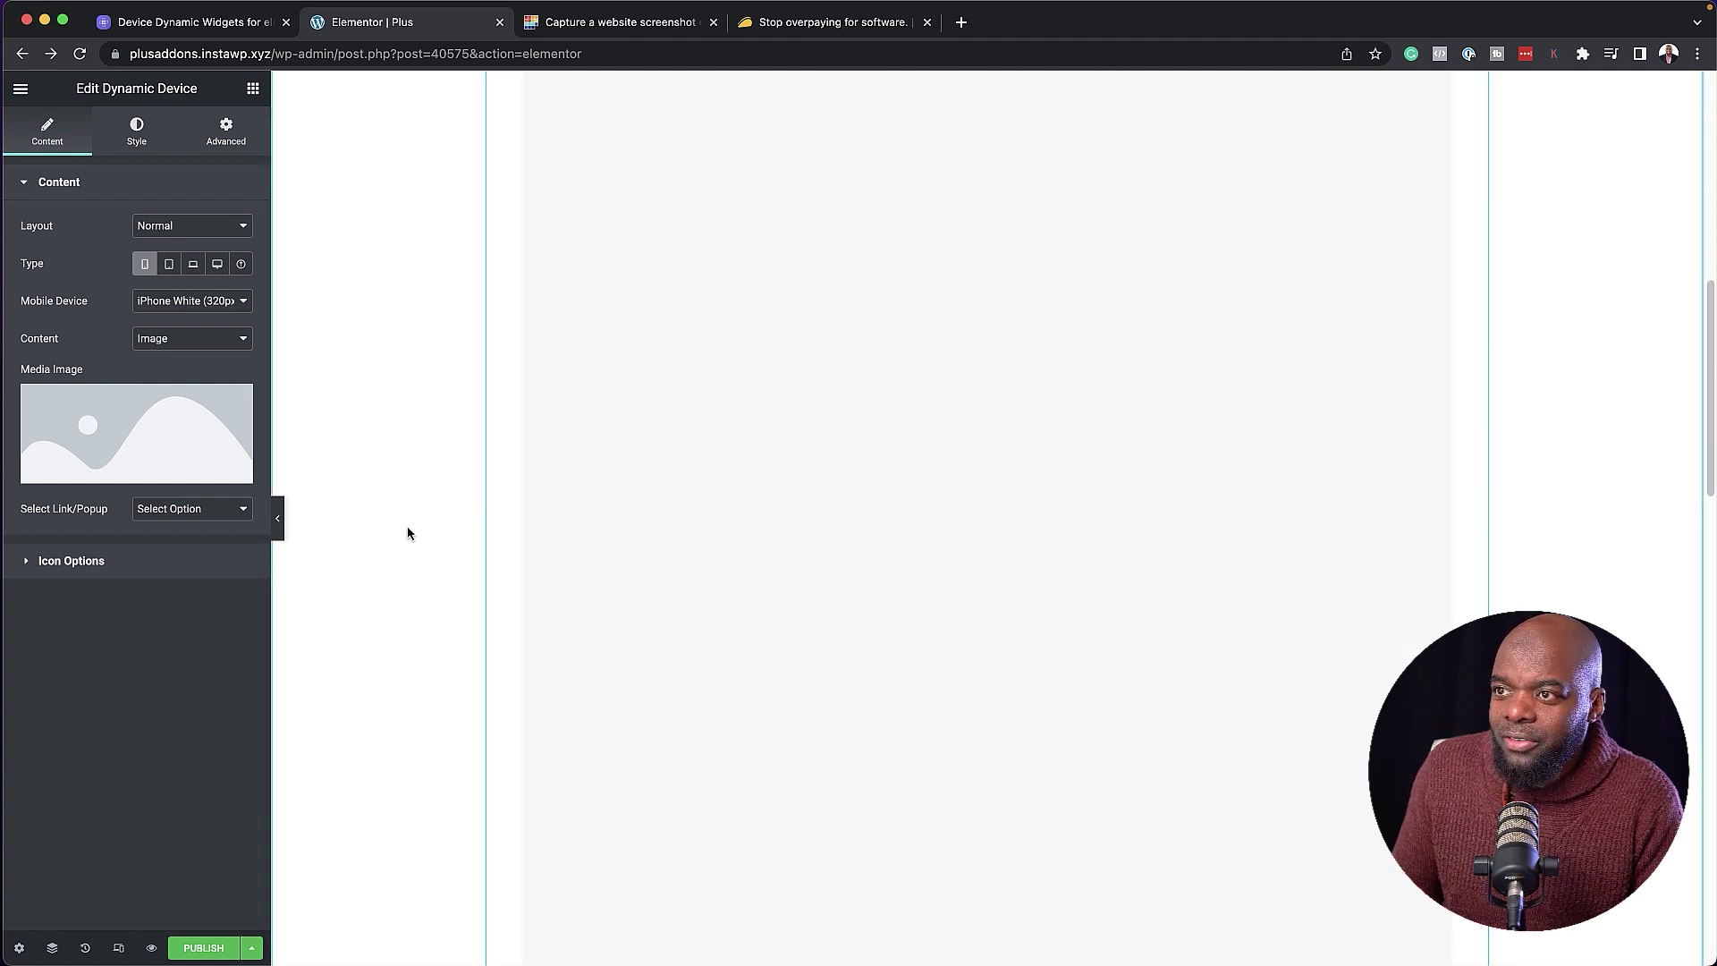
pyautogui.click(169, 266)
pyautogui.scroll(5, 349, 483)
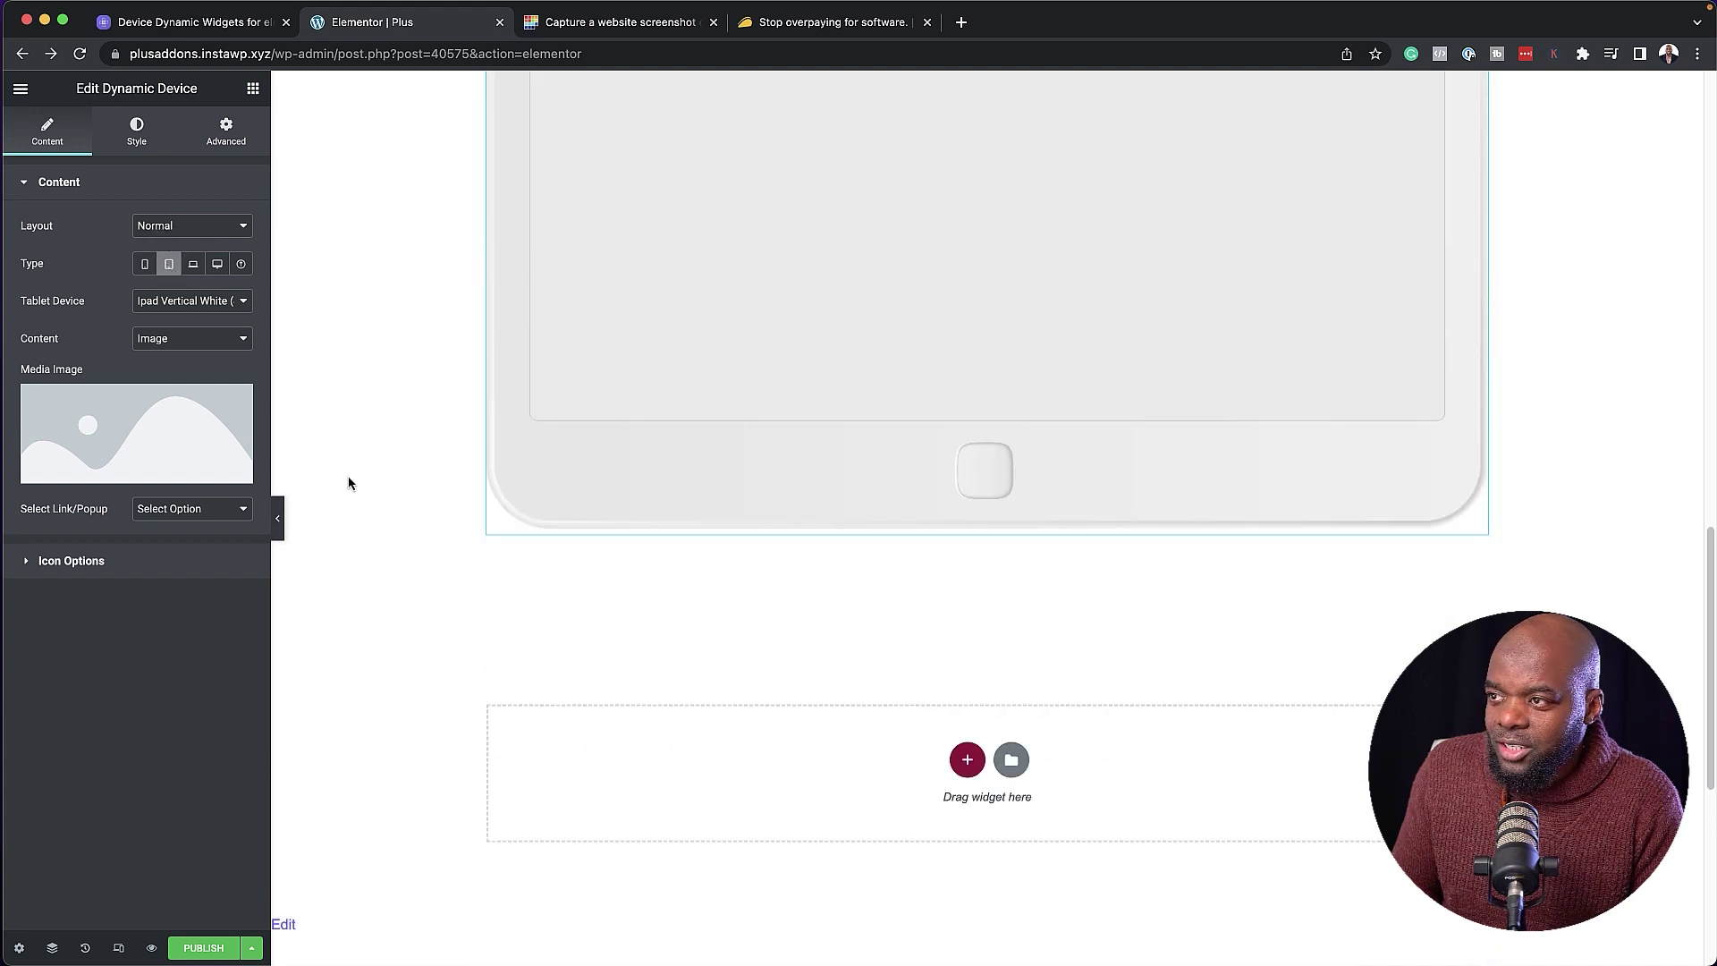
pyautogui.scroll(10, 349, 482)
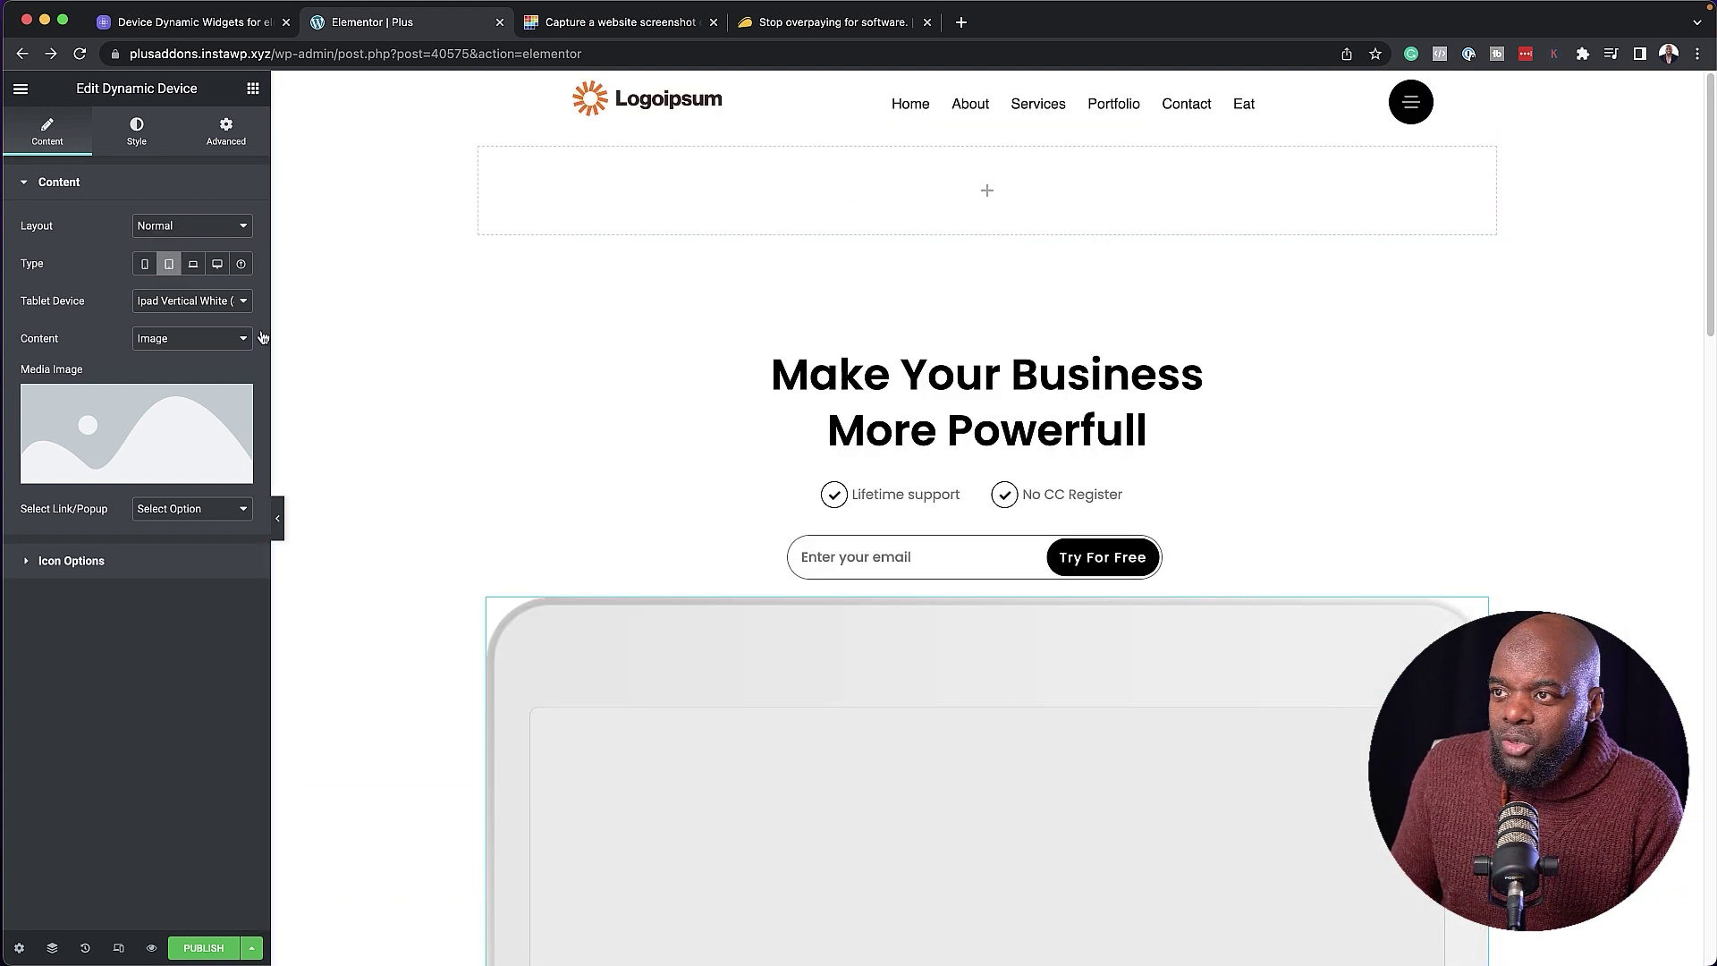
pyautogui.click(194, 268)
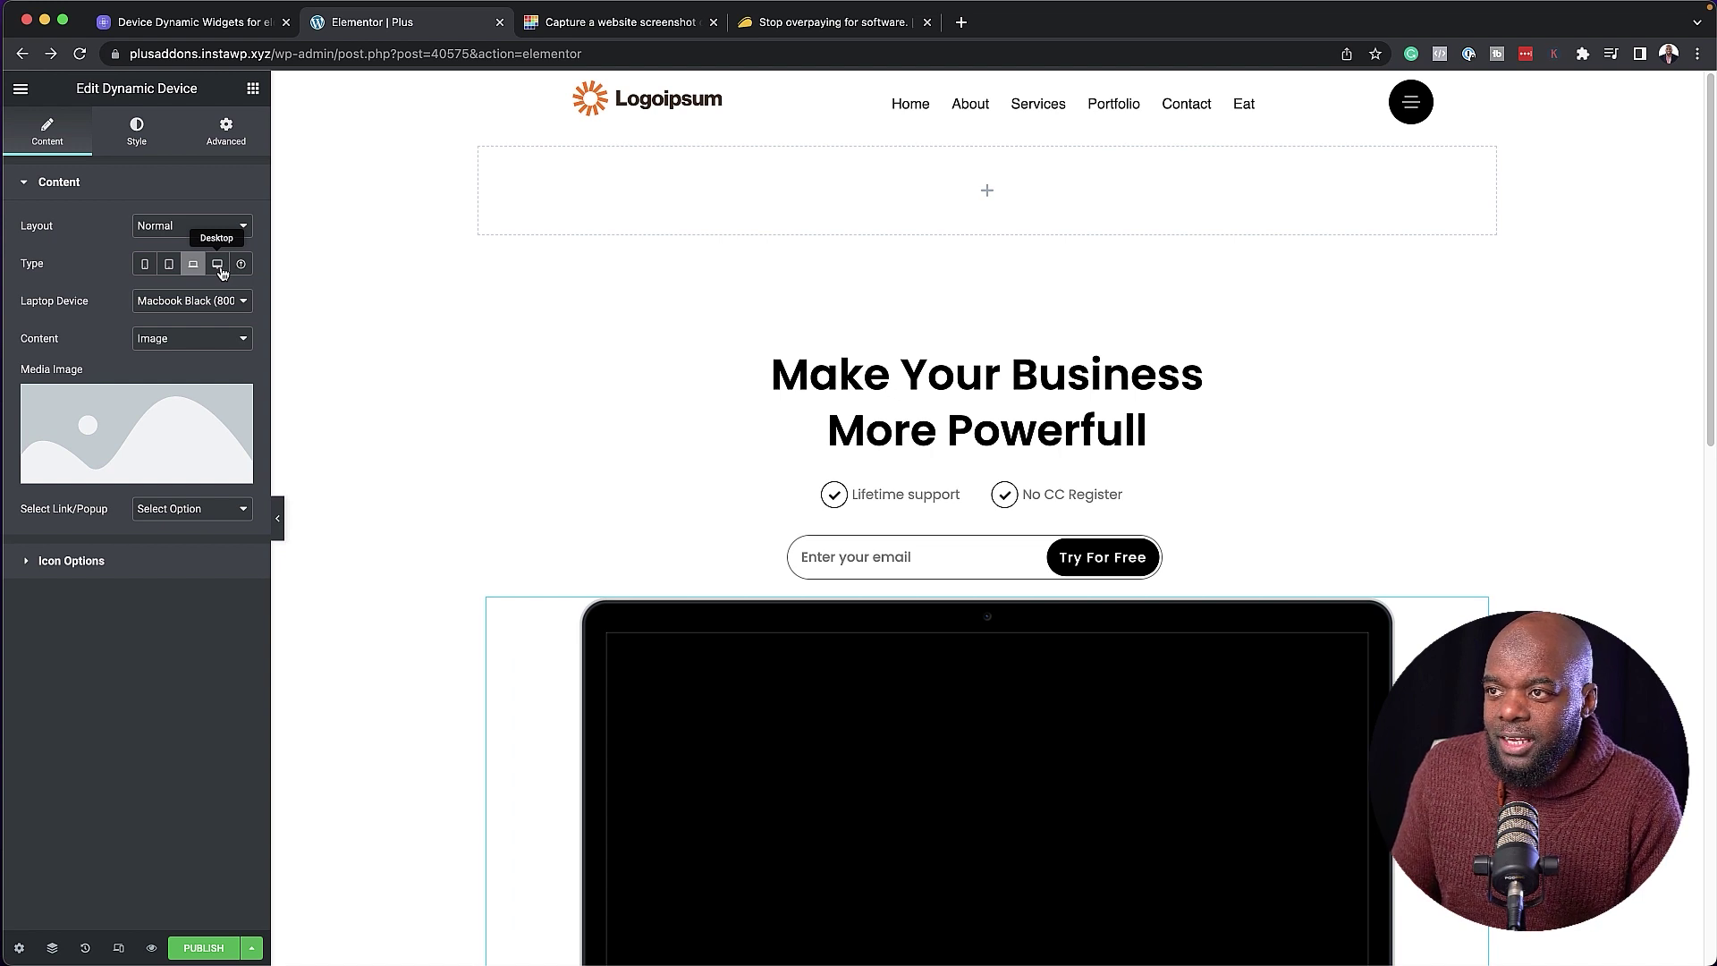
pyautogui.click(220, 267)
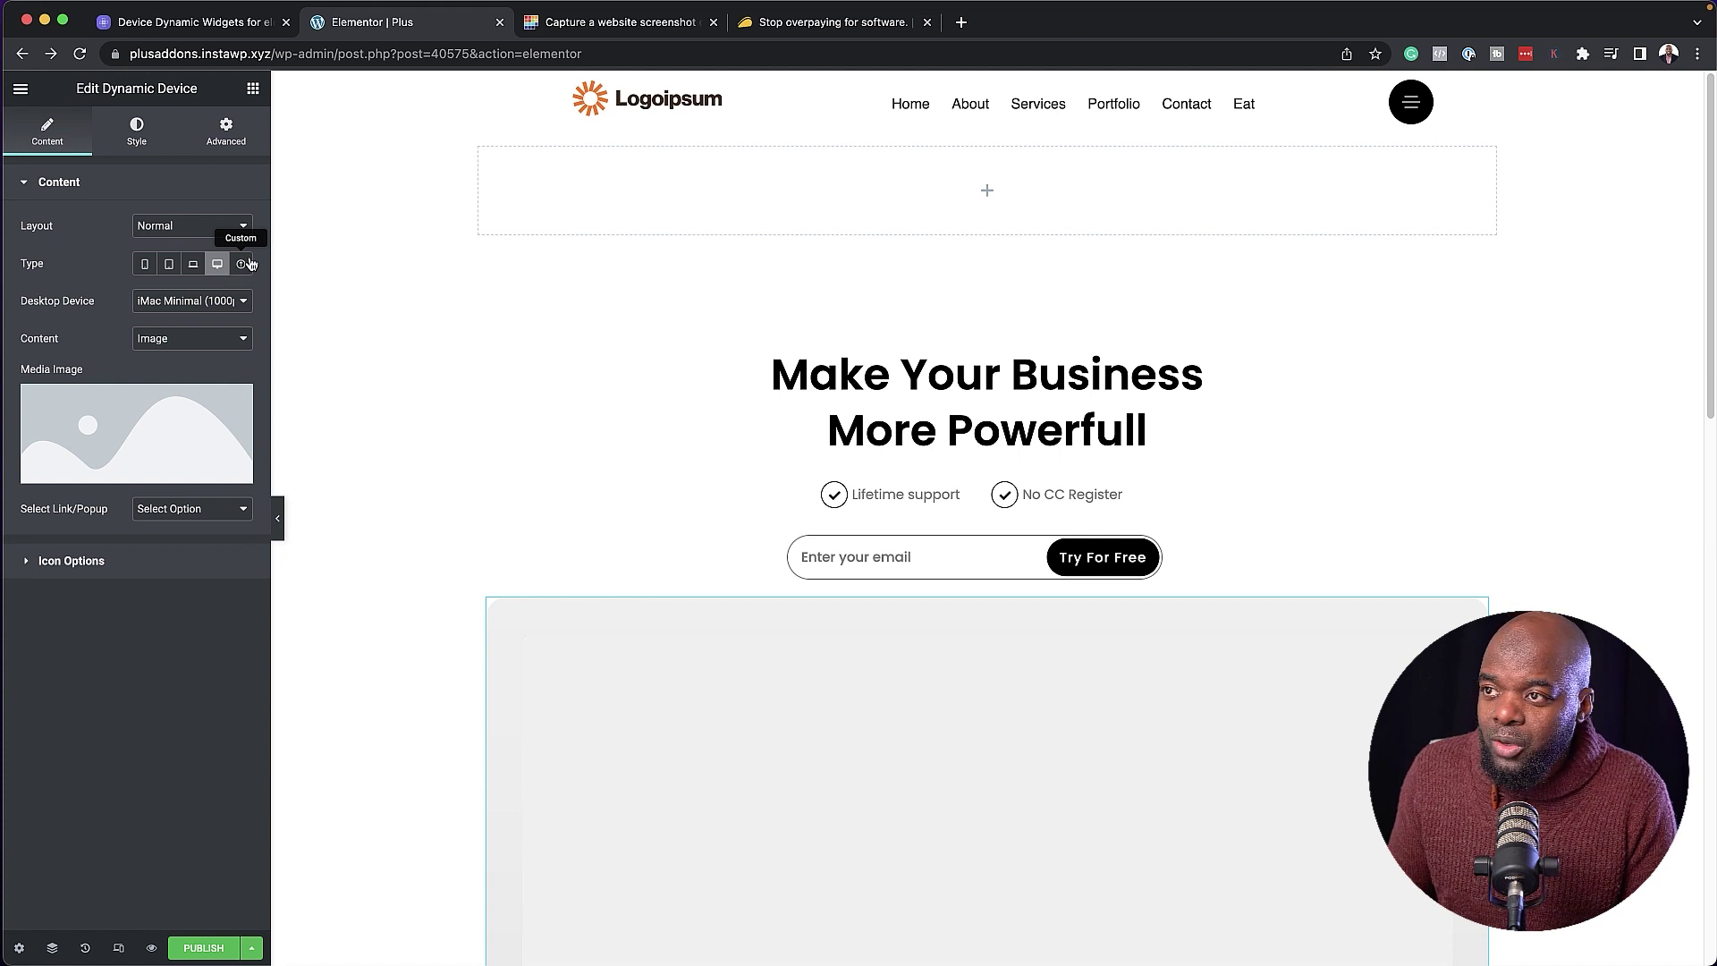
pyautogui.click(243, 266)
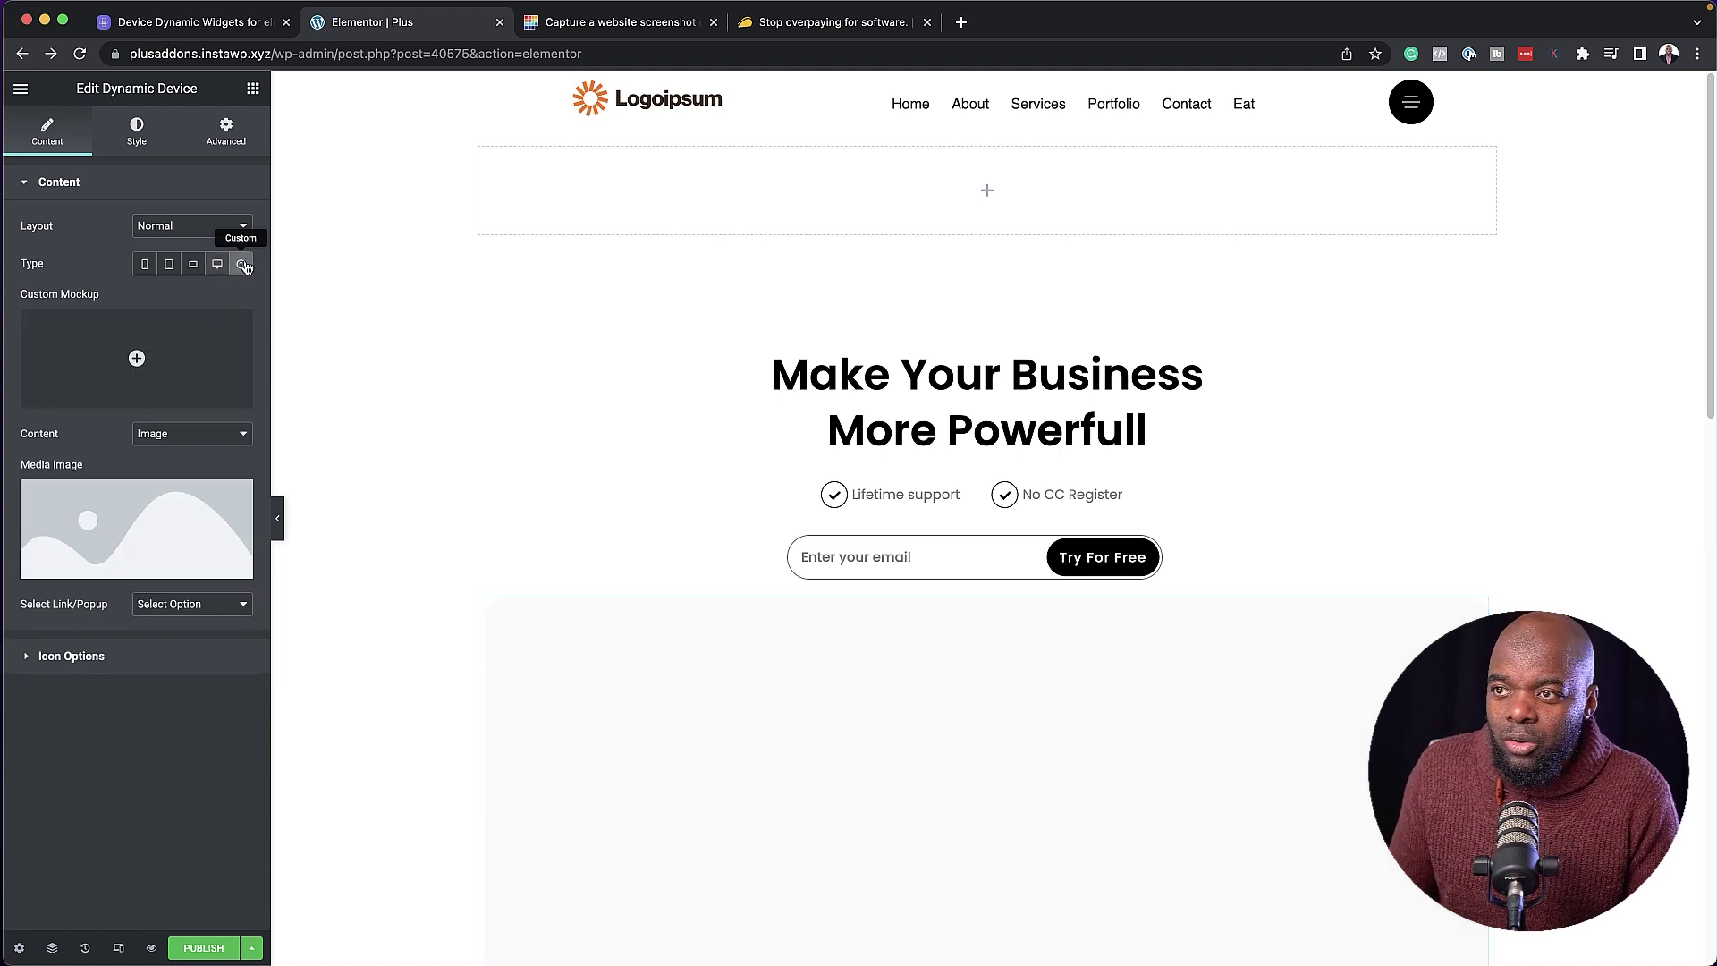
pyautogui.click(194, 265)
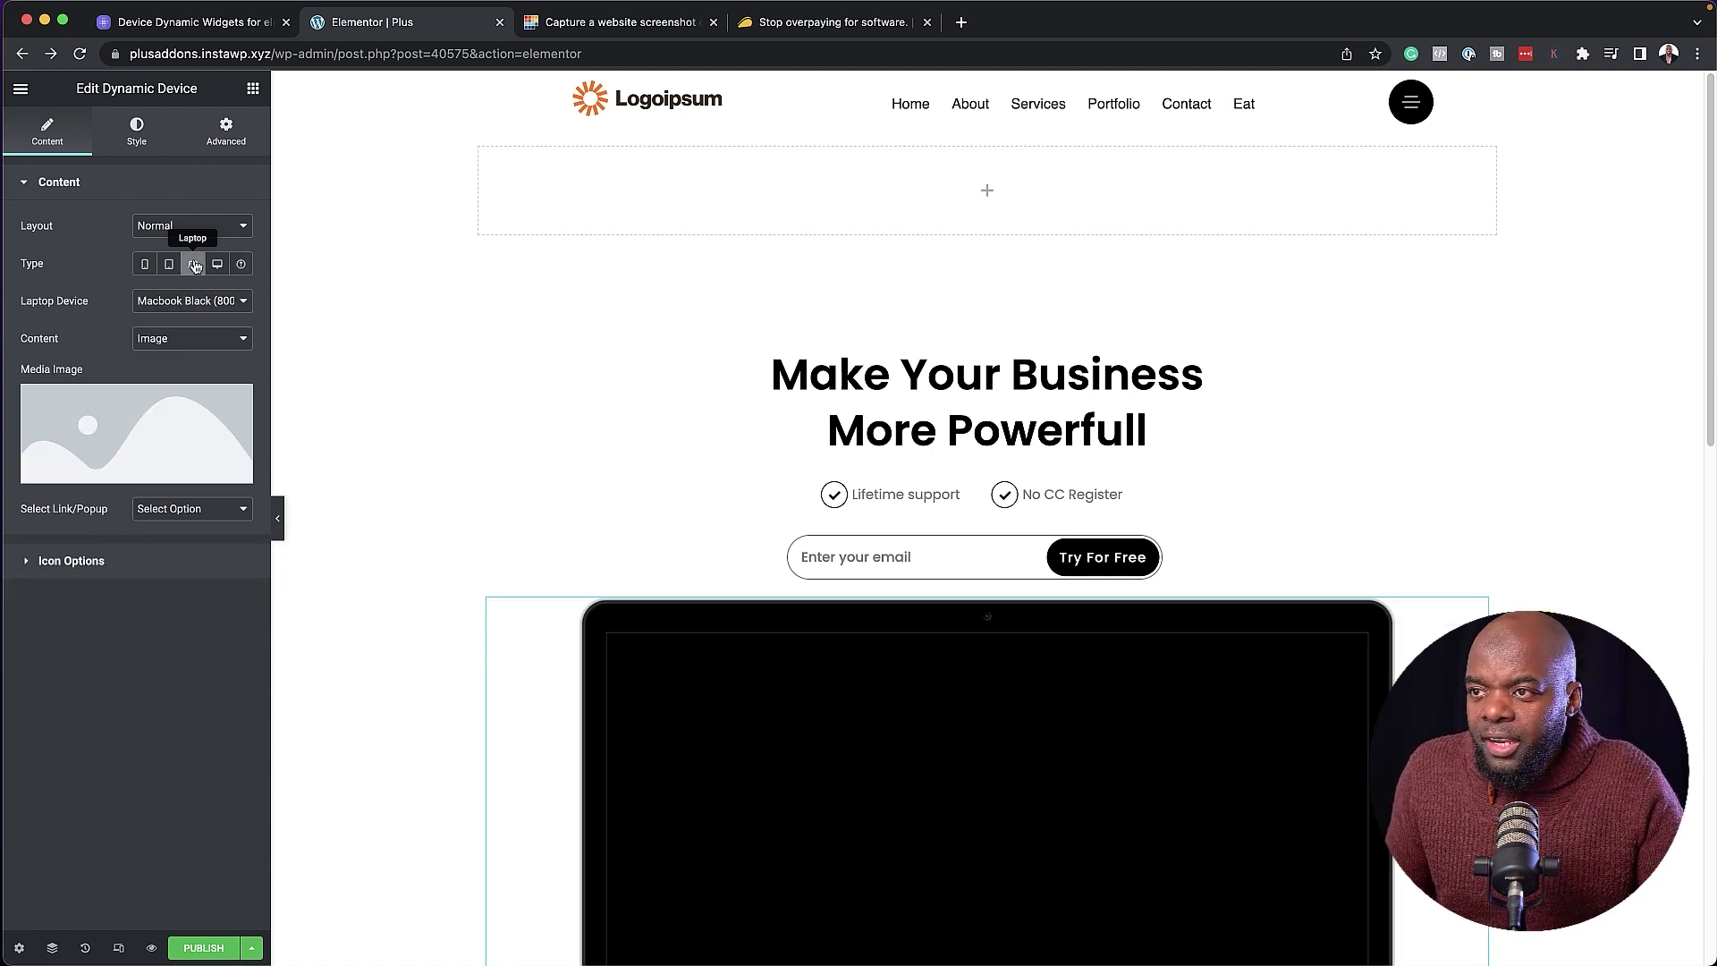
# Examine the content options available for the laptop mockup, keeping Image selected.
pyautogui.scroll(-3, 441, 372)
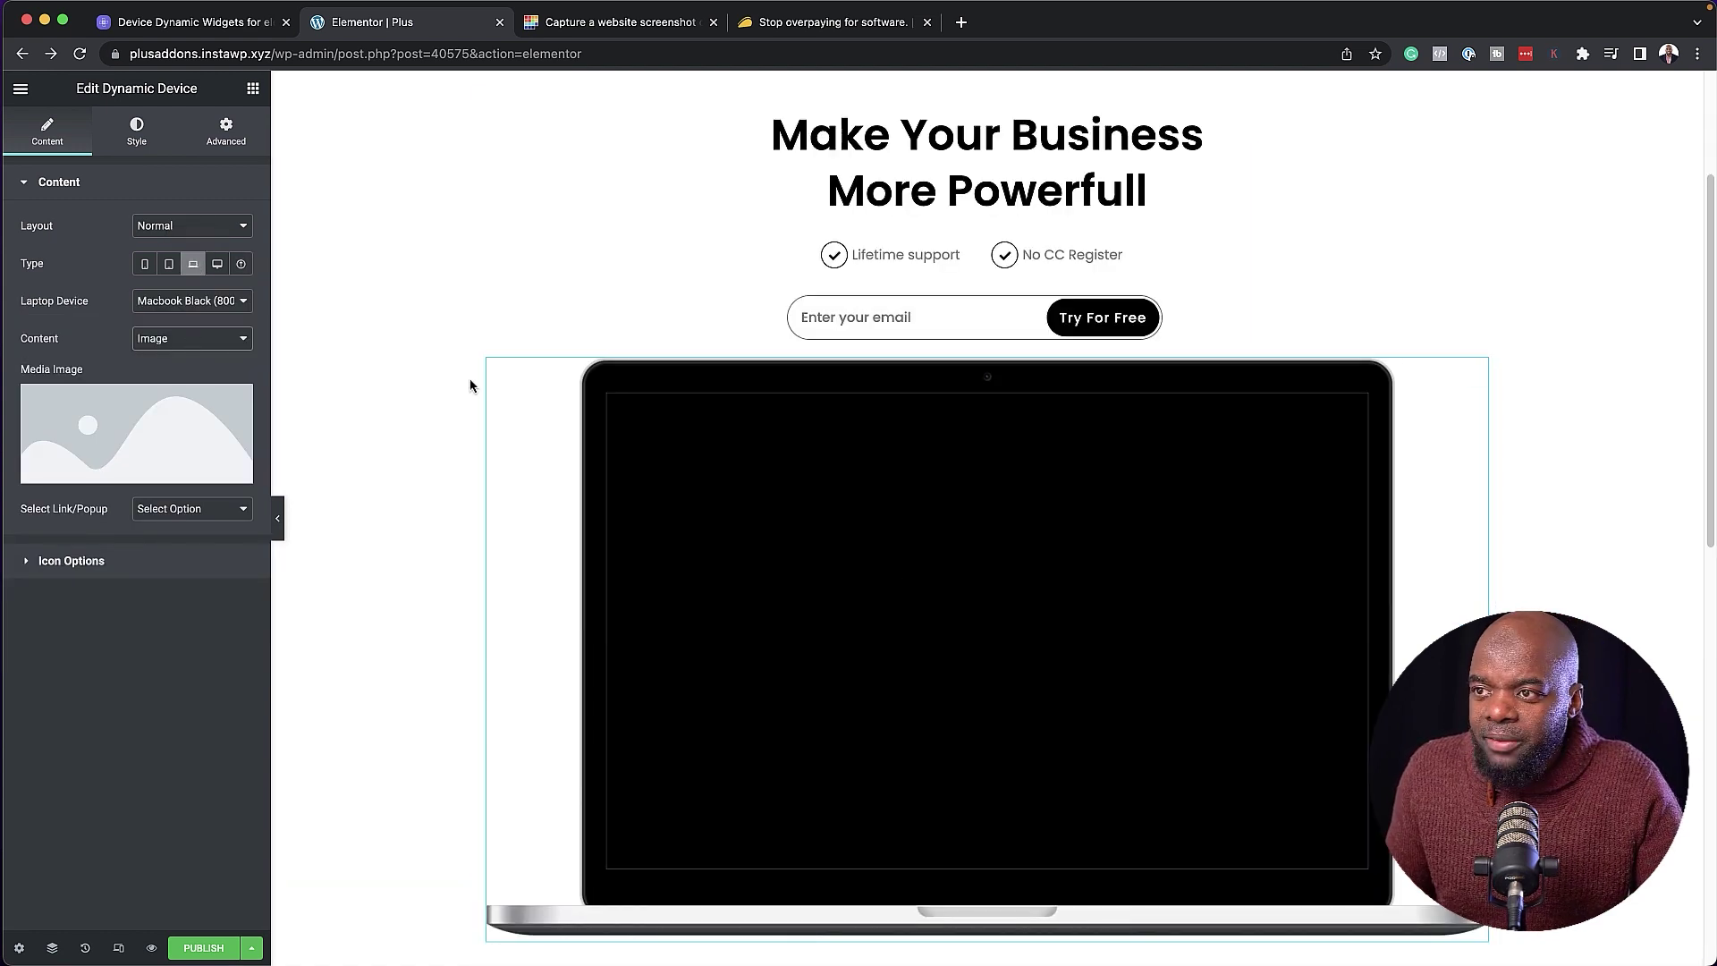
pyautogui.click(201, 347)
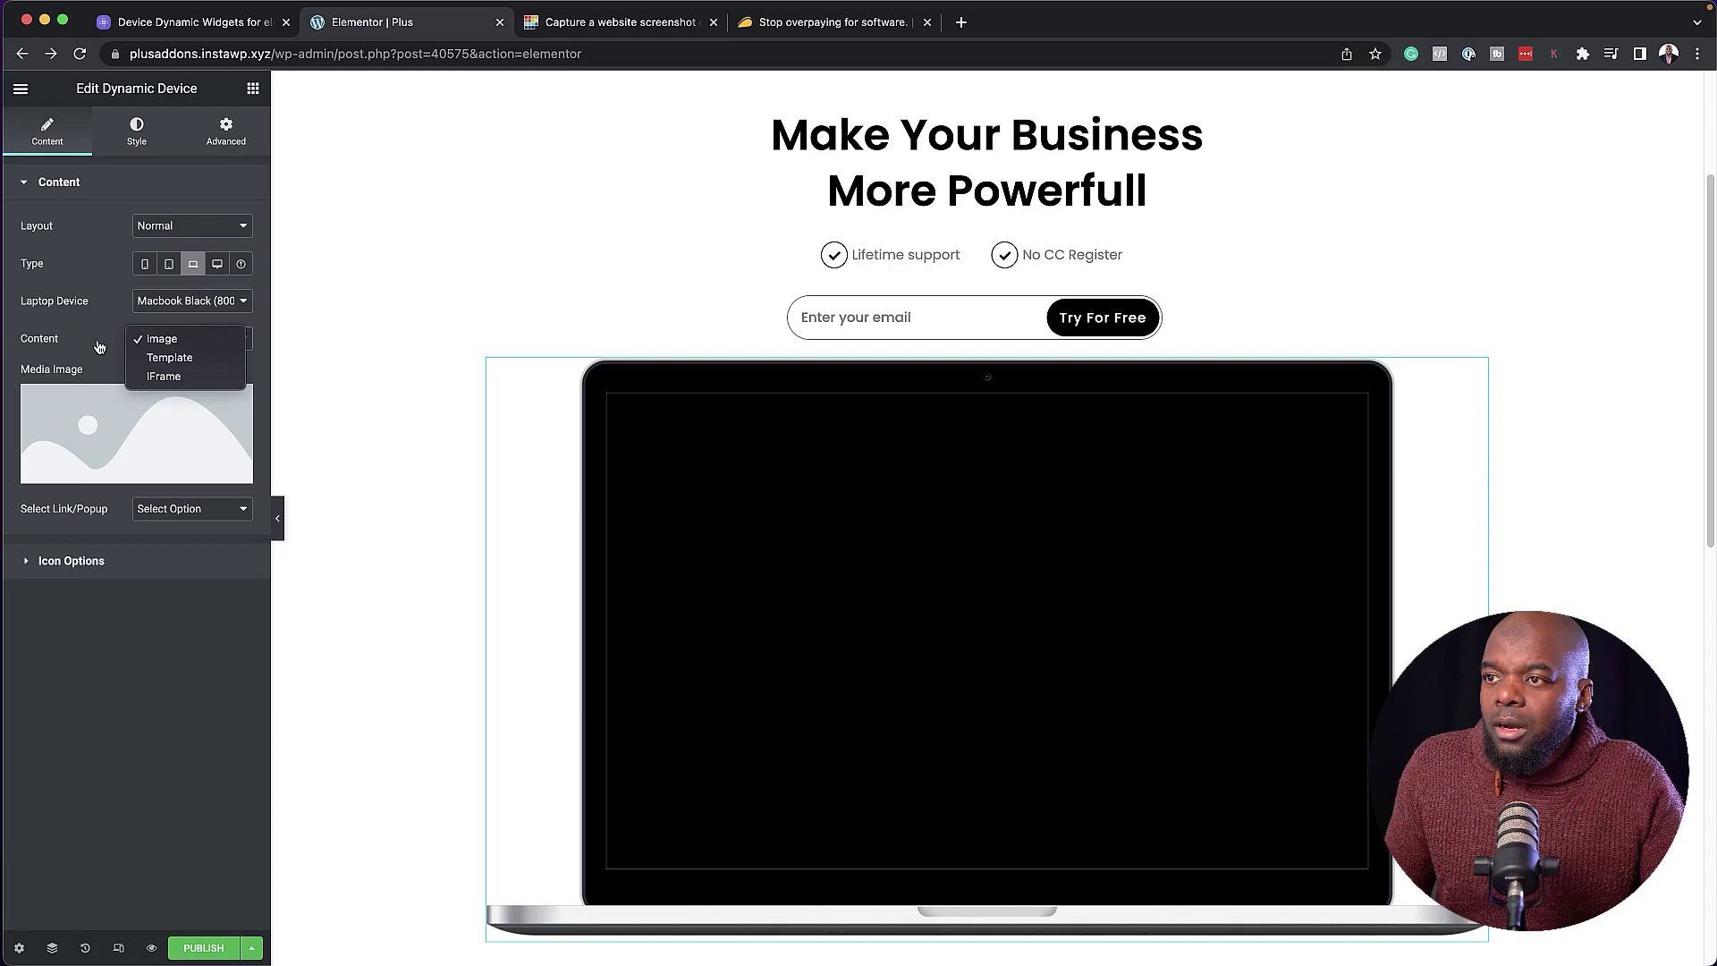
pyautogui.click(96, 341)
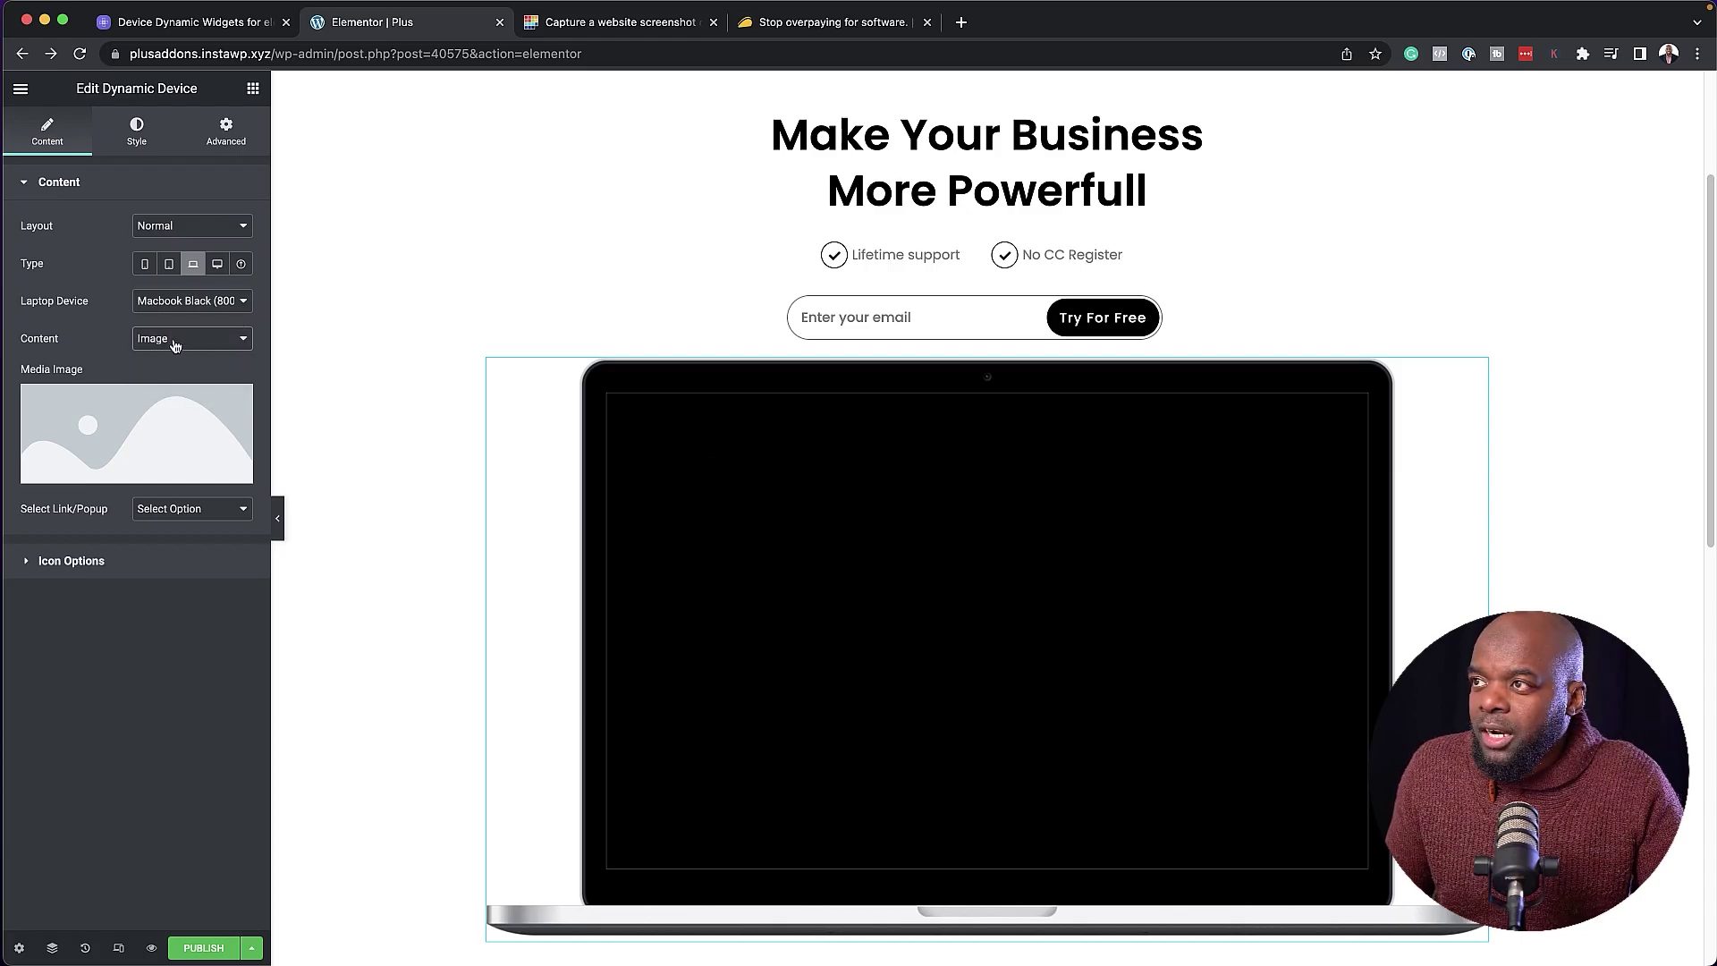
# Switch to the Pikwy screenshot site, select the example address in its capture form, and open stripe.com in a new browser tab.
pyautogui.click(606, 25)
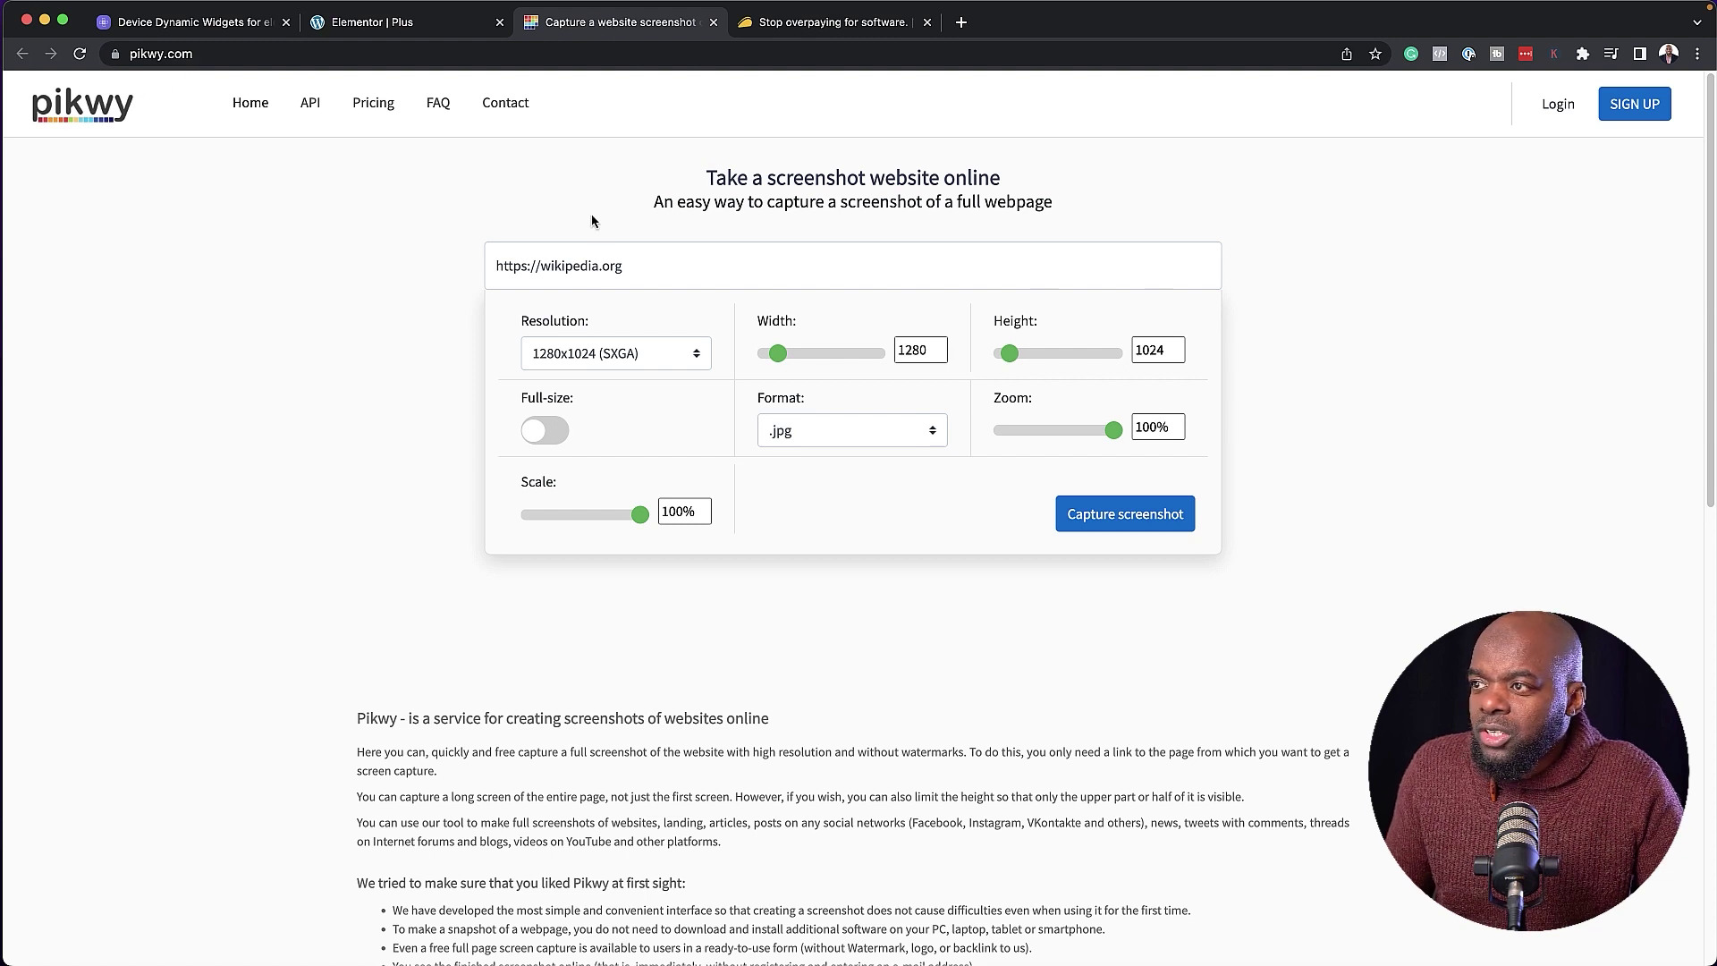
pyautogui.tripleClick(657, 270)
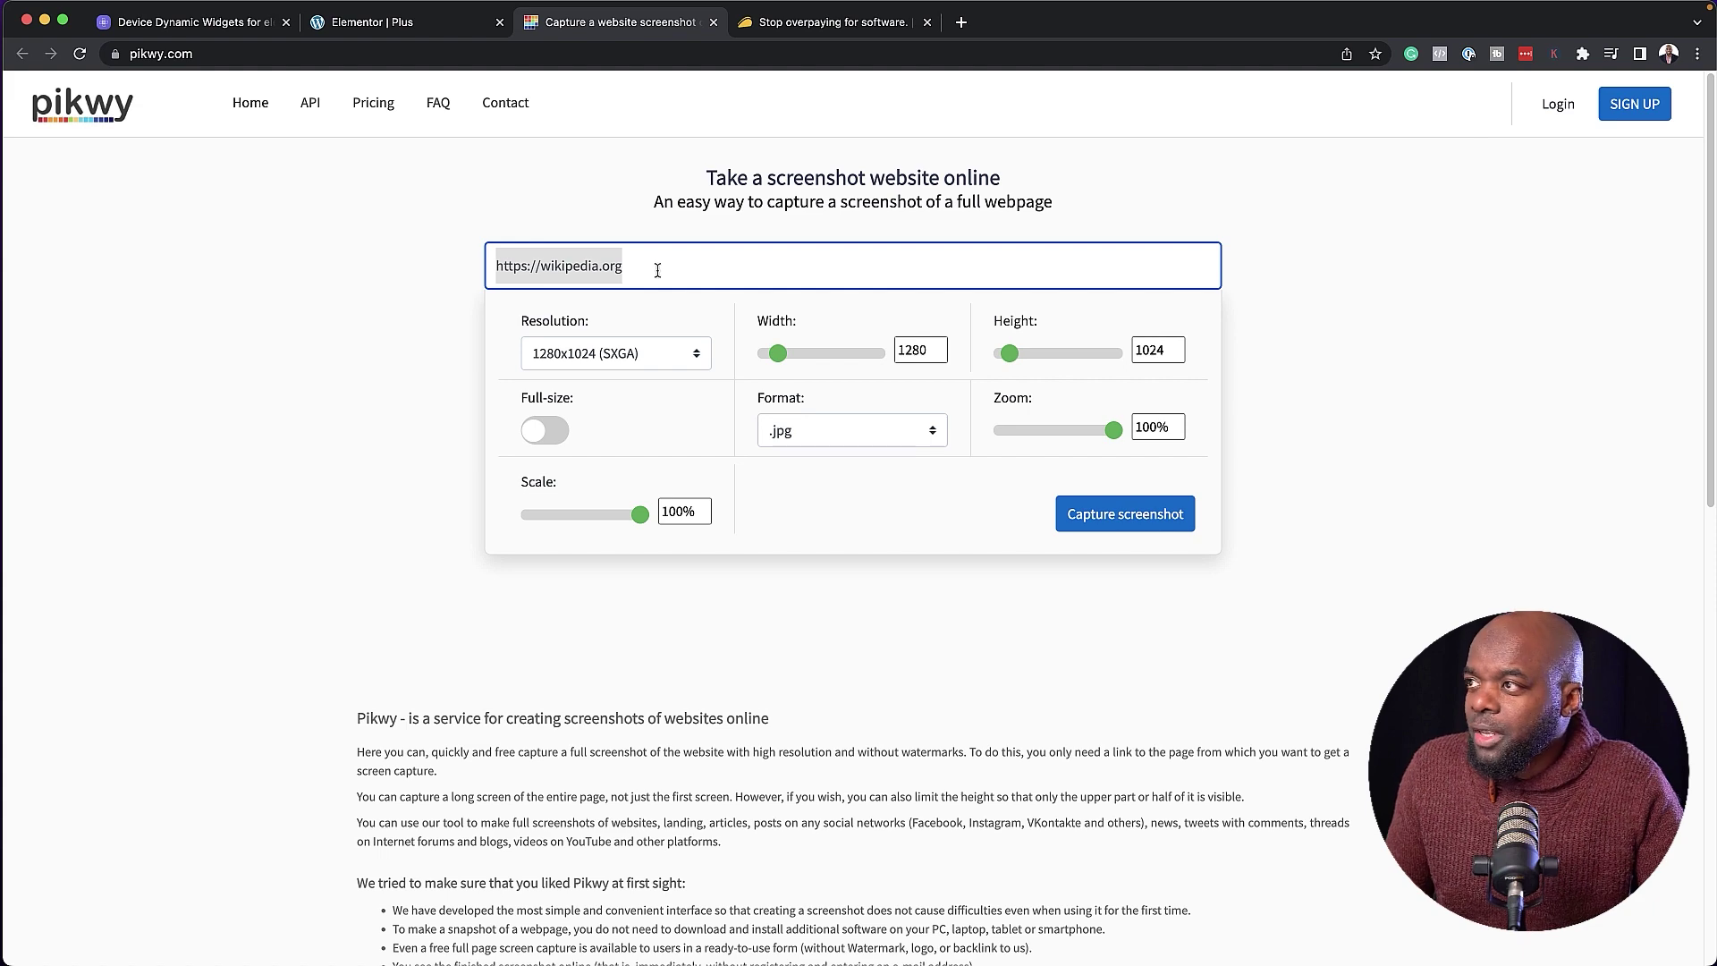
pyautogui.click(966, 24)
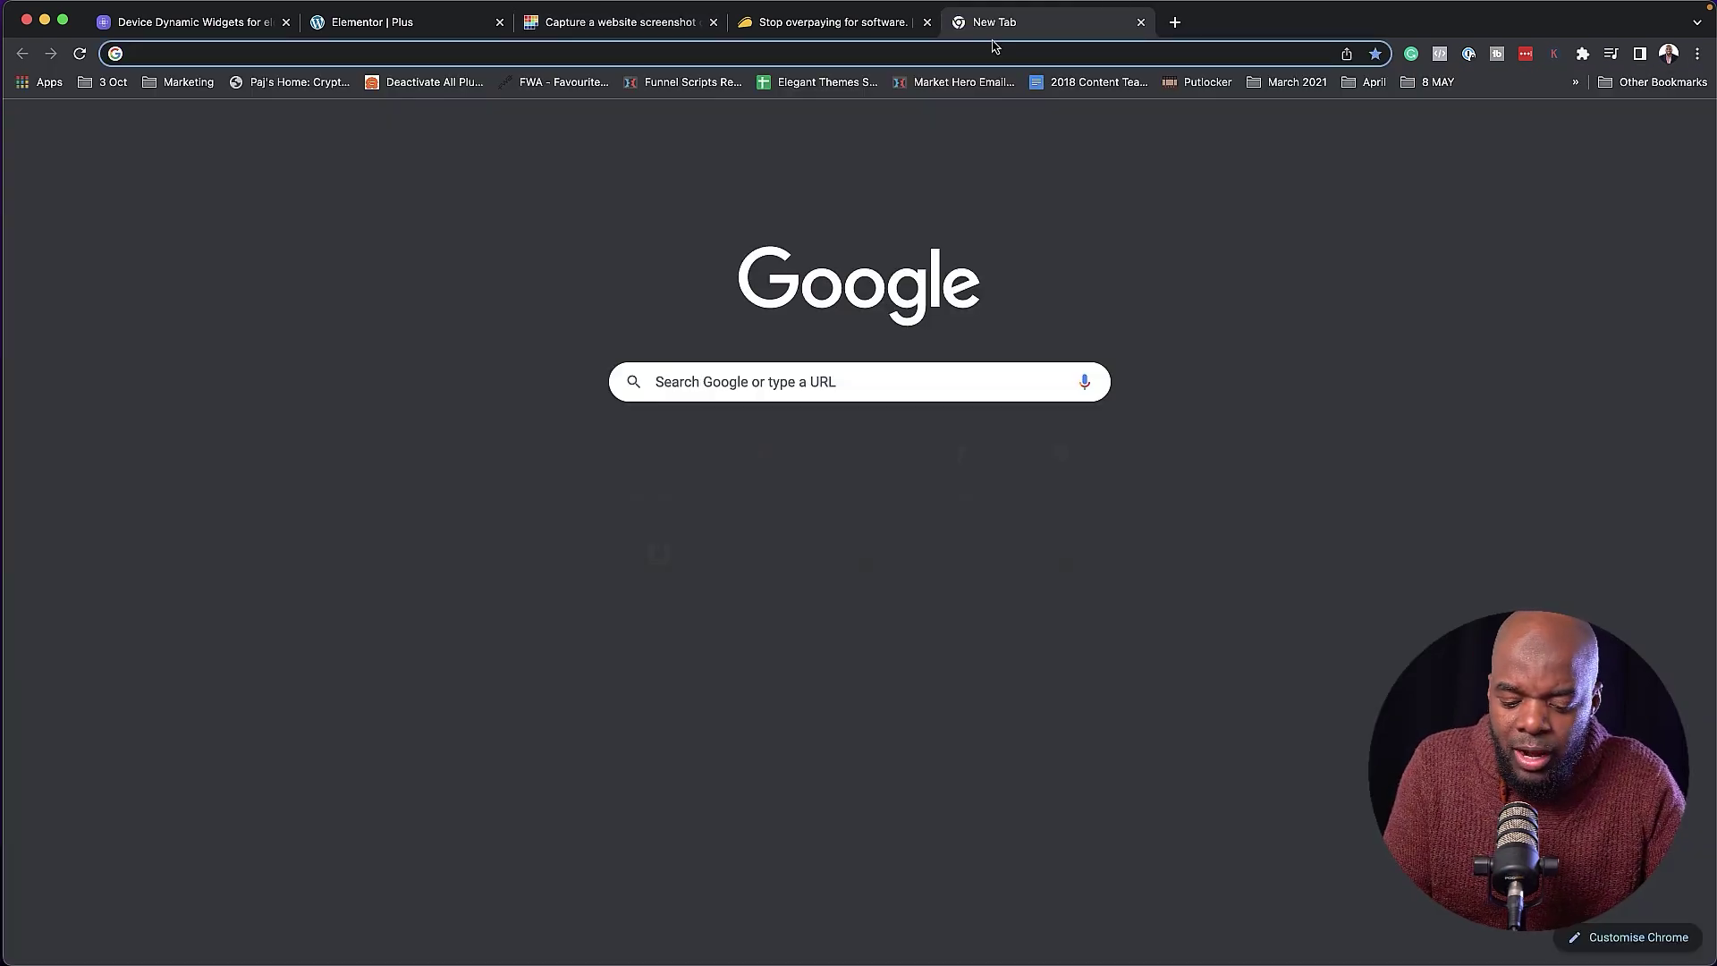
pyautogui.write('stripe')
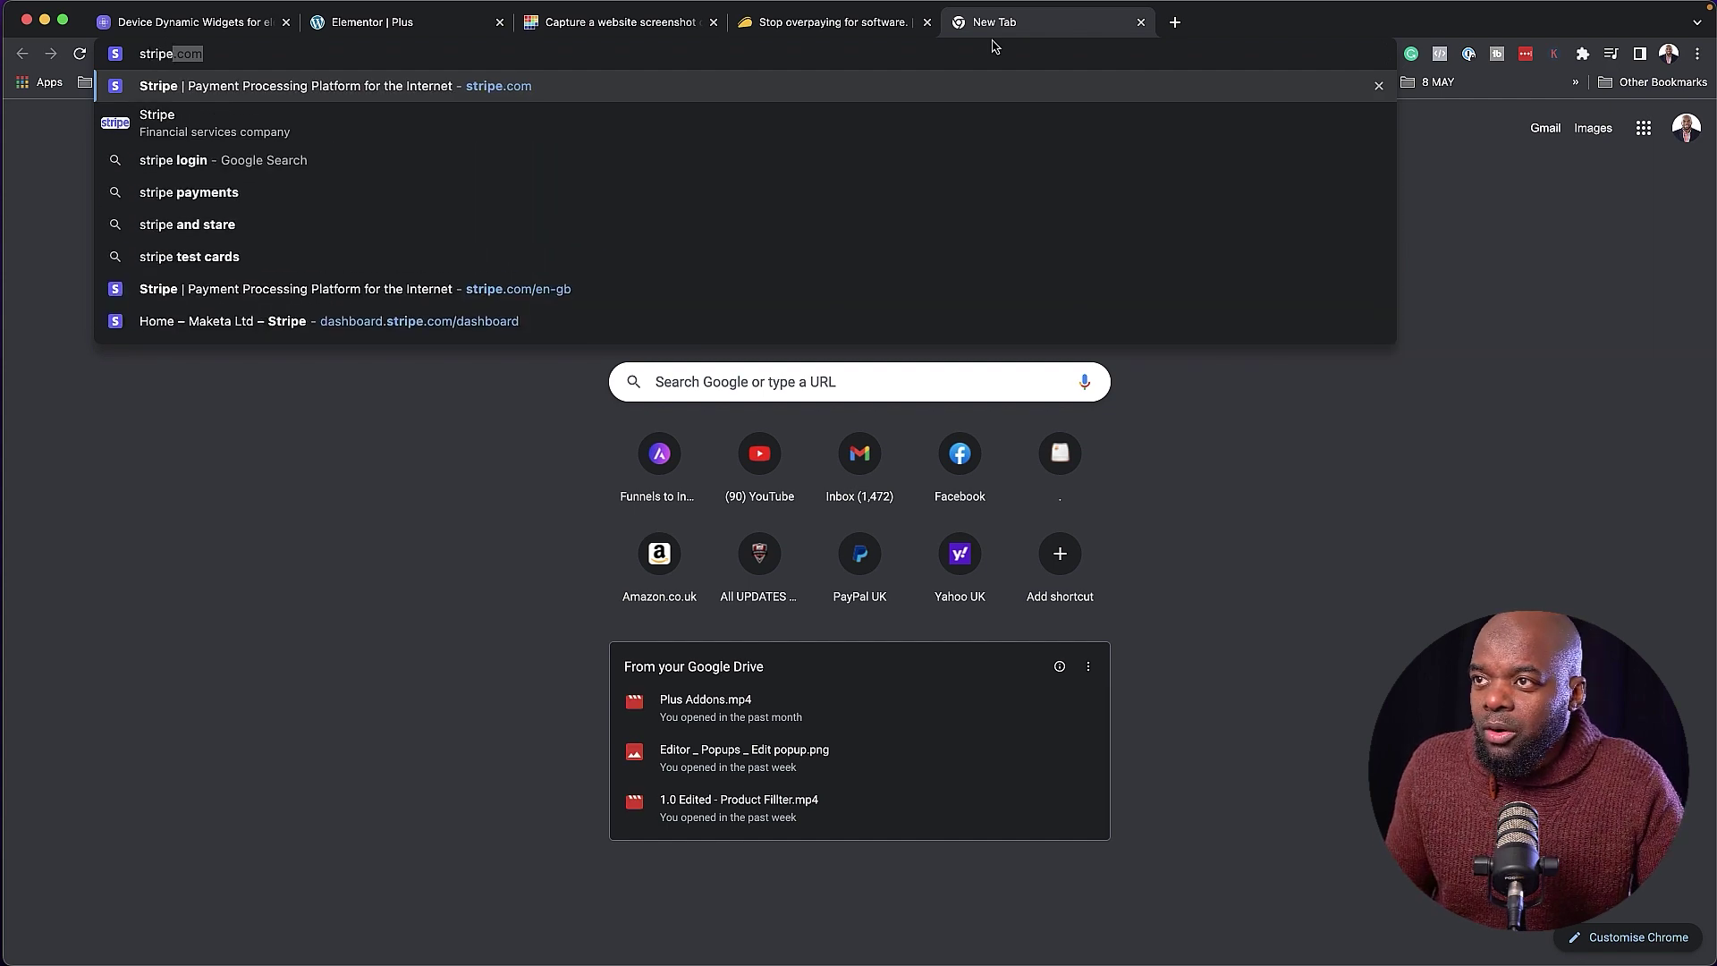
pyautogui.press('Return')
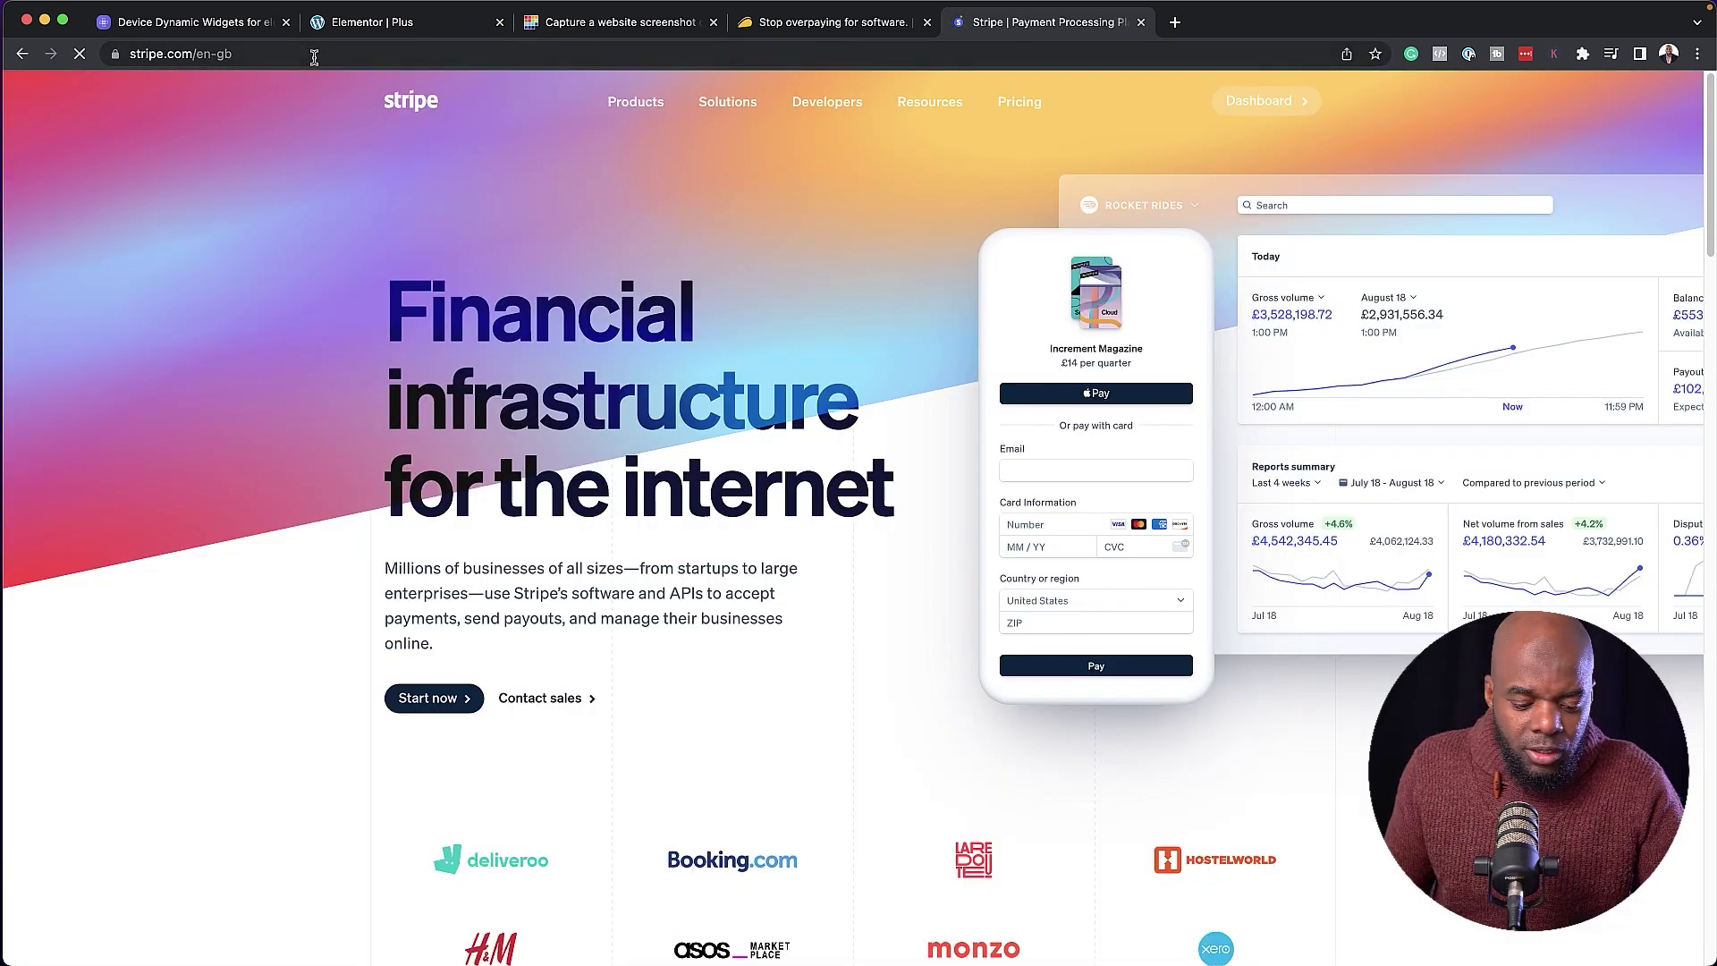
pyautogui.click(314, 55)
pyautogui.press('super+c')
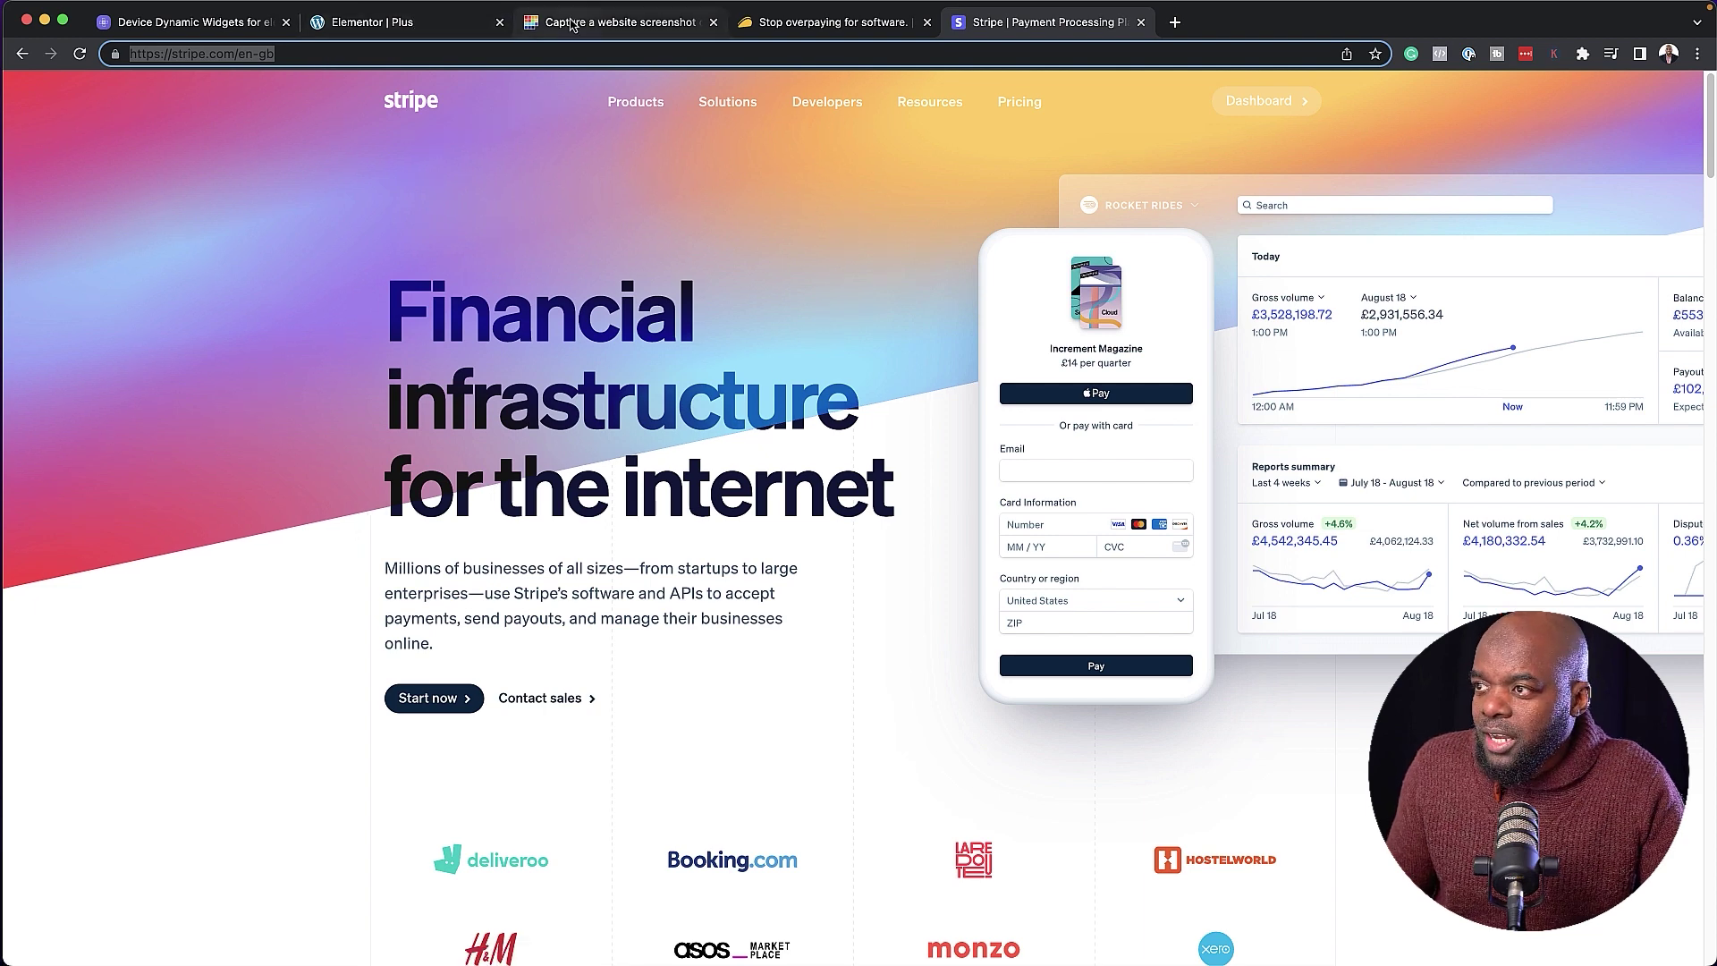
pyautogui.click(572, 24)
pyautogui.tripleClick(654, 268)
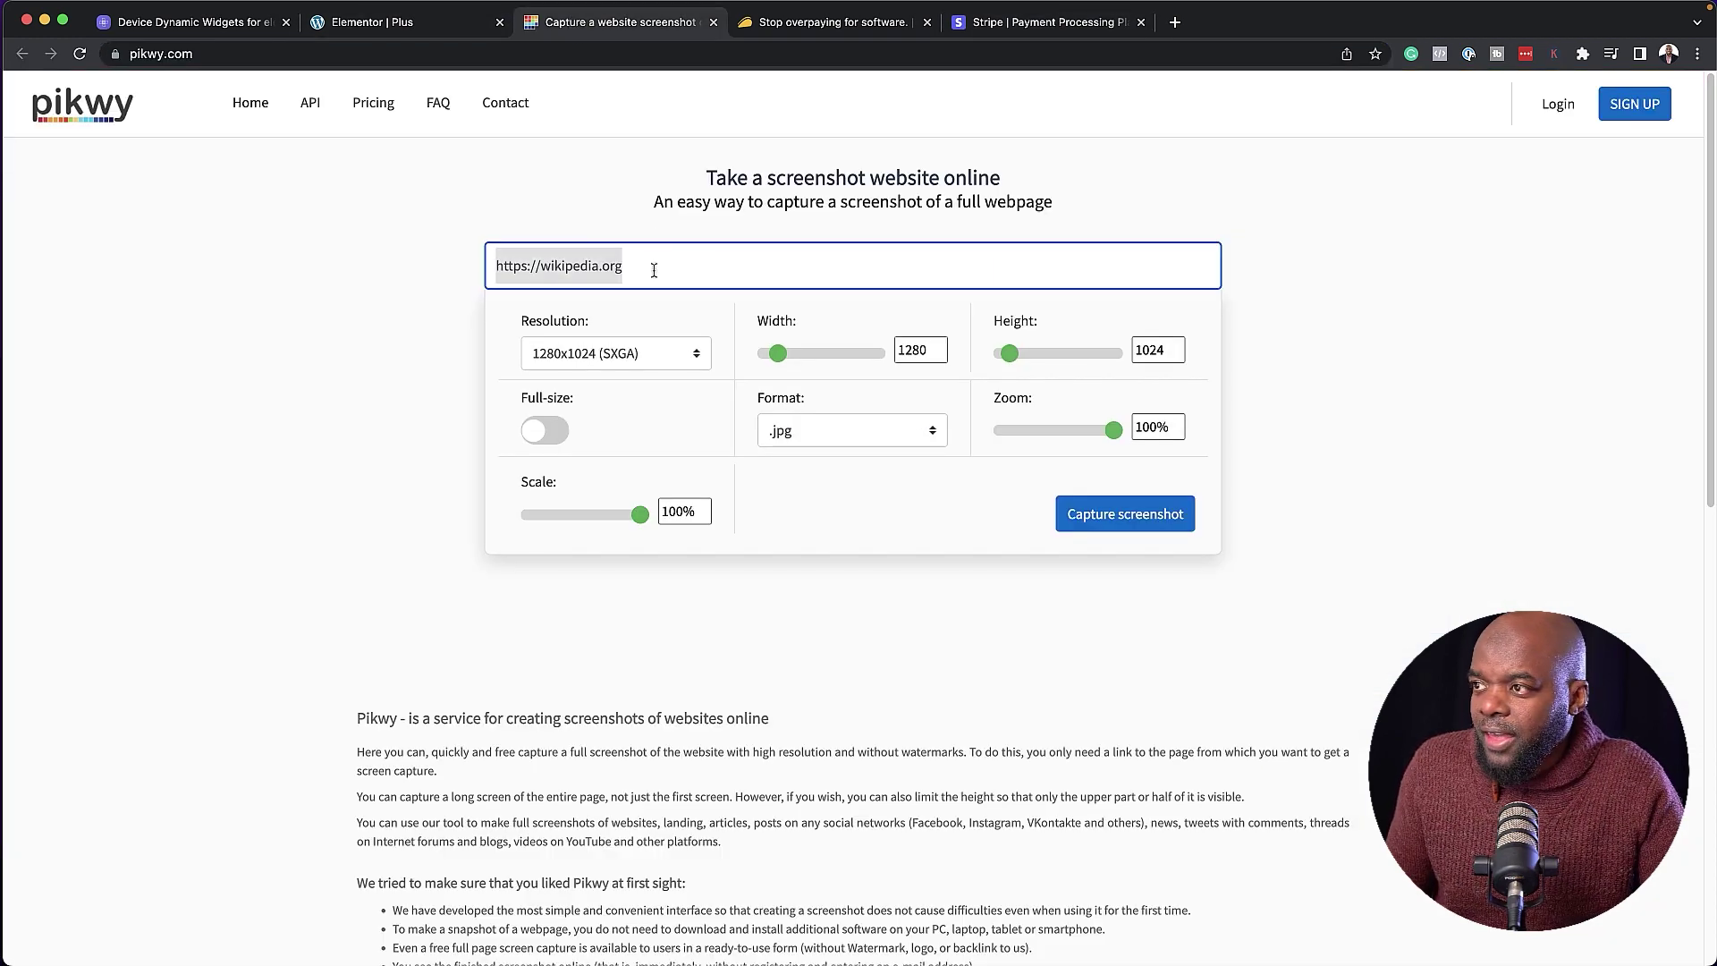
pyautogui.press('super+v')
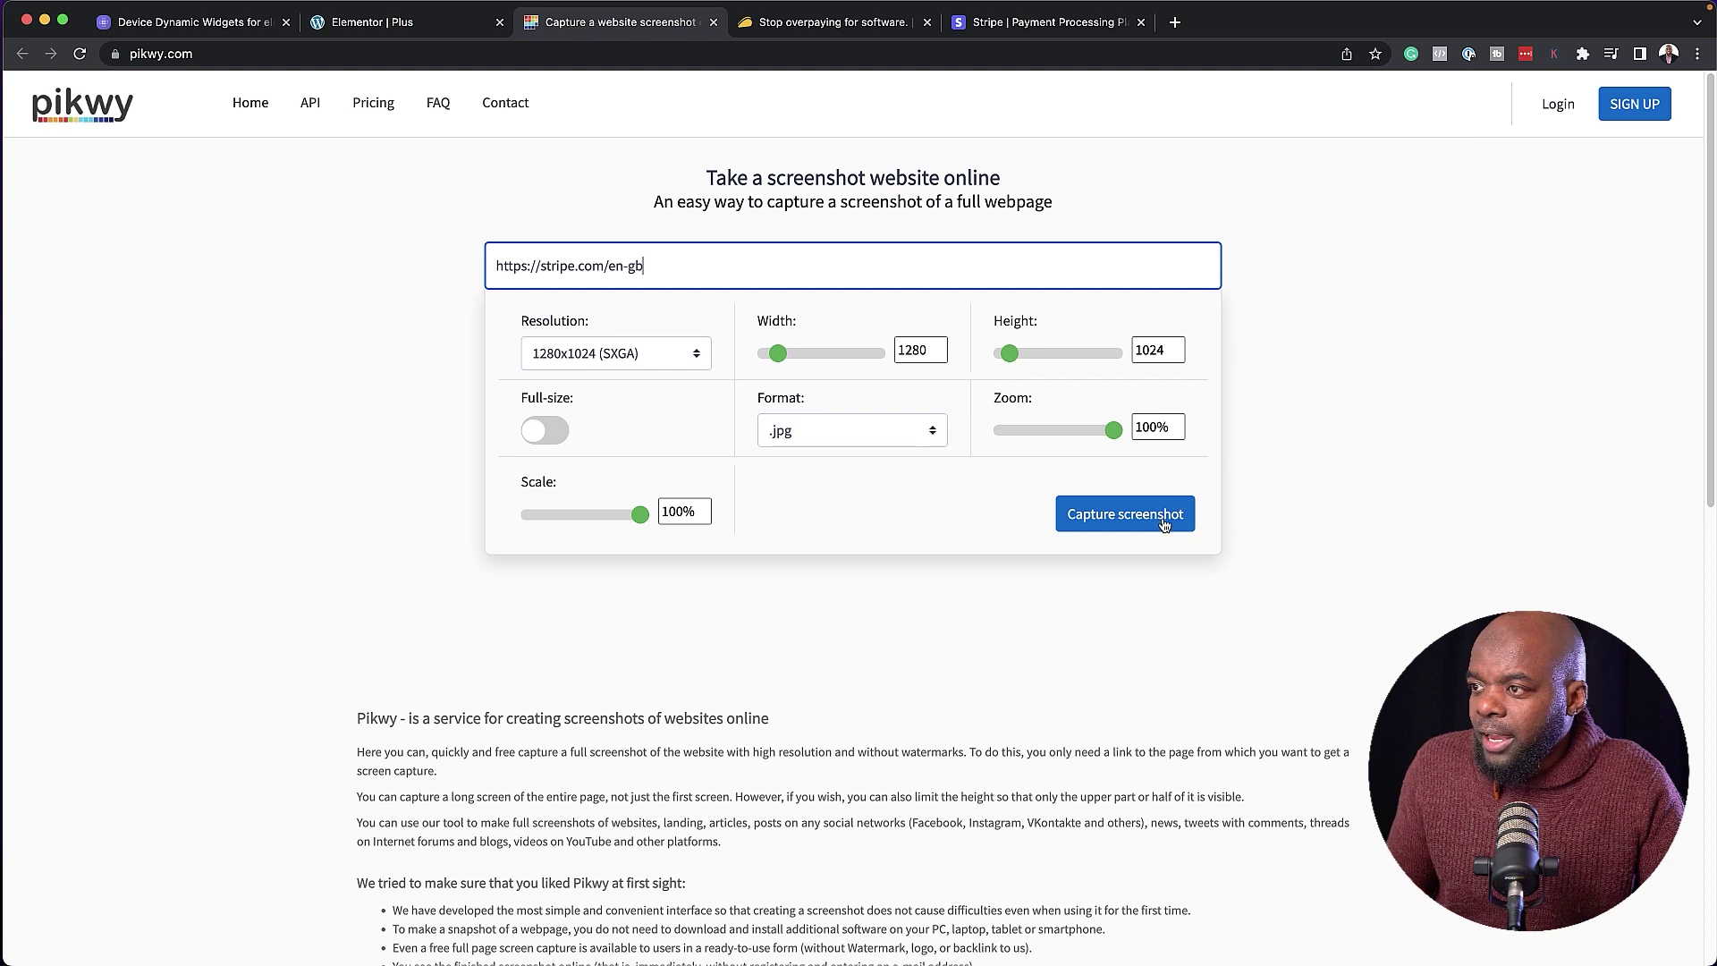
# Turn on Full-size, capture the Stripe page as a .jpg screenshot and look through the captured image.
pyautogui.click(820, 505)
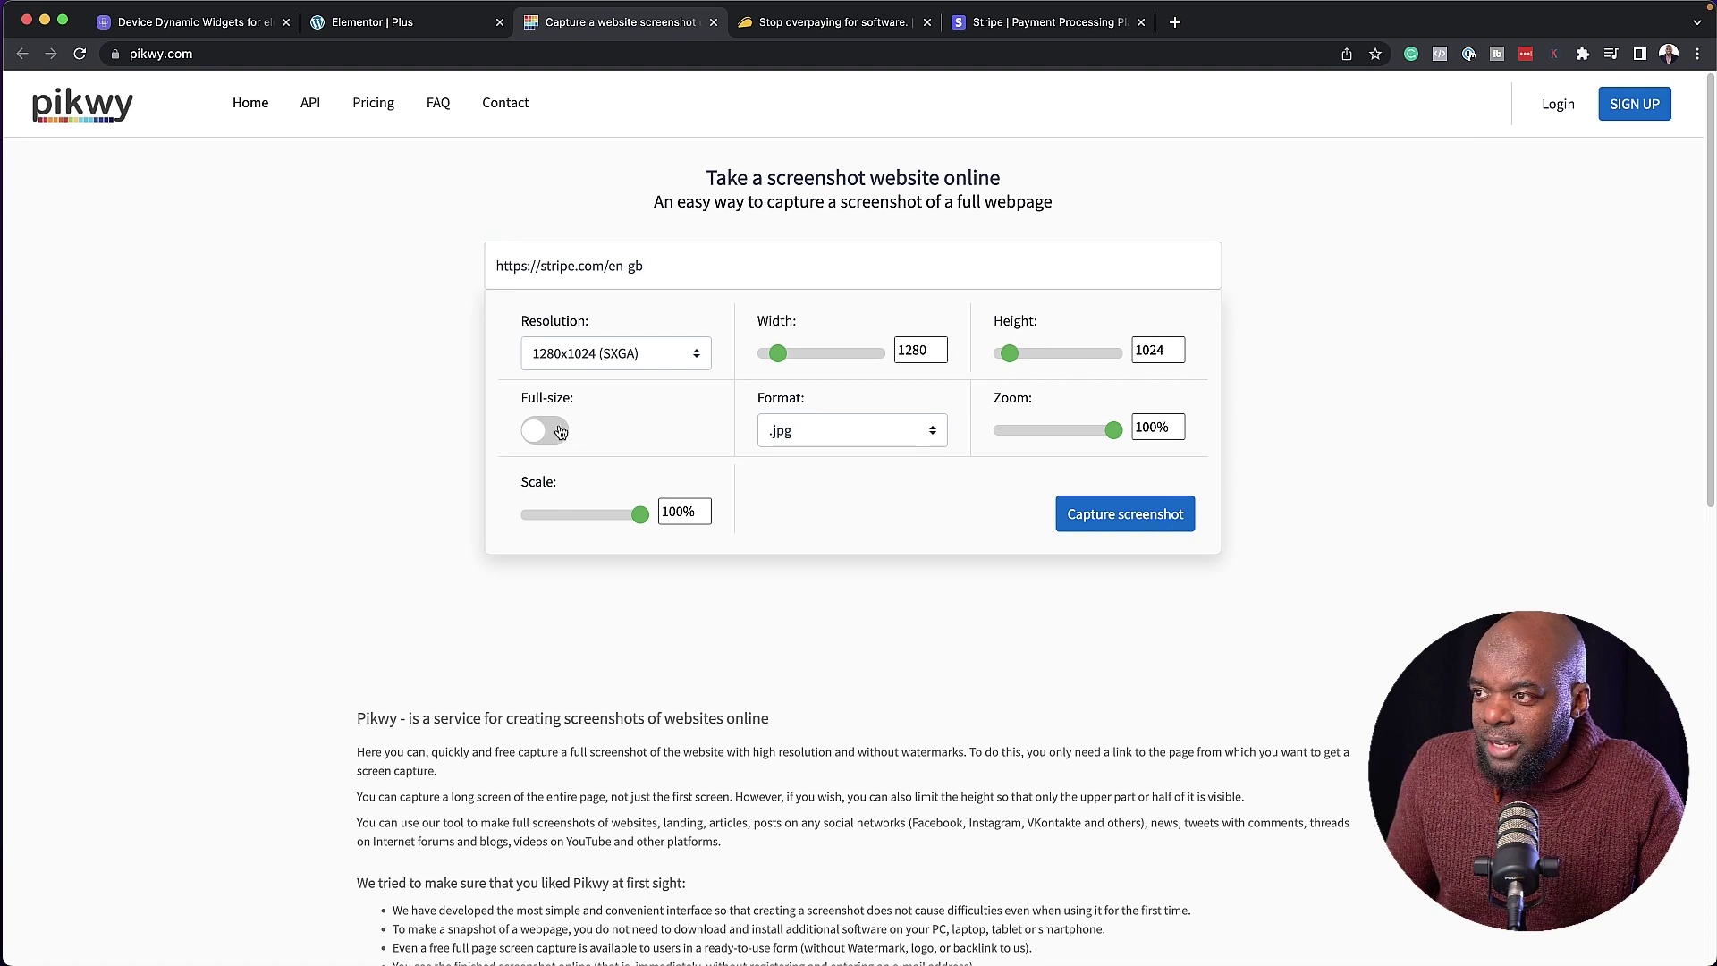
pyautogui.click(554, 435)
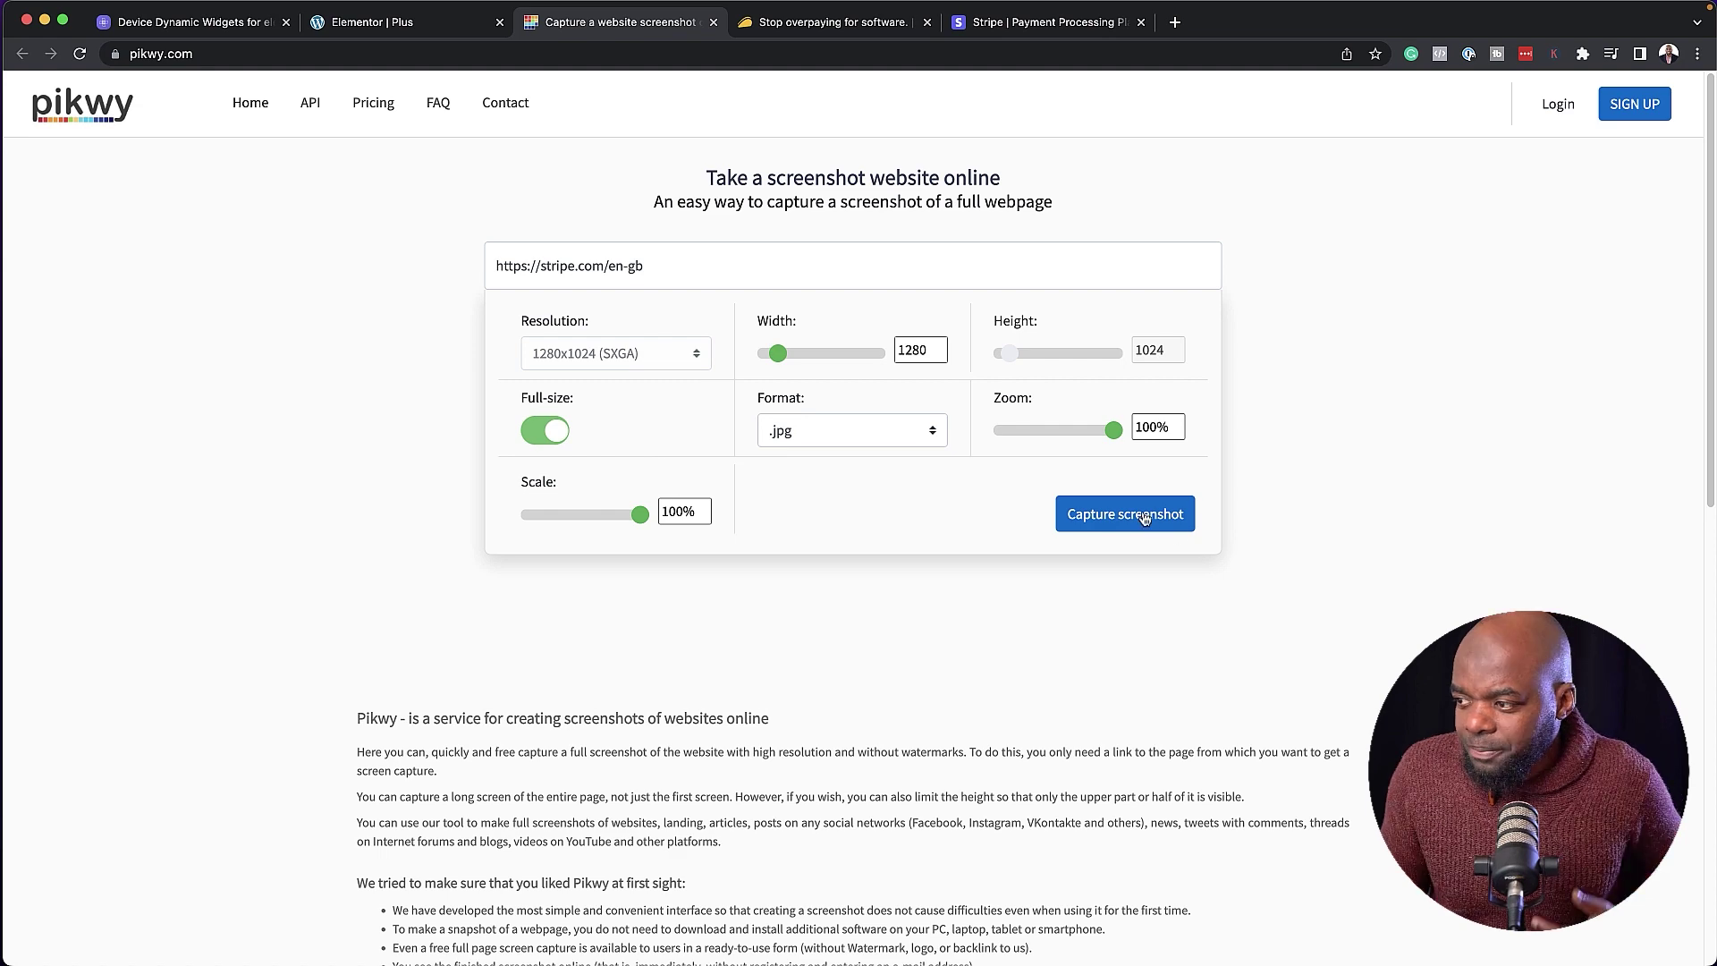
pyautogui.click(1144, 517)
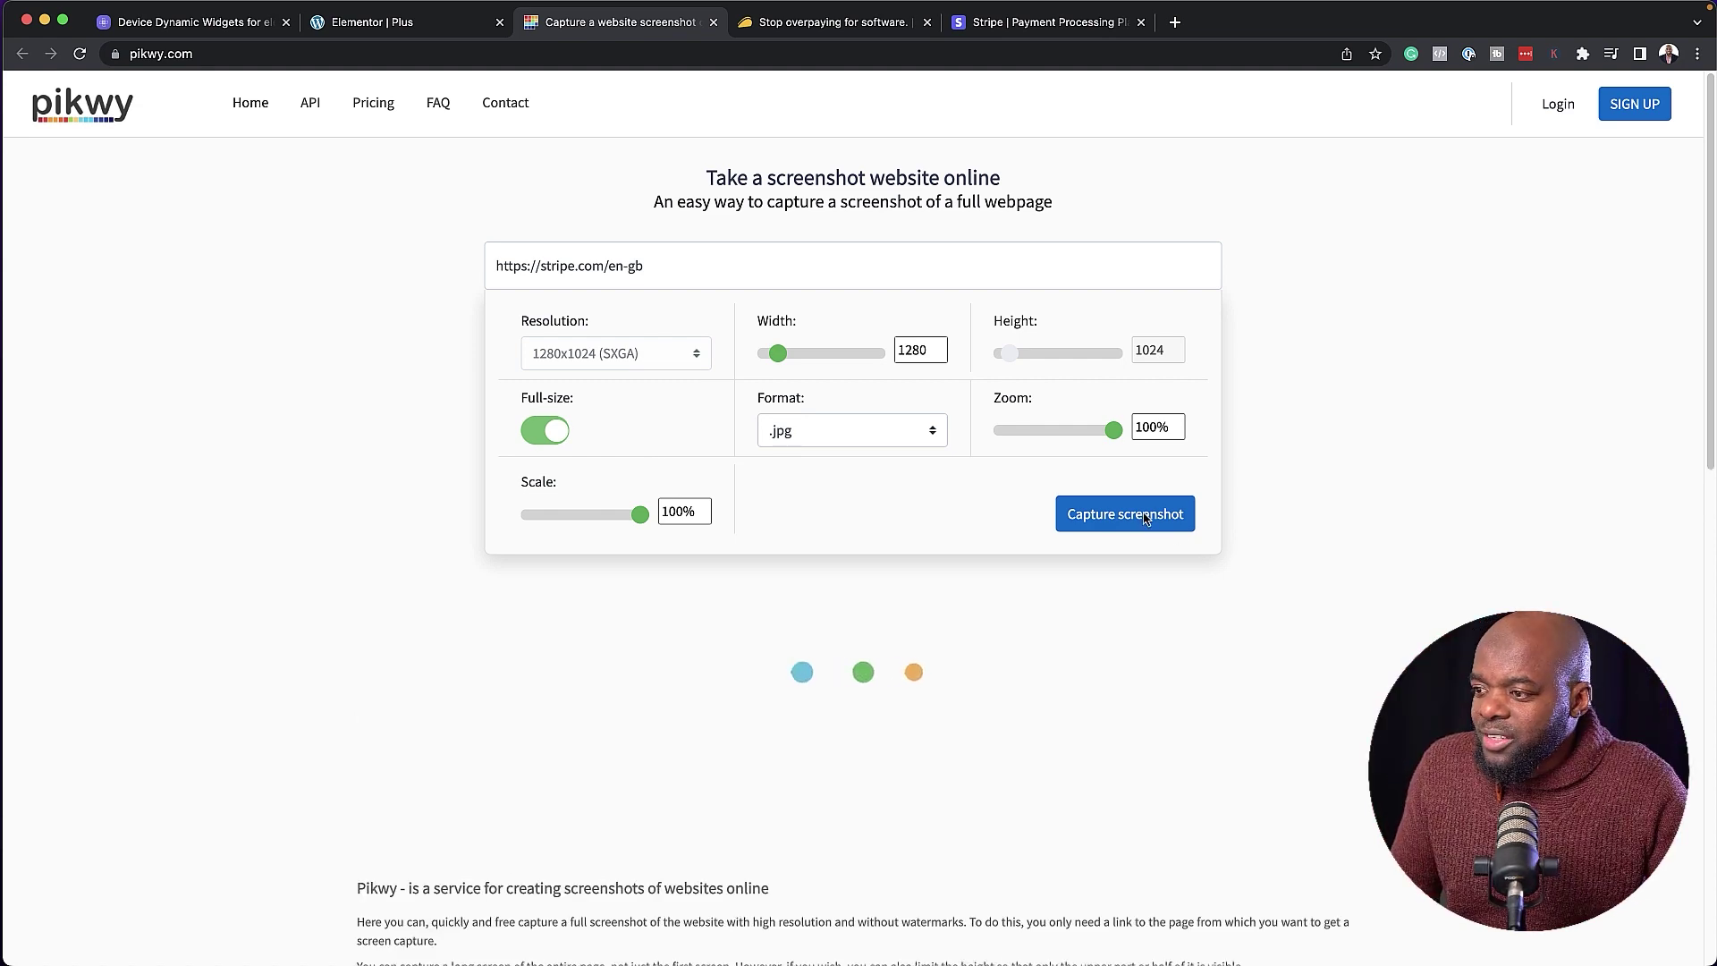
pyautogui.scroll(-5, 393, 587)
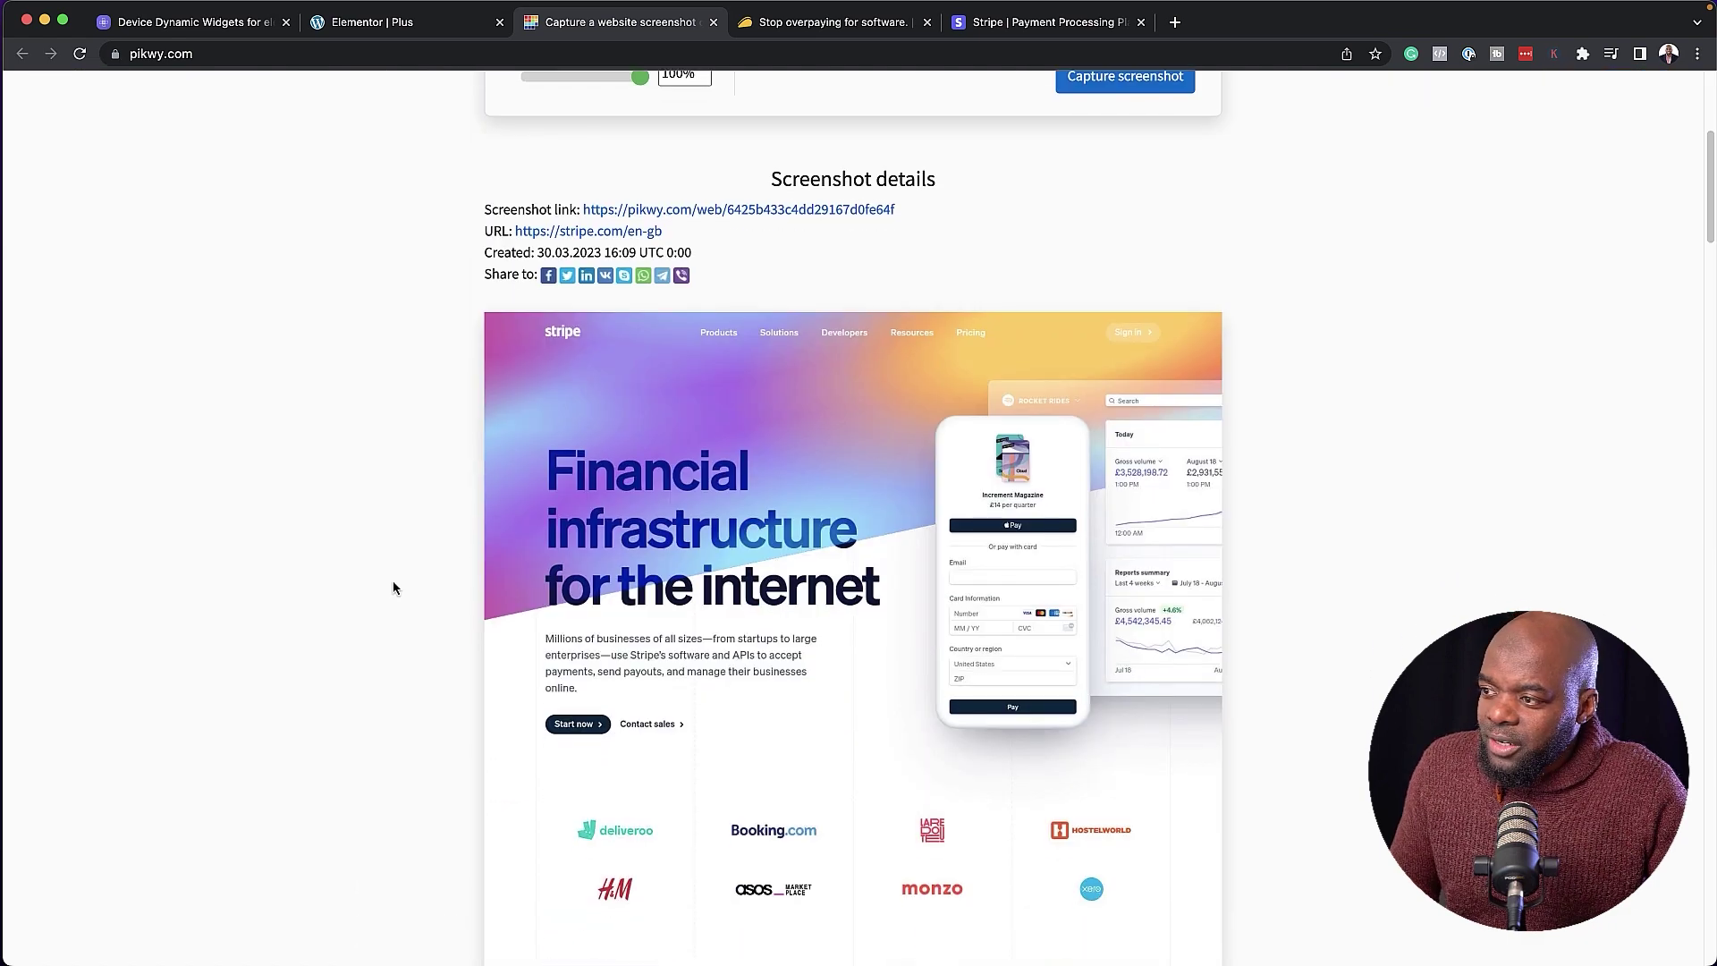
pyautogui.scroll(-6, 393, 587)
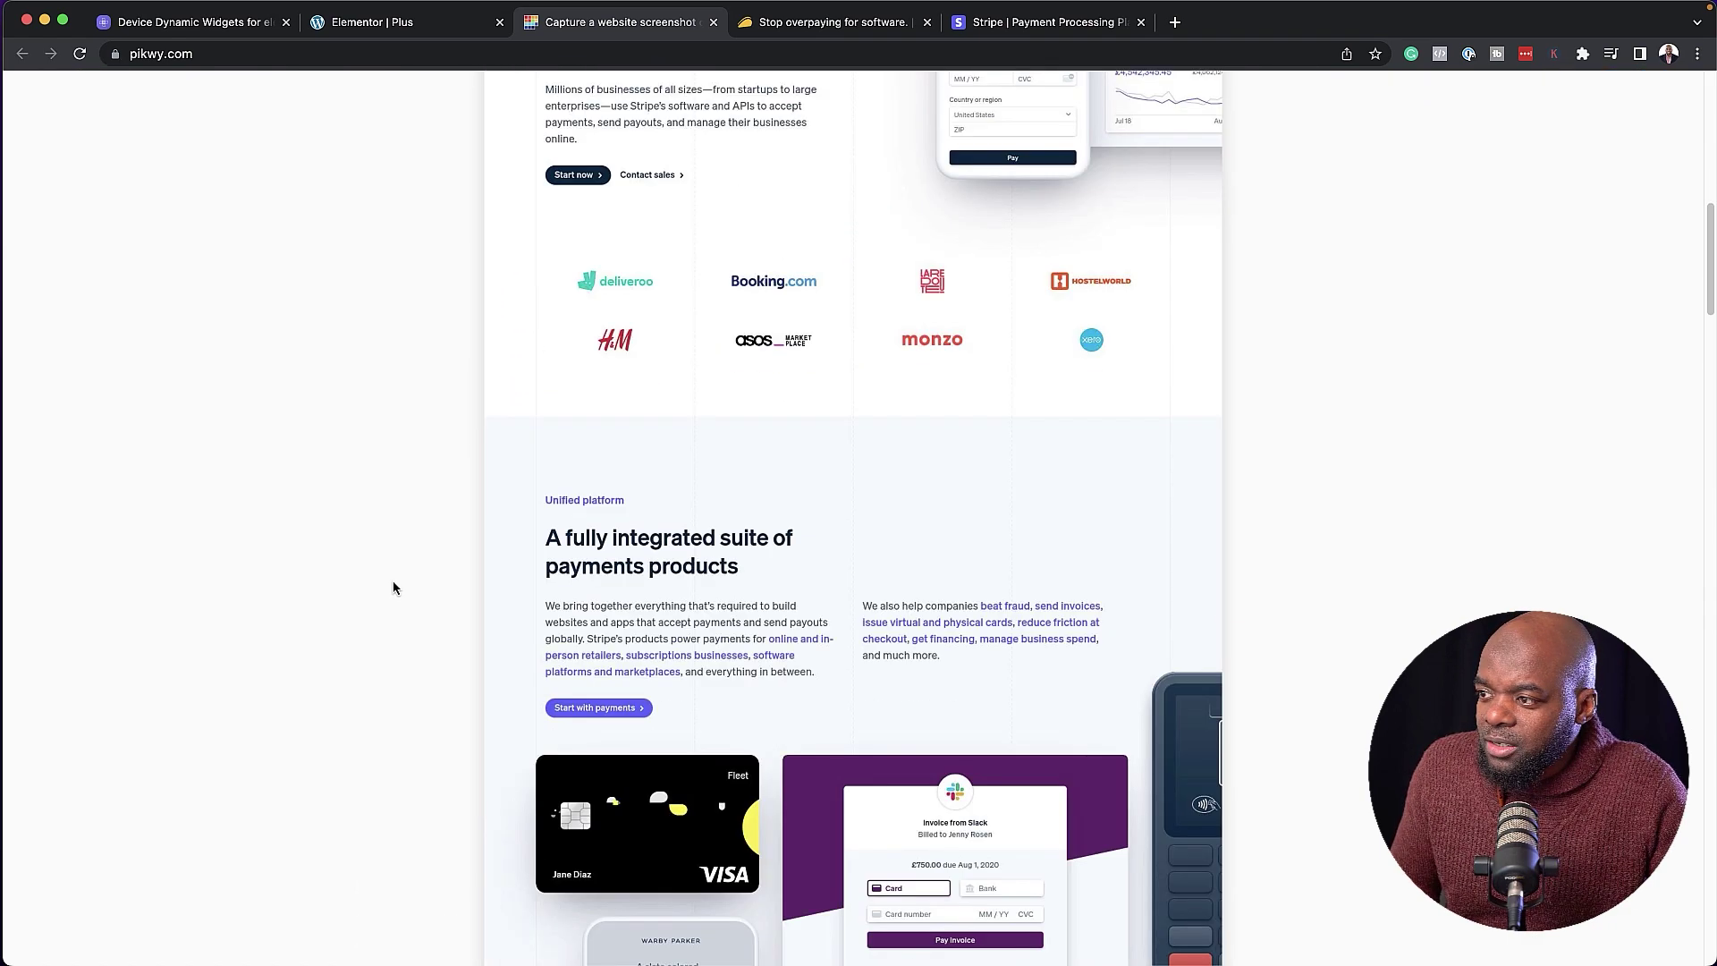
pyautogui.scroll(-10, 394, 587)
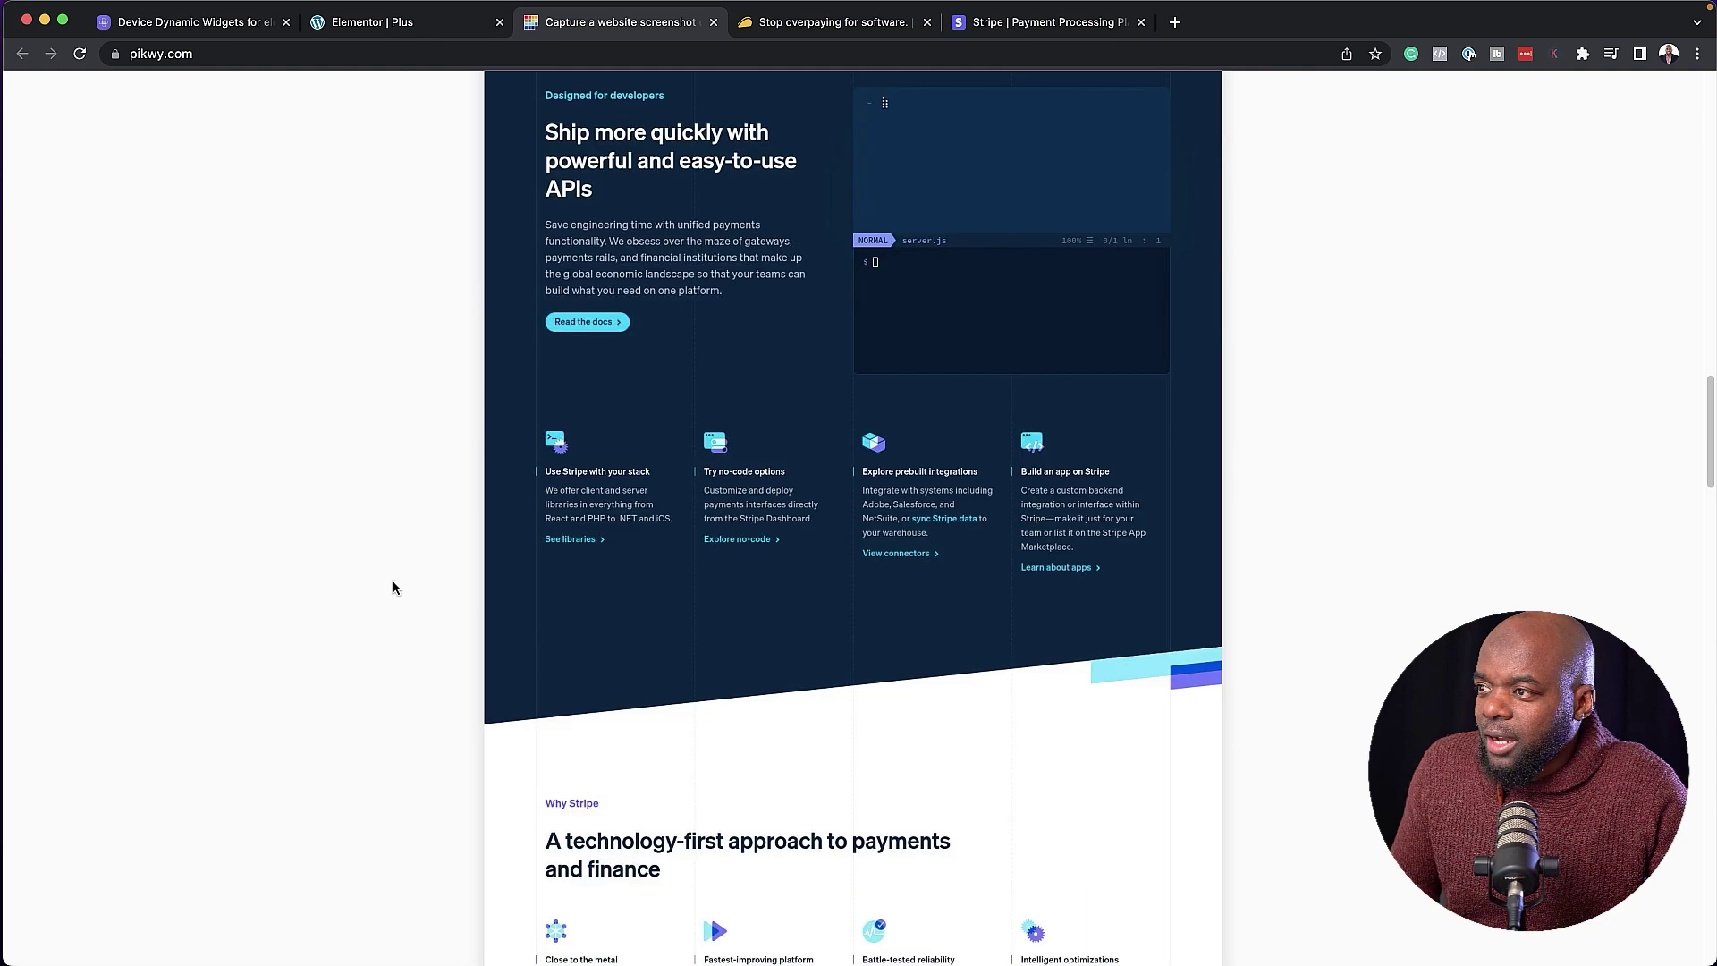
pyautogui.scroll(10, 394, 587)
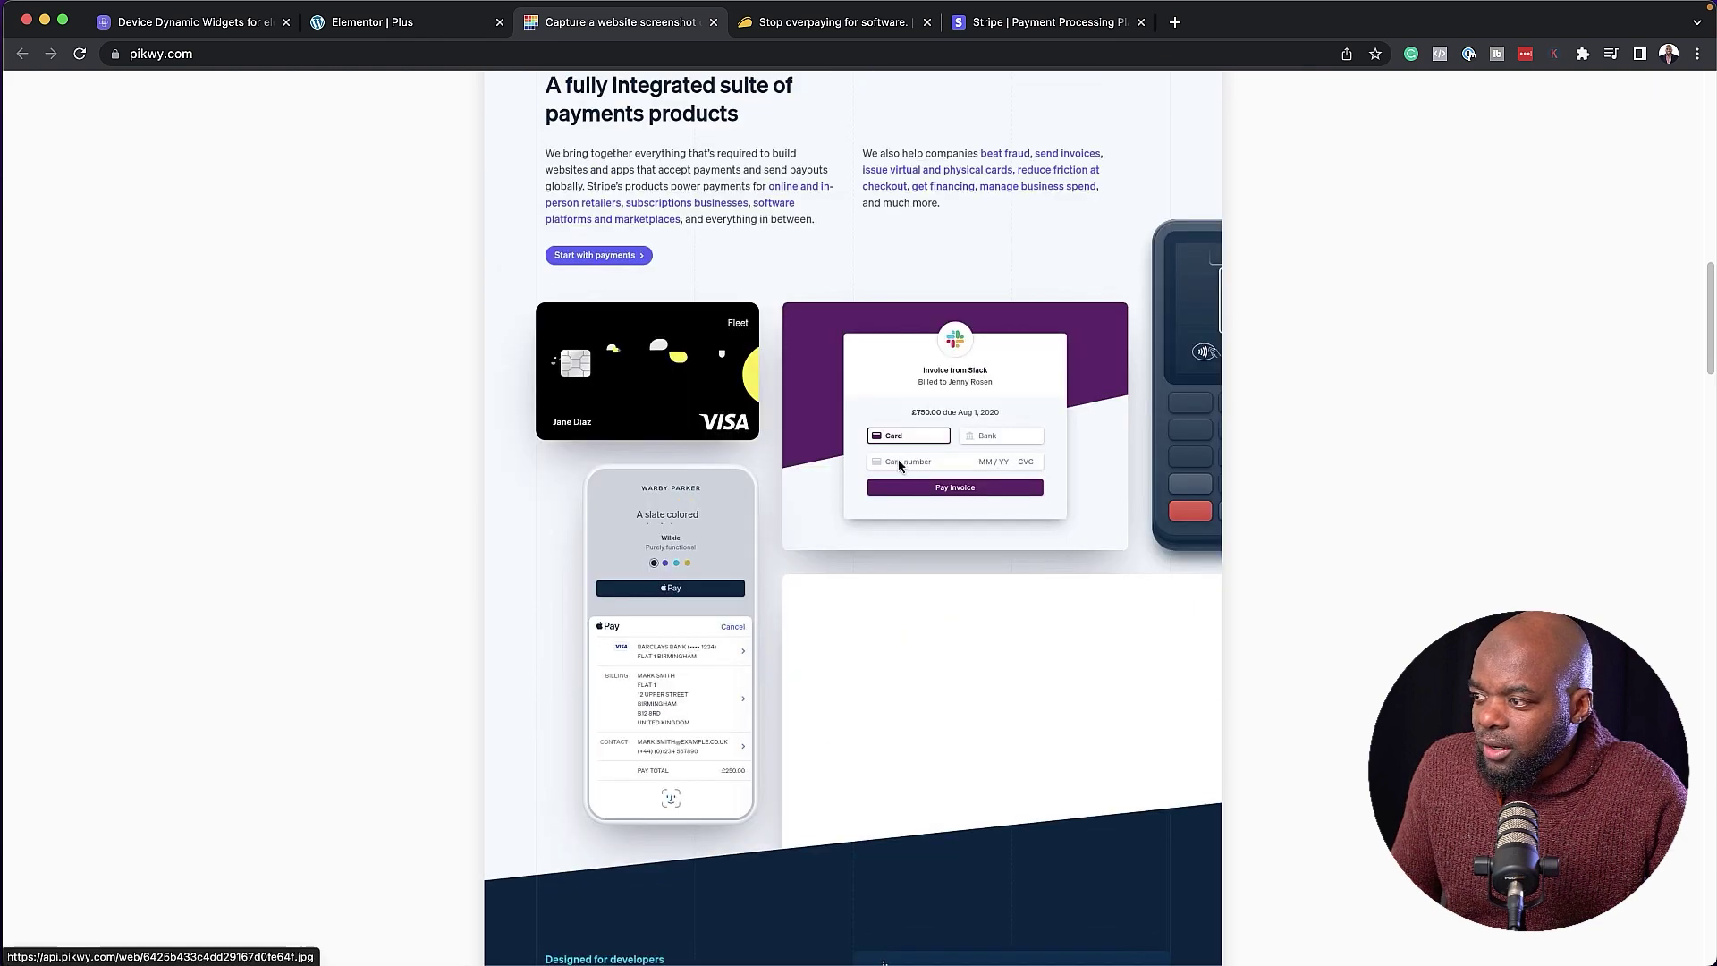
# Save the captured Stripe screenshot image to the Downloads folder and dismiss the download bar.
pyautogui.rightClick(899, 464)
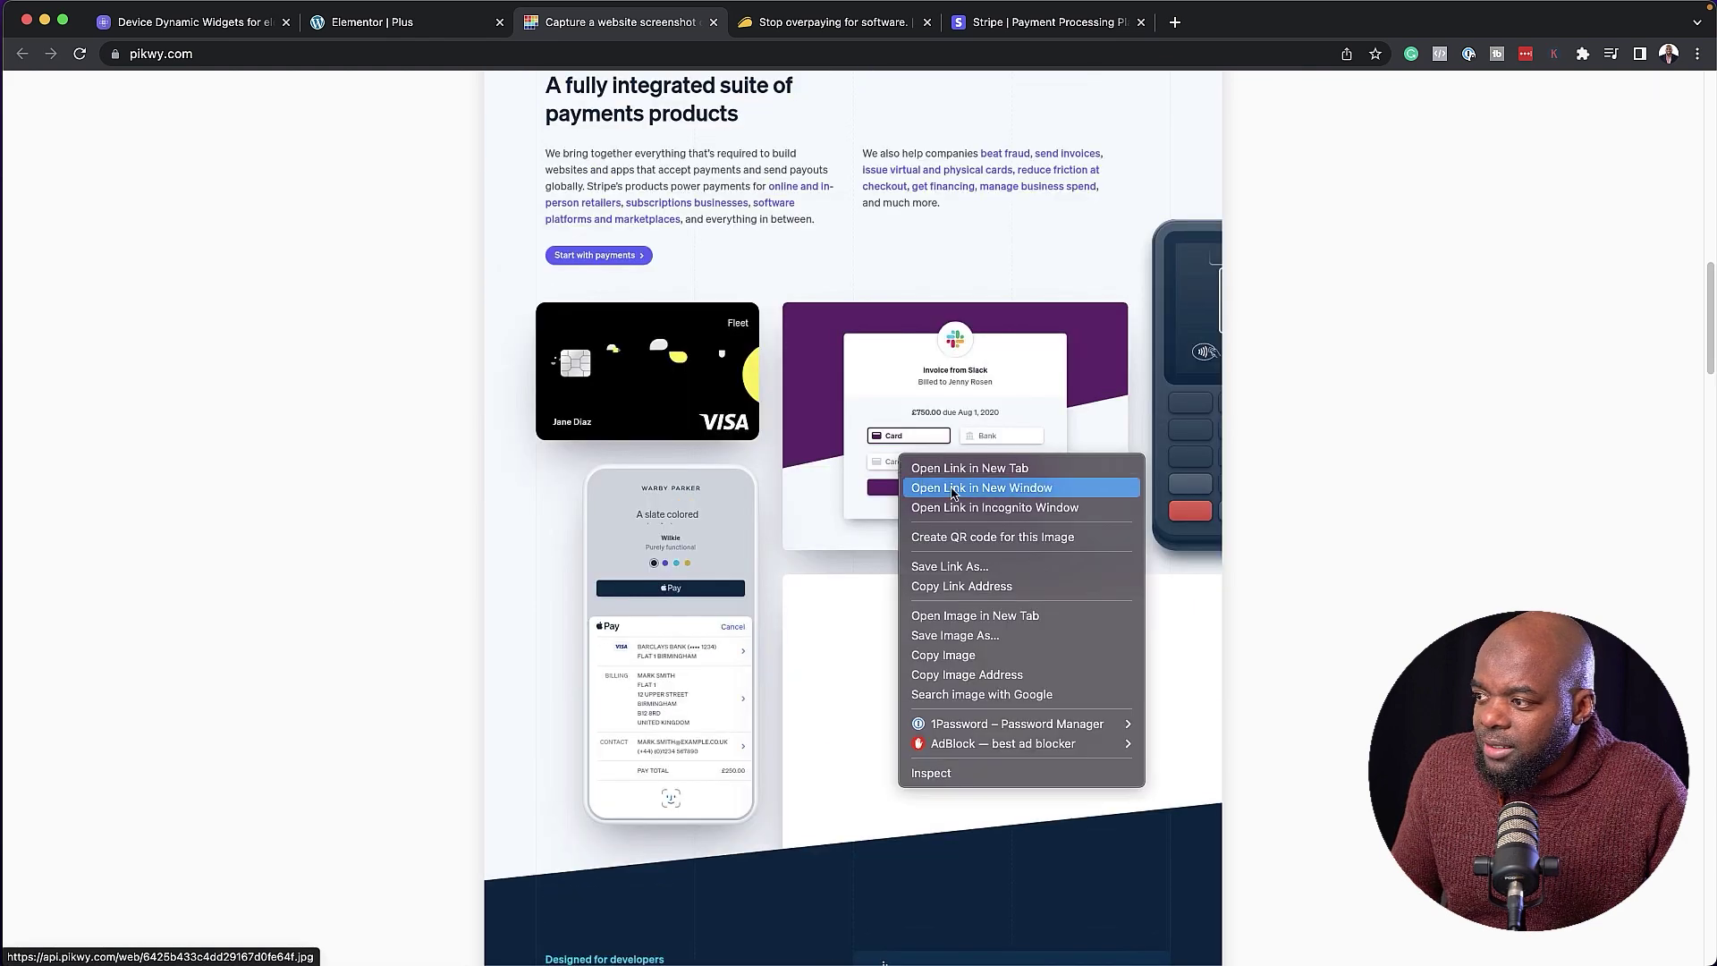
pyautogui.click(989, 636)
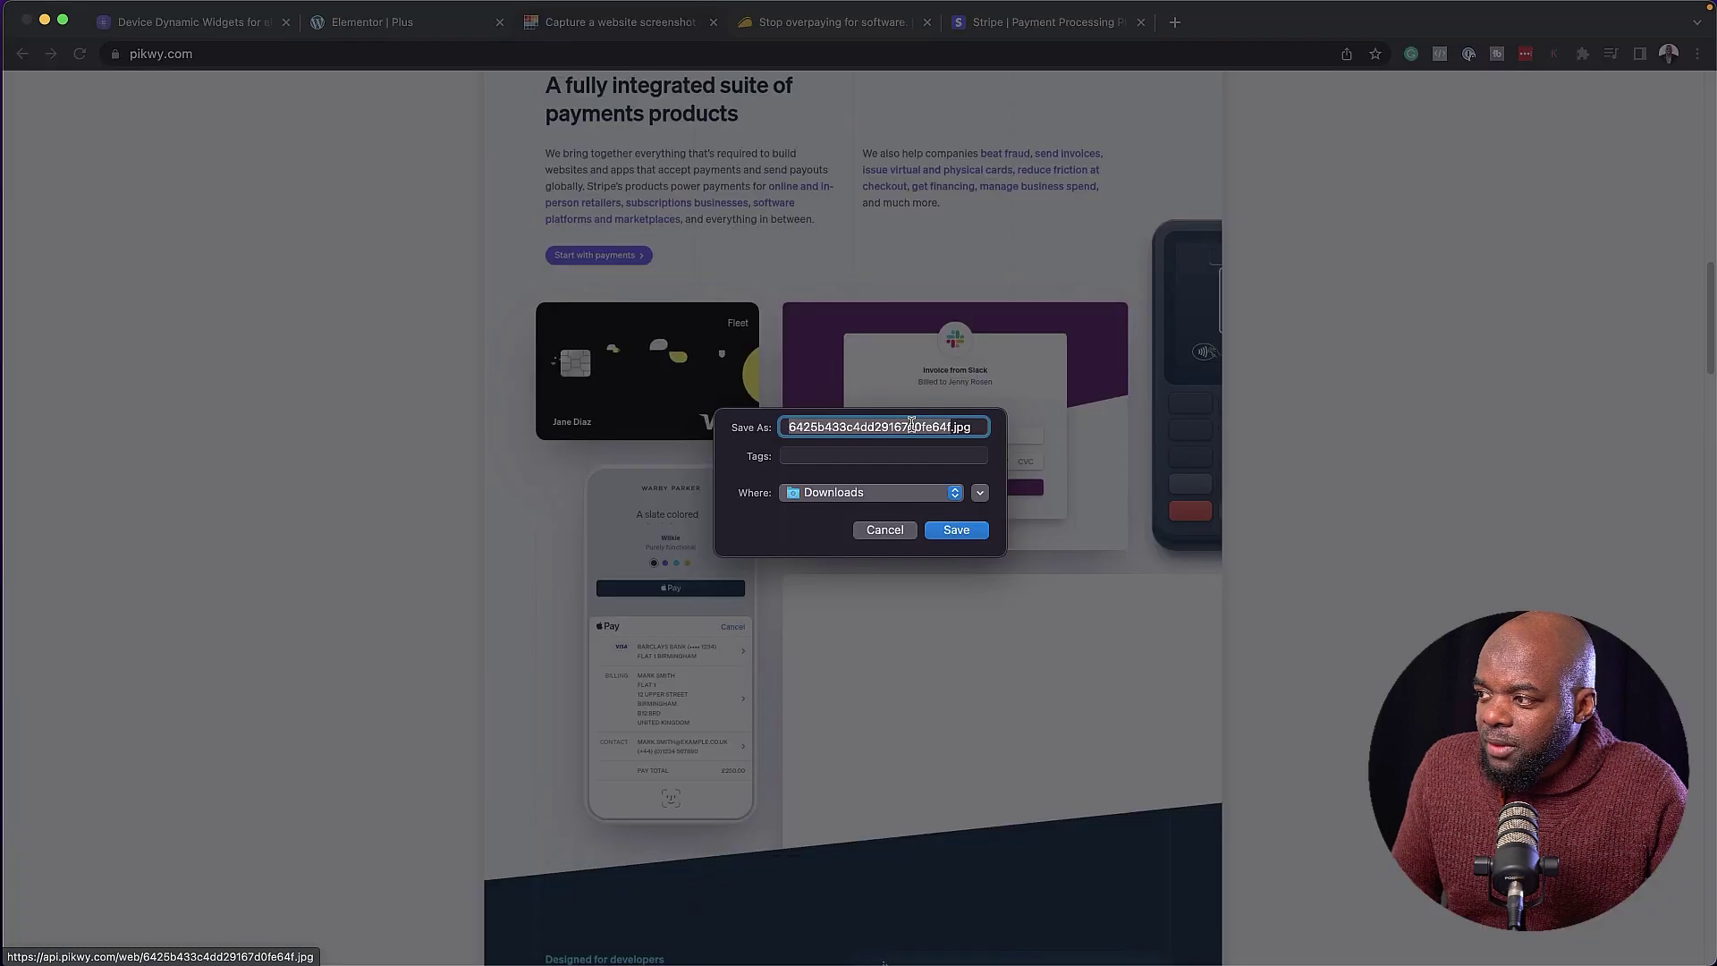
pyautogui.click(956, 531)
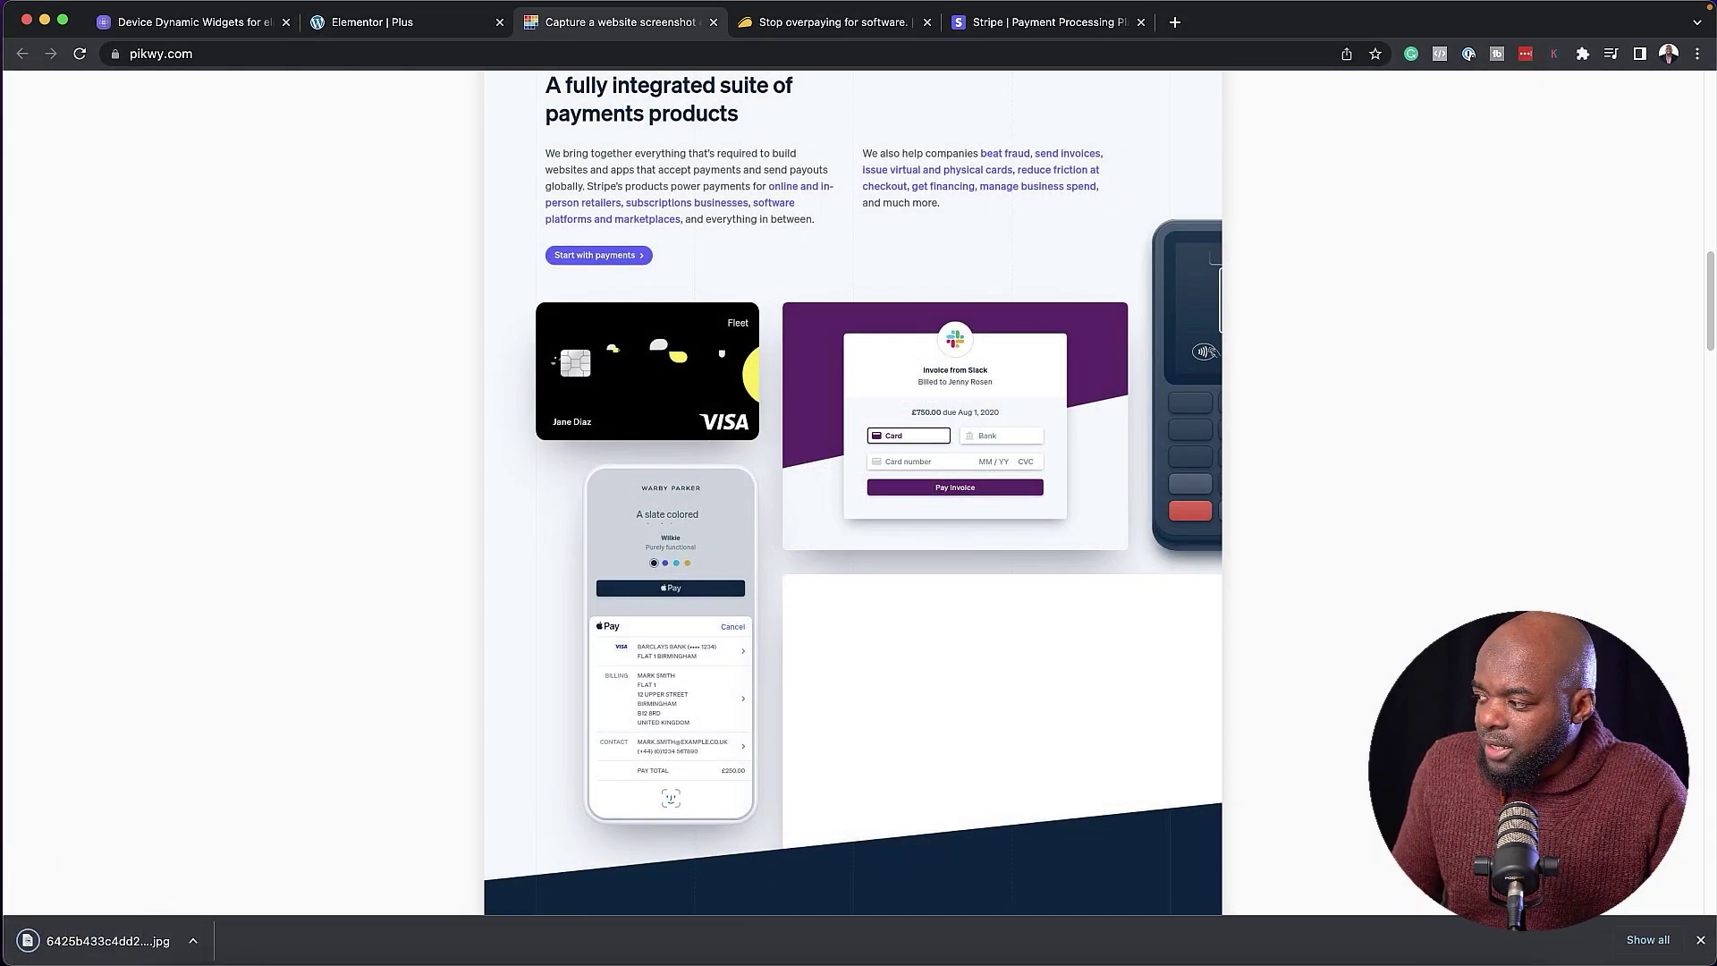
pyautogui.click(1700, 940)
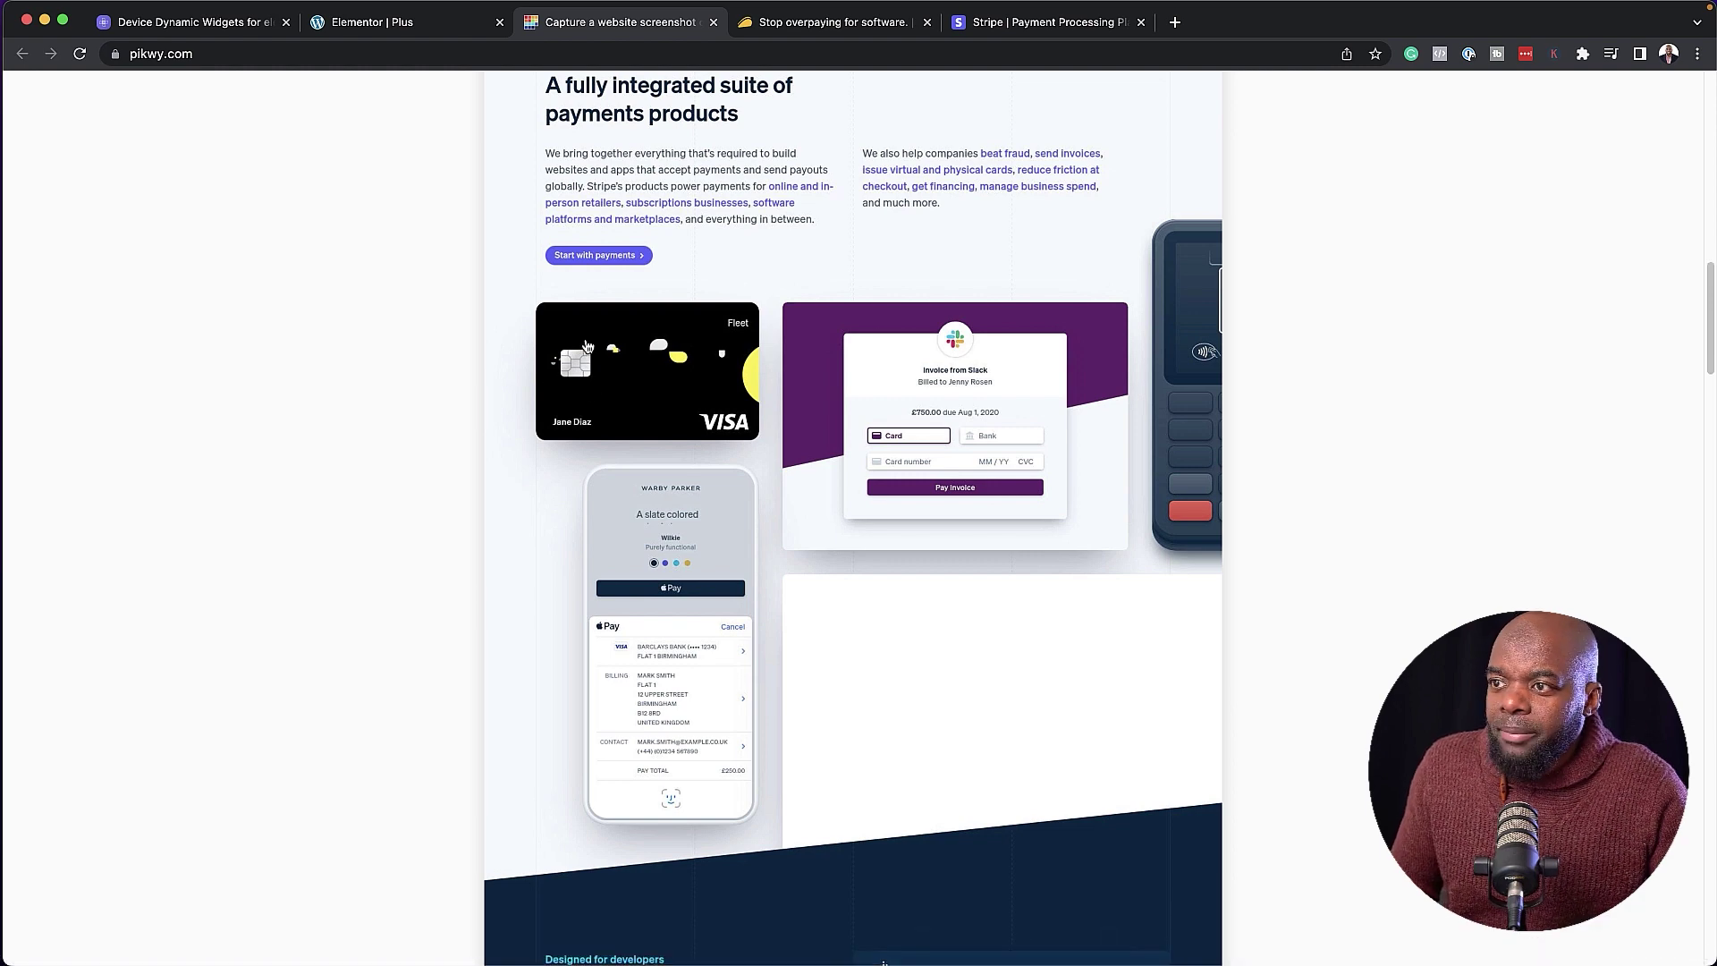
# Switch back to the Elementor page and insert stripe-scaled.jpg from the media library as the laptop's media image.
pyautogui.click(459, 31)
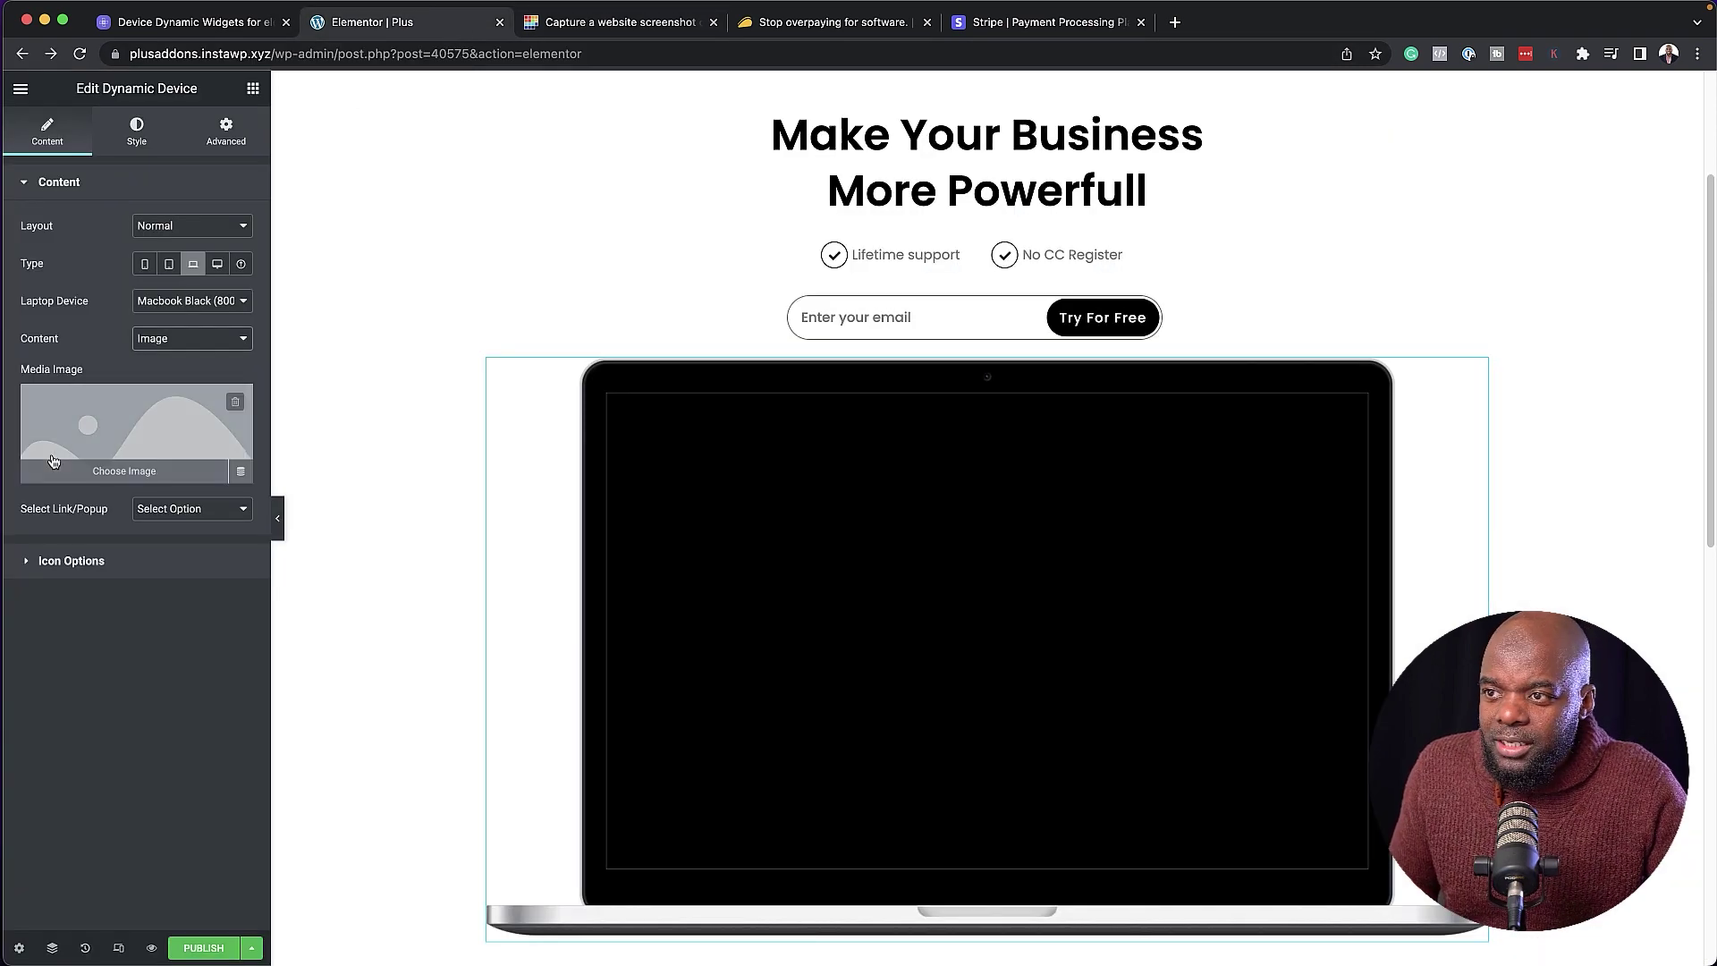
pyautogui.click(129, 430)
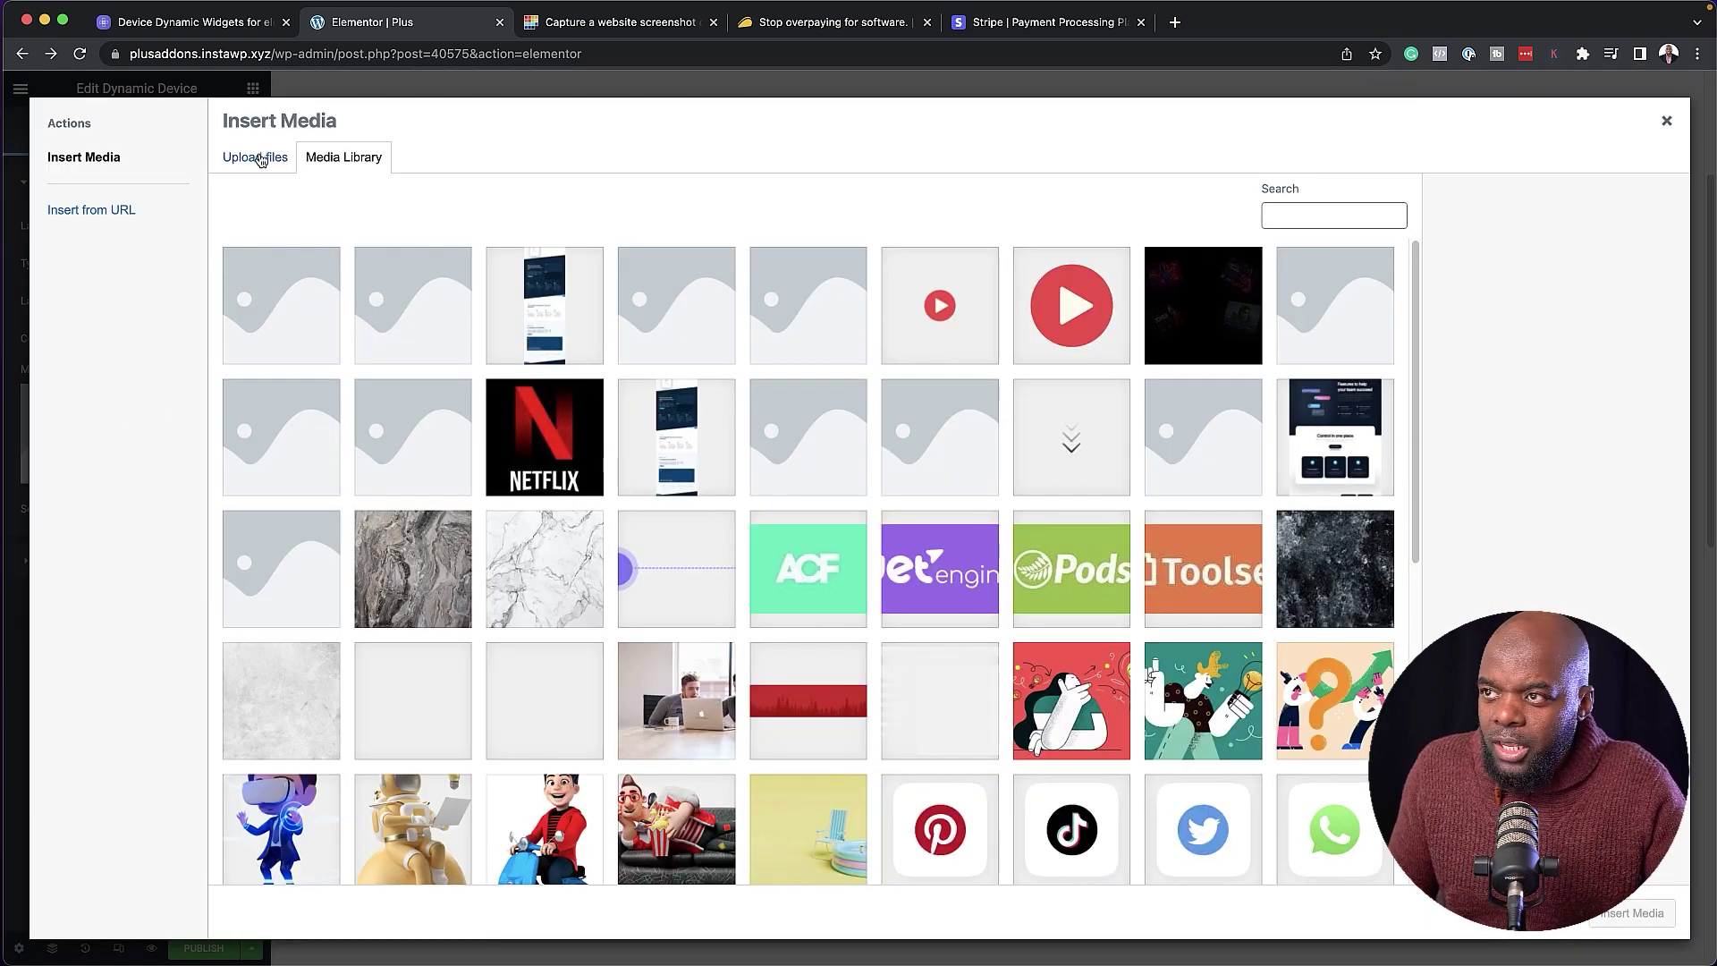
pyautogui.click(256, 159)
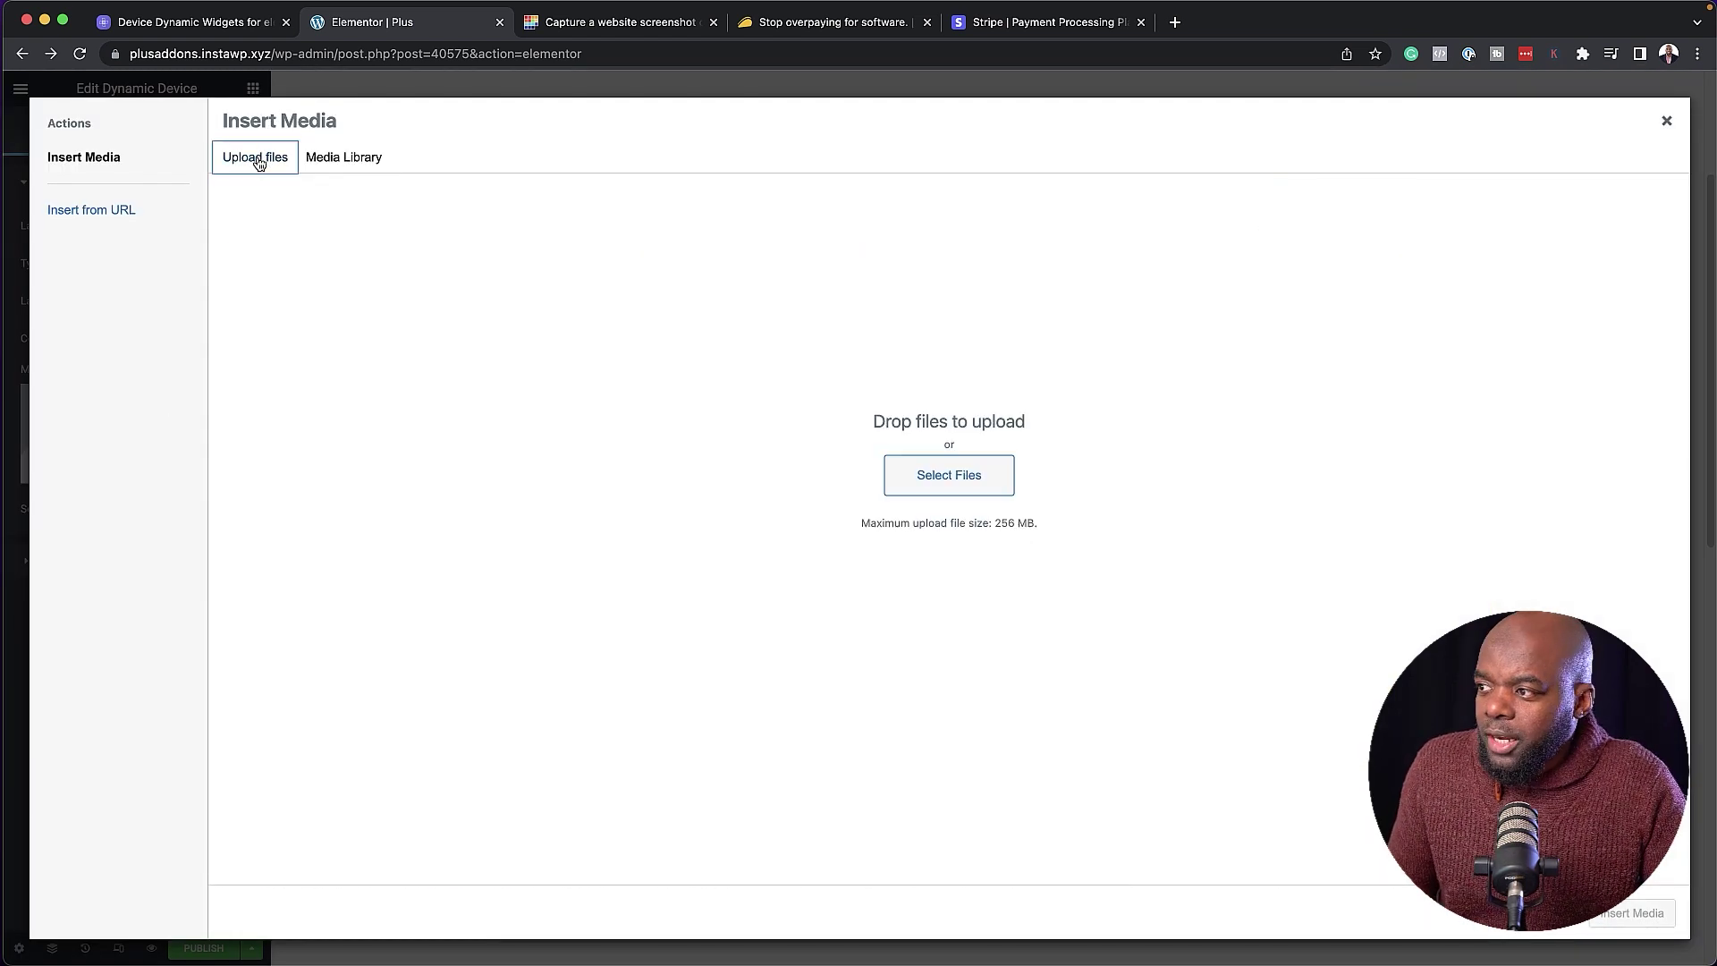
pyautogui.click(992, 483)
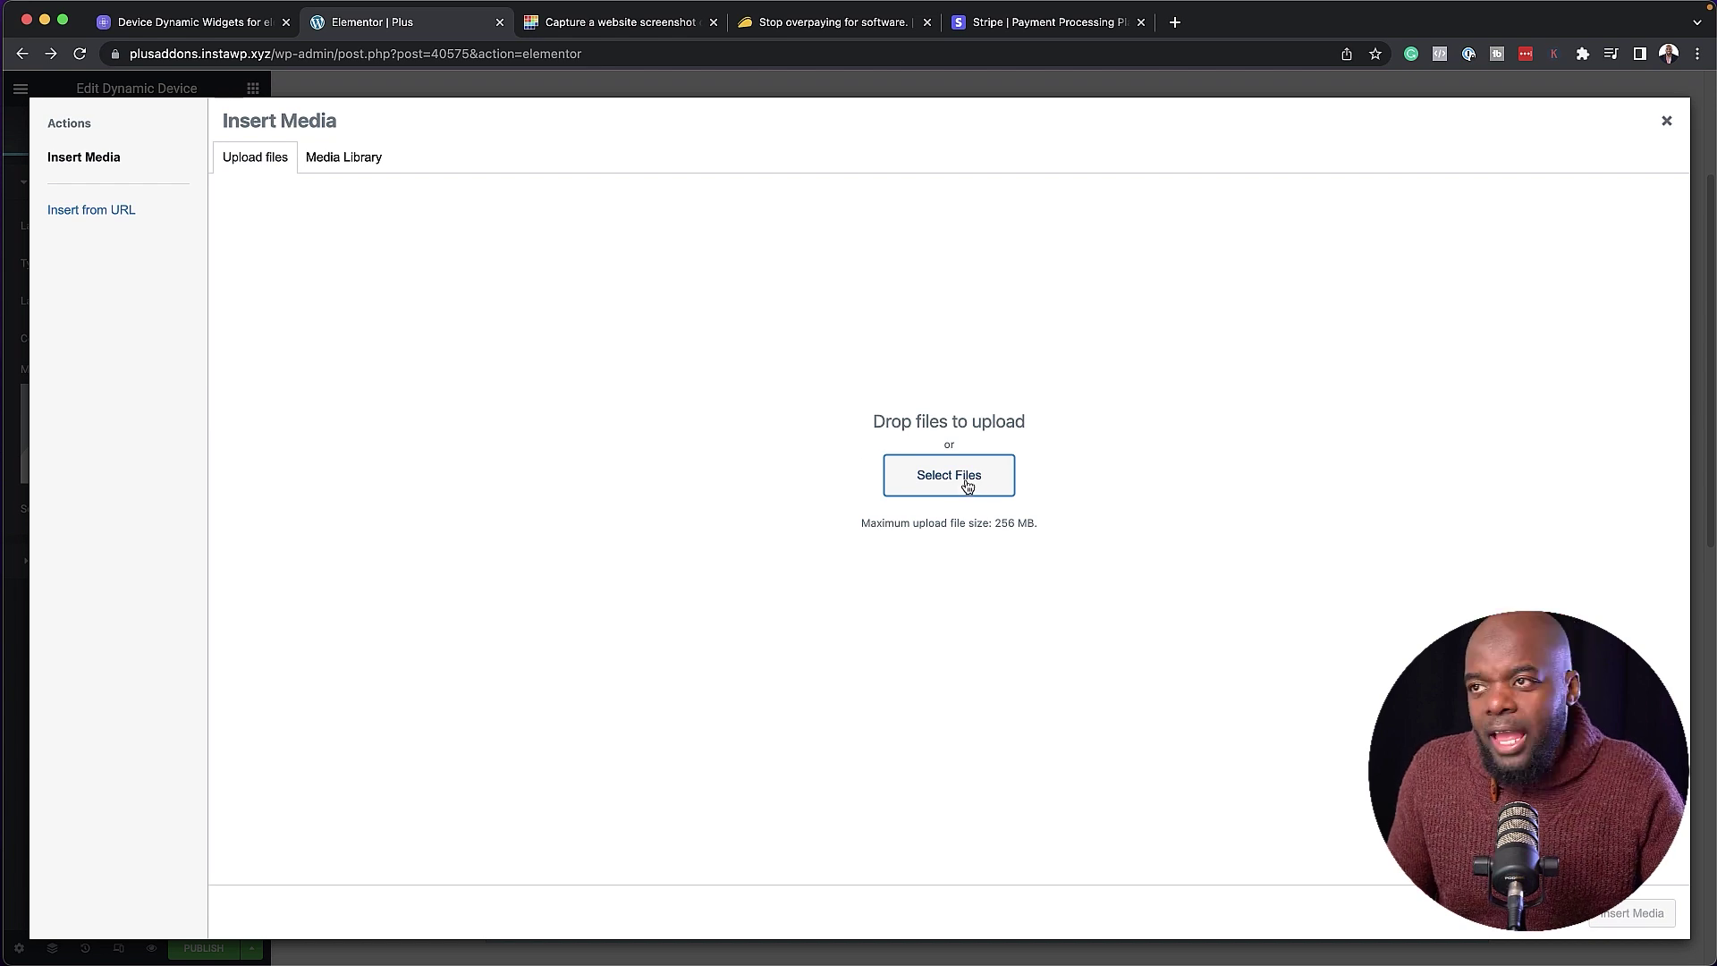
pyautogui.click(366, 161)
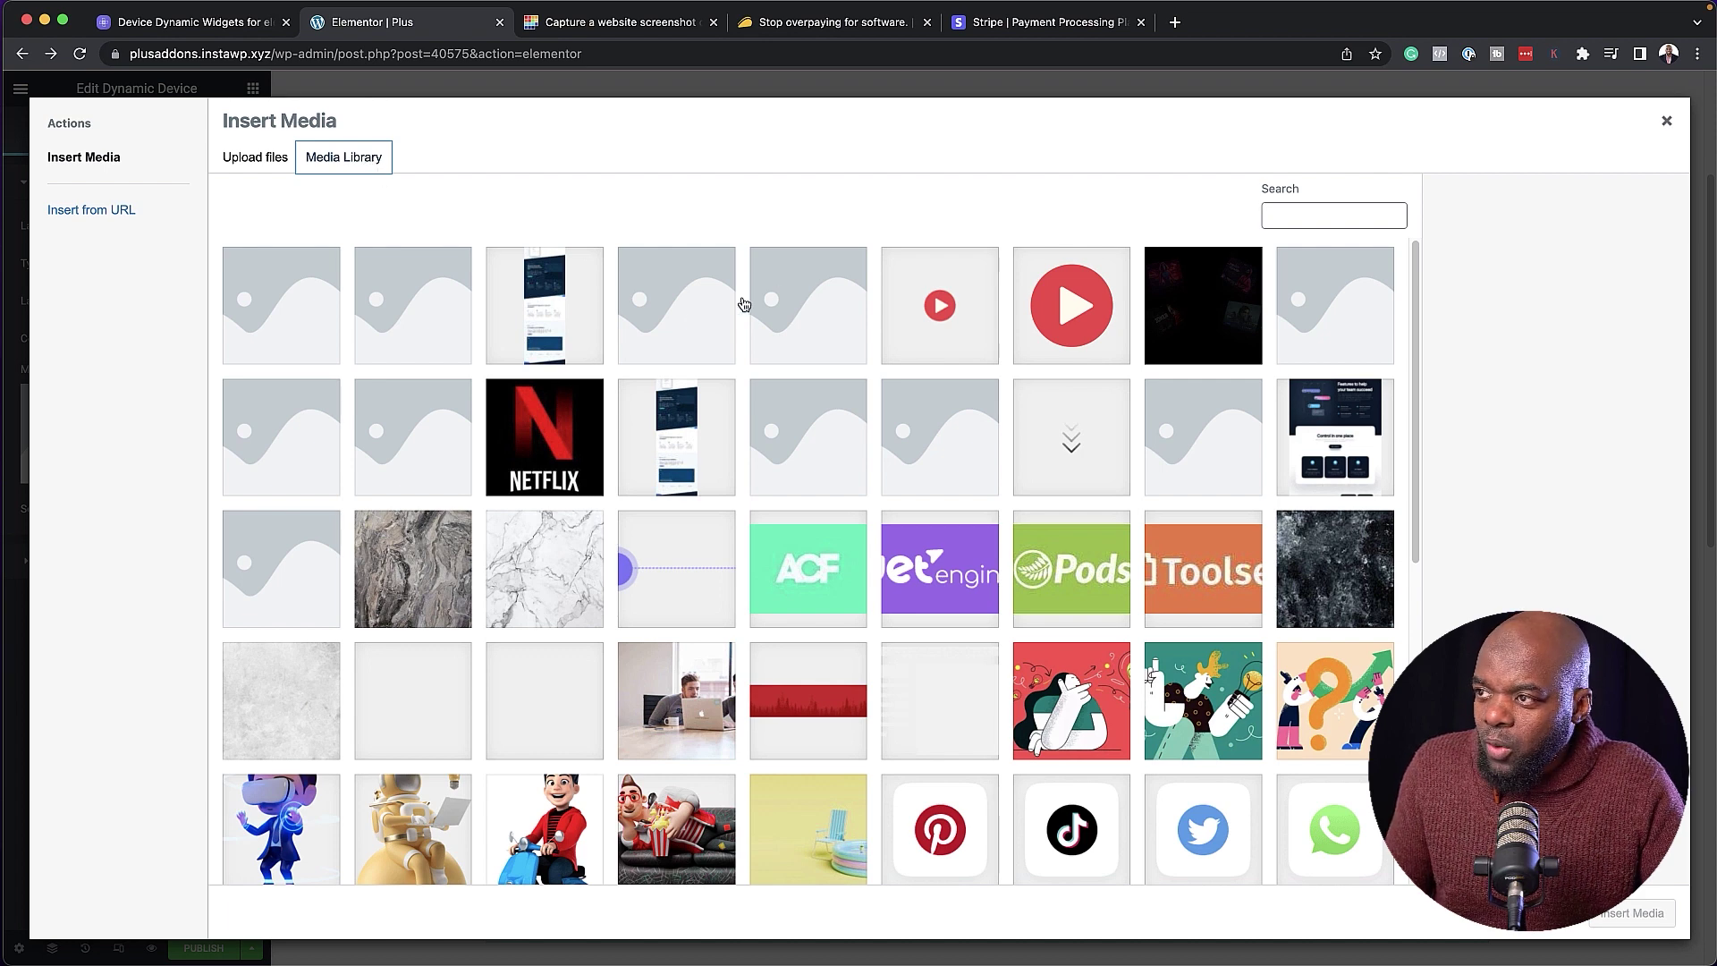
pyautogui.click(577, 323)
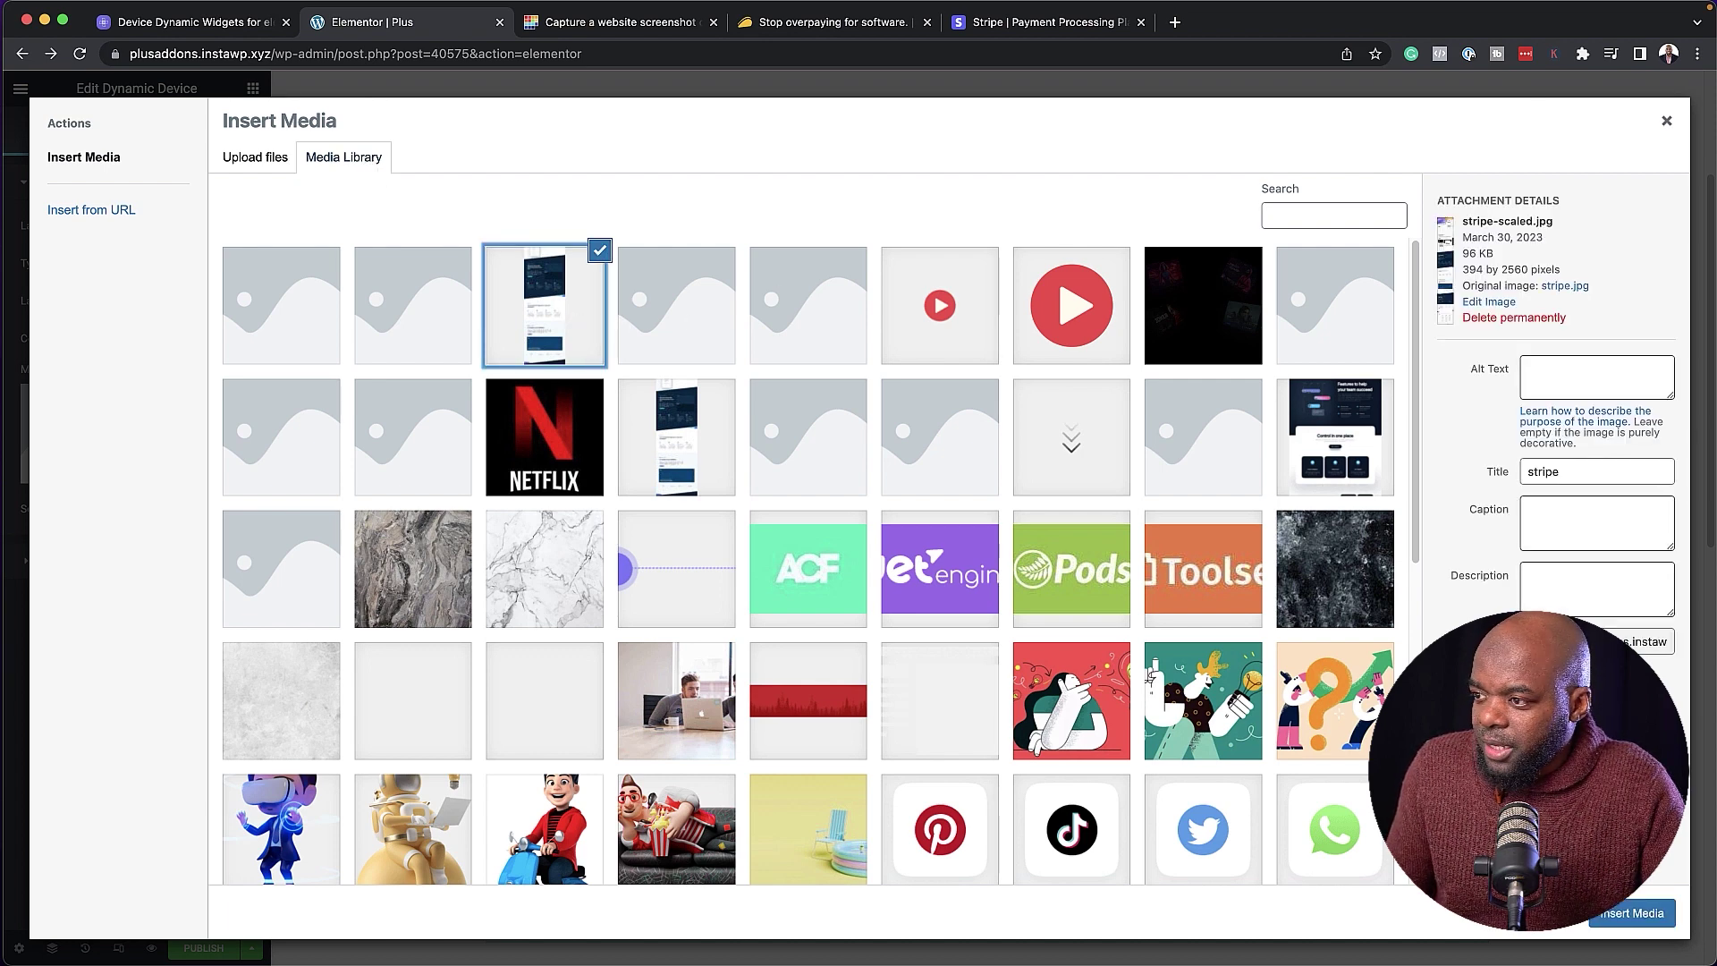
pyautogui.click(1632, 912)
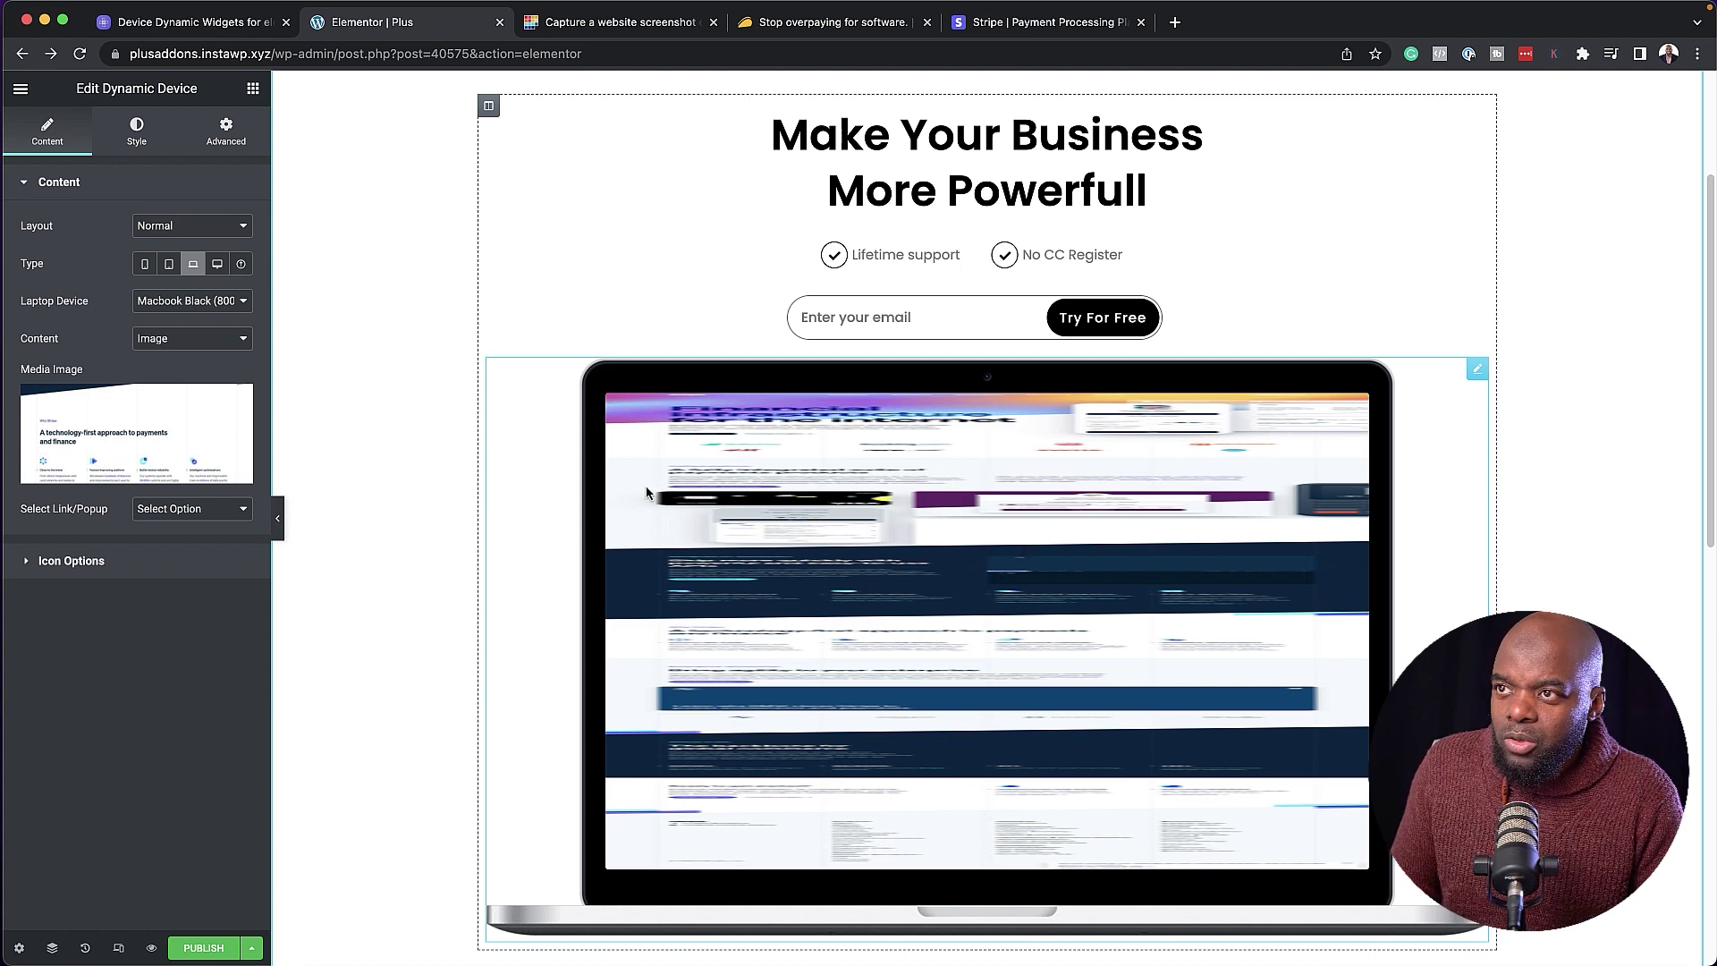
# Enable Scroll Image in the laptop mockup's Device Background style settings.
pyautogui.click(136, 143)
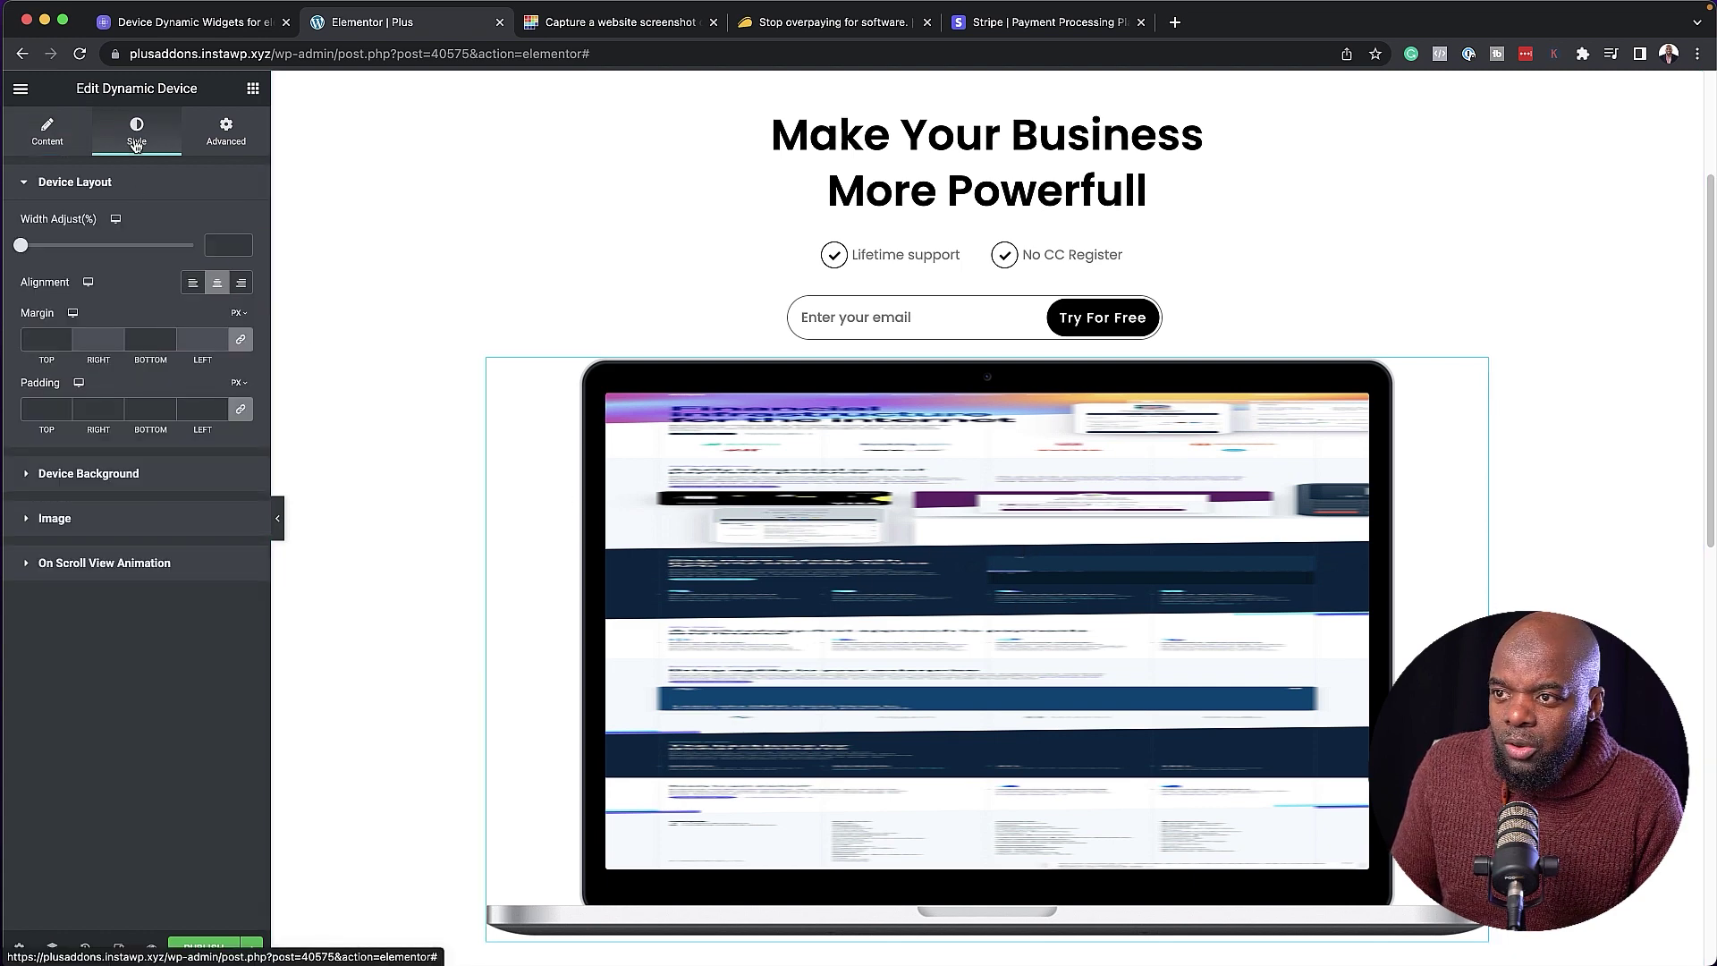
pyautogui.click(112, 476)
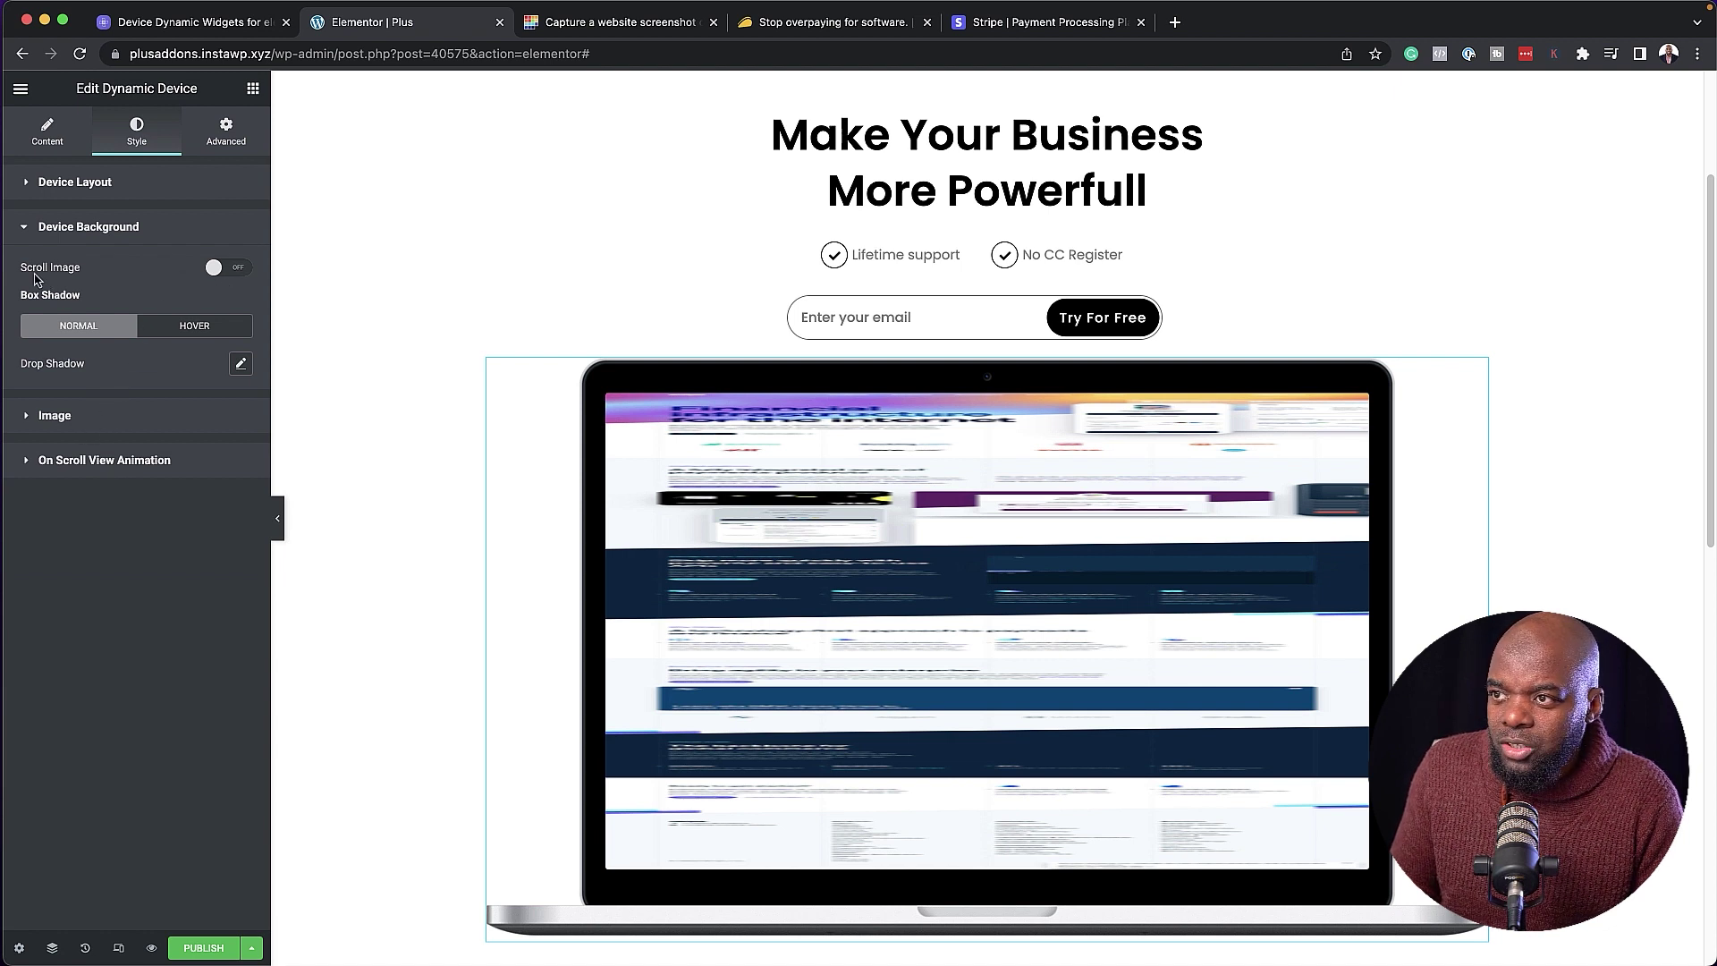
pyautogui.click(240, 273)
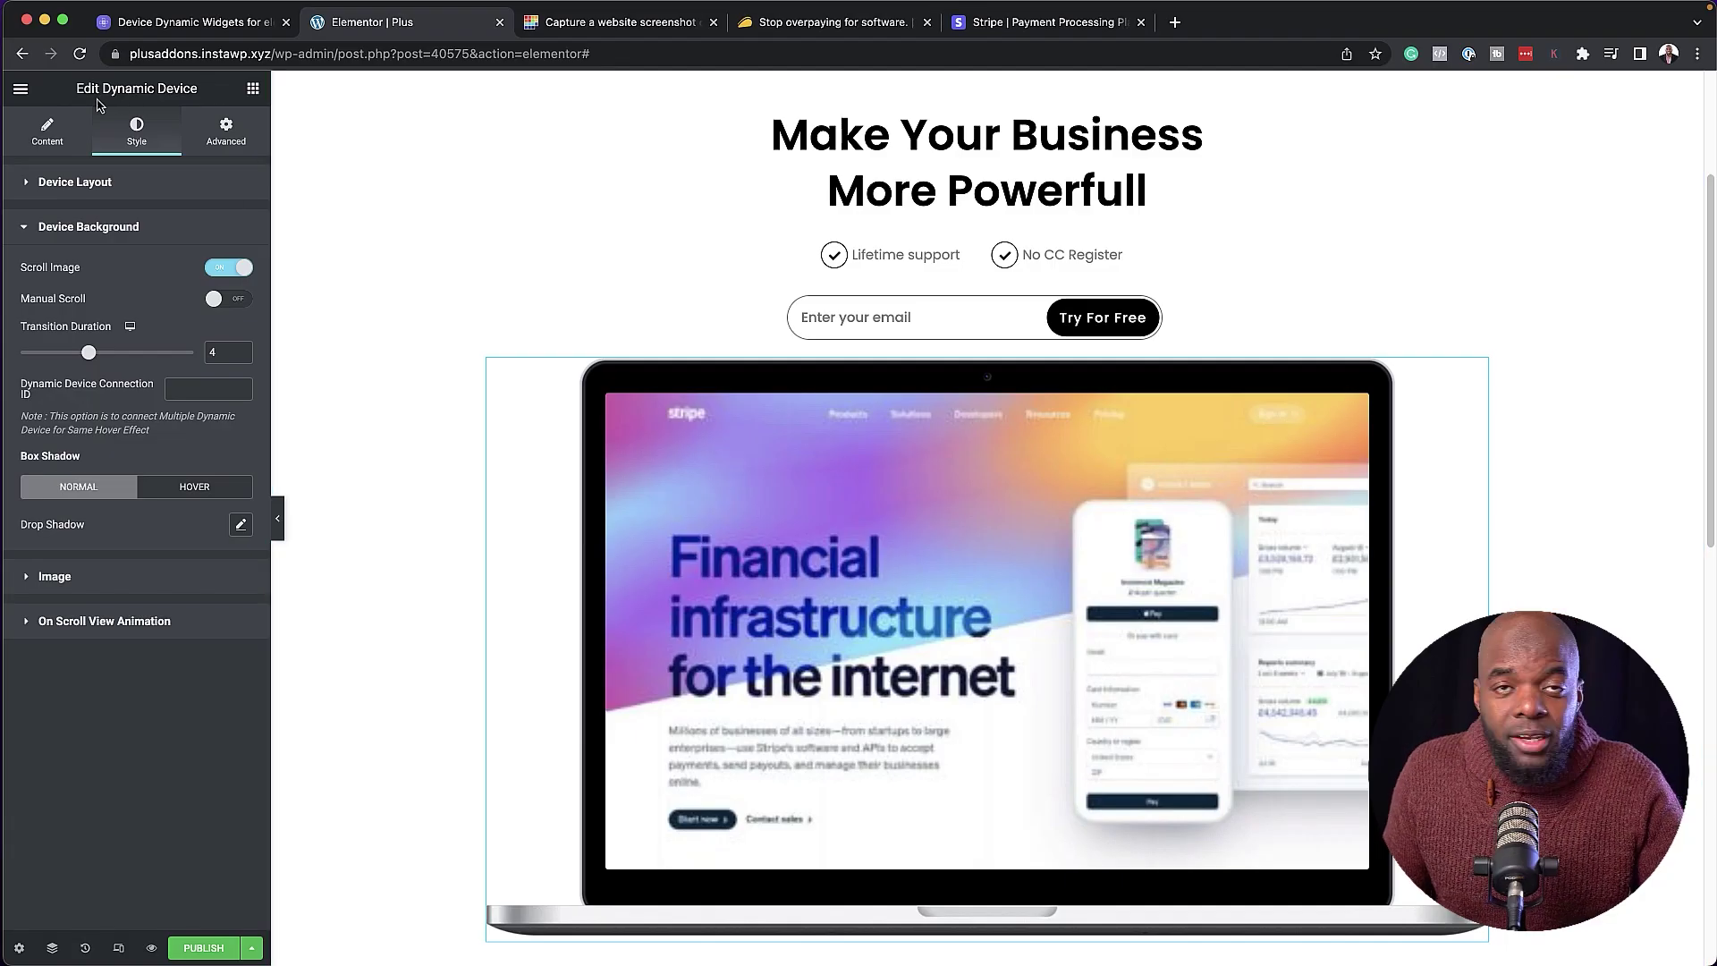
# Search the widgets for "mous" and place a Mouse Cursor widget below the laptop mockup.
pyautogui.click(250, 93)
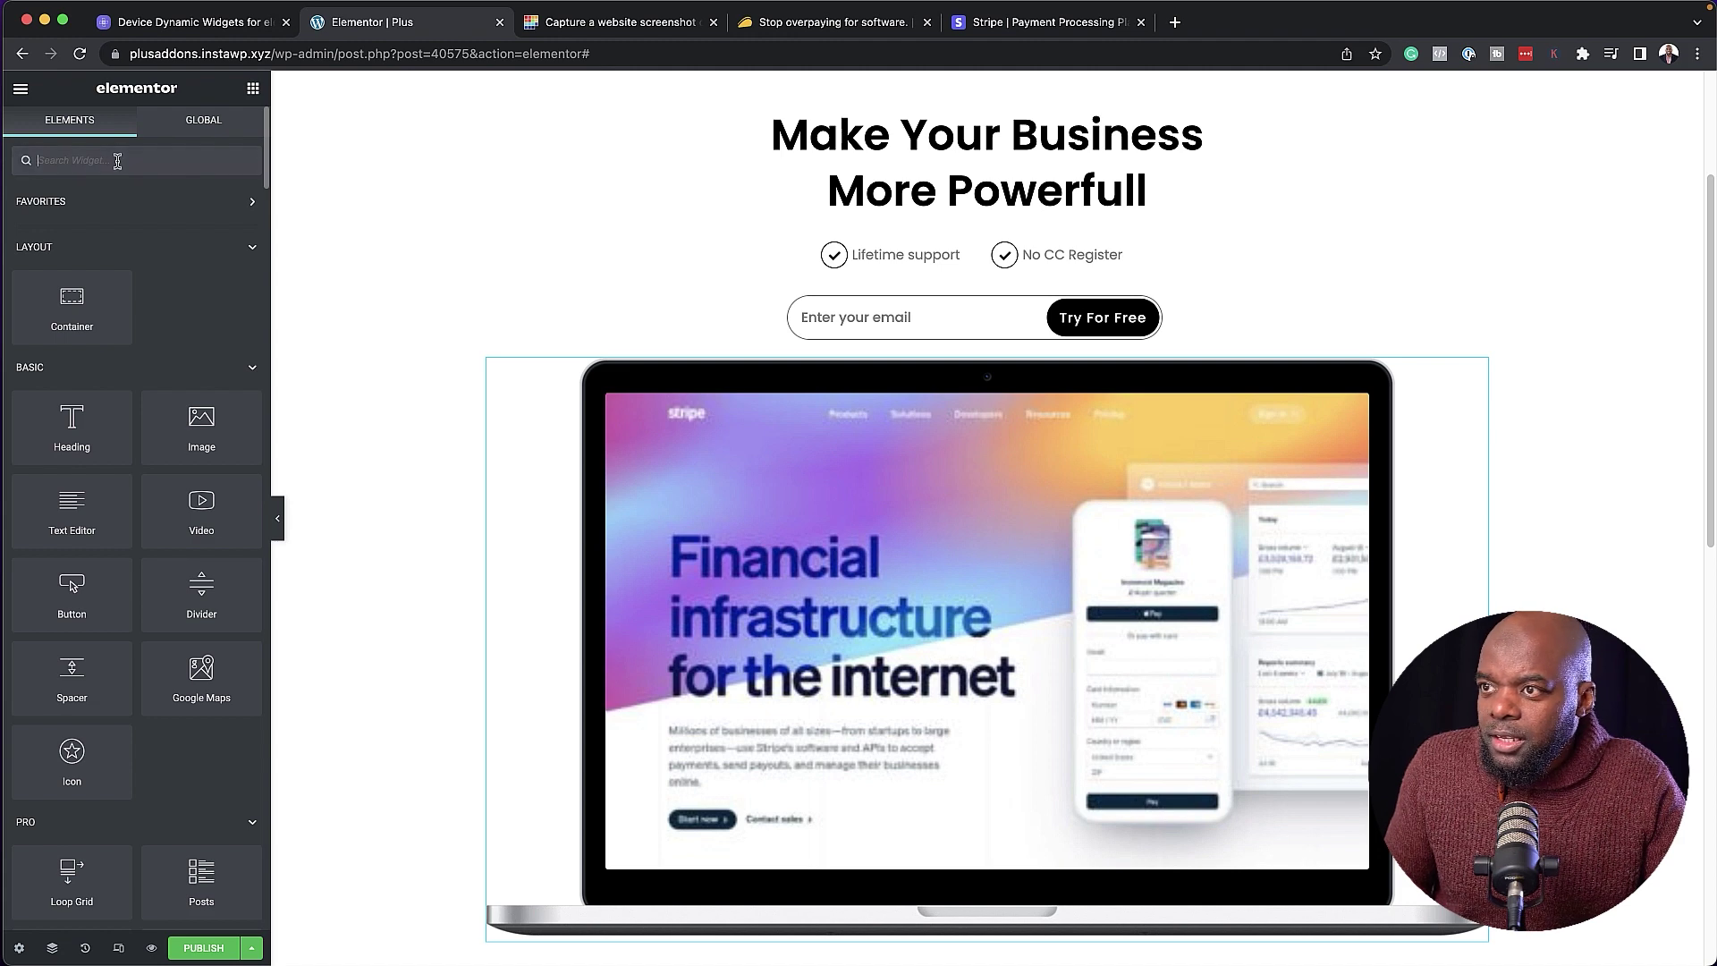
pyautogui.write('mous')
pyautogui.moveTo(201, 224); pyautogui.dragTo(671, 930)
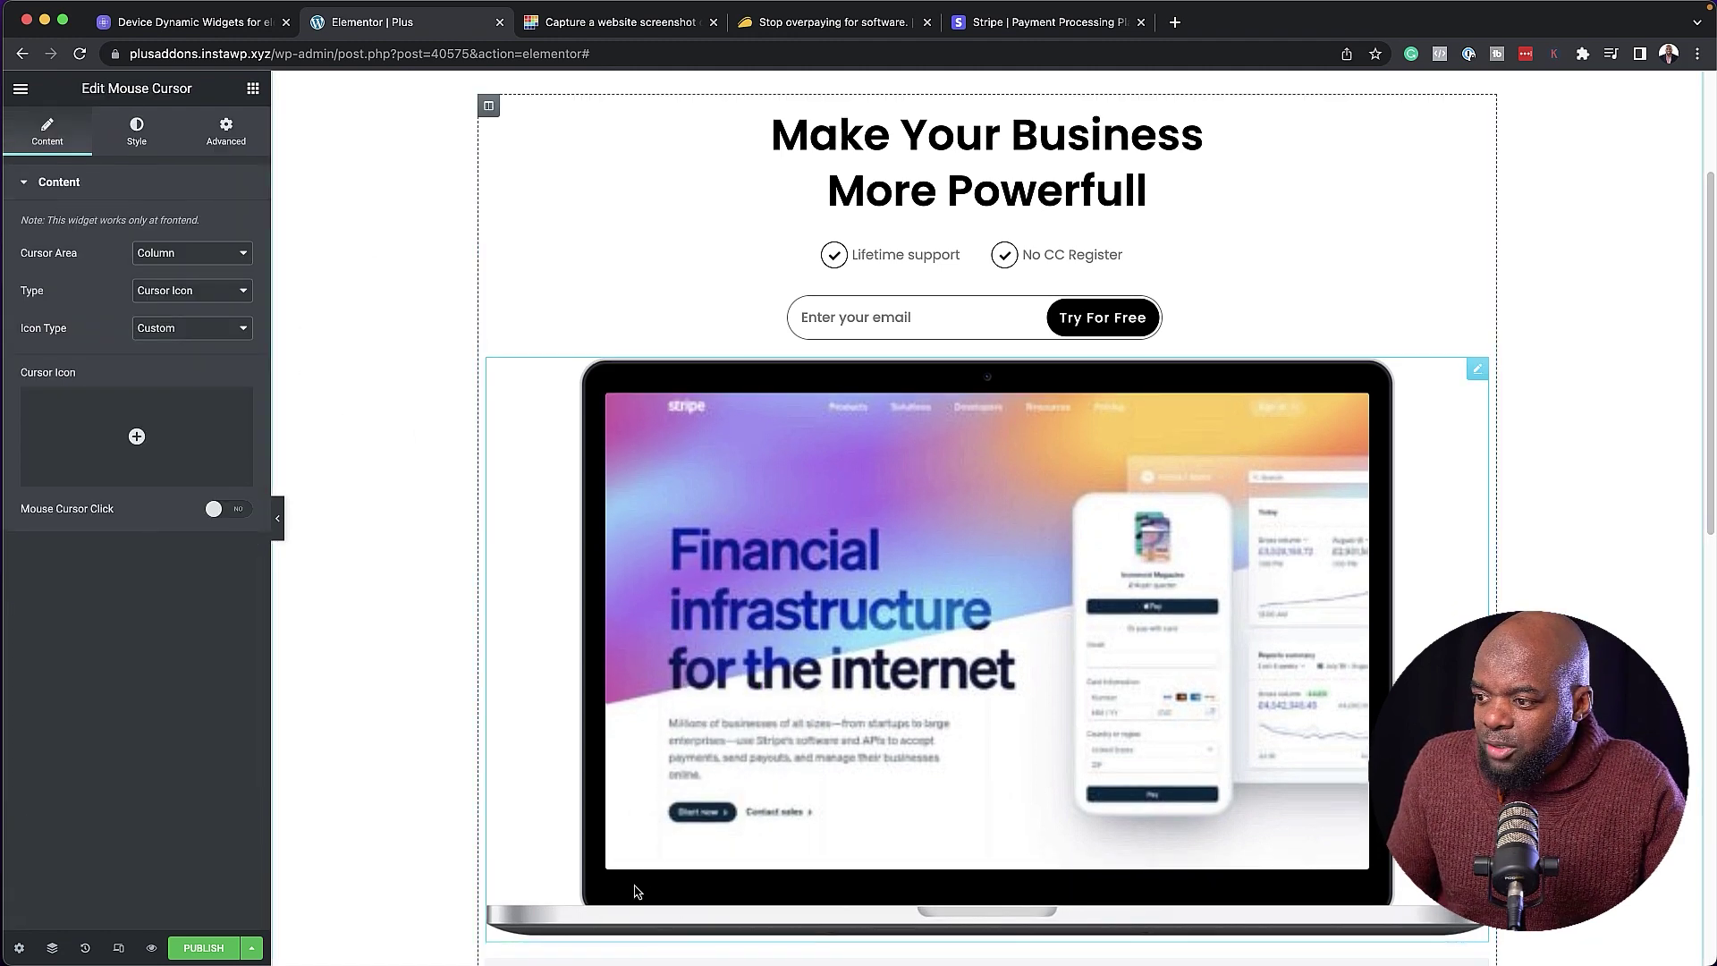
pyautogui.scroll(-3, 979, 749)
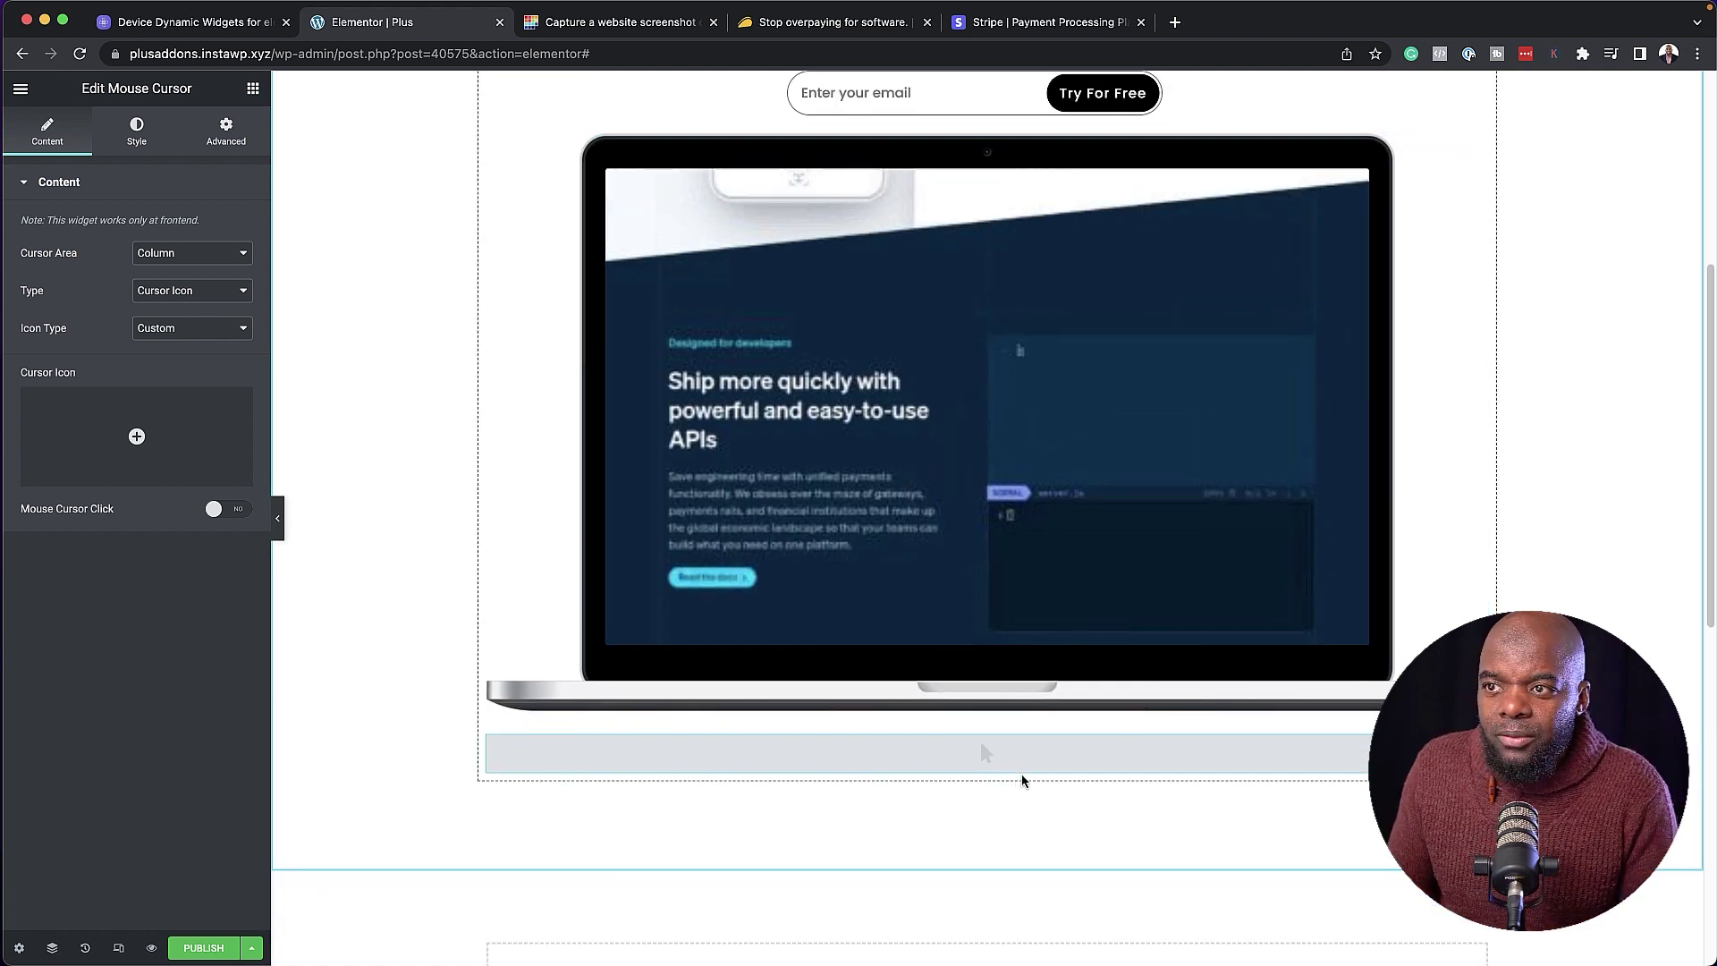
# Set the Mouse Cursor widget's cursor icon to curser.png from the media library.
pyautogui.moveTo(126, 442)
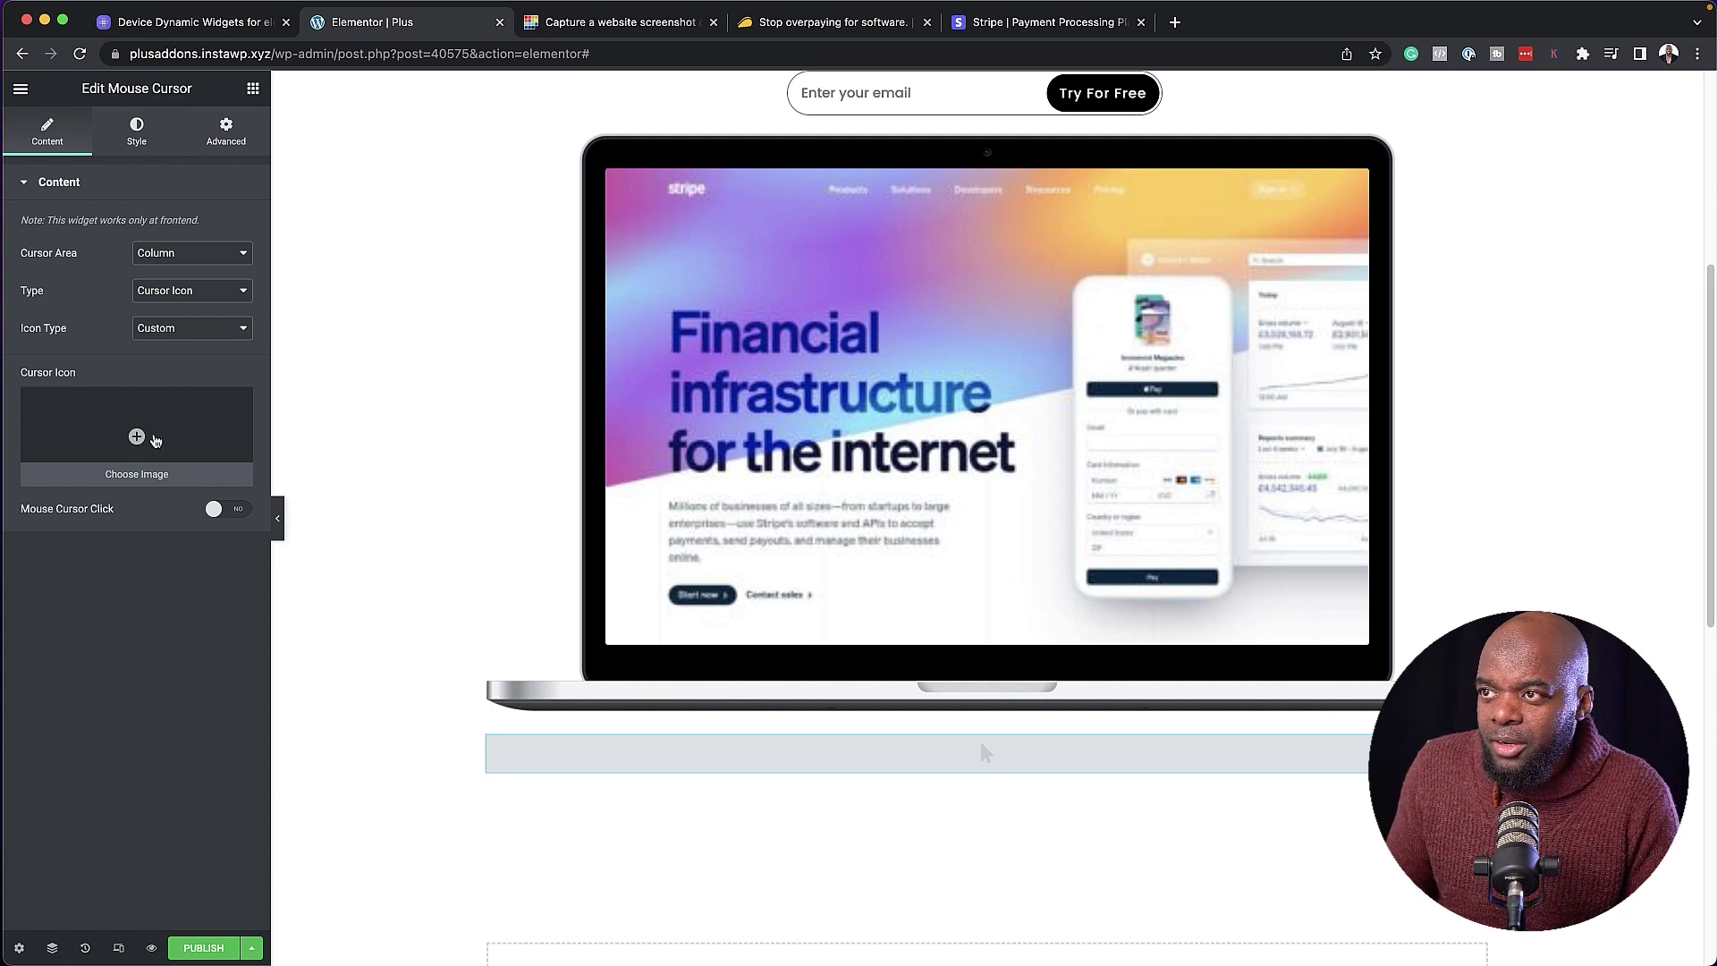
pyautogui.click(153, 438)
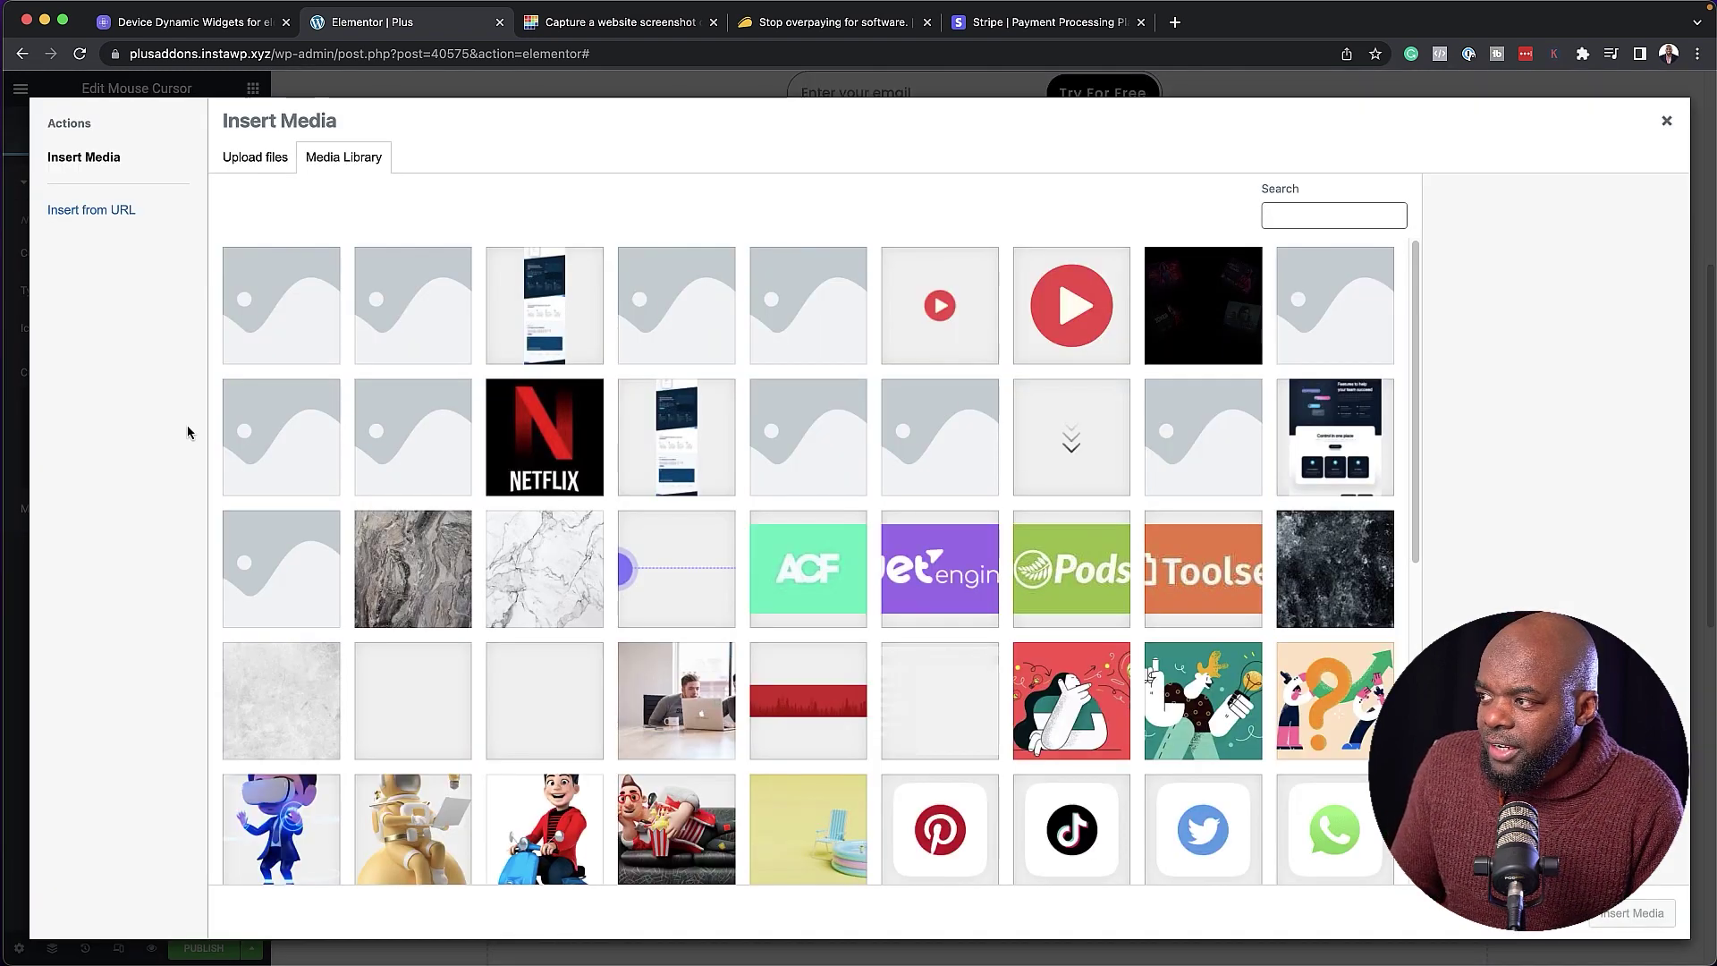
pyautogui.click(1082, 446)
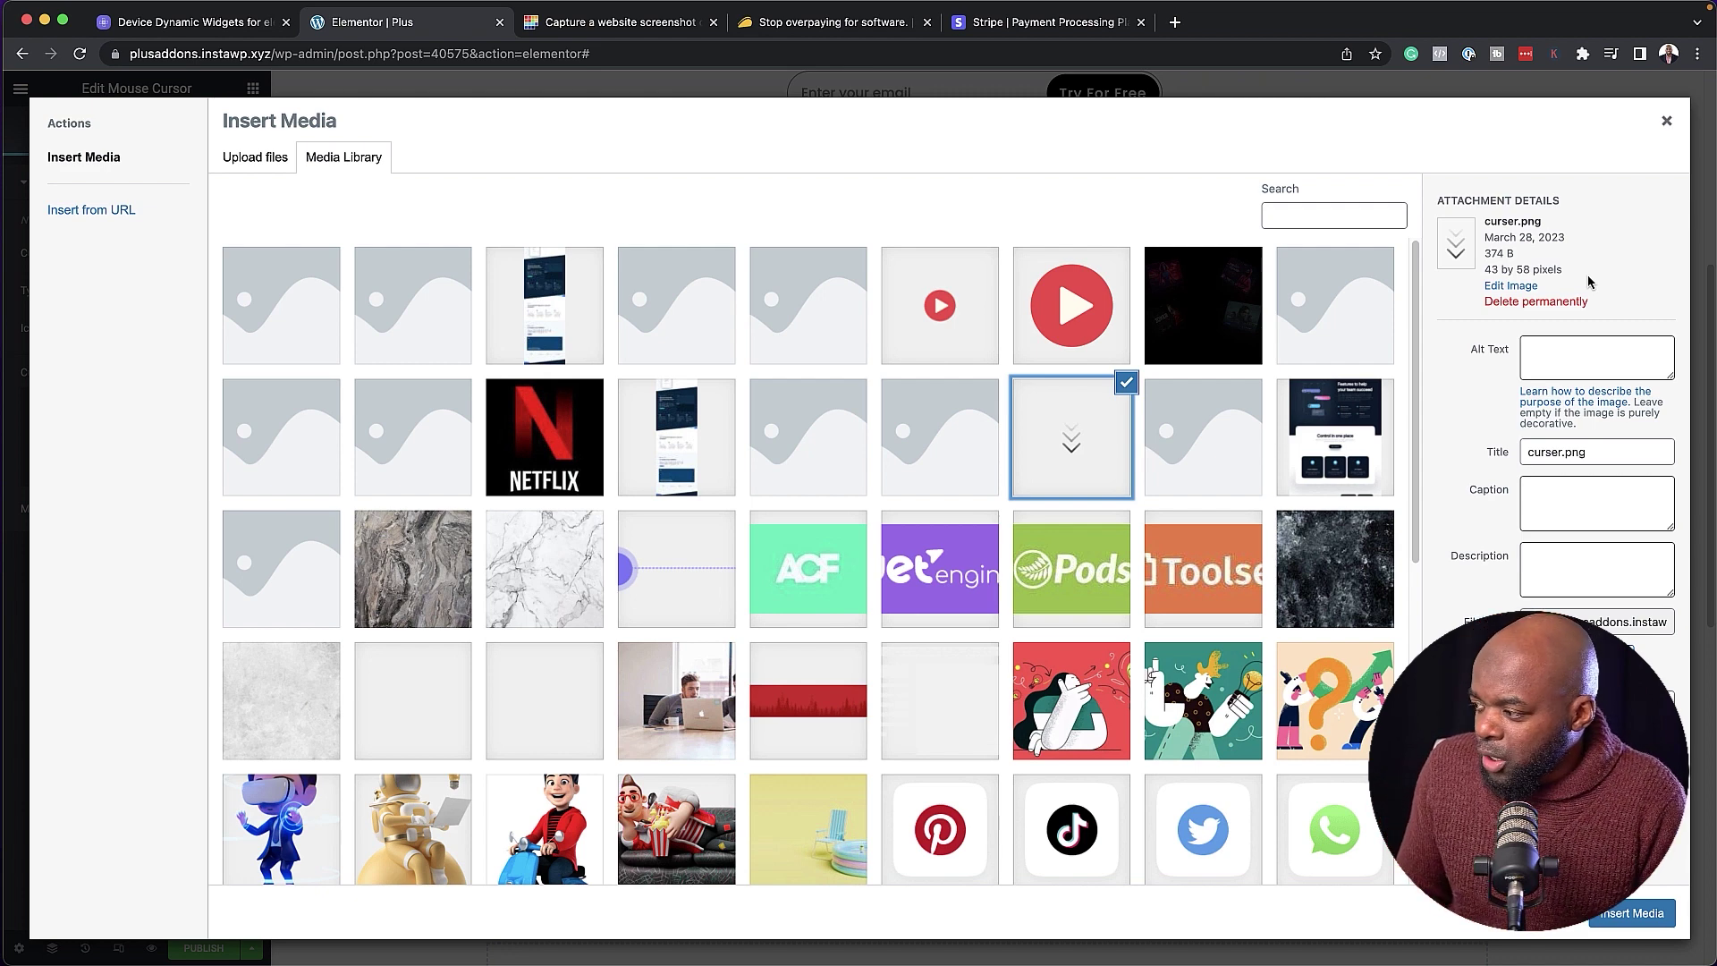
pyautogui.click(1632, 913)
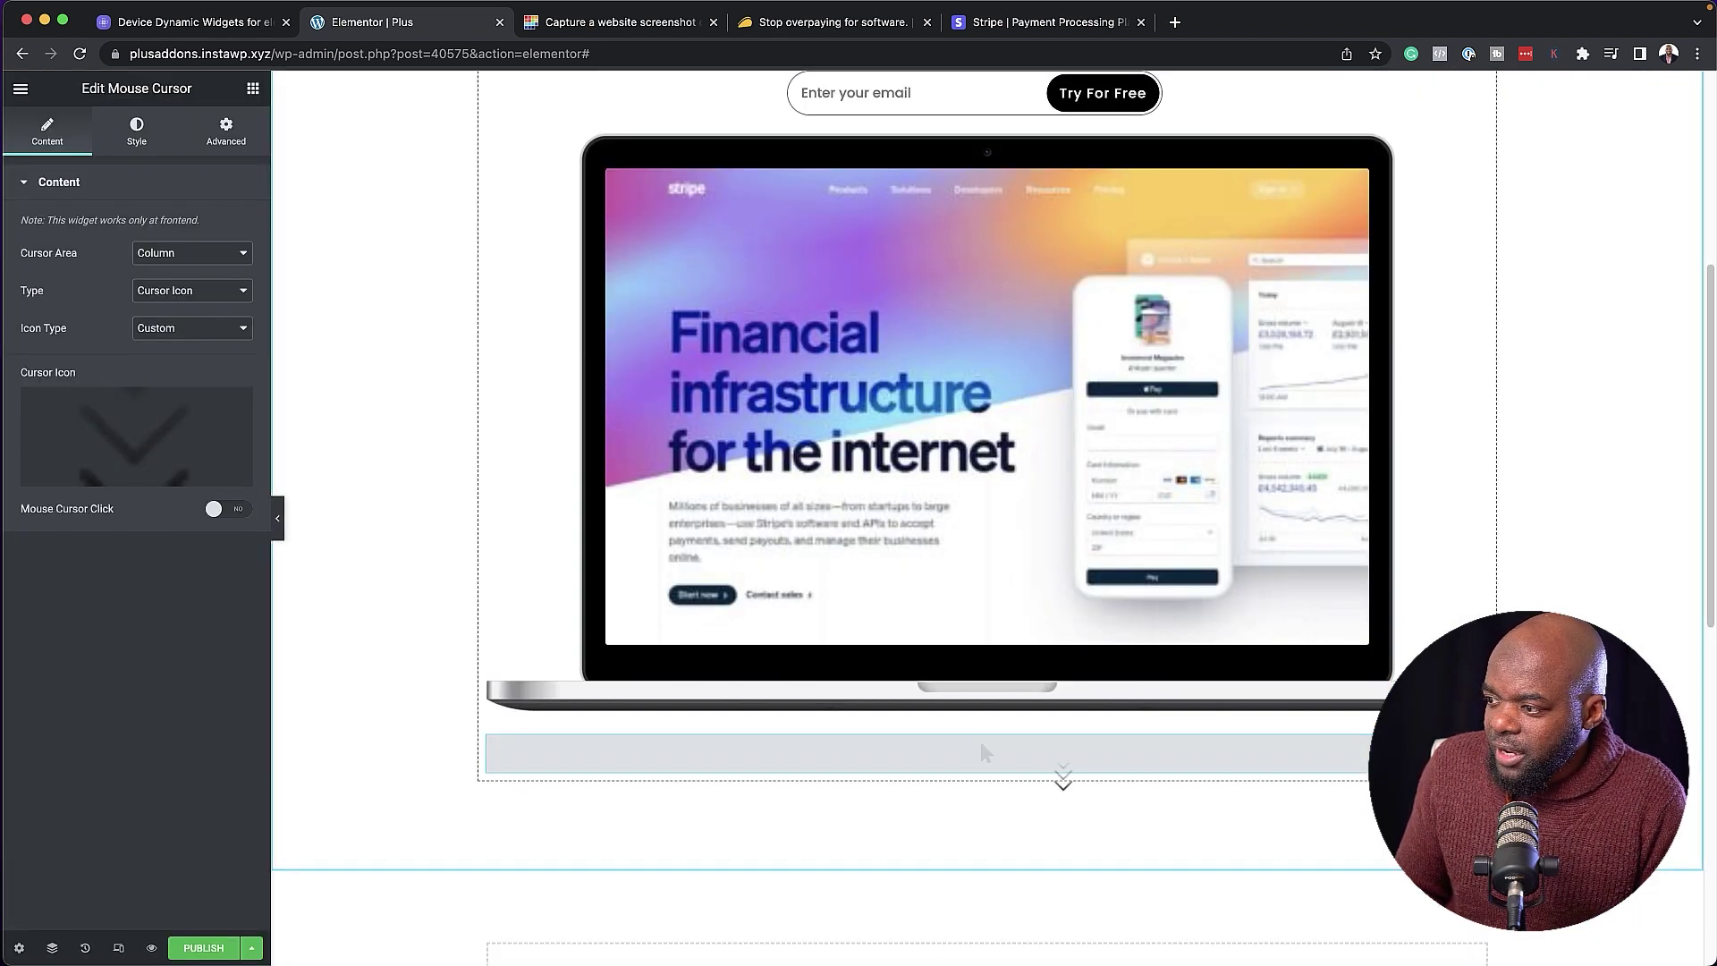
pyautogui.moveTo(912, 682)
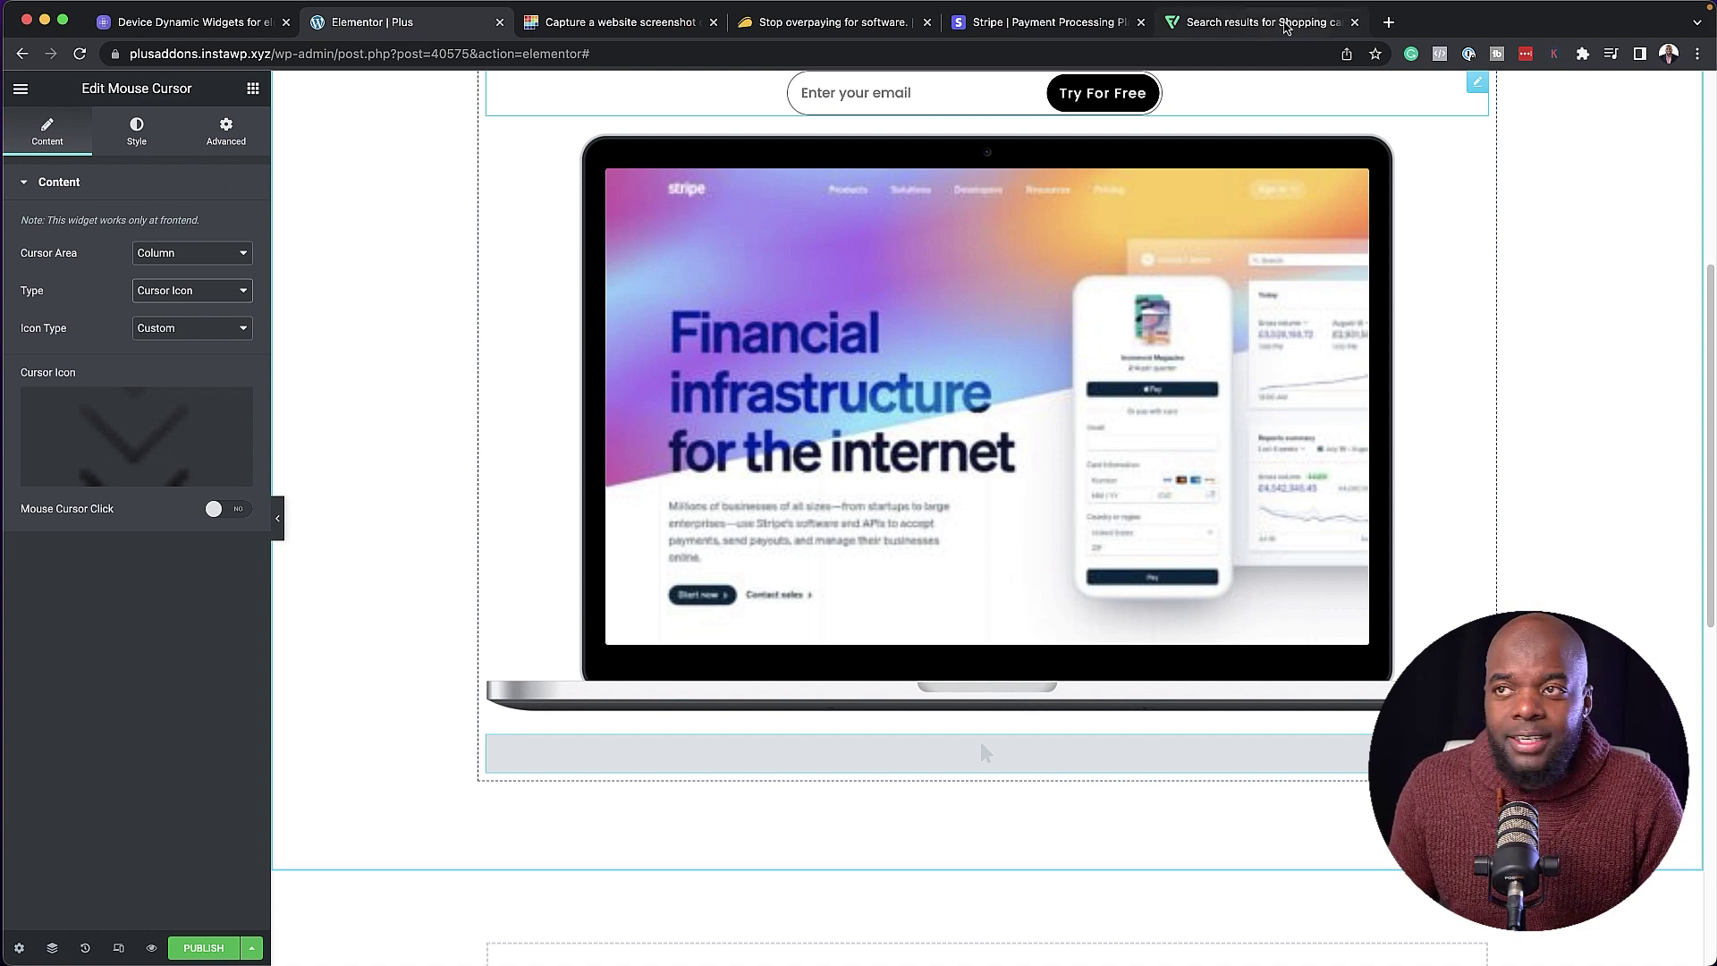
# Switch to Flaticon, look over the shopping cart icons and return to the Elementor page.
pyautogui.click(1285, 27)
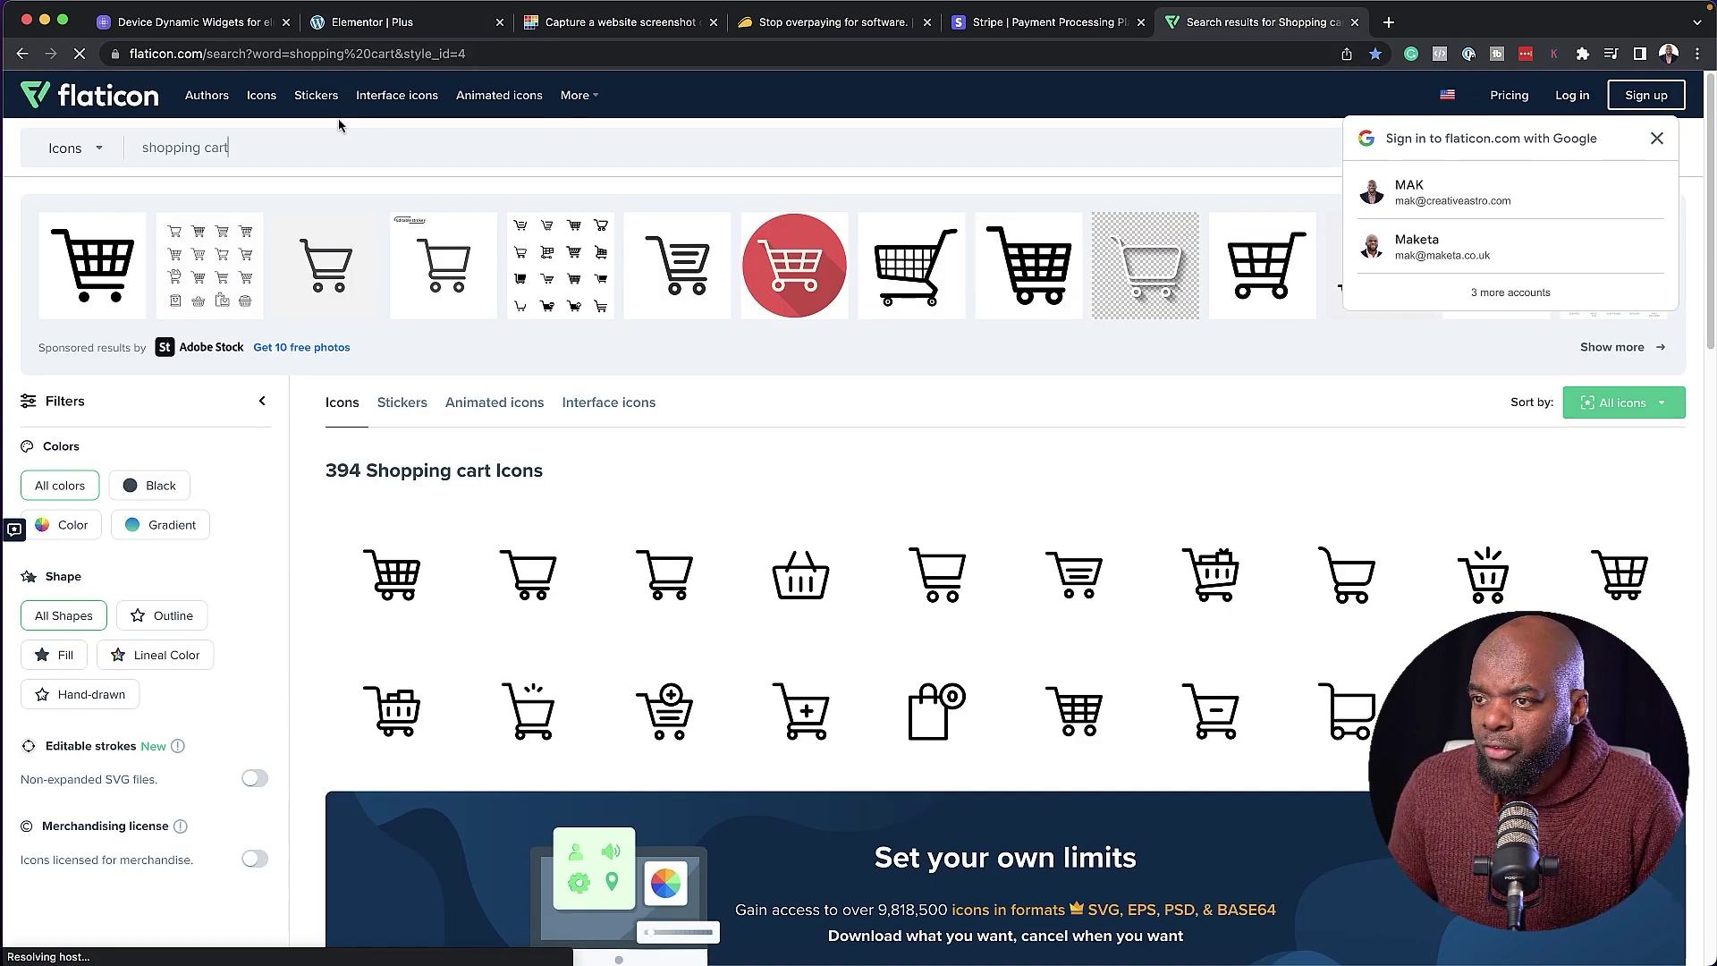
pyautogui.scroll(-1, 766, 661)
pyautogui.scroll(1, 766, 661)
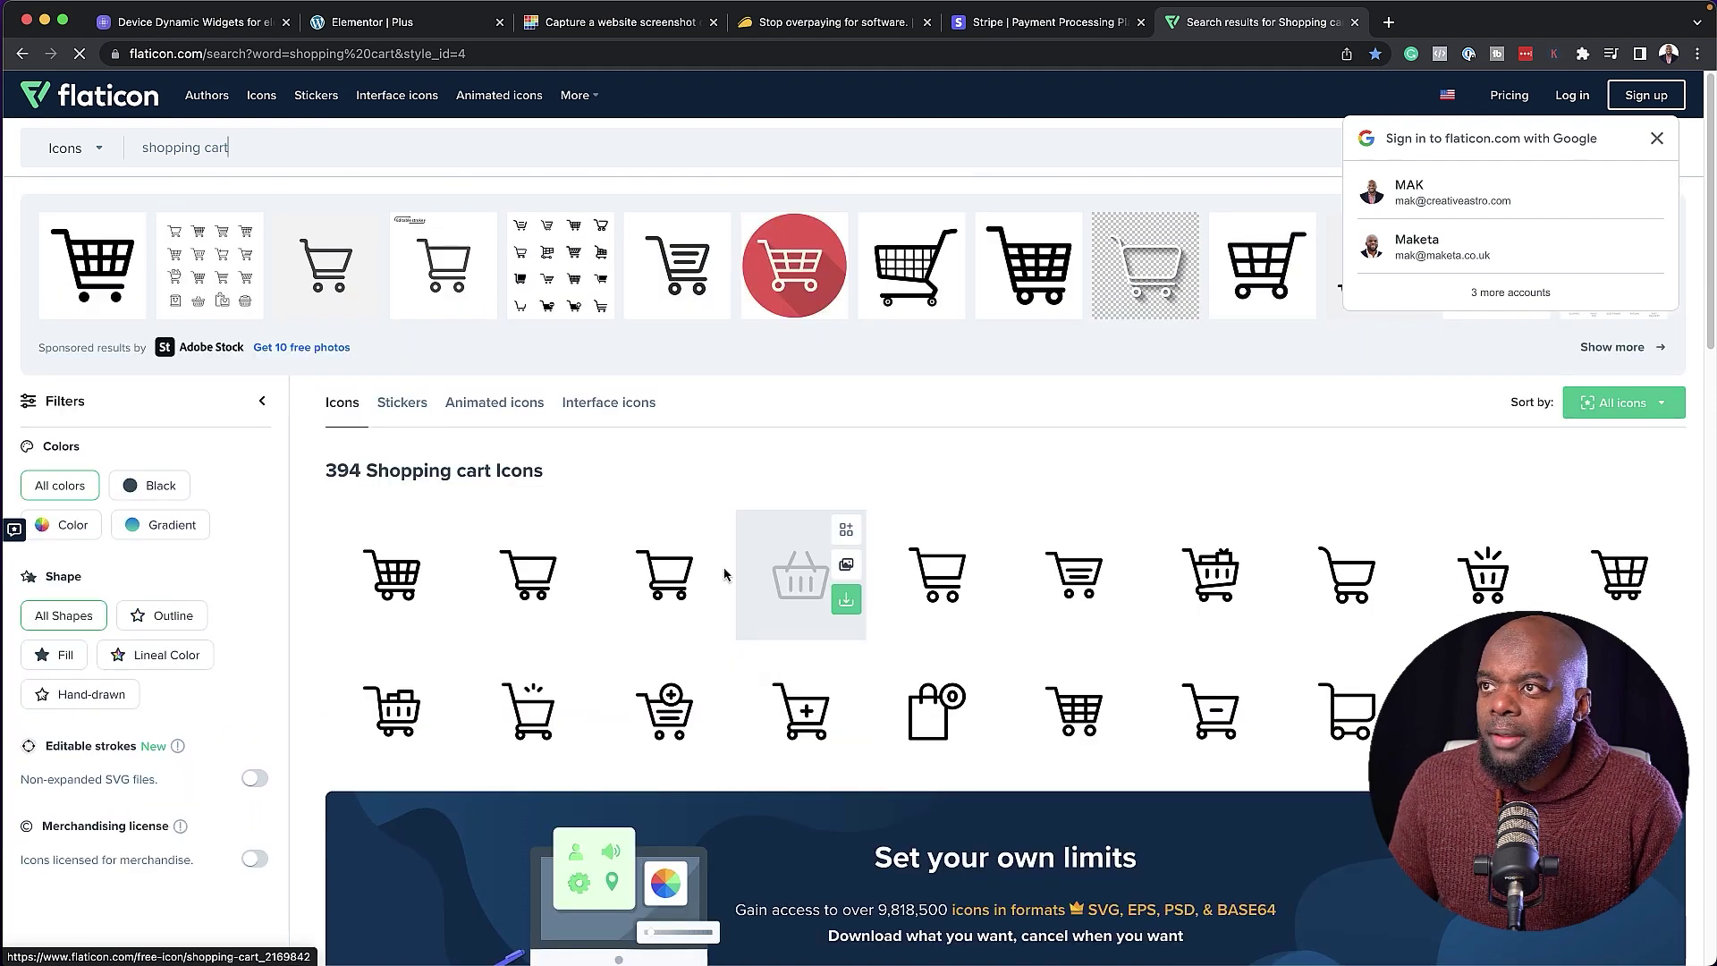
pyautogui.click(384, 21)
pyautogui.moveTo(66, 439)
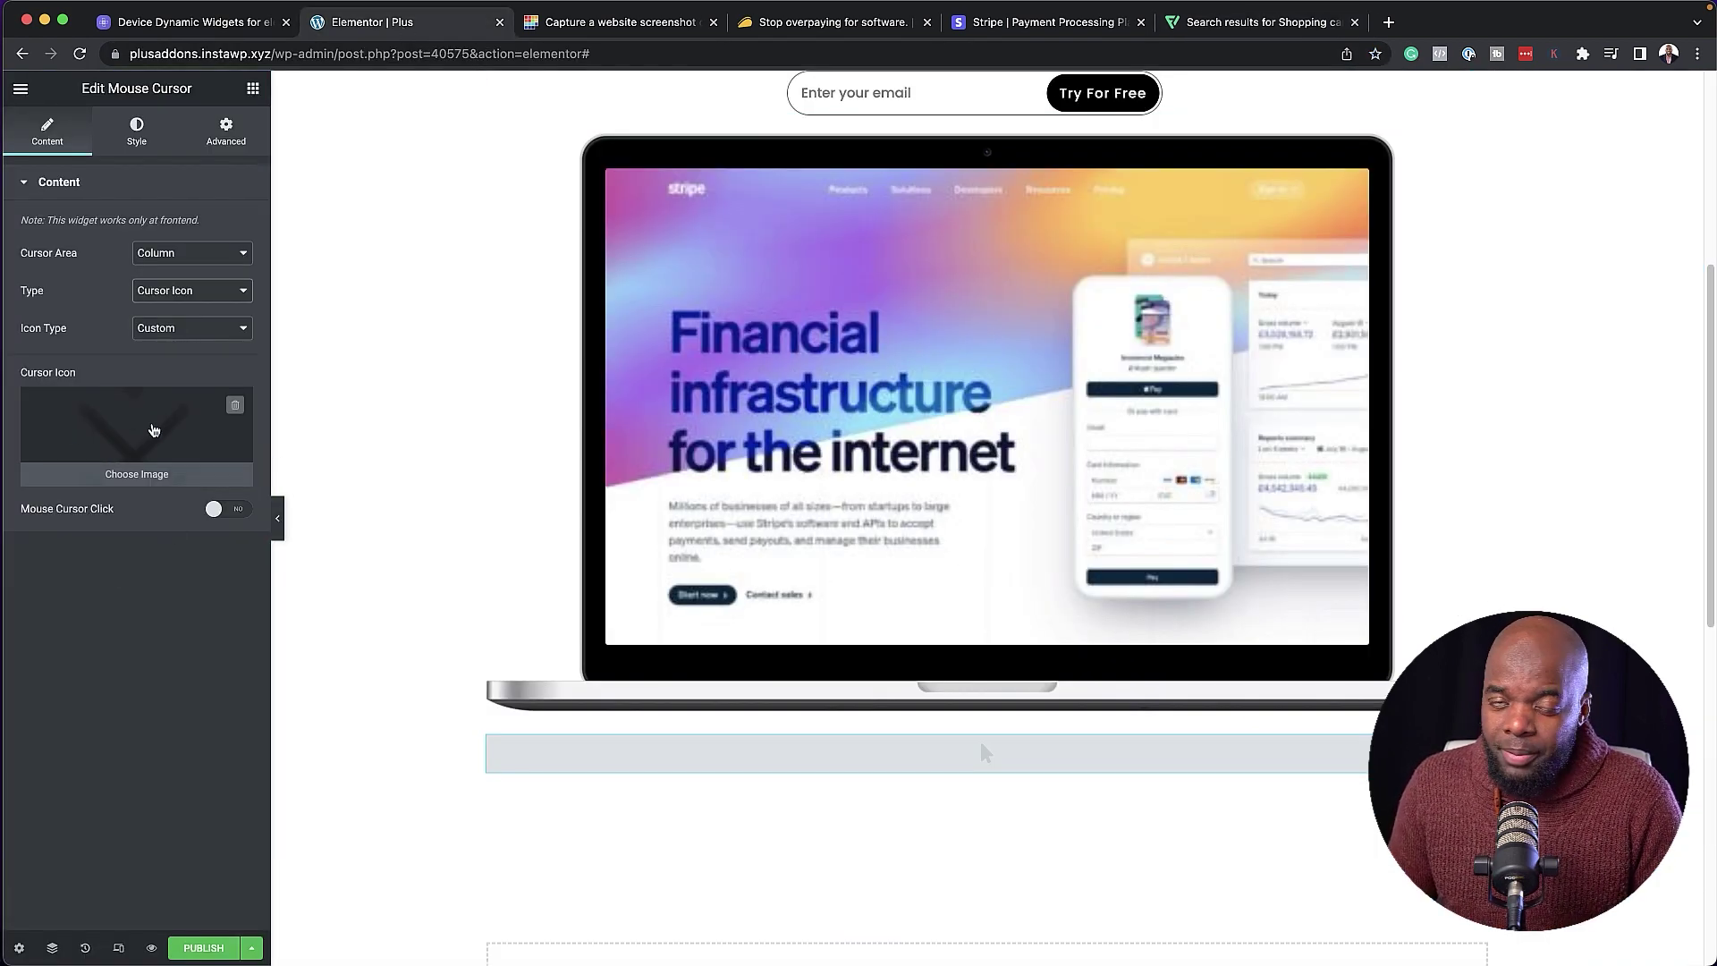
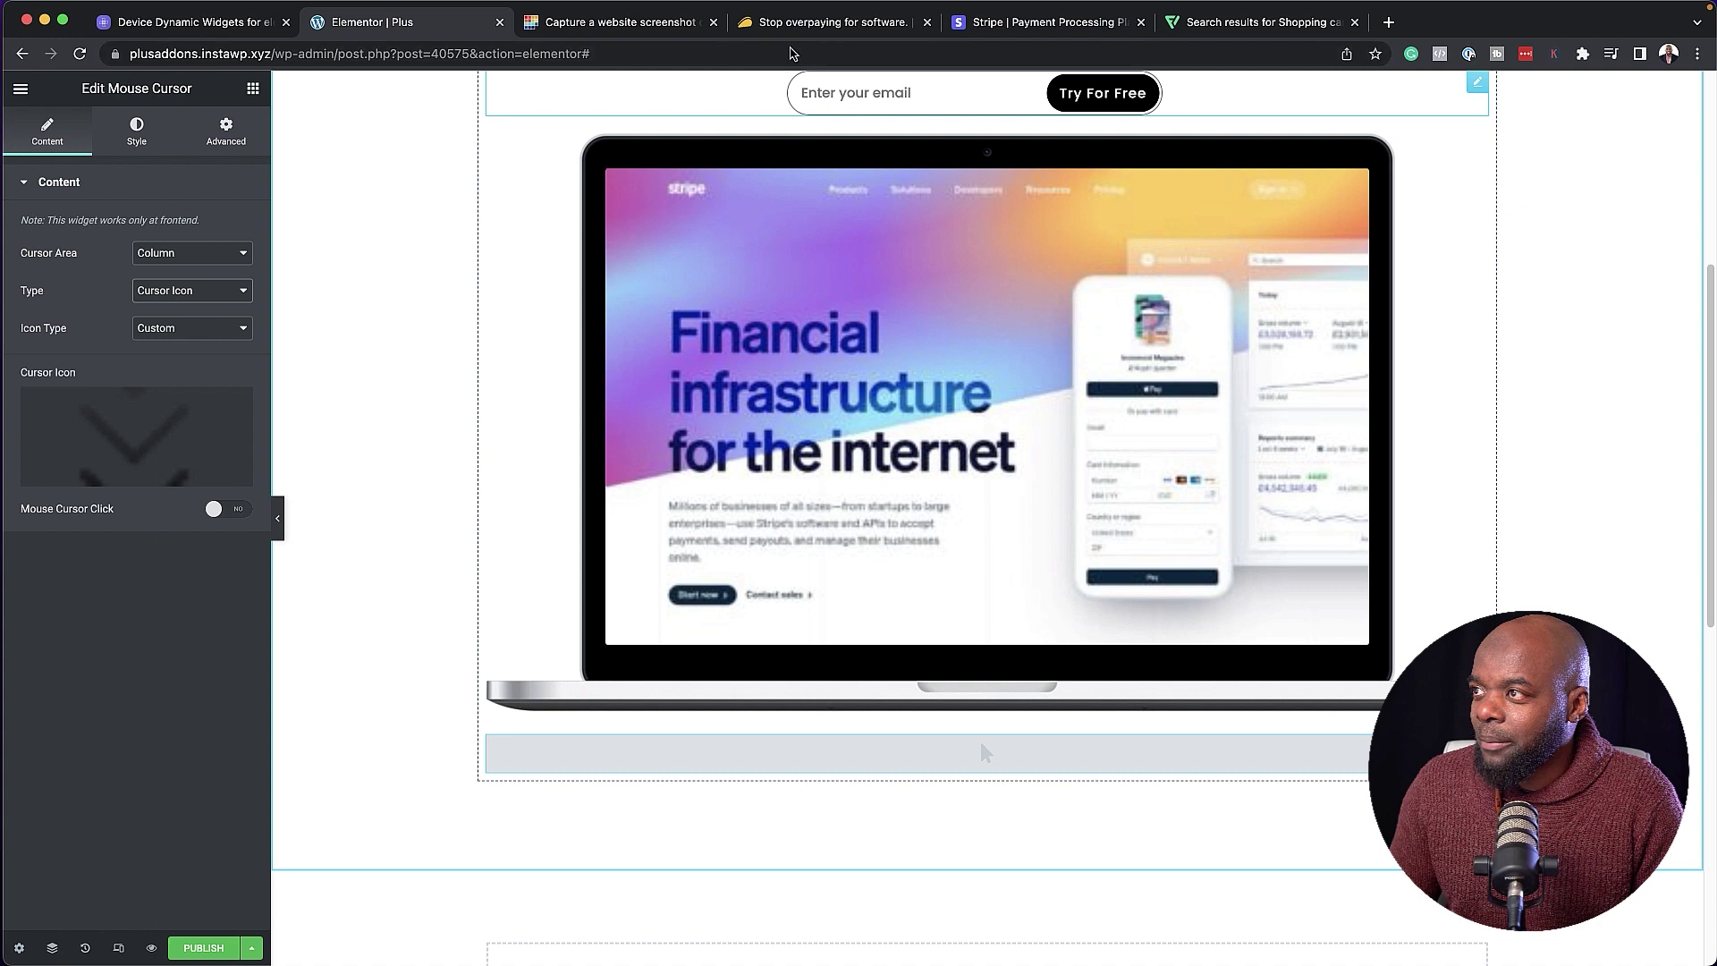
# Switch to the AppSumo page and copy its web address.
pyautogui.click(833, 25)
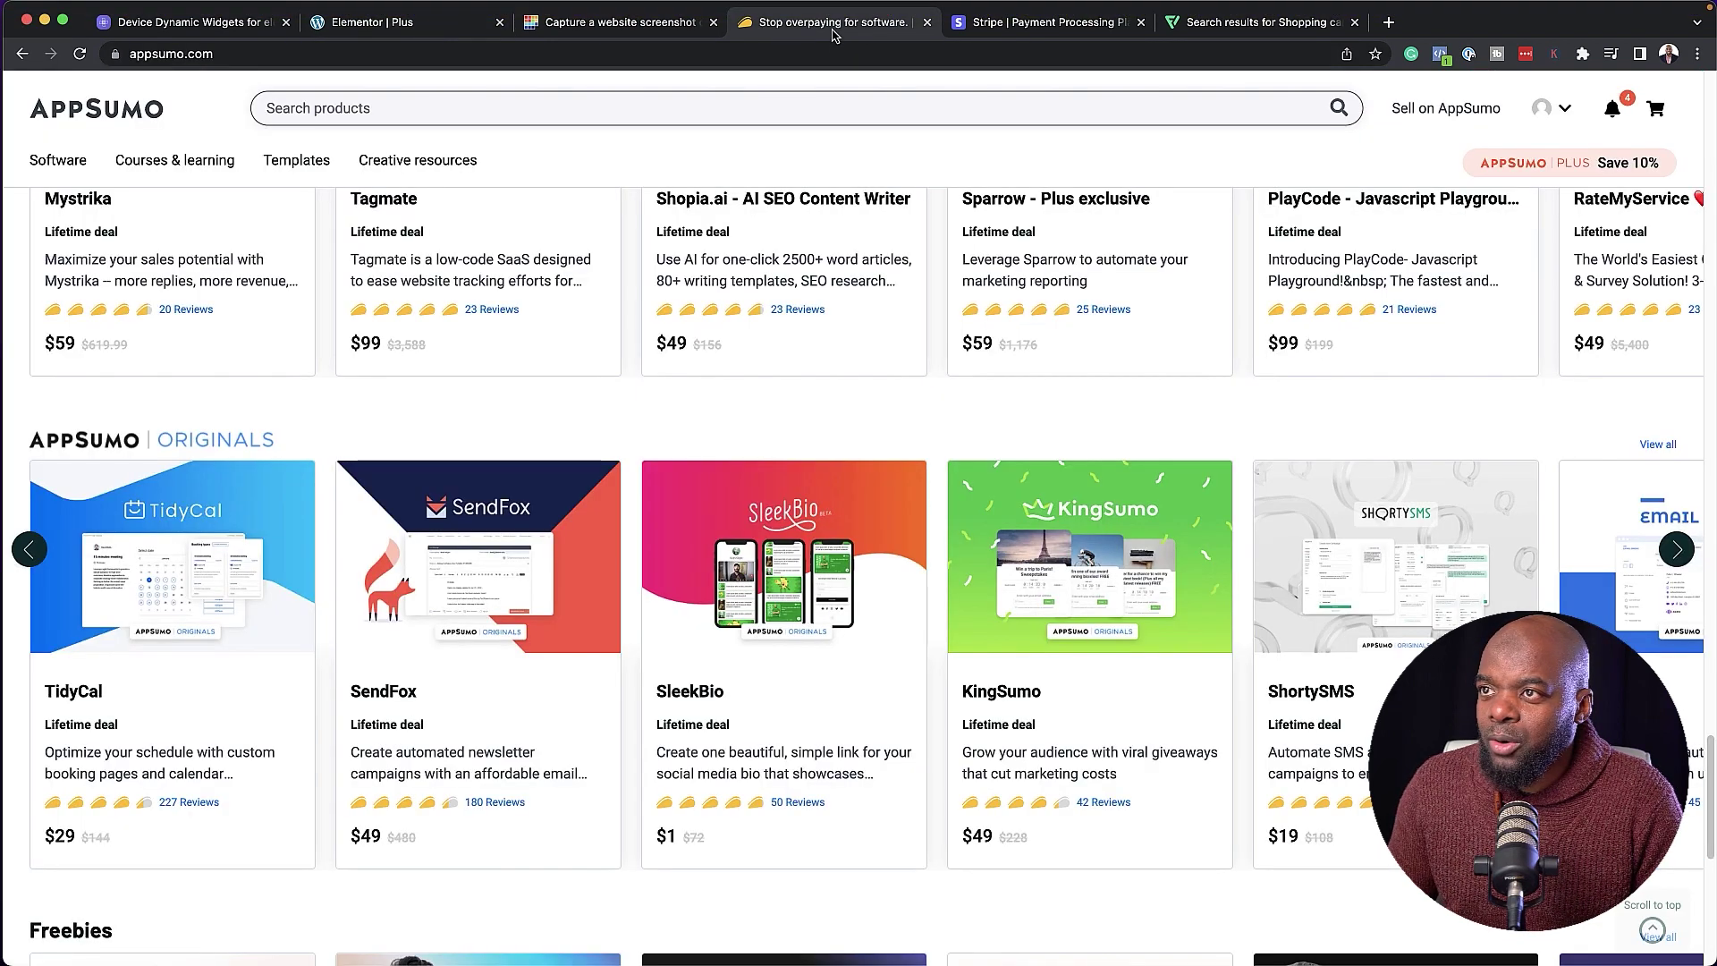
pyautogui.click(382, 53)
pyautogui.press('super+c')
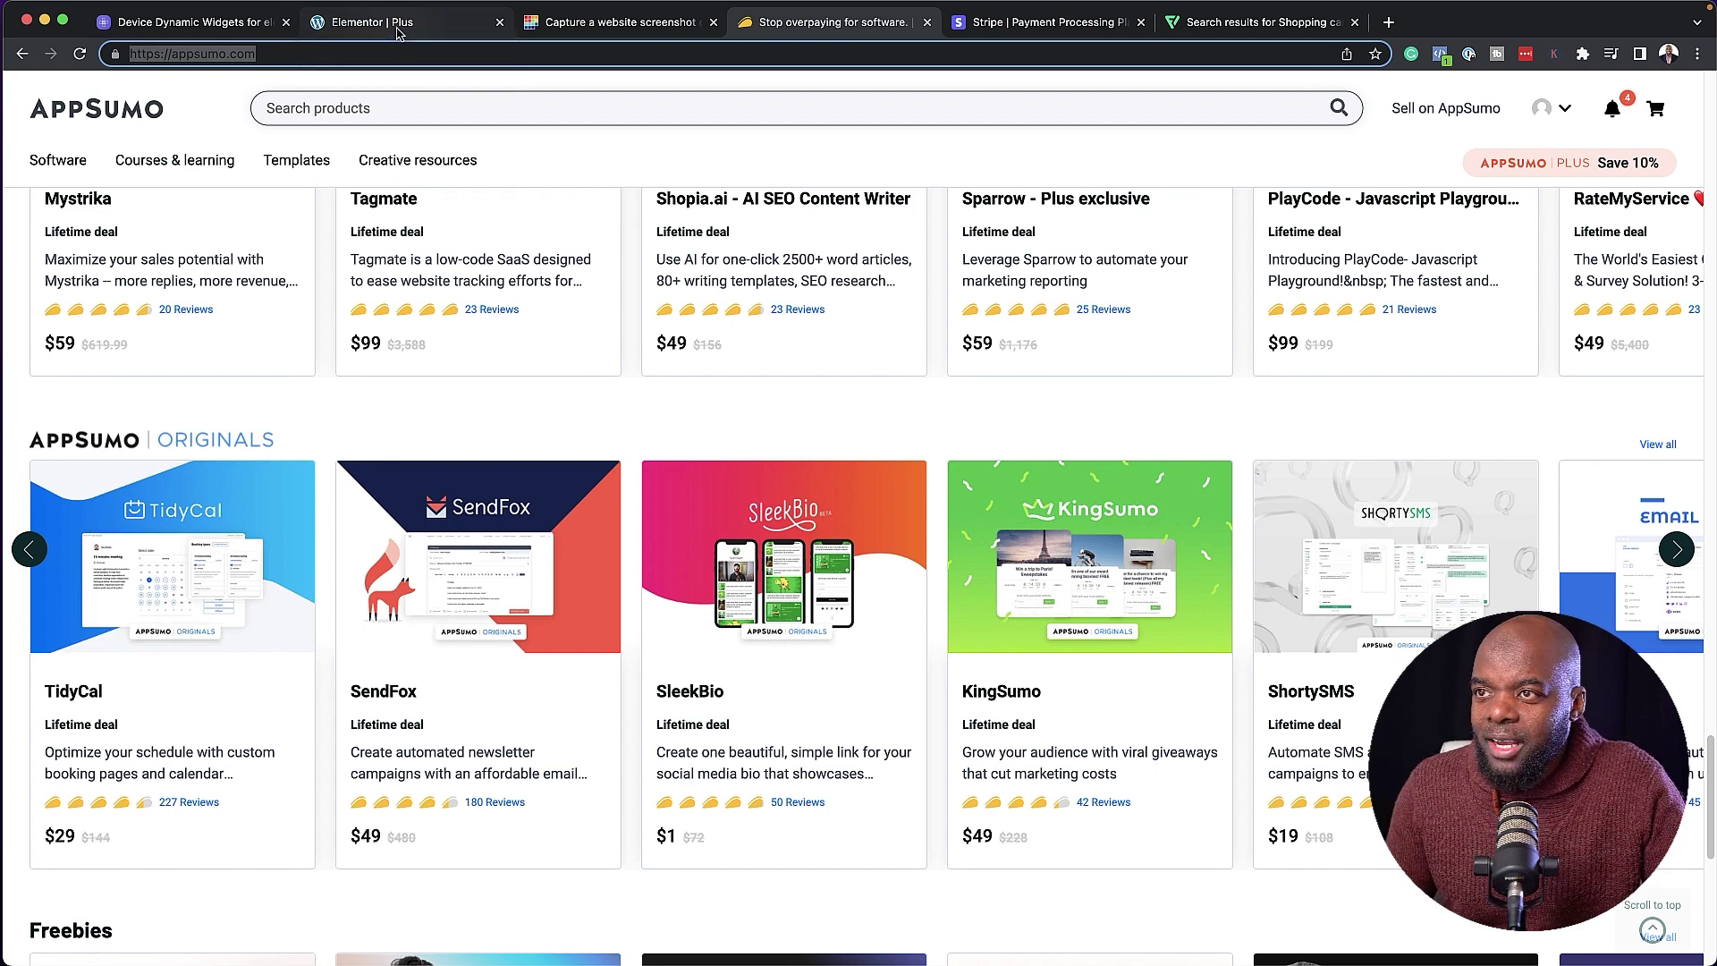
# Return to the Elementor page and change the laptop mockup's content type to IFrame.
pyautogui.click(398, 26)
pyautogui.scroll(5, 395, 483)
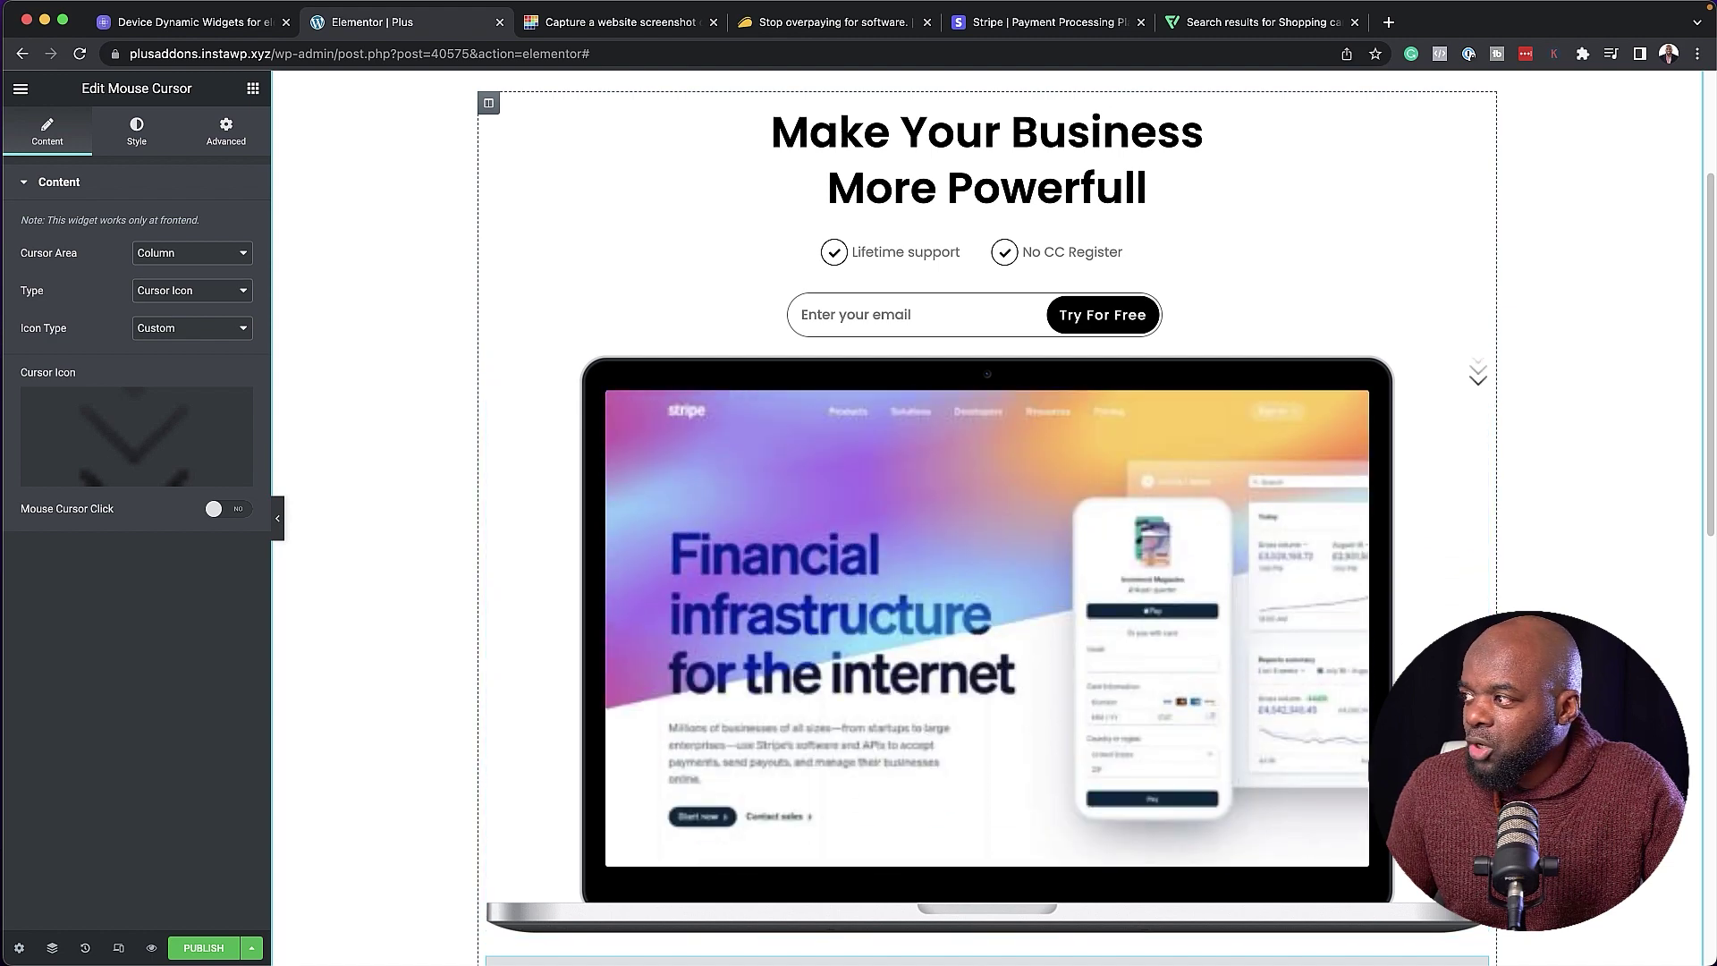
pyautogui.click(1400, 413)
pyautogui.click(47, 132)
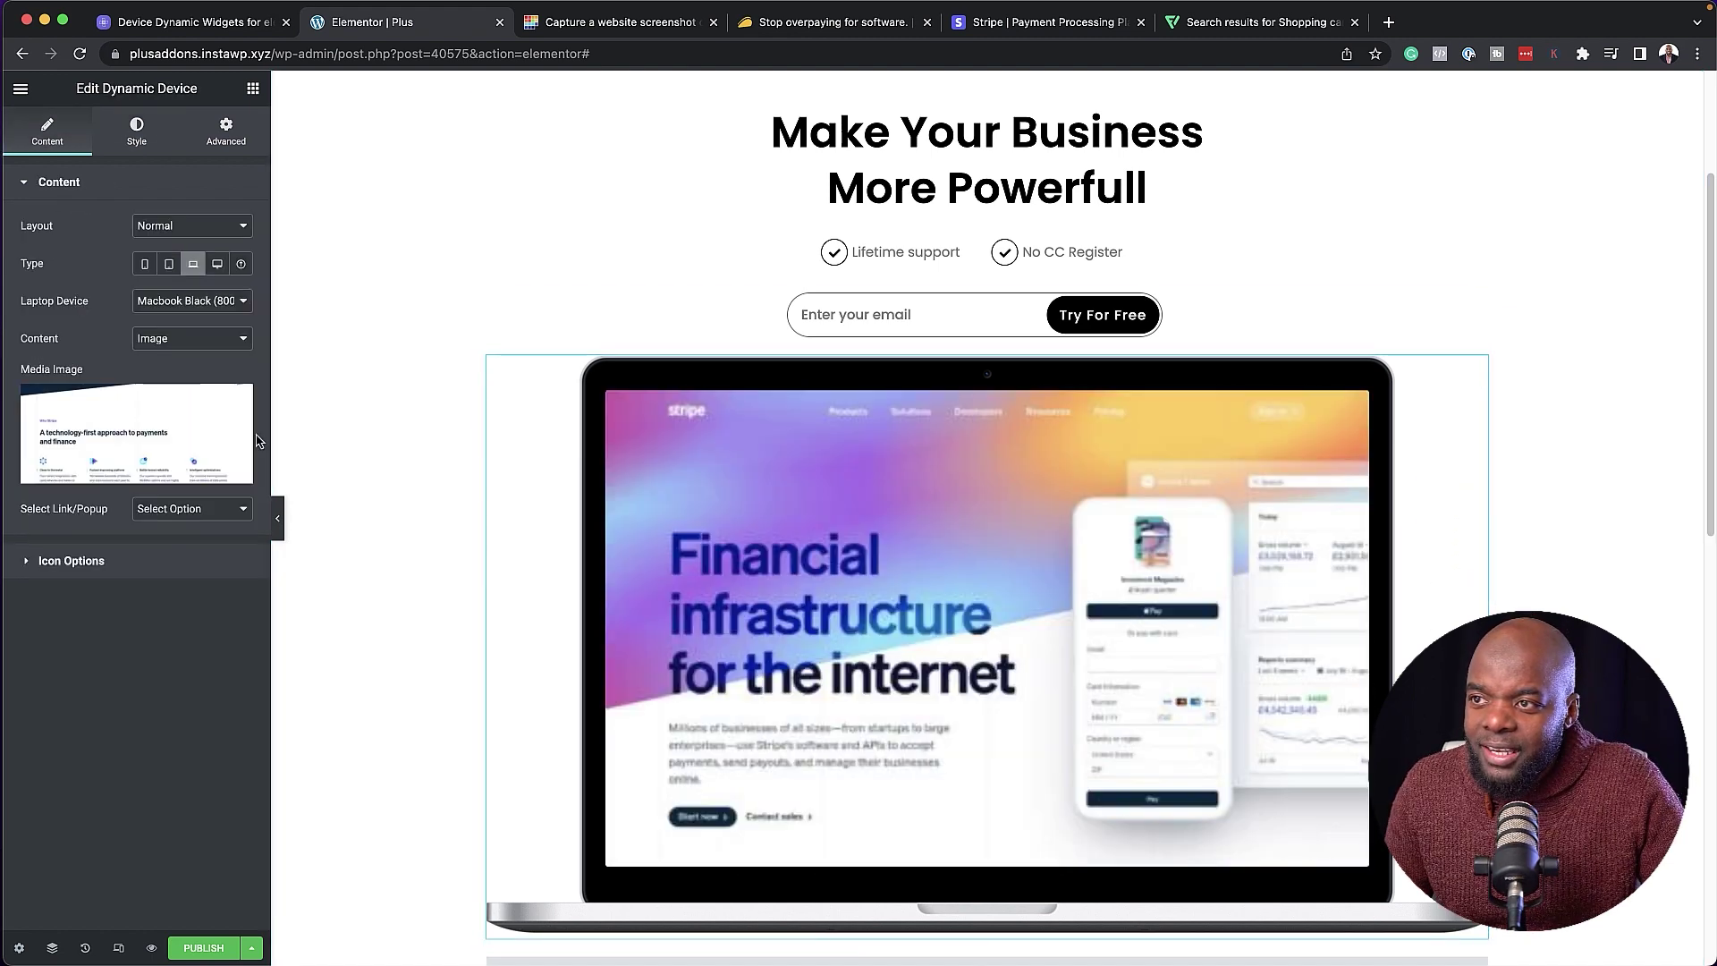
pyautogui.click(188, 339)
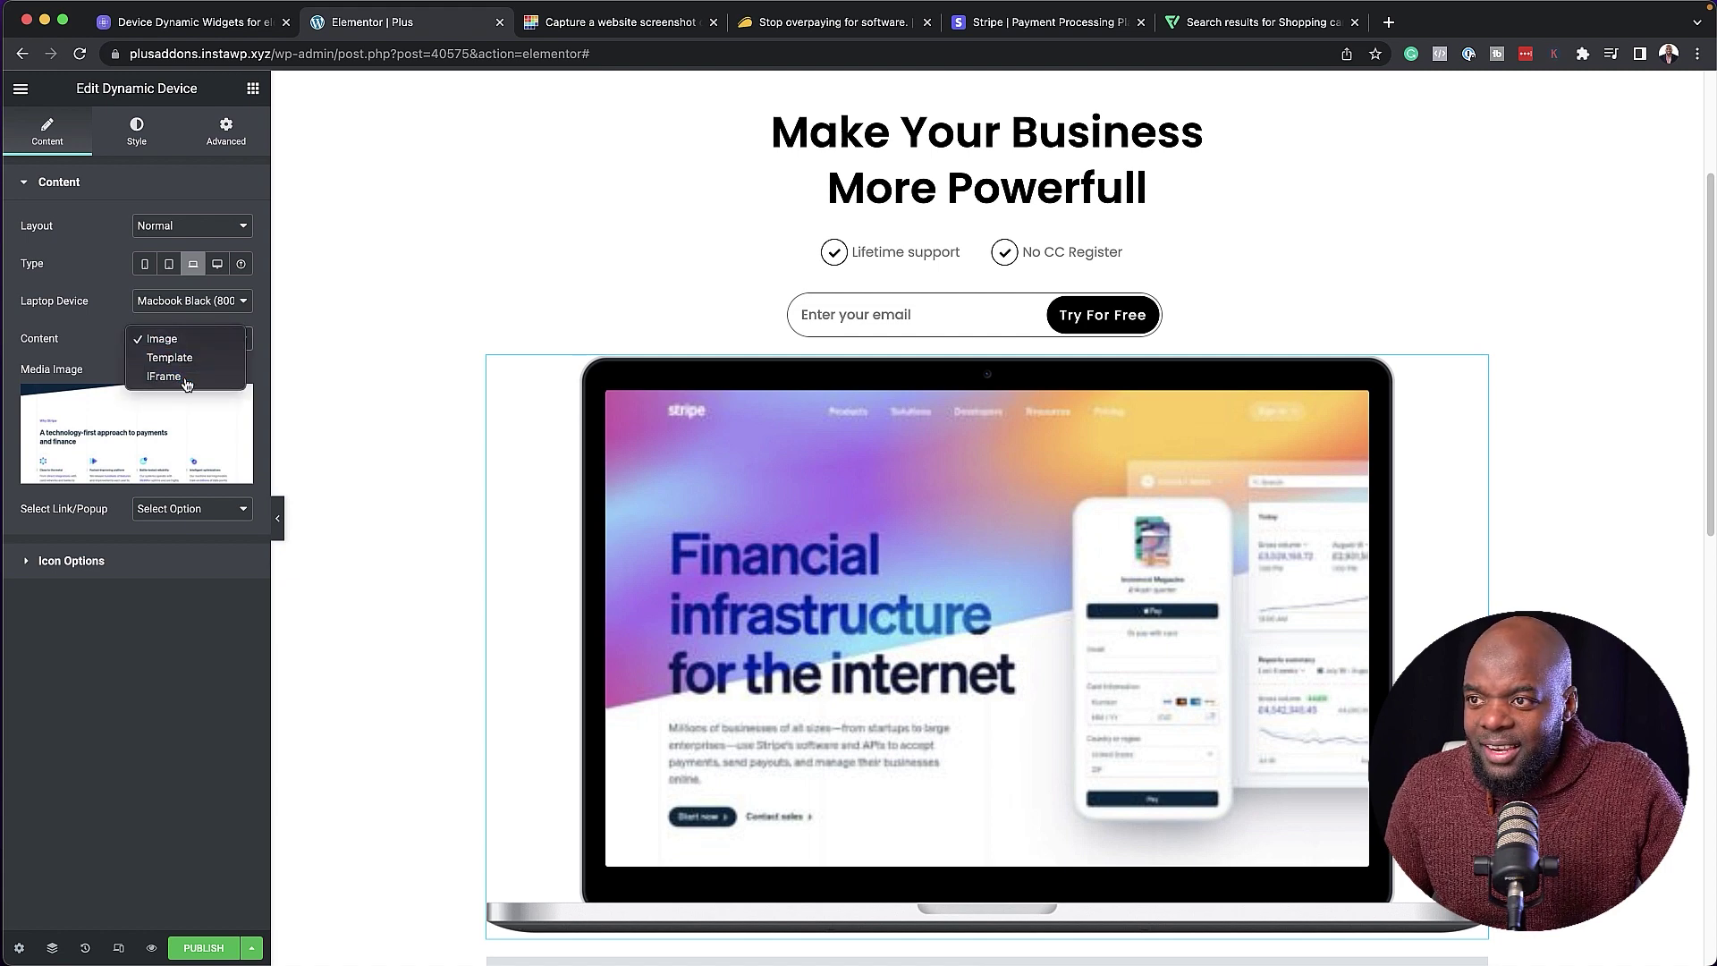
pyautogui.click(186, 377)
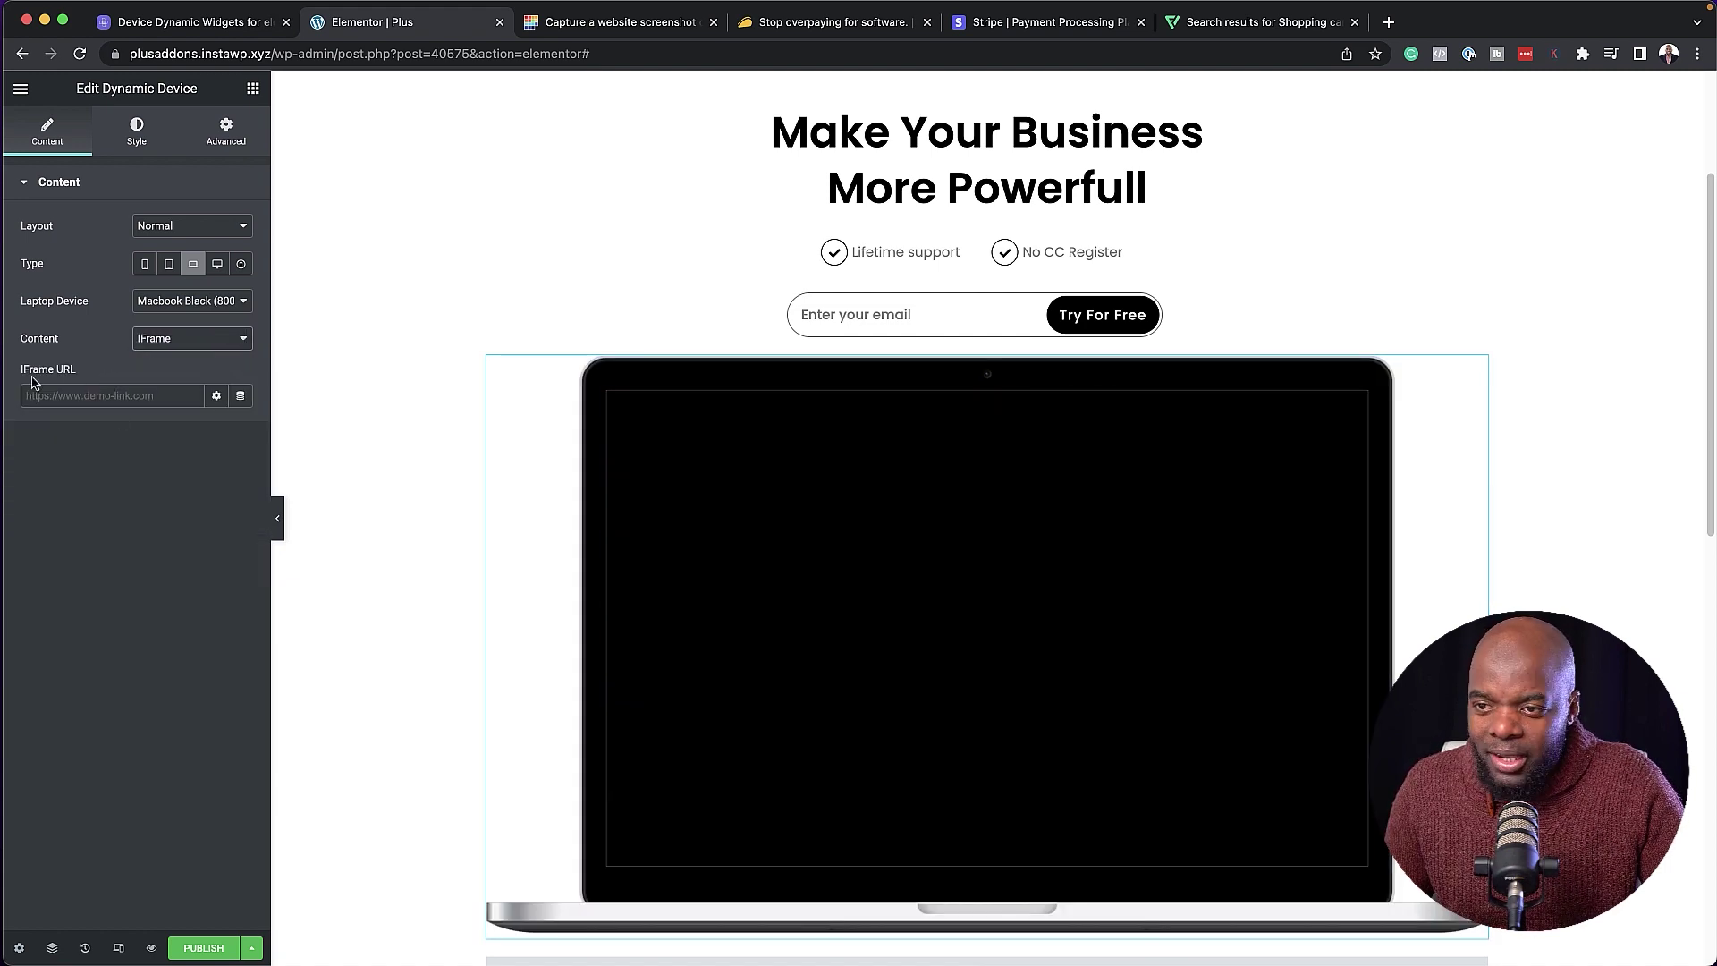
pyautogui.click(130, 395)
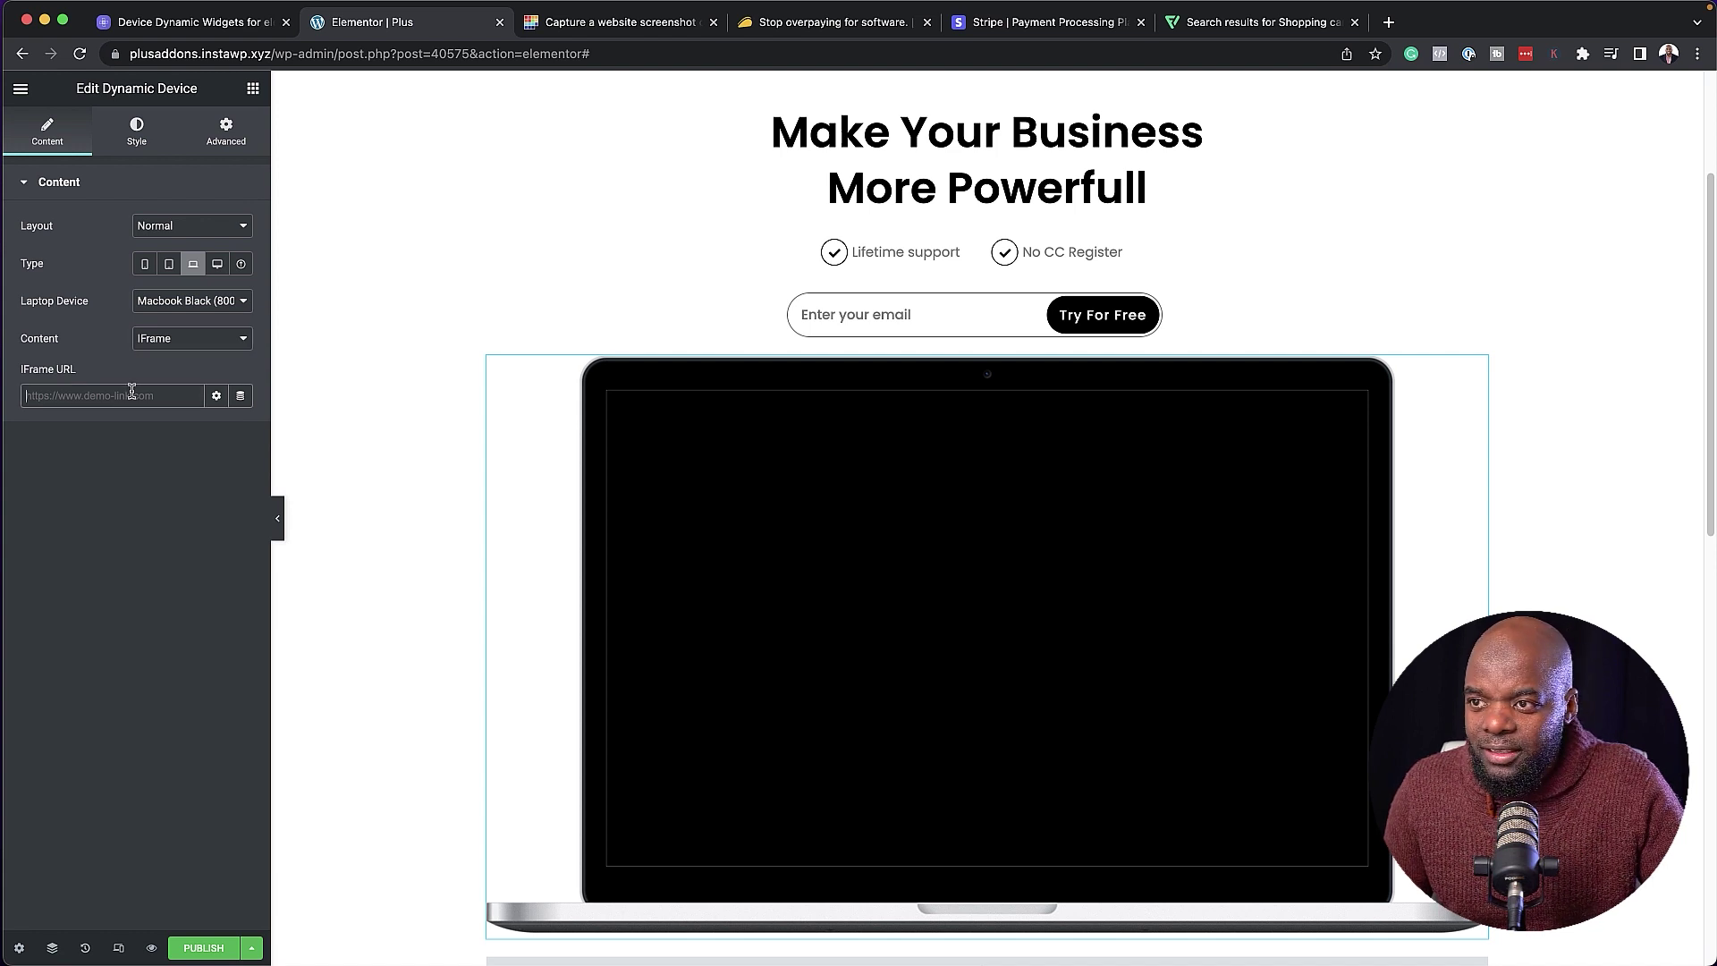
pyautogui.press('super+v')
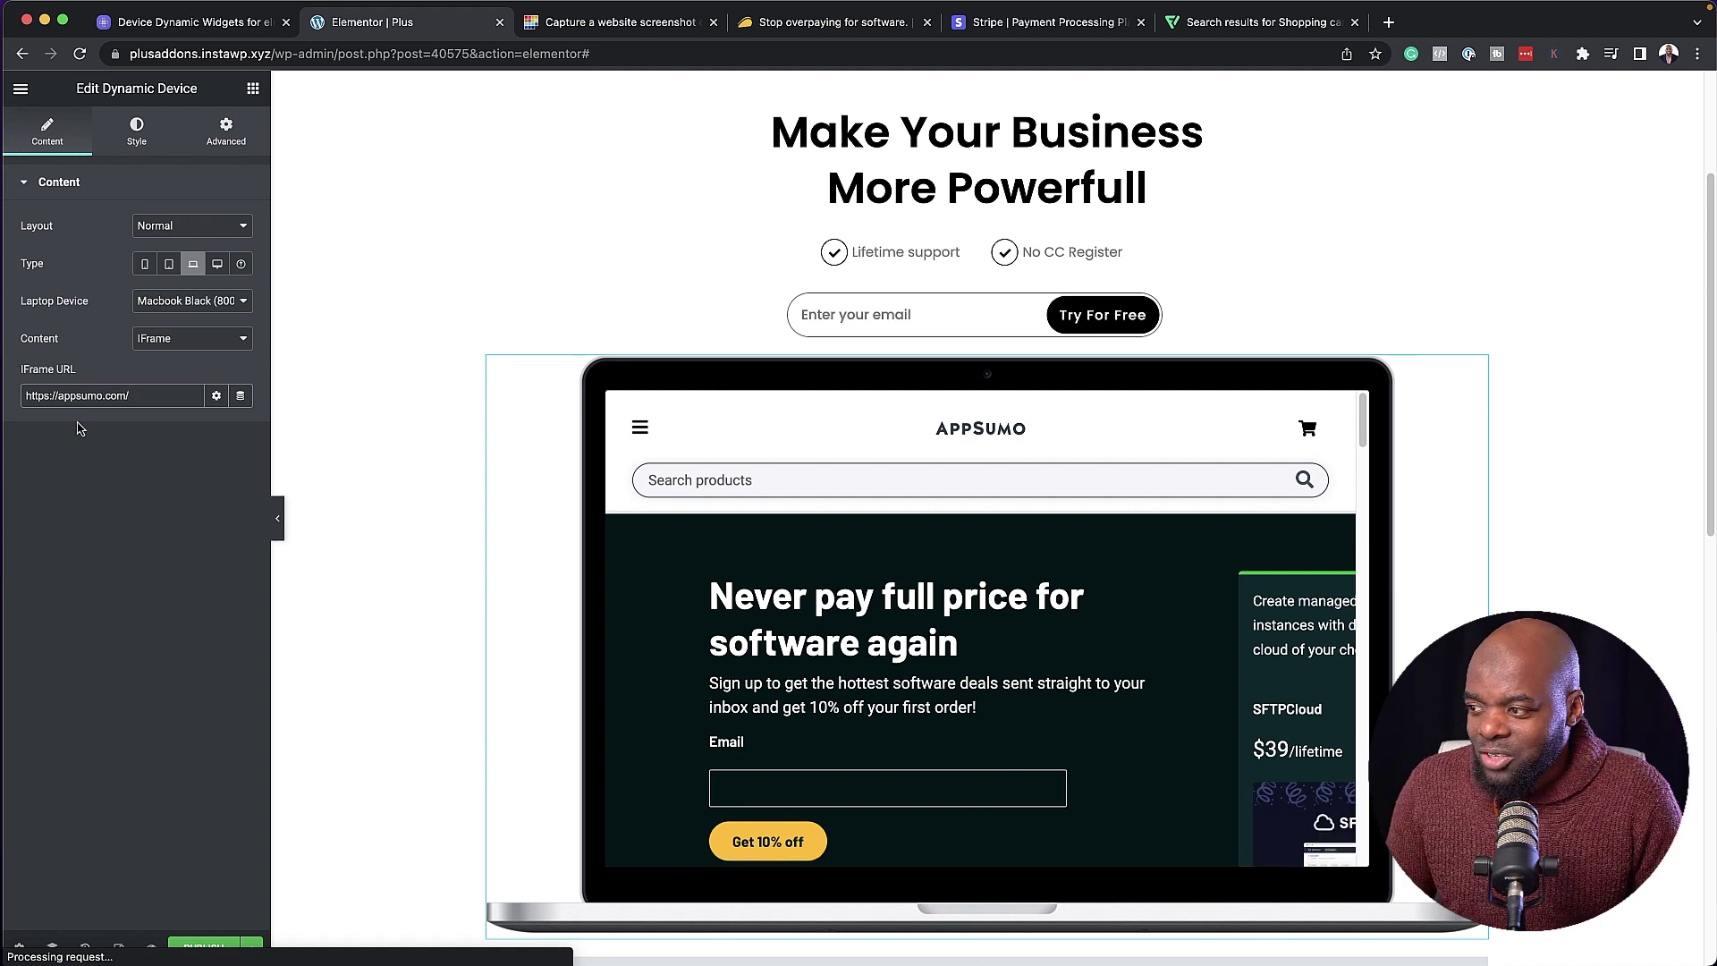
pyautogui.scroll(-5, 895, 695)
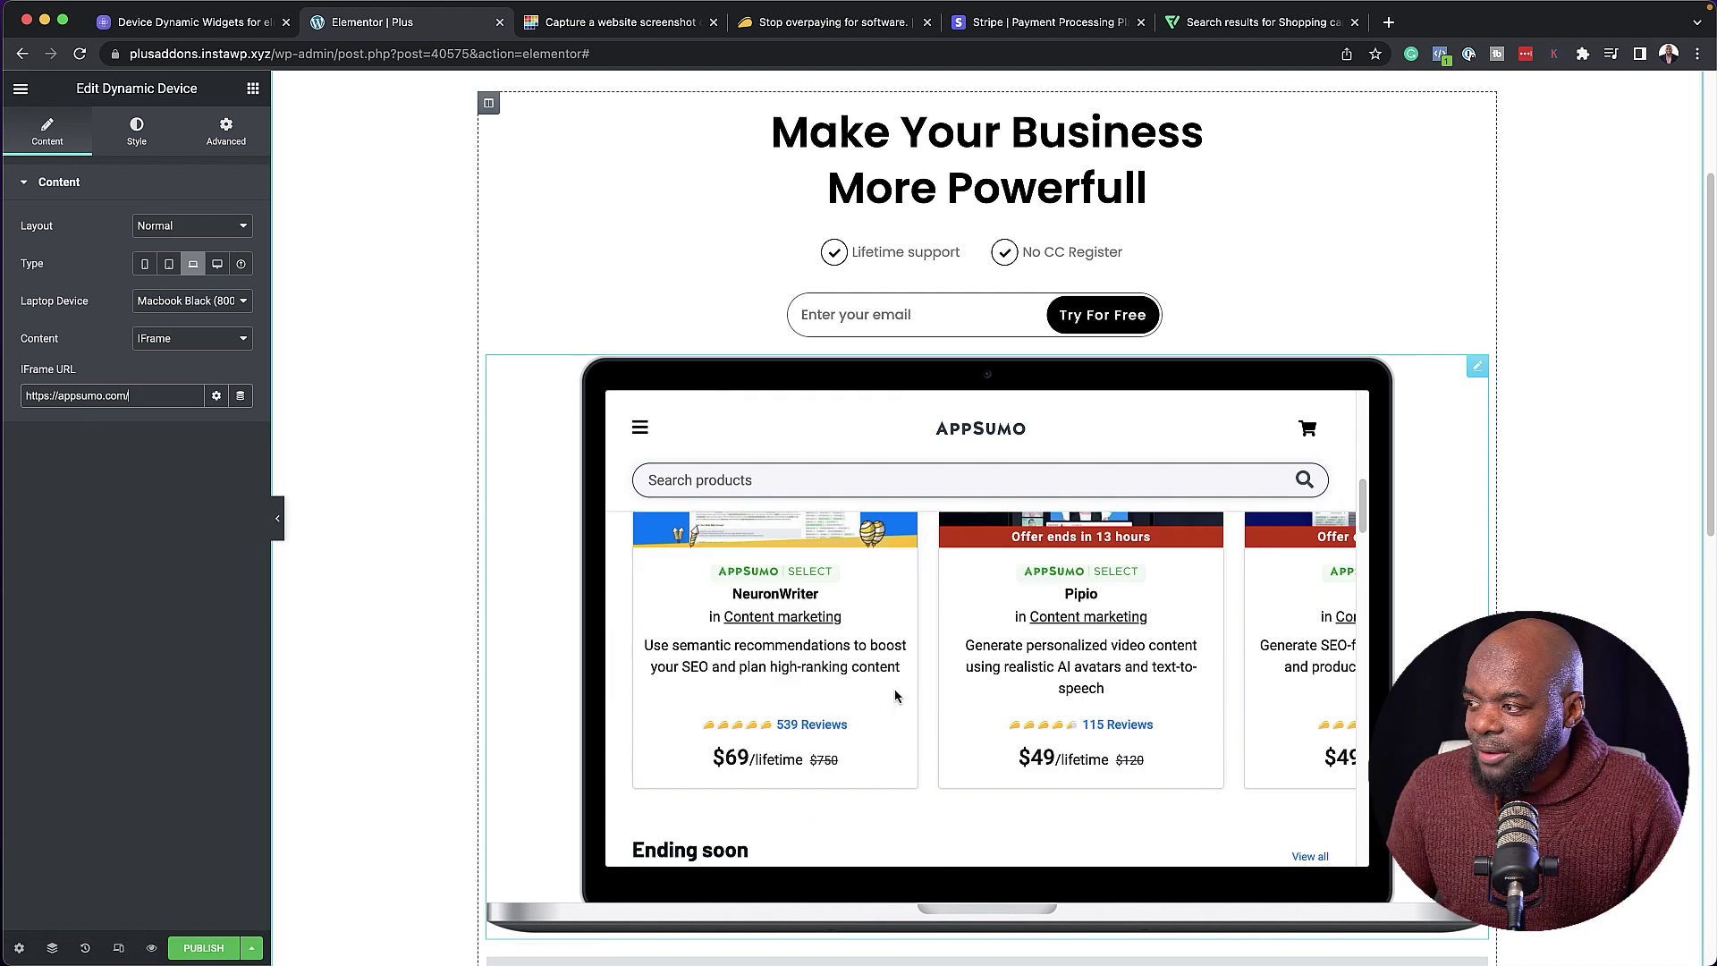
pyautogui.scroll(-5, 895, 696)
pyautogui.scroll(5, 895, 695)
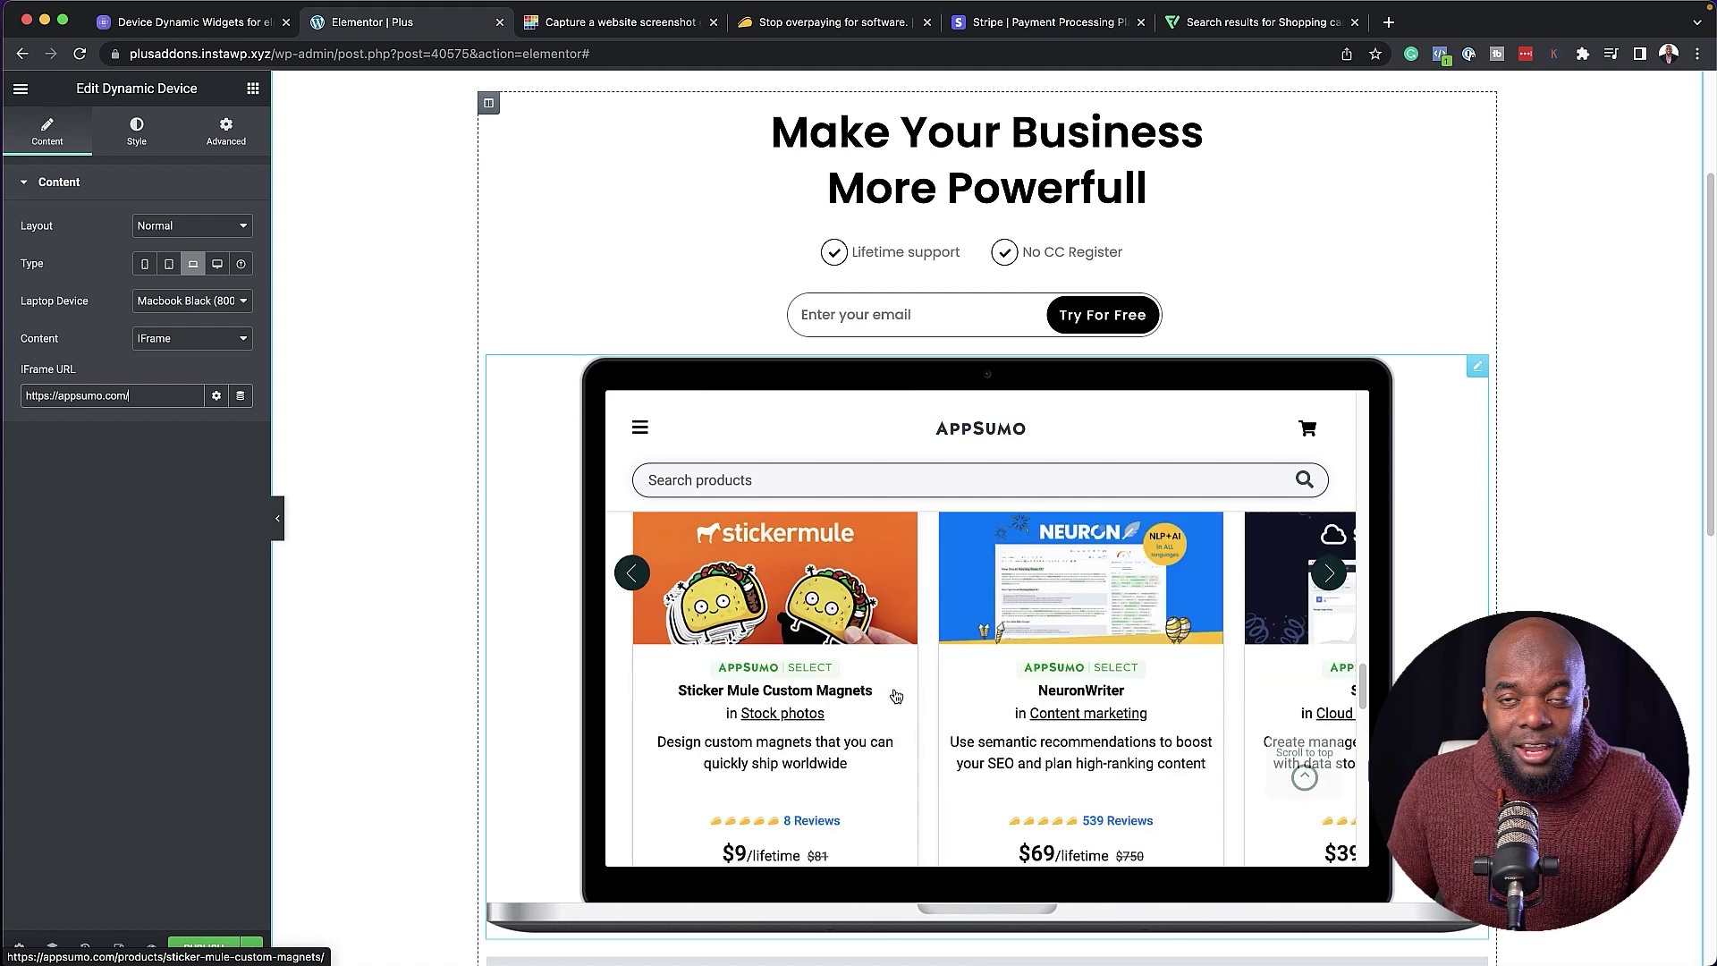
pyautogui.scroll(-5, 892, 694)
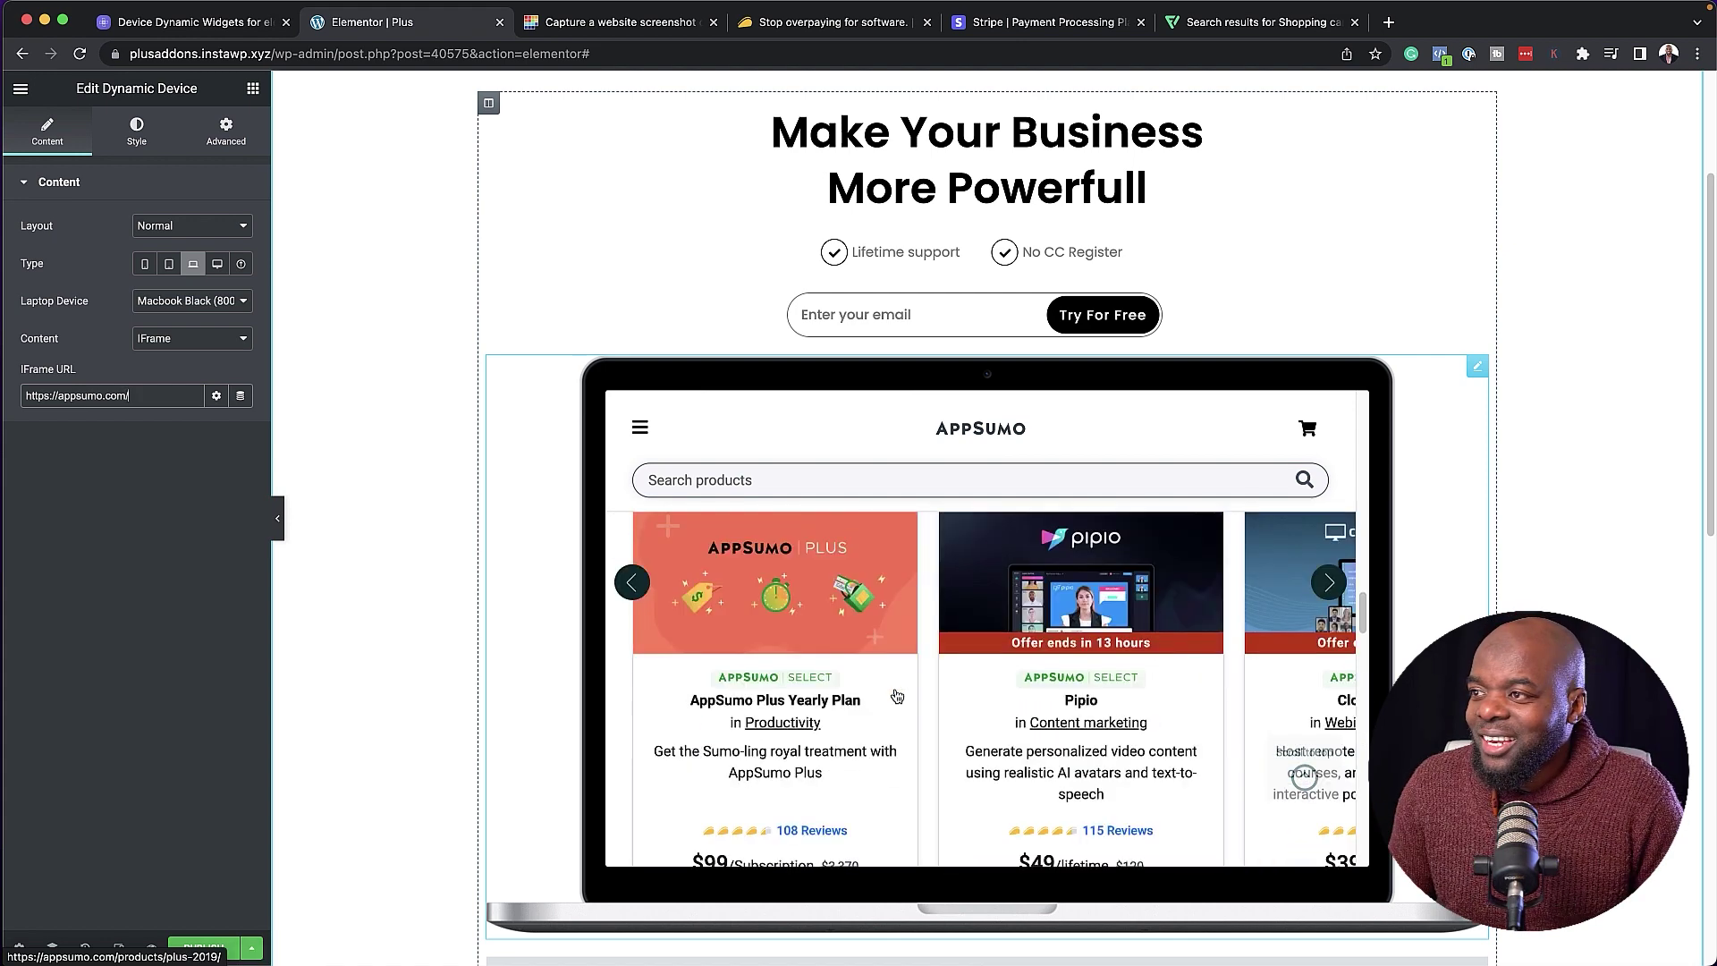
pyautogui.click(617, 318)
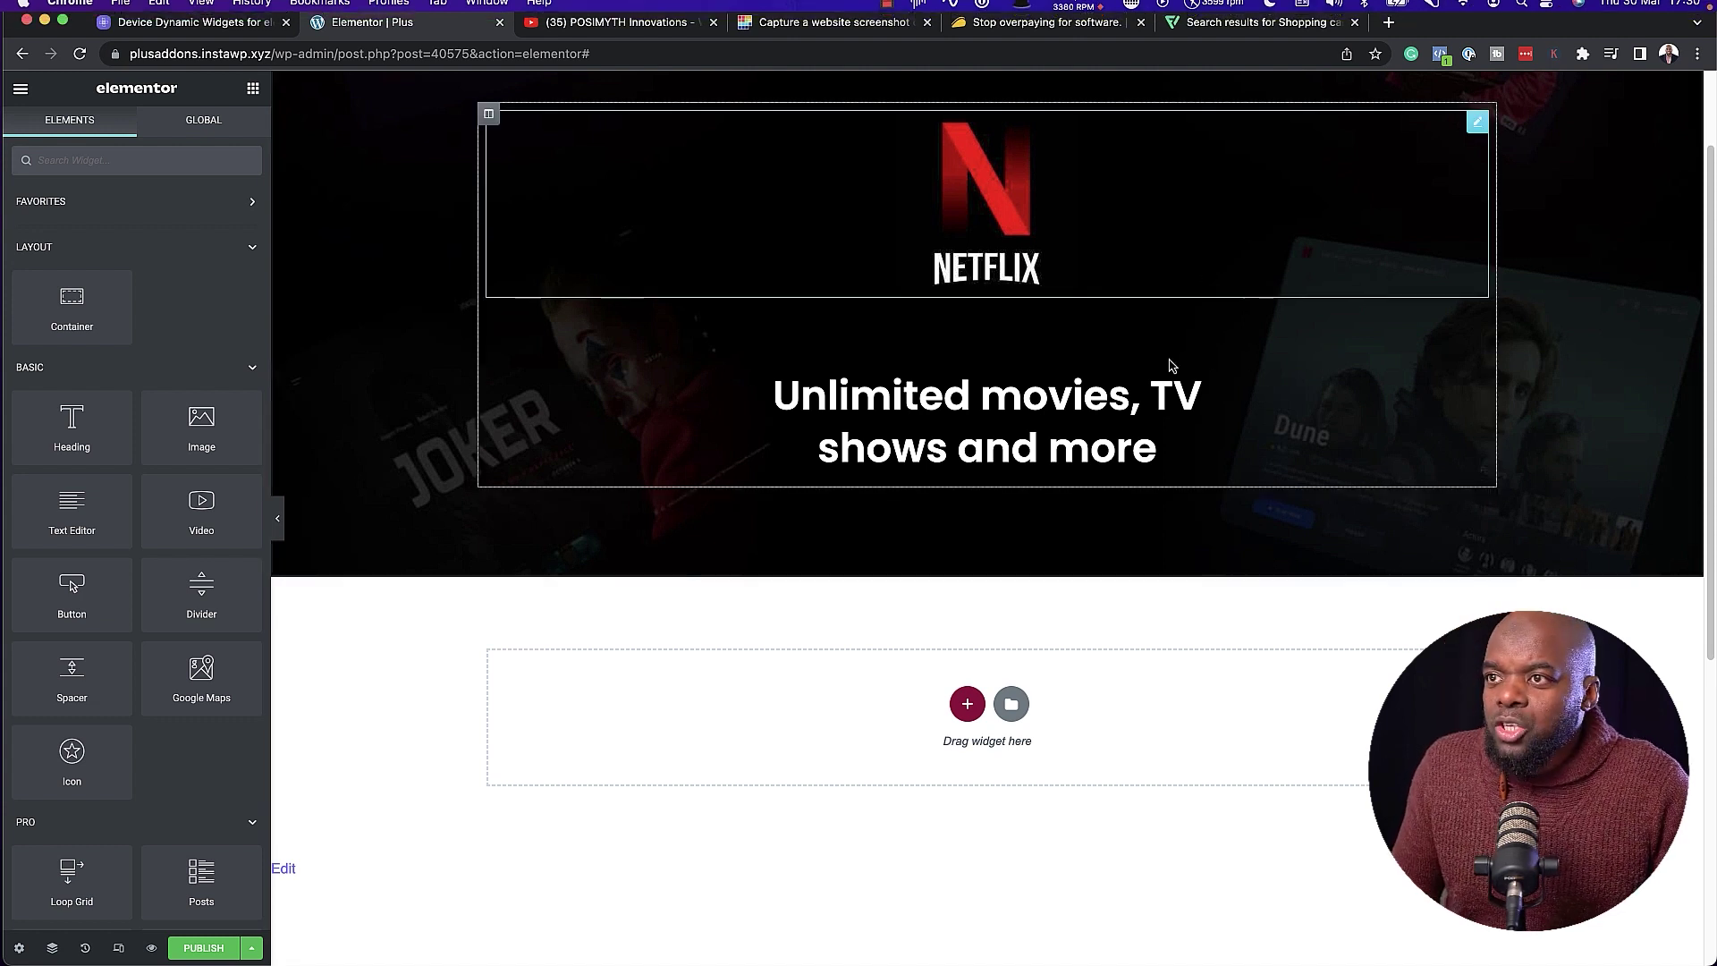
# Search the widgets for "dyn" and place a Dynamic Device widget between the Netflix logo and the "Unlimited movies" heading.
pyautogui.click(155, 161)
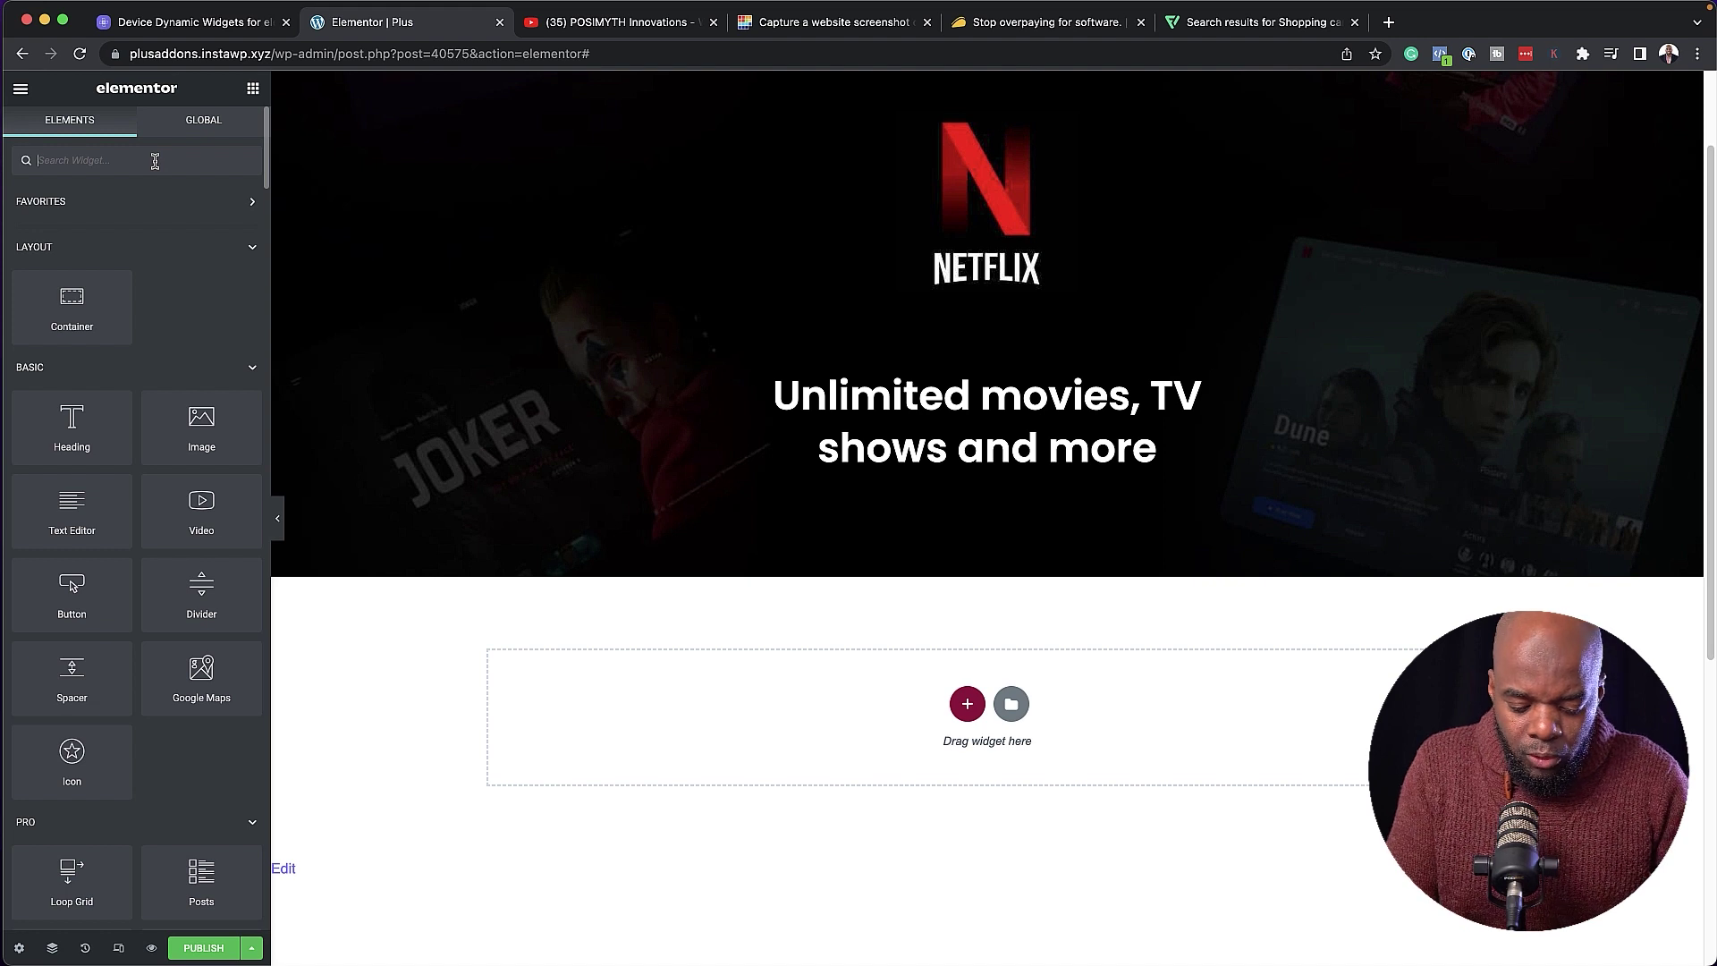
pyautogui.write('dyn')
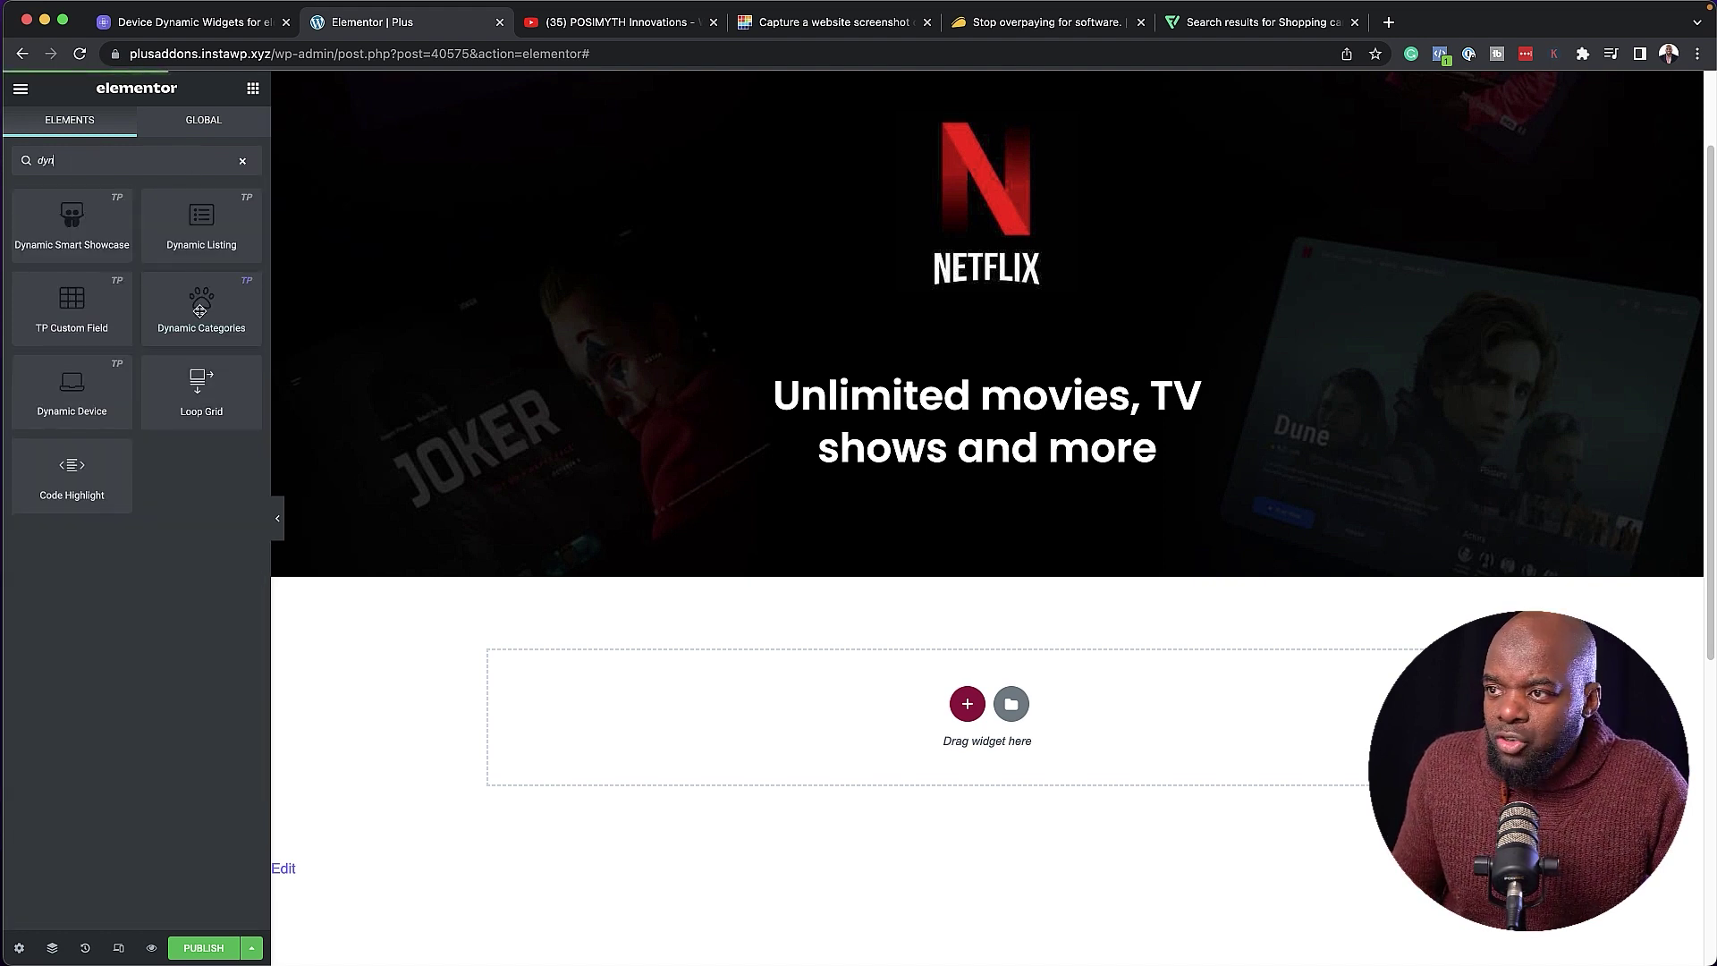
pyautogui.moveTo(70, 383); pyautogui.dragTo(981, 360)
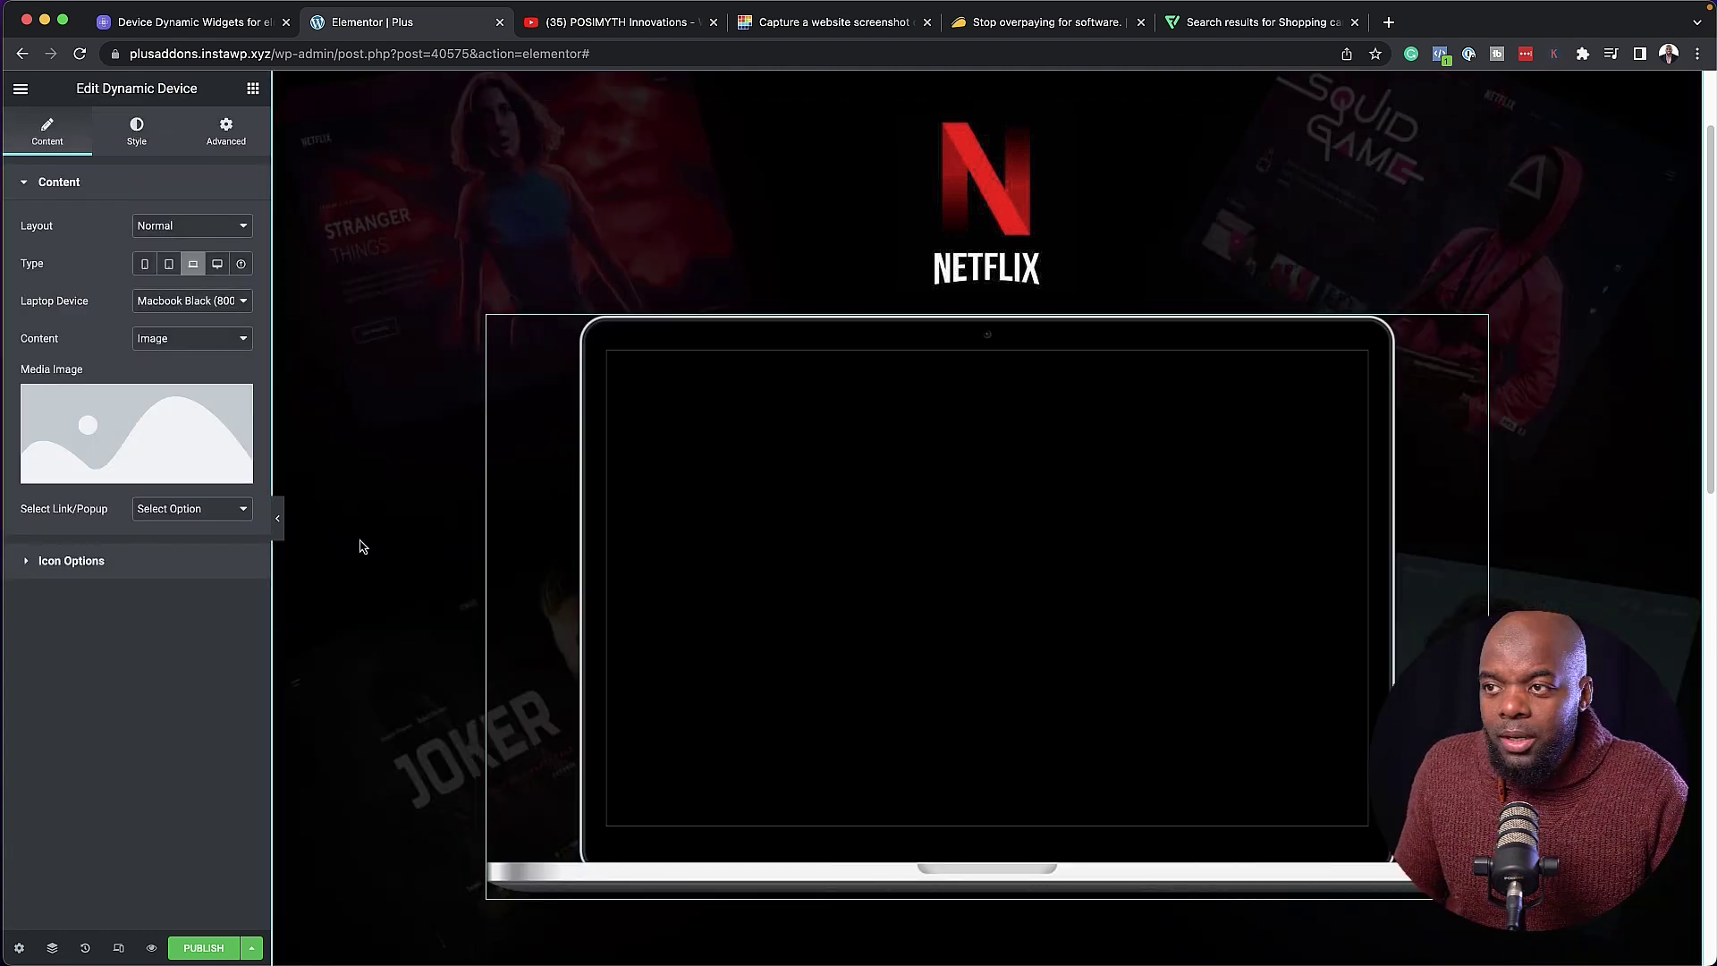
# Change the new Dynamic Device's type to desktop and open its content type options.
pyautogui.click(188, 307)
pyautogui.click(114, 306)
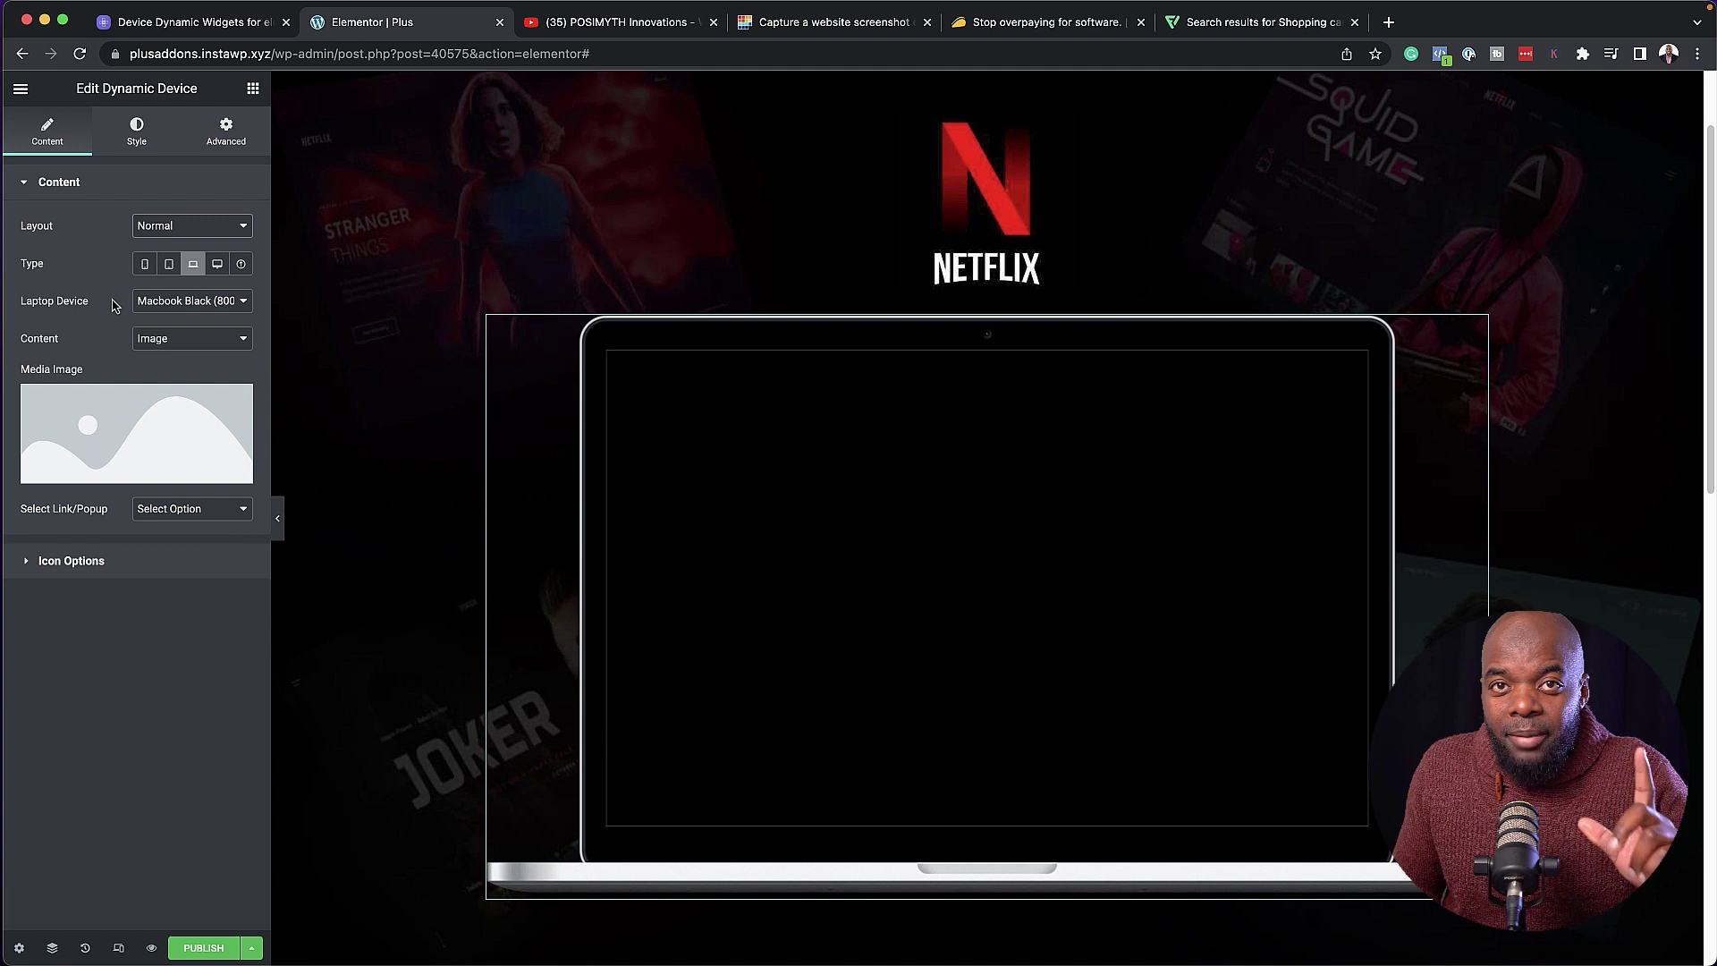
pyautogui.click(207, 309)
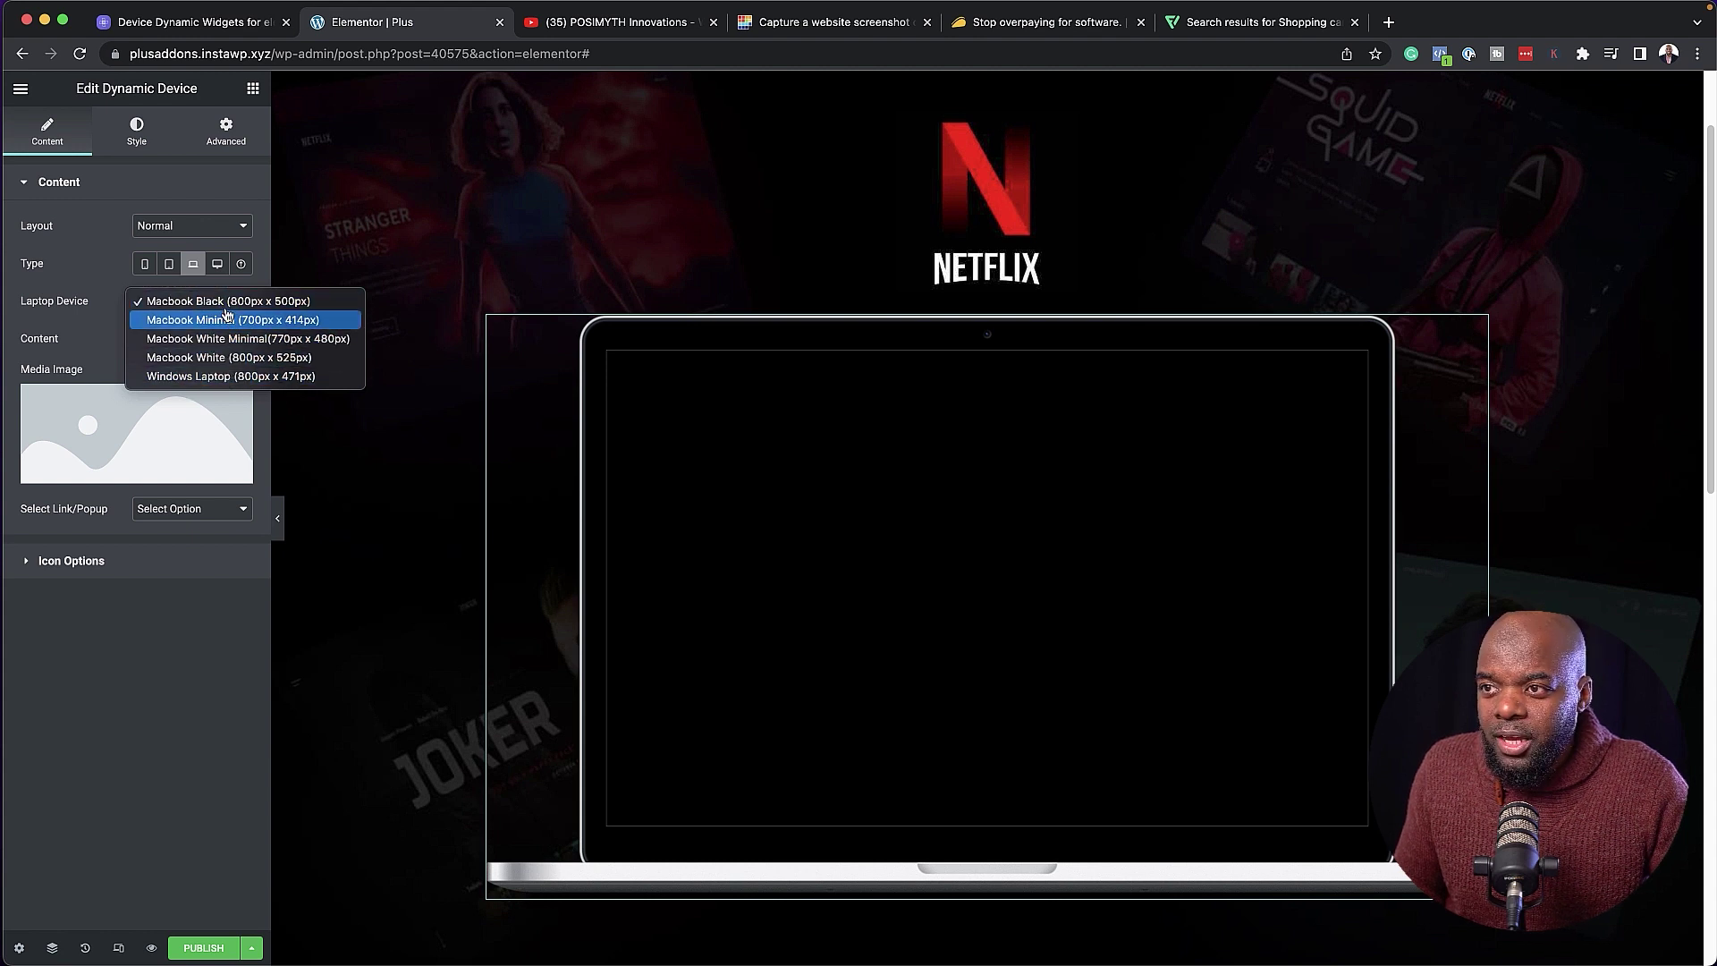
pyautogui.click(98, 317)
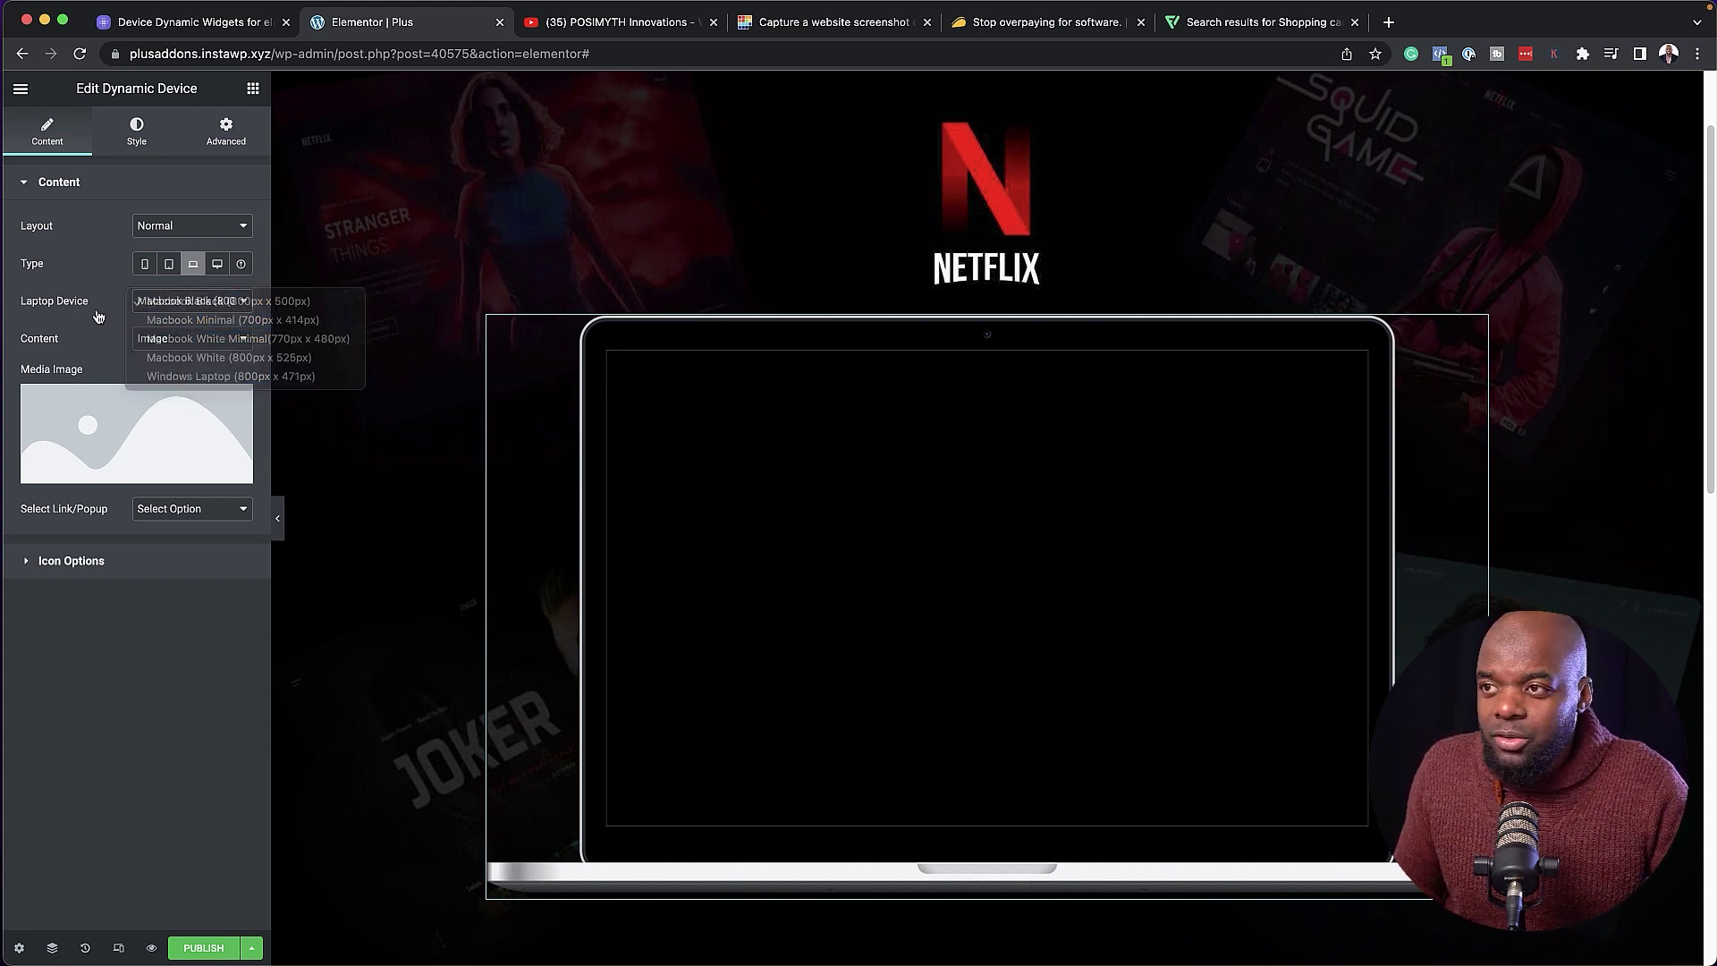
pyautogui.click(217, 267)
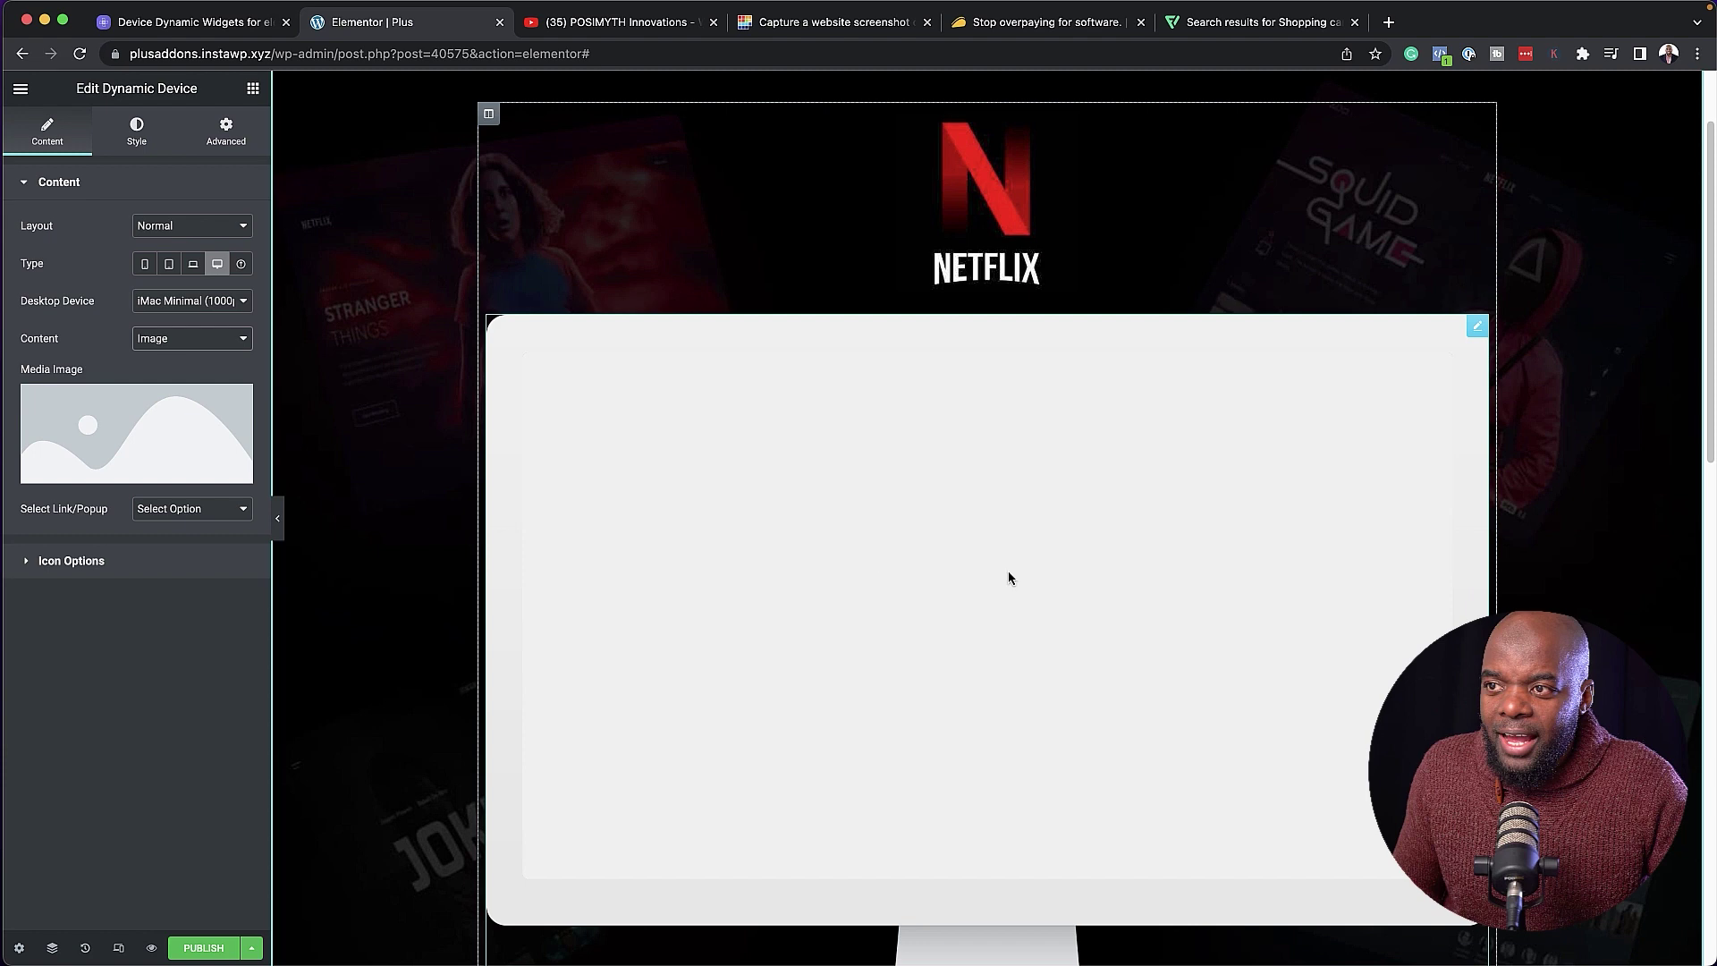
pyautogui.click(205, 341)
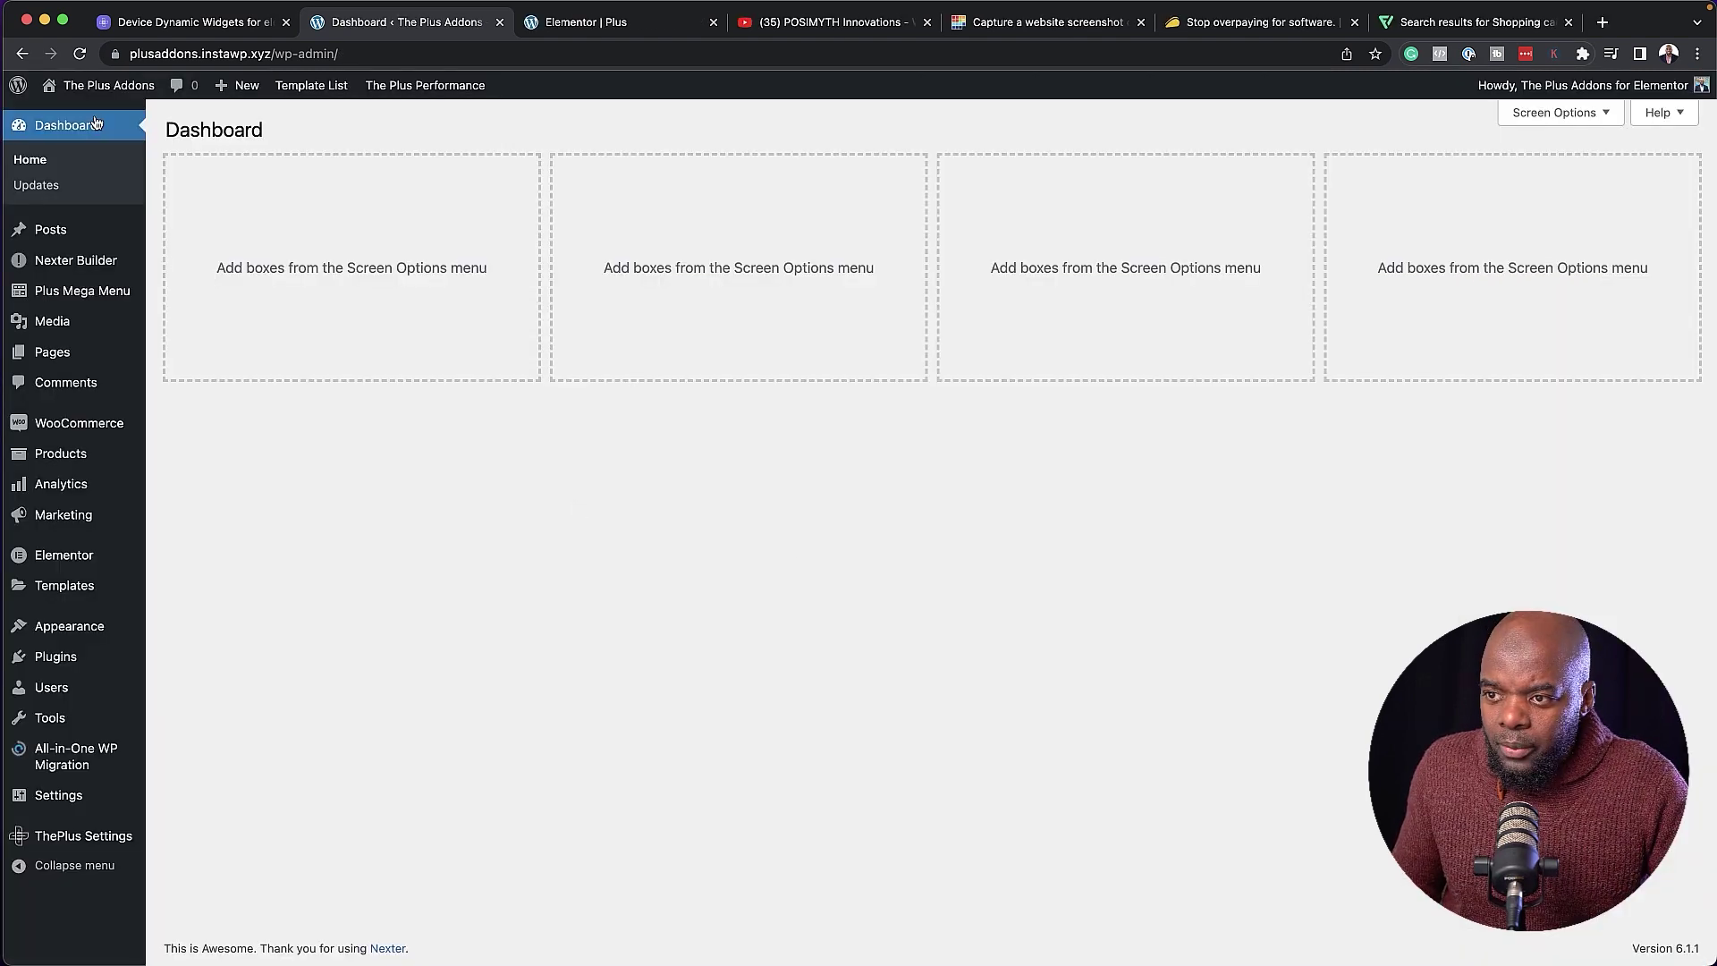
# Create a new Elementor template of type Section named "Mak Video" and dismiss the template library.
pyautogui.moveTo(73, 583)
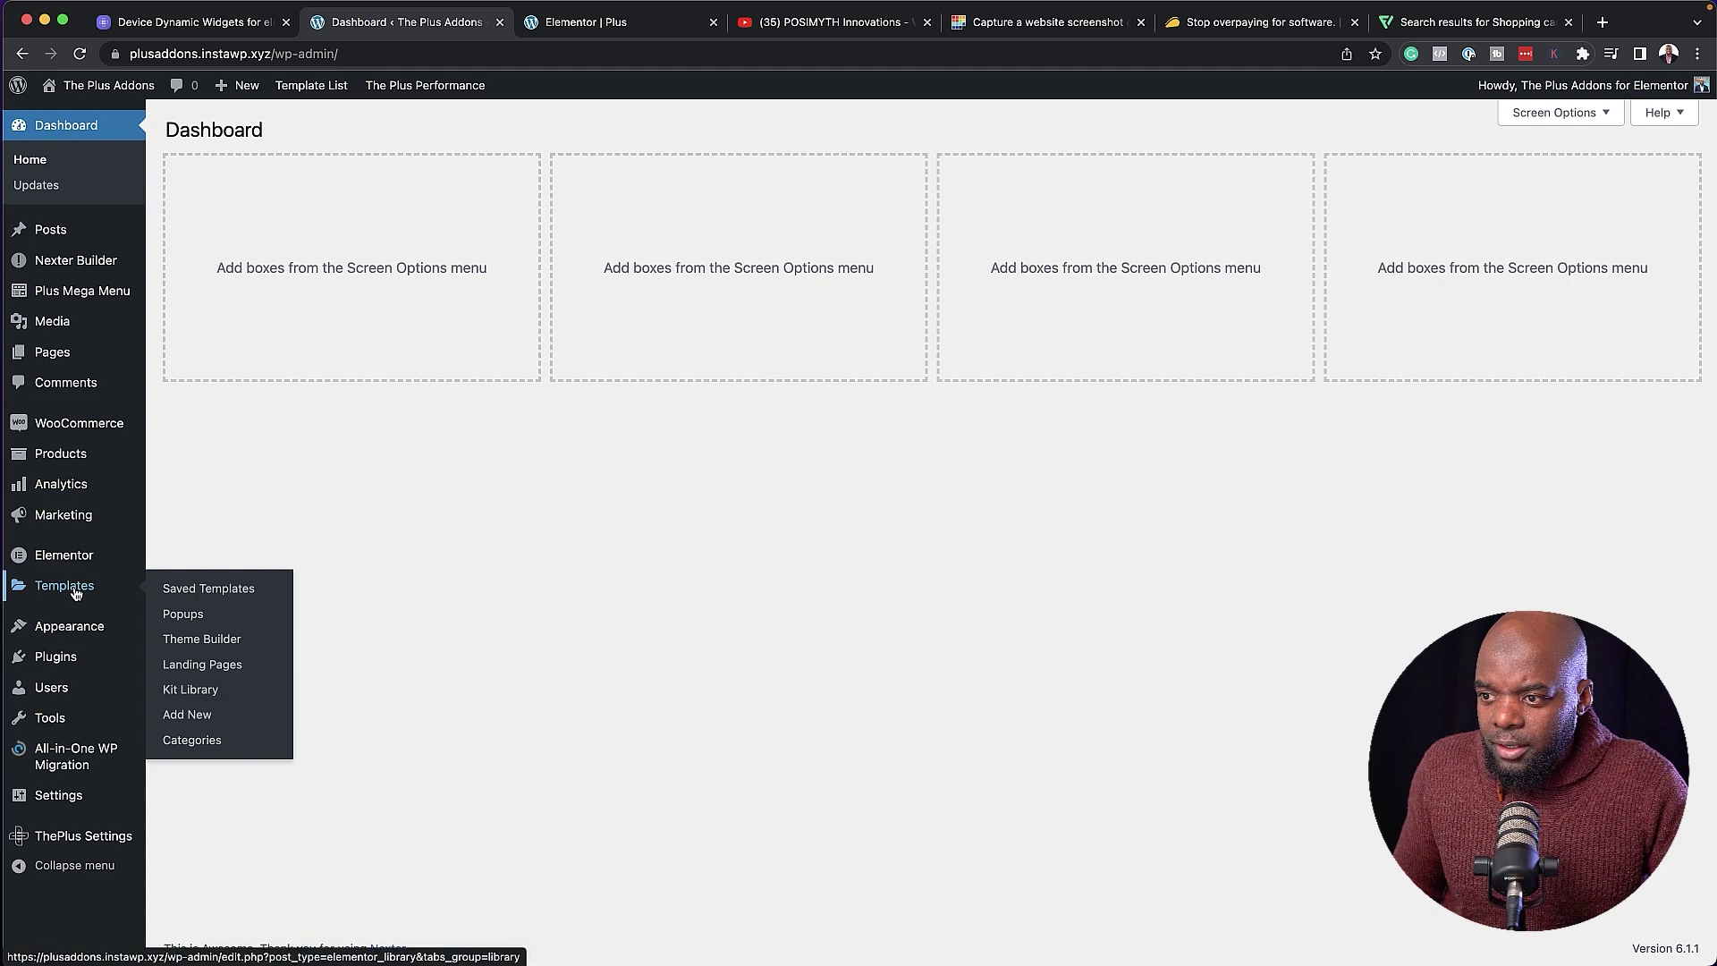
pyautogui.click(213, 722)
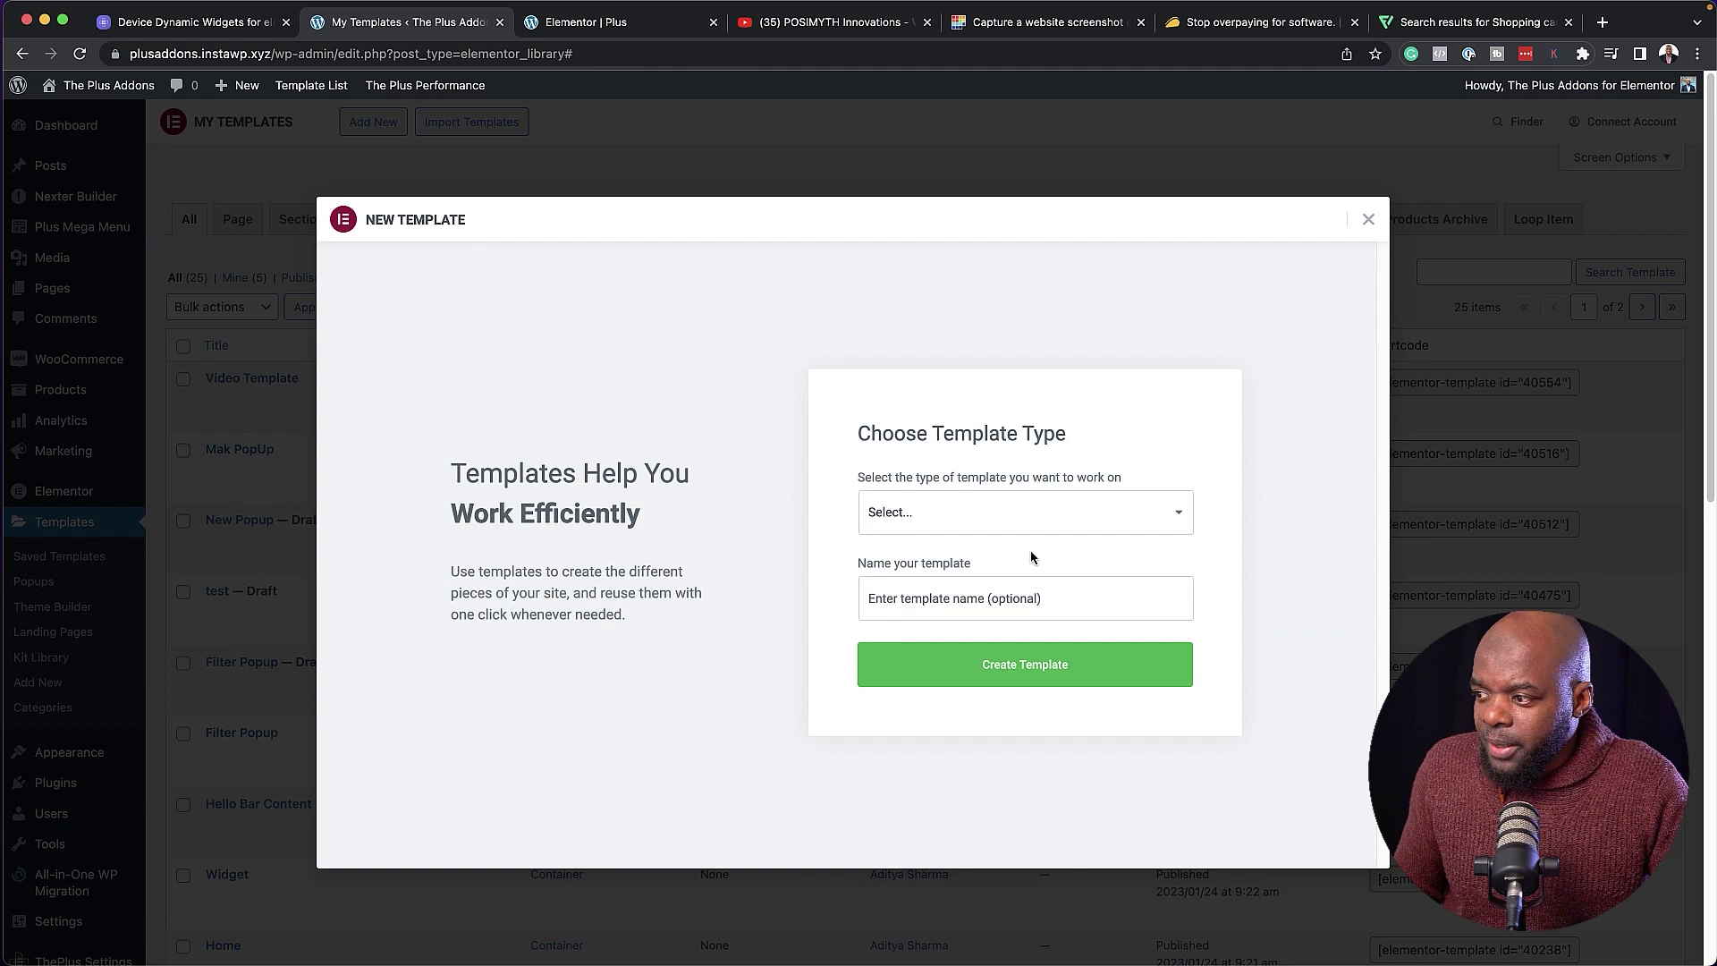
pyautogui.click(1018, 516)
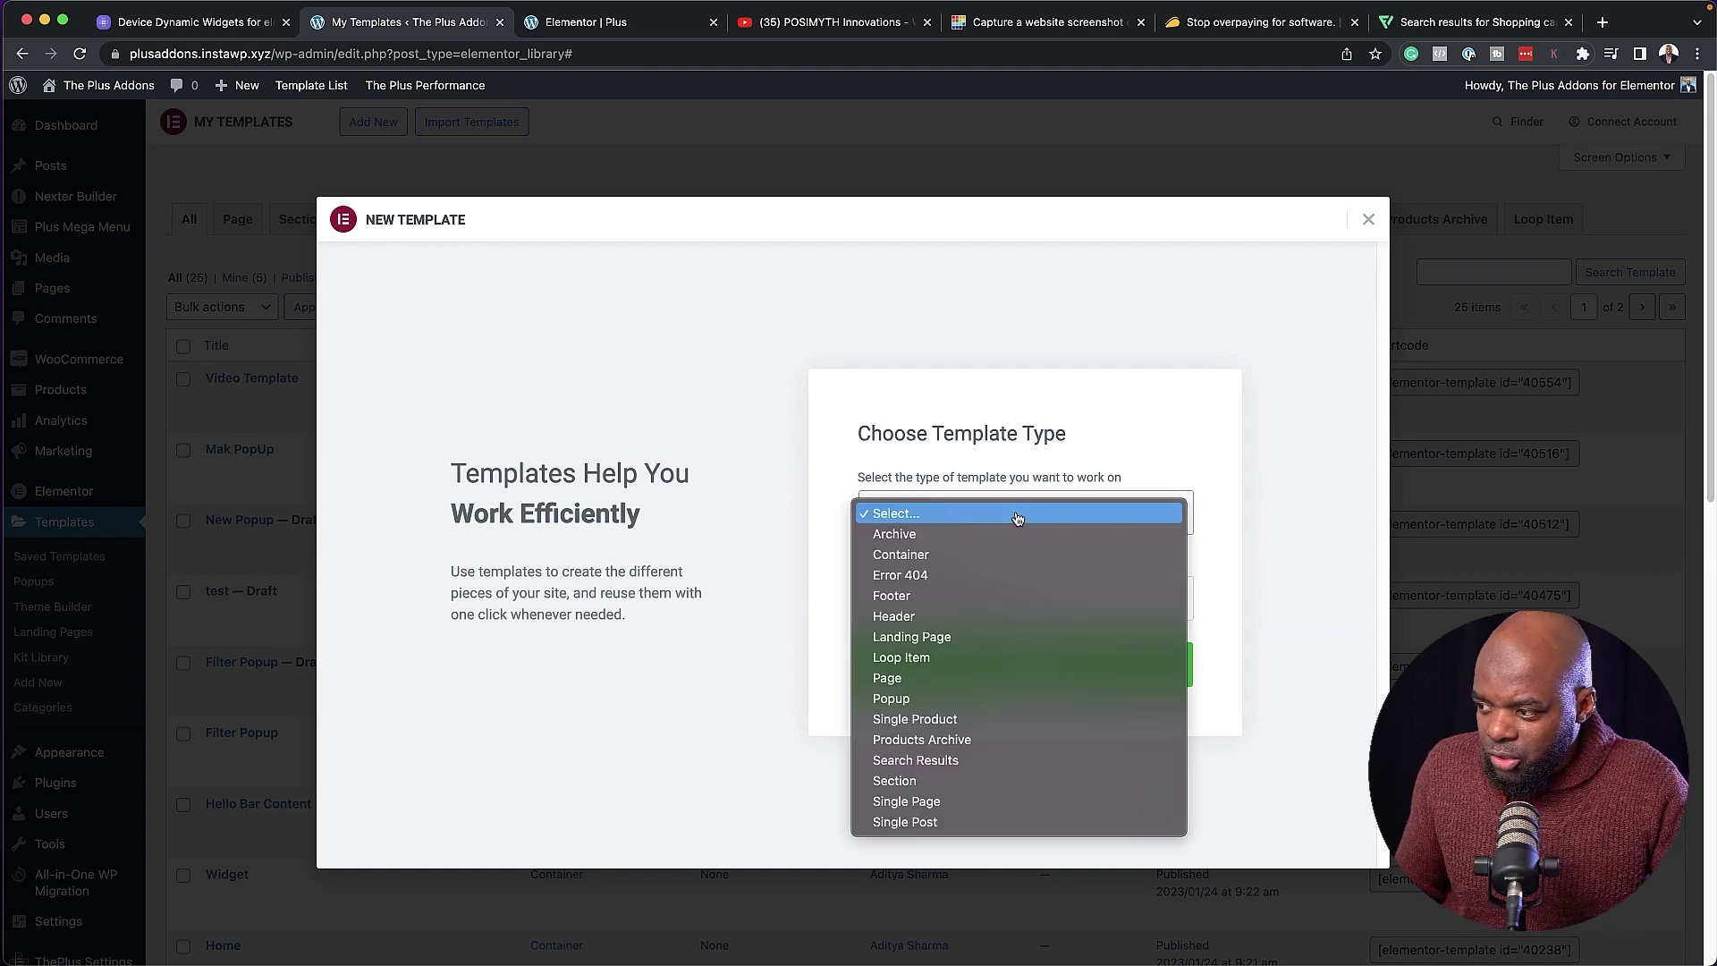
pyautogui.click(990, 782)
pyautogui.click(921, 599)
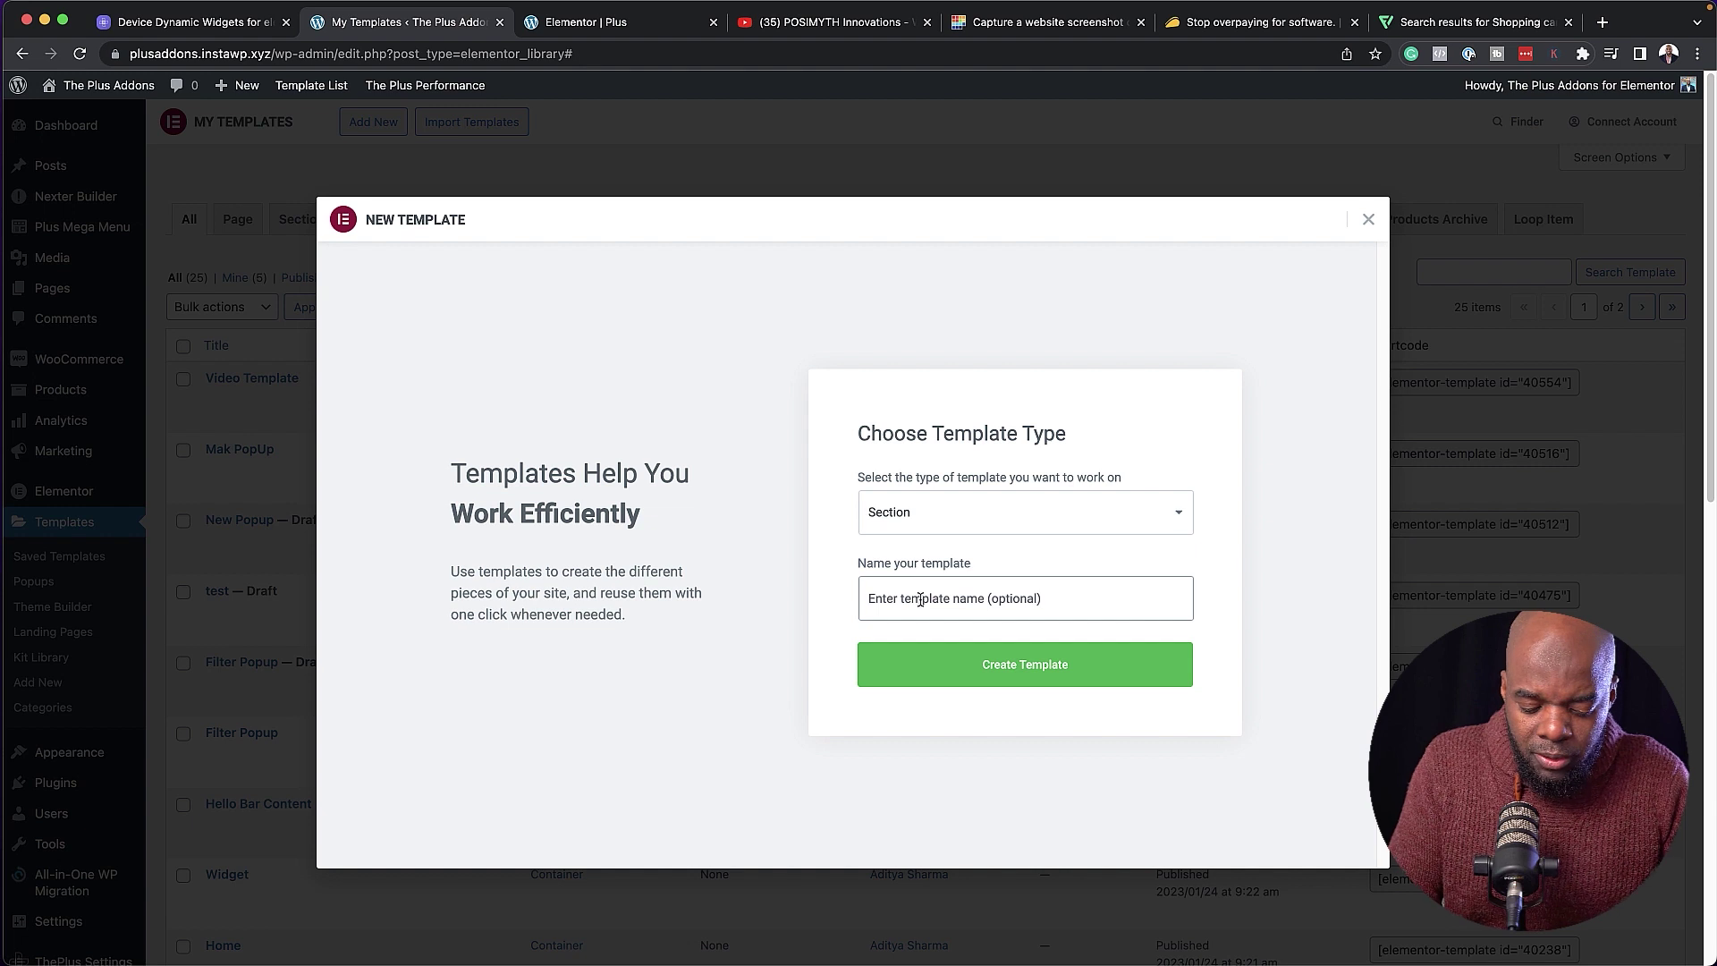
pyautogui.write('Mak Vide')
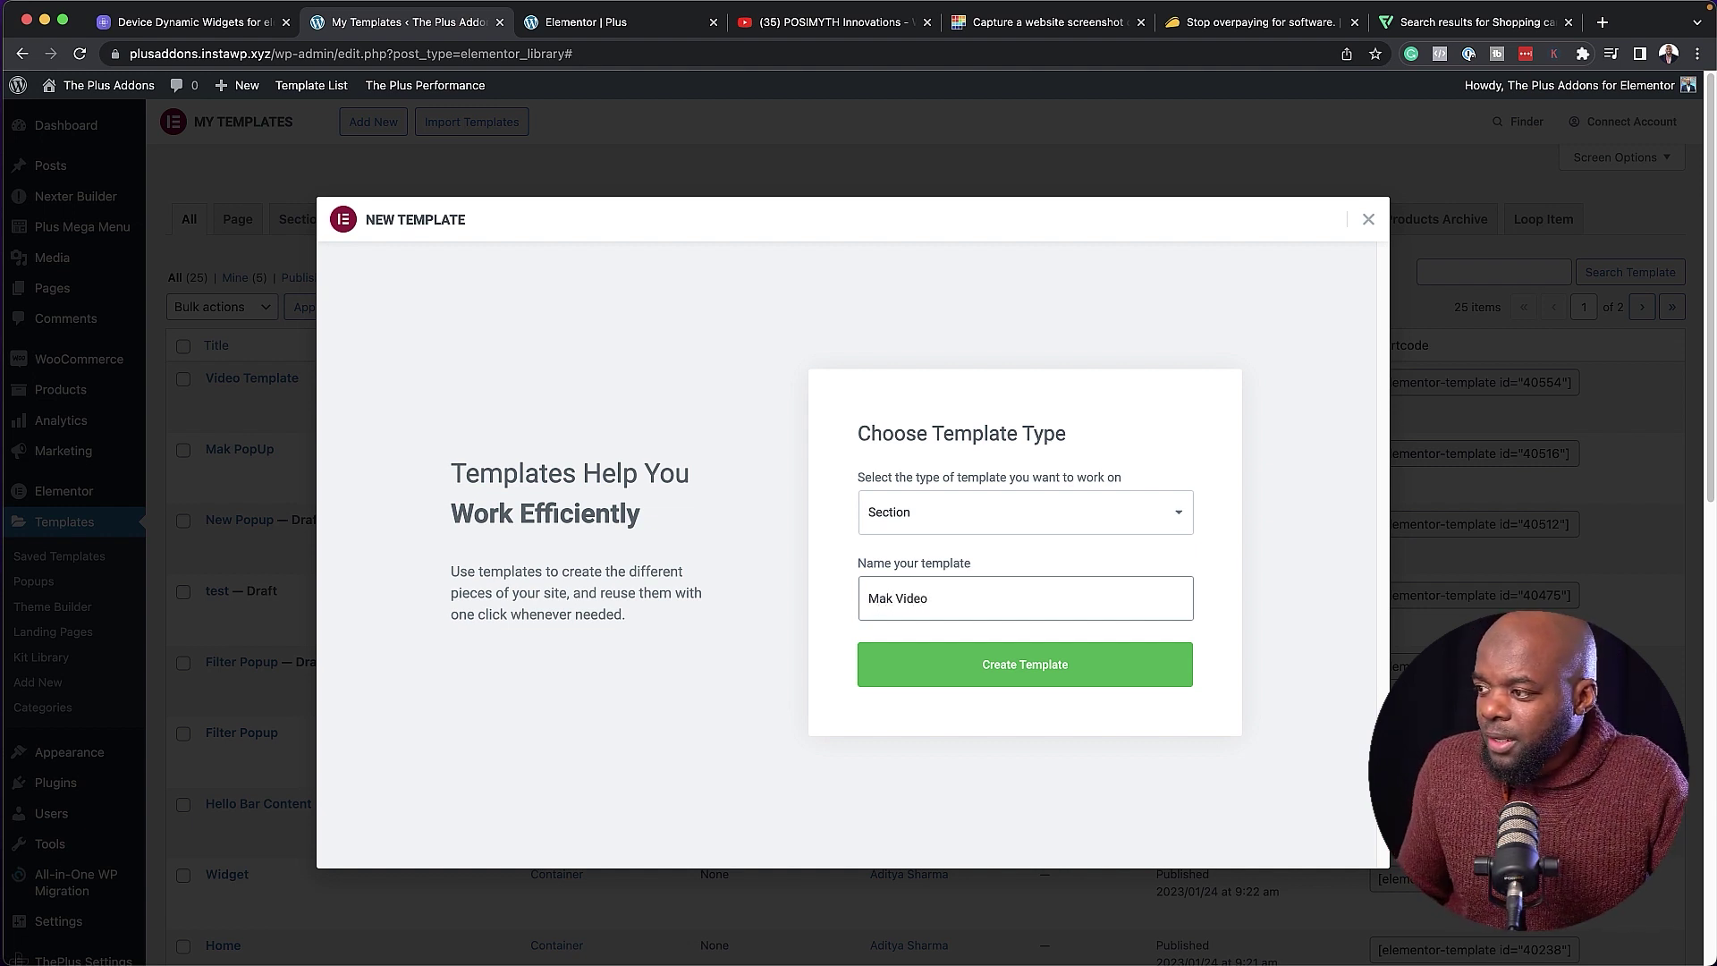
pyautogui.write('o')
pyautogui.click(999, 666)
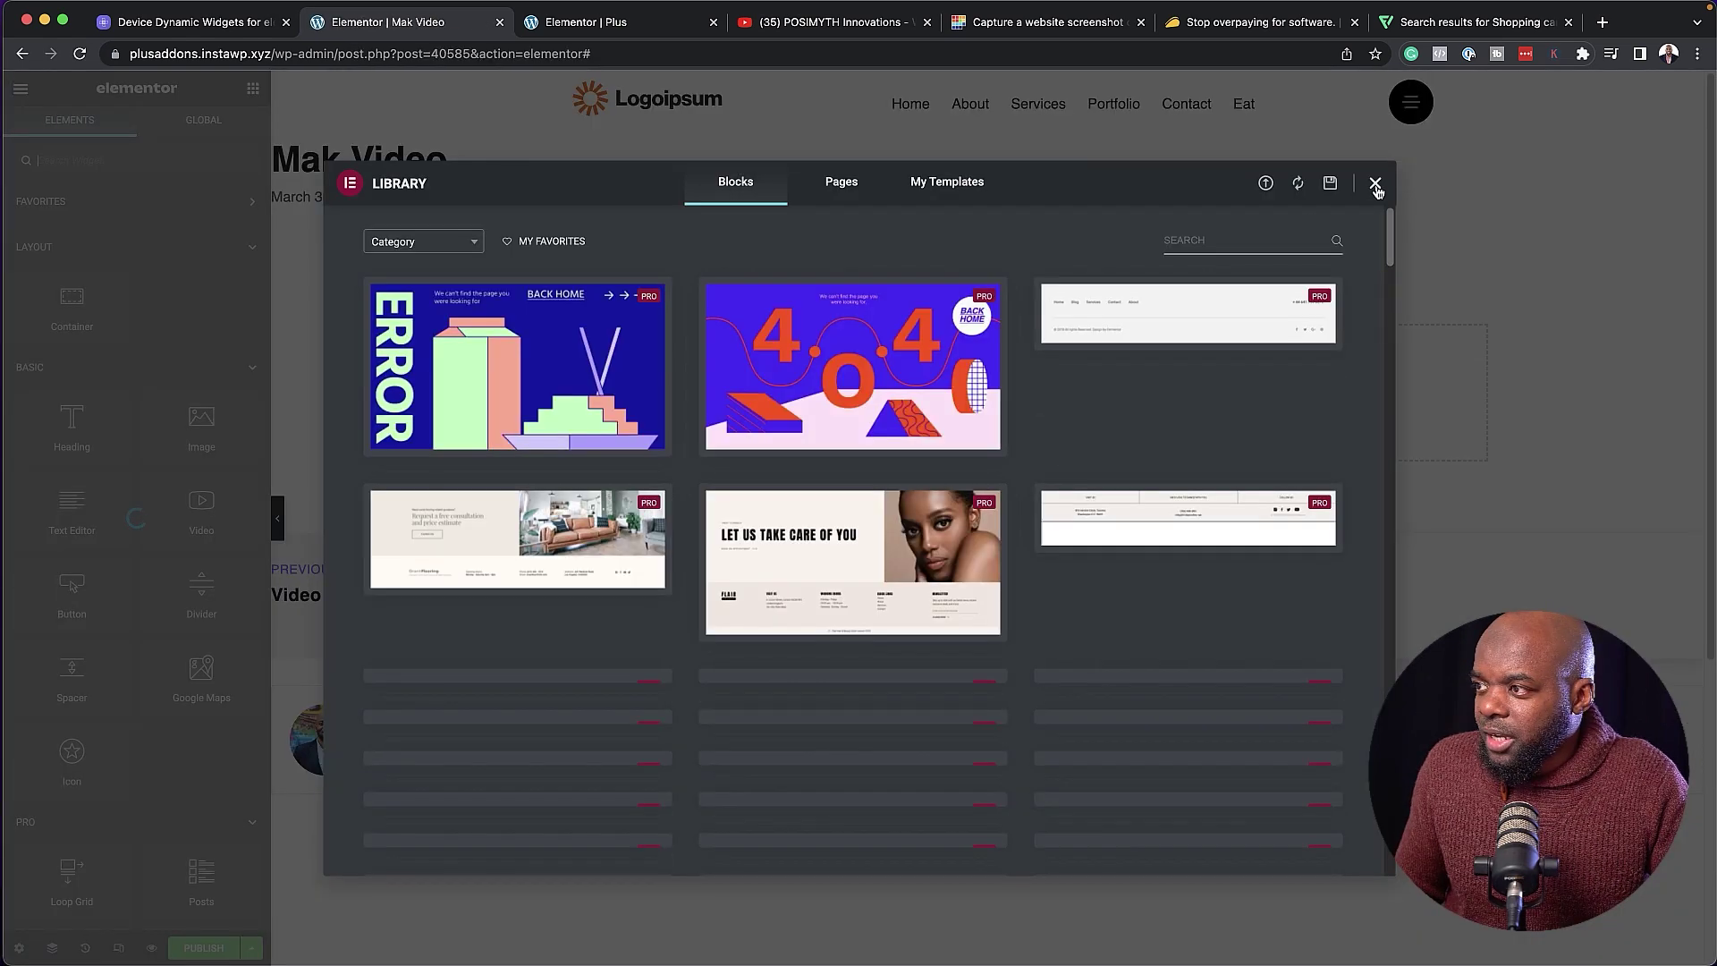
pyautogui.click(1375, 184)
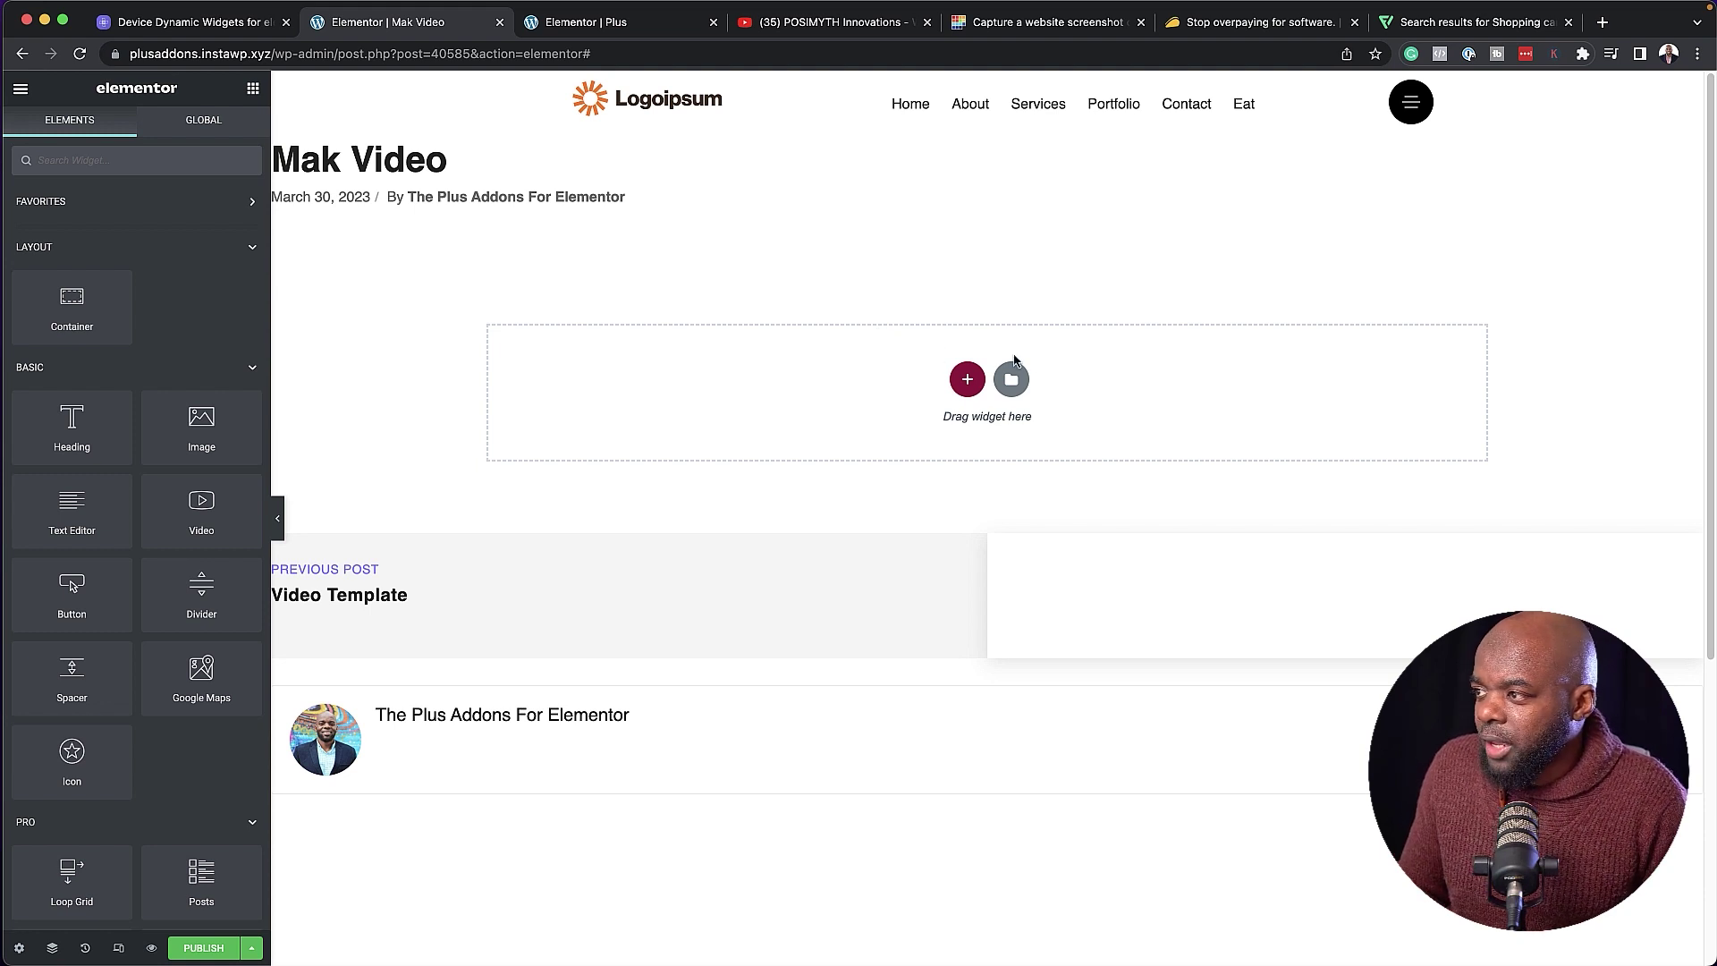
# Add a single vertical container to the template and place the TP Video widget inside it.
pyautogui.click(964, 382)
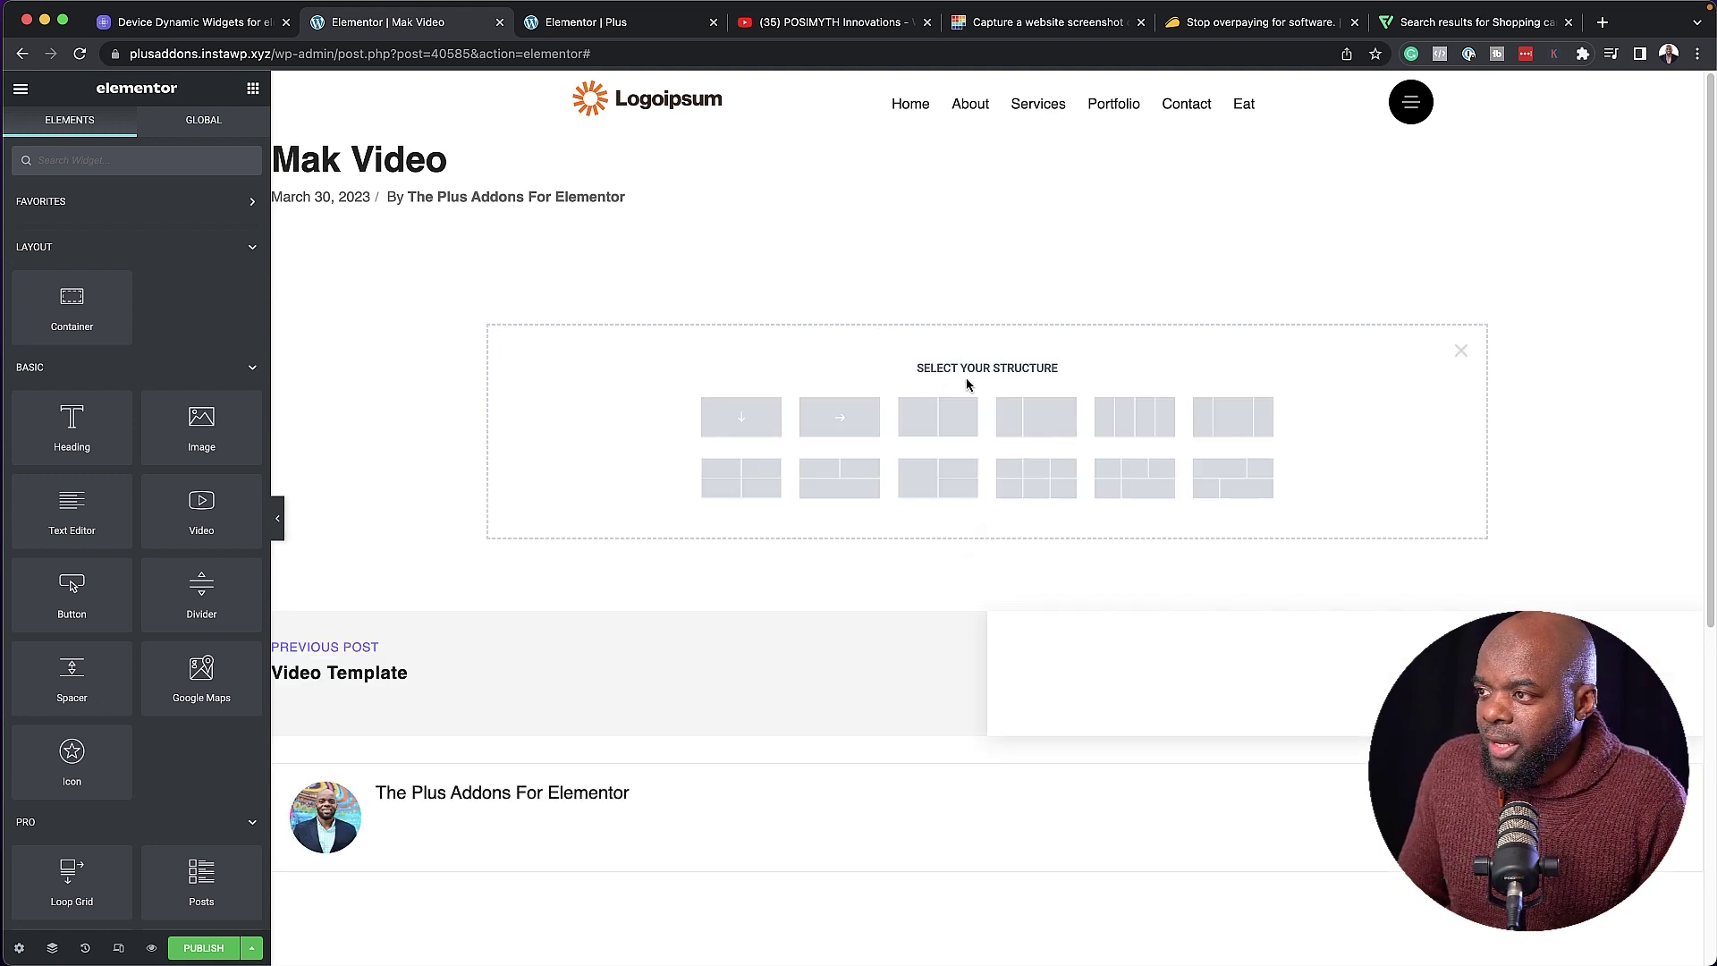
pyautogui.click(741, 418)
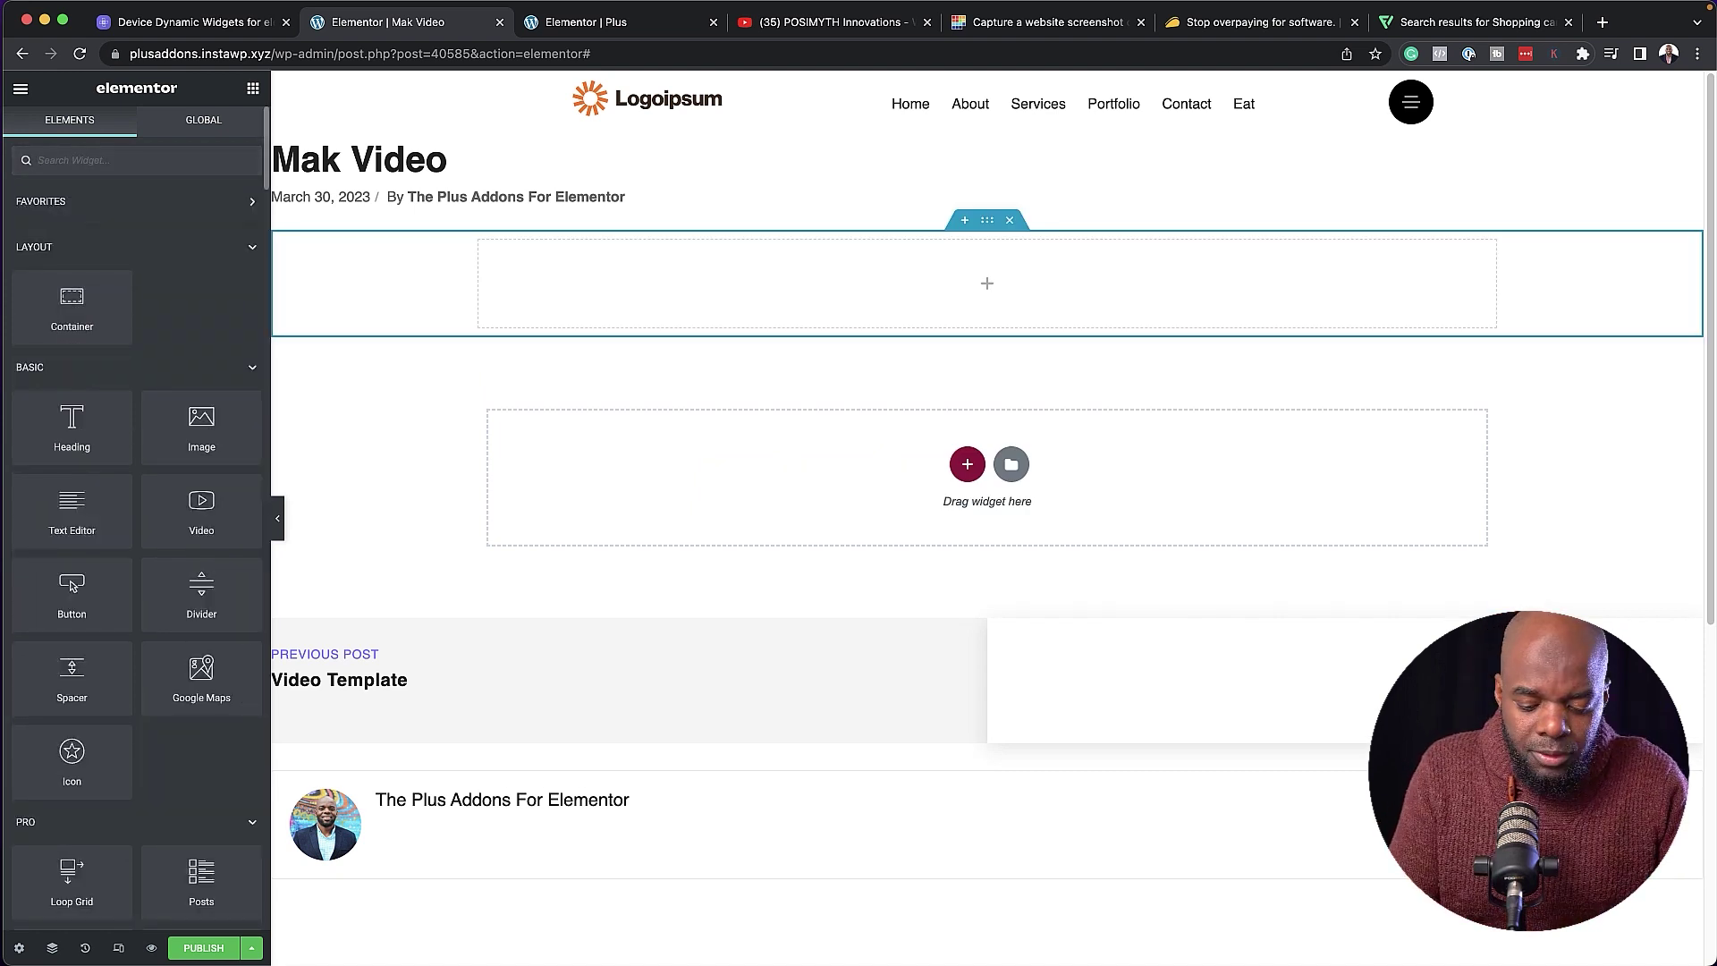
pyautogui.write('video')
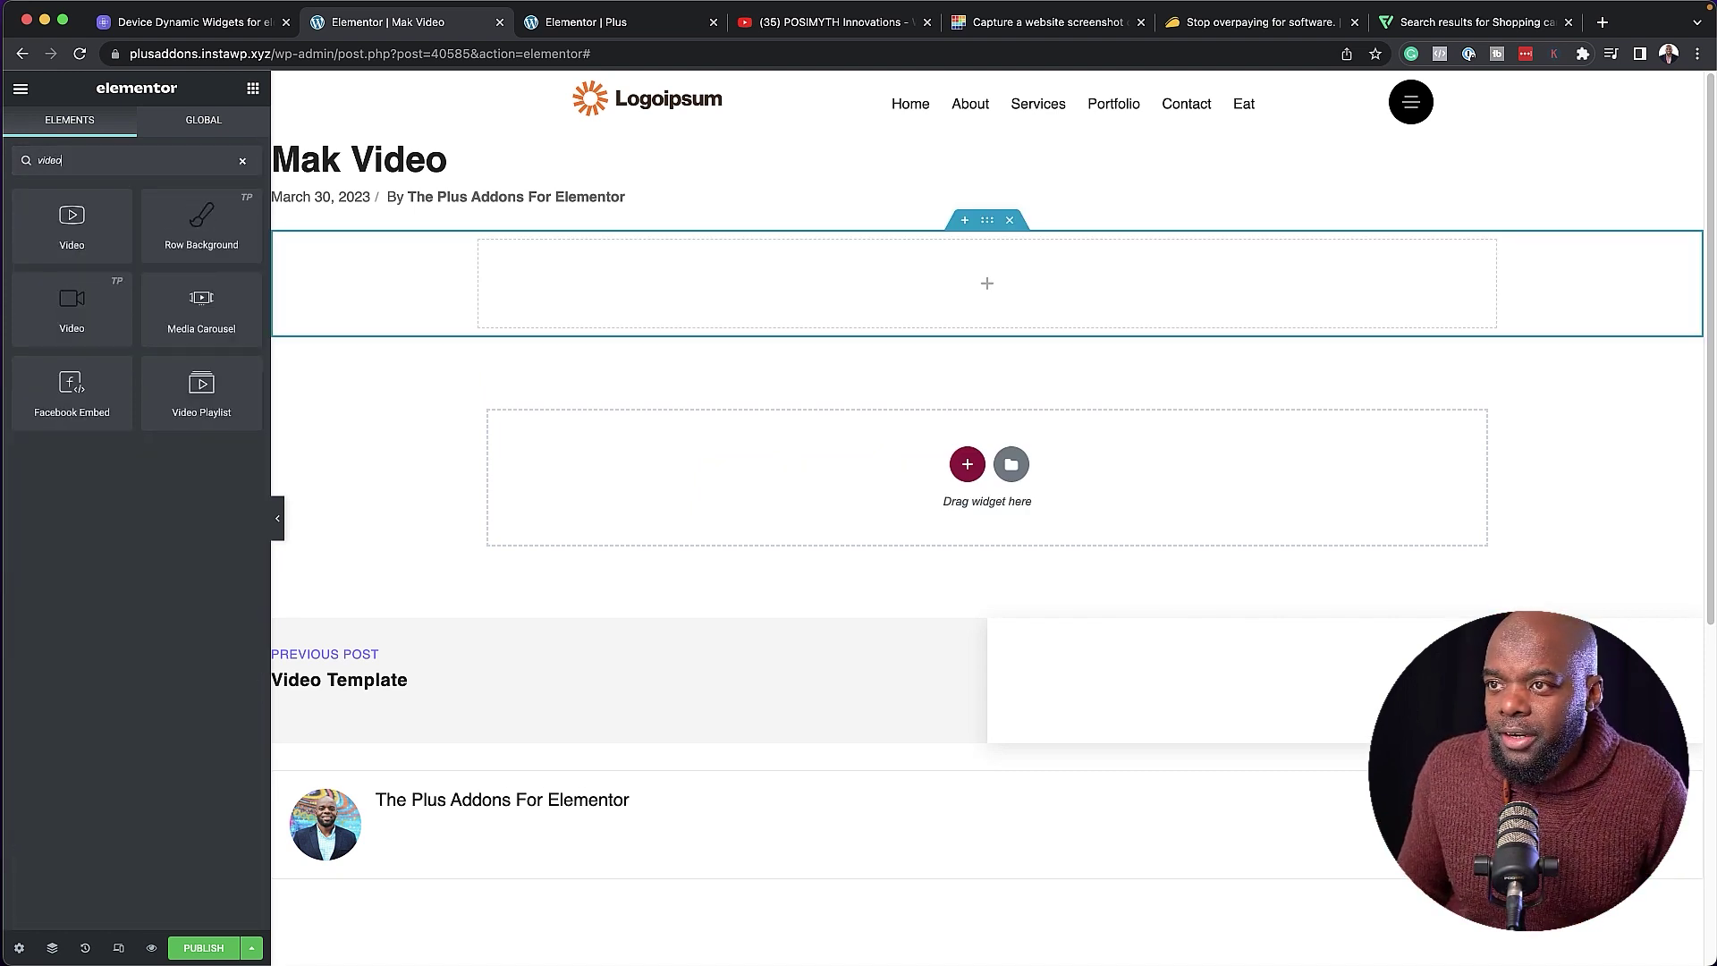
pyautogui.moveTo(79, 302); pyautogui.dragTo(636, 272)
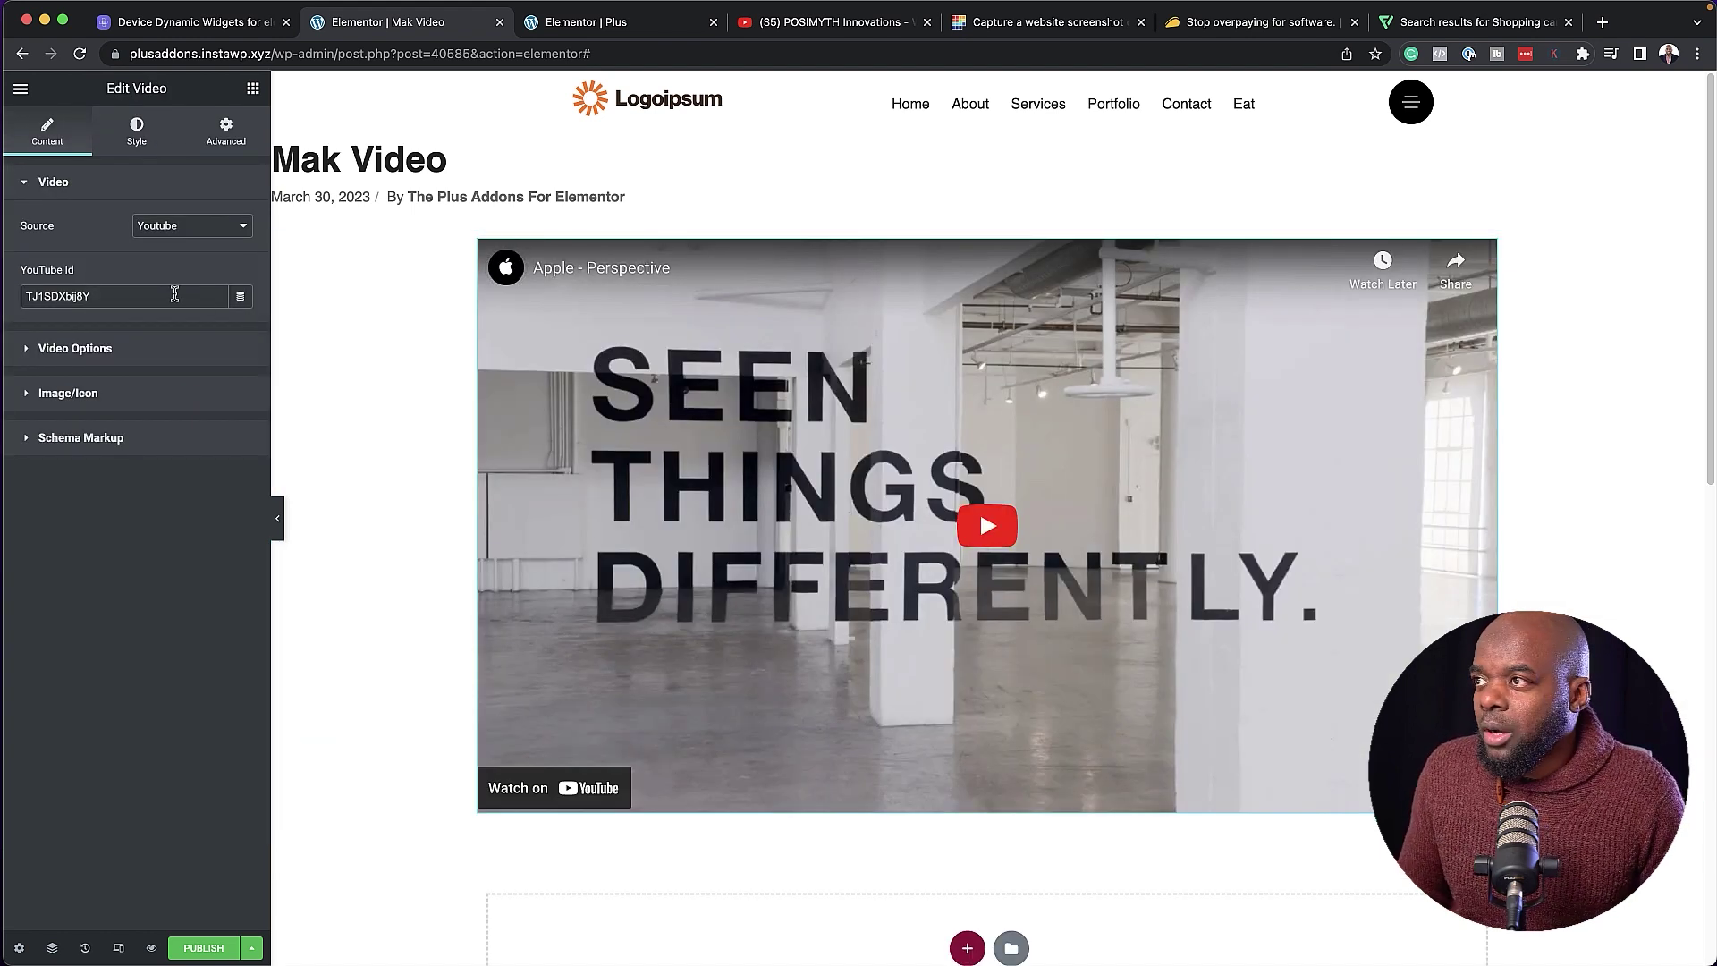
# Switch to the POSIMYTH YouTube channel and copy the share link of its "How to Filter Everything in Elementor" video.
pyautogui.click(844, 25)
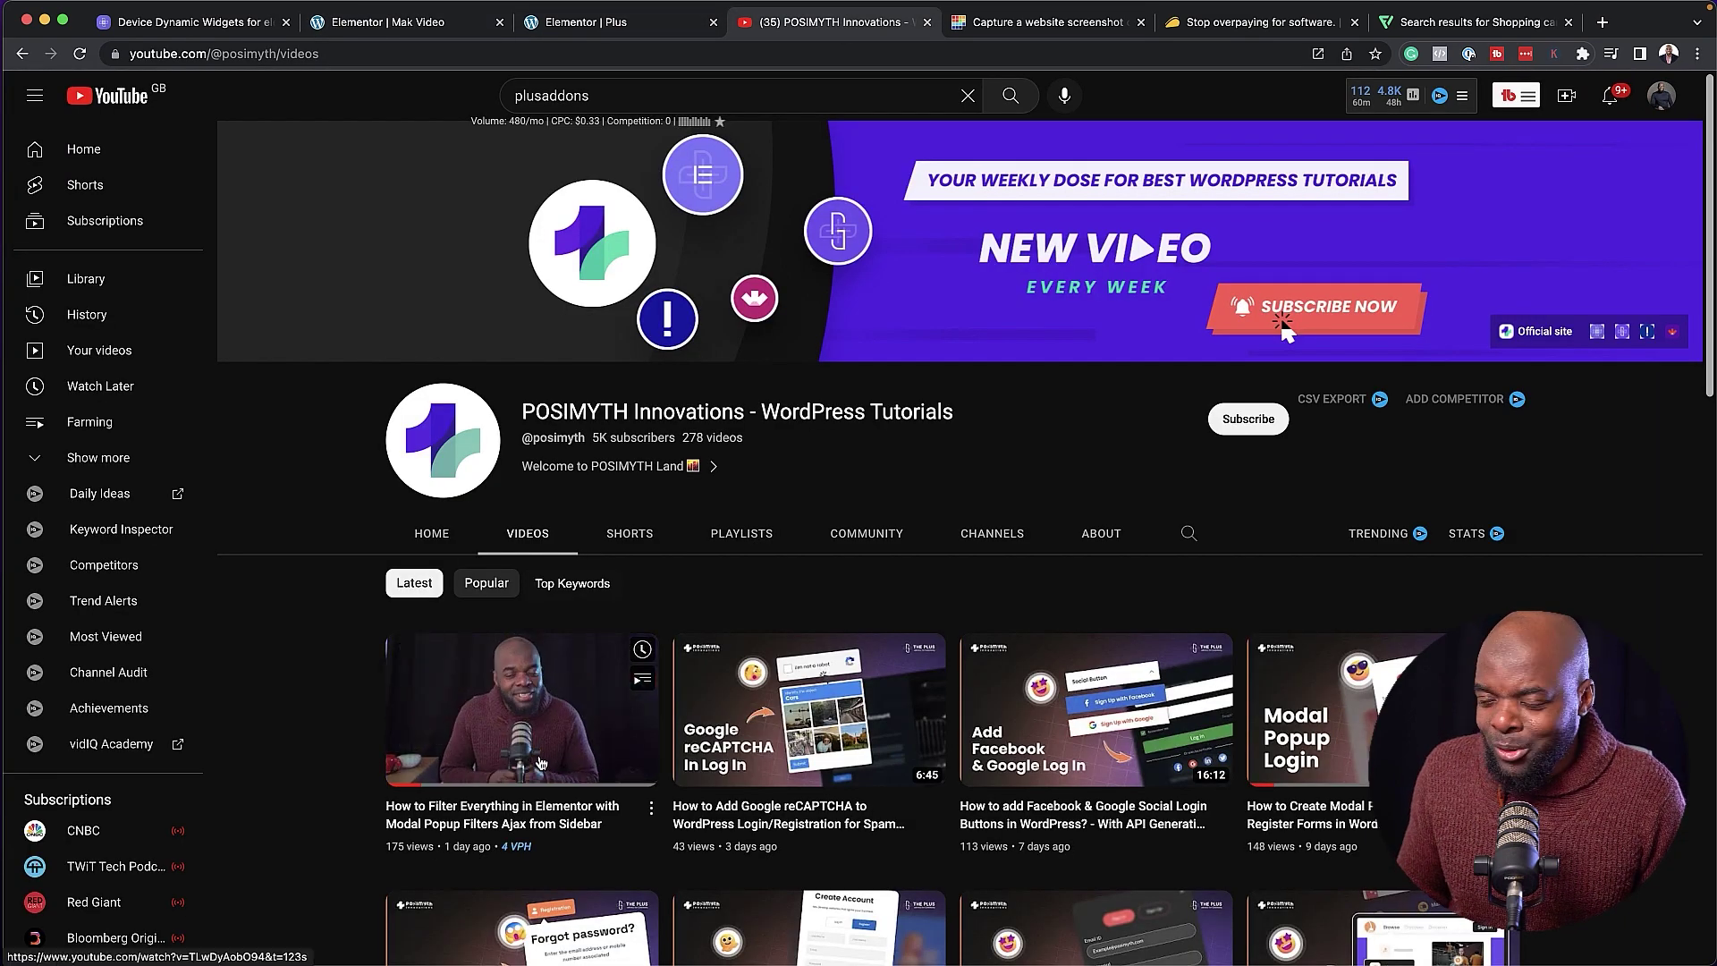
pyautogui.click(651, 810)
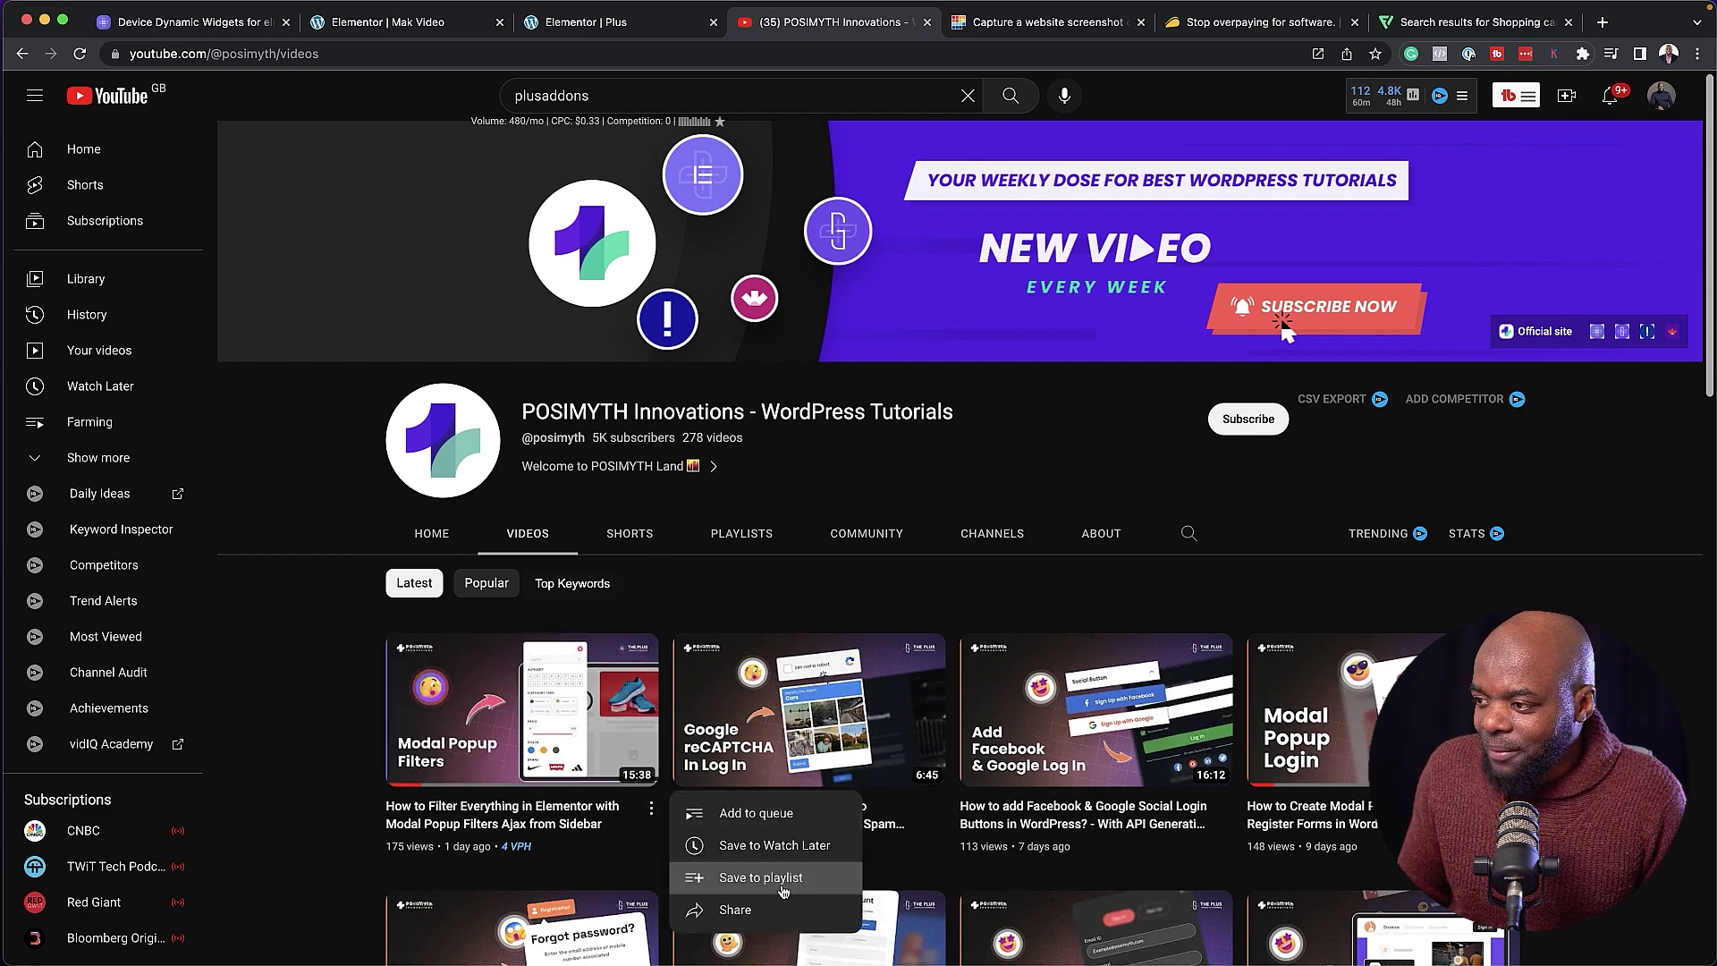
pyautogui.click(751, 912)
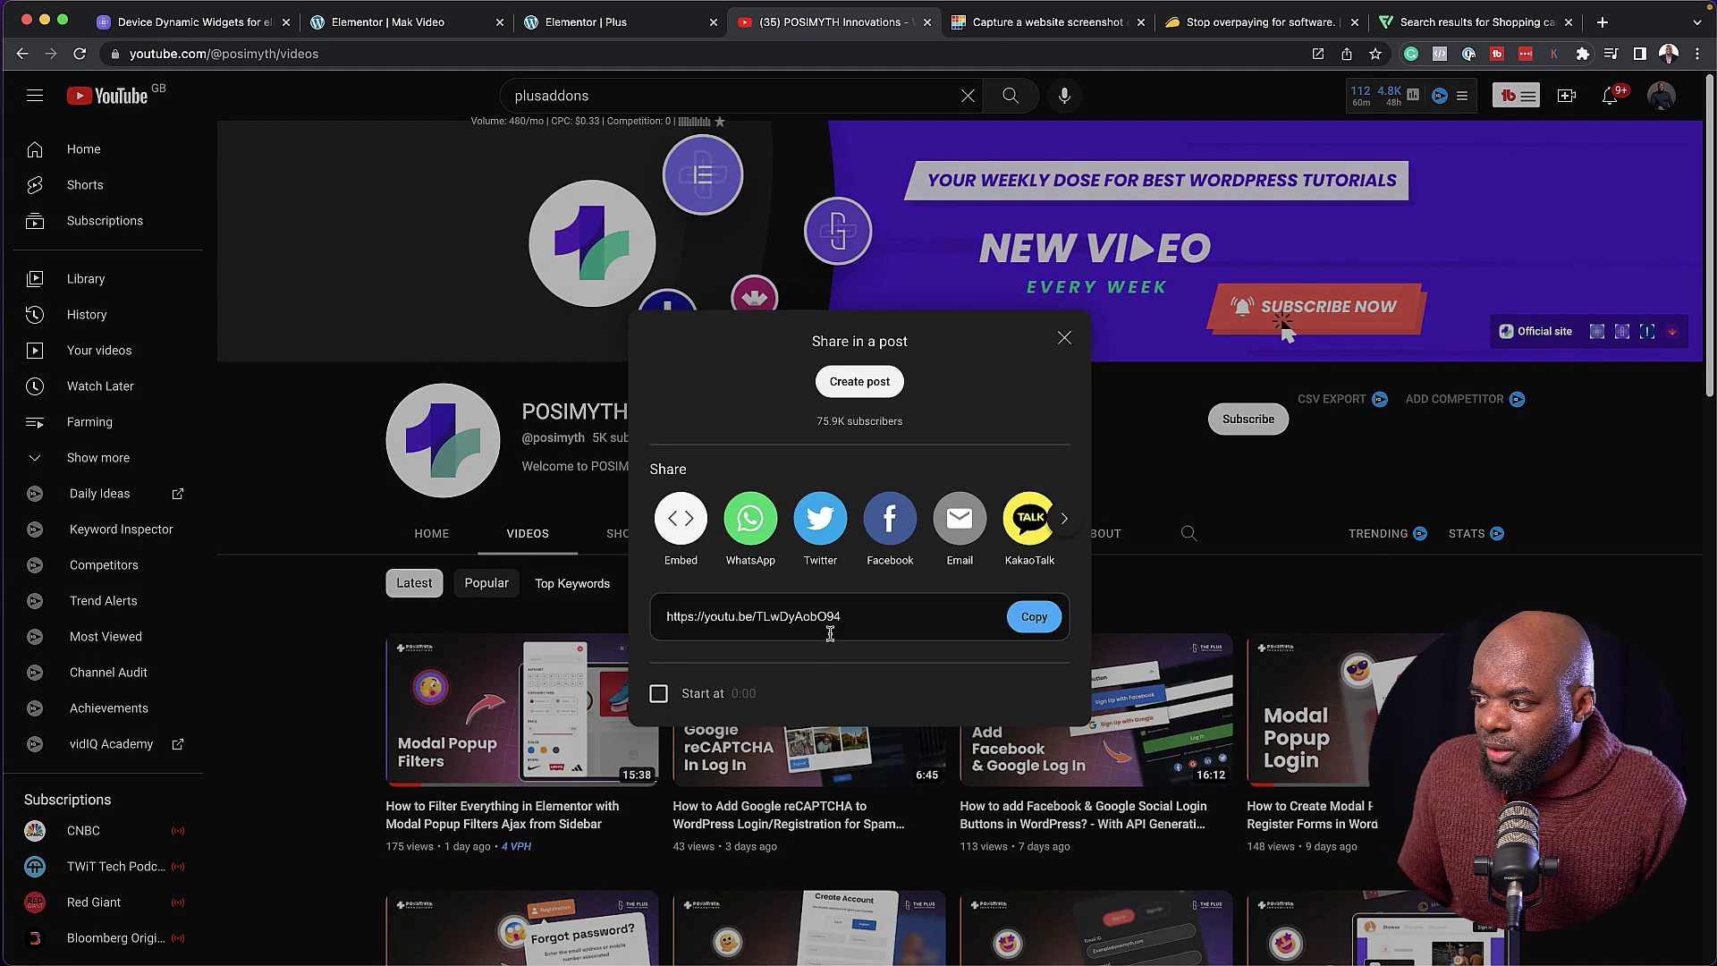
pyautogui.click(1034, 619)
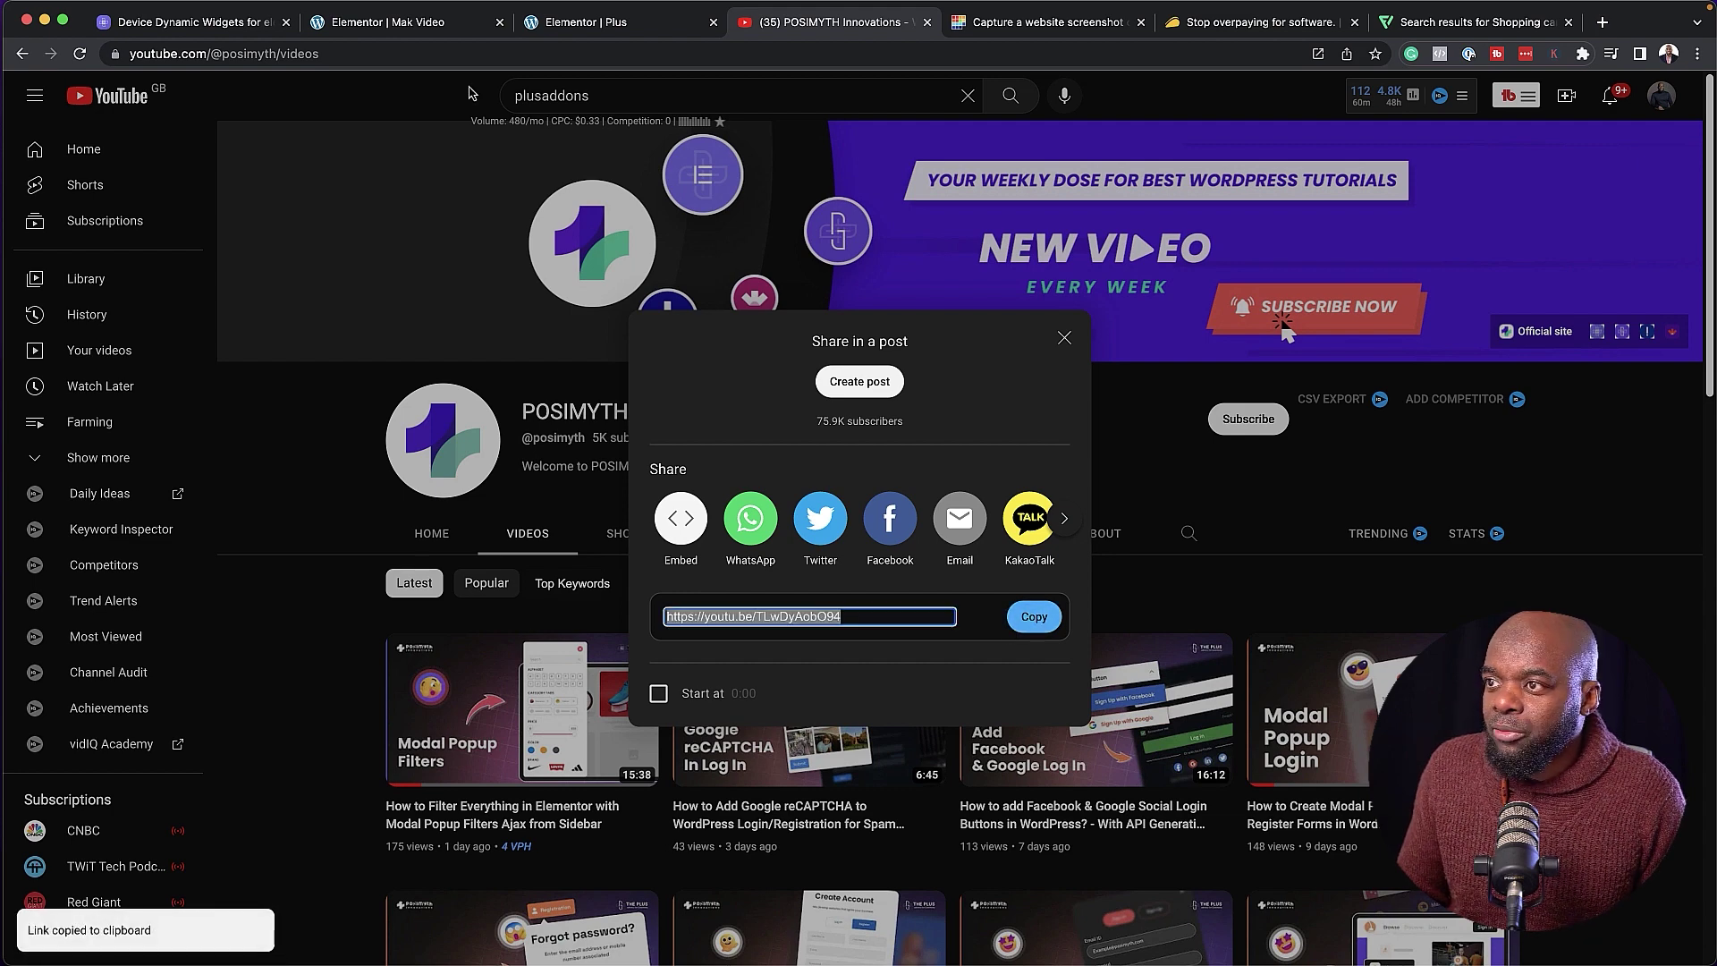
# Replace the YouTube Id in the Mak Video template with the copied video's ID, TLwDyAobO94, without the link prefix.
pyautogui.click(420, 25)
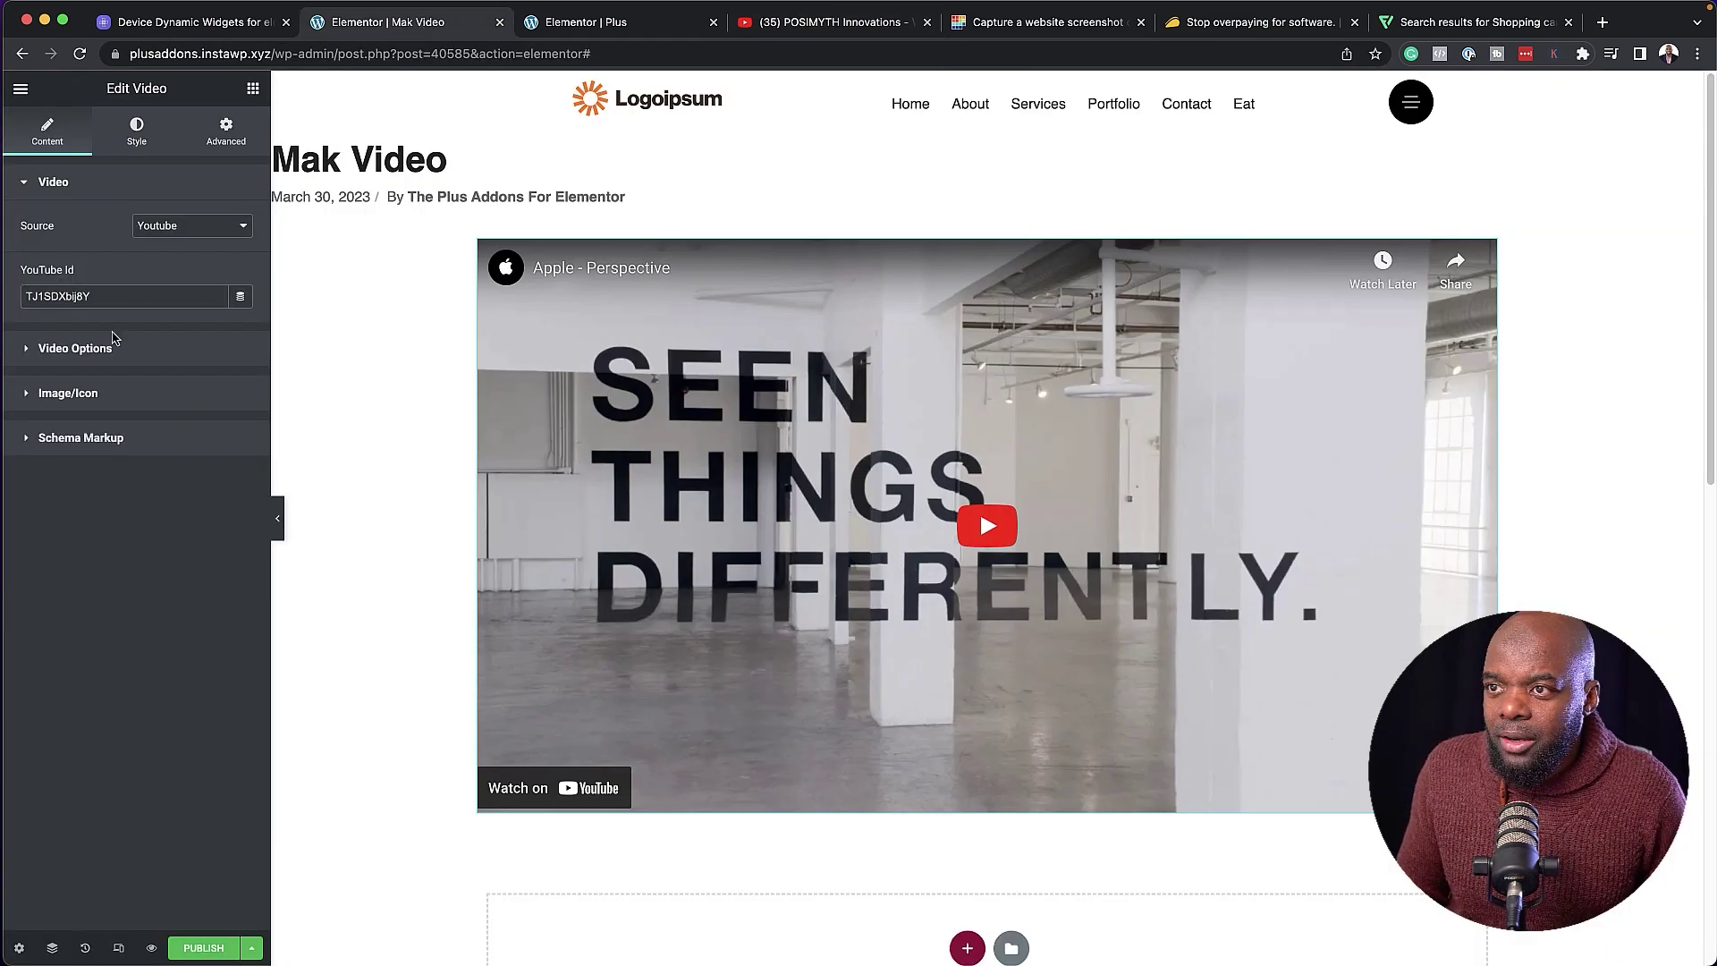
pyautogui.doubleClick(114, 296)
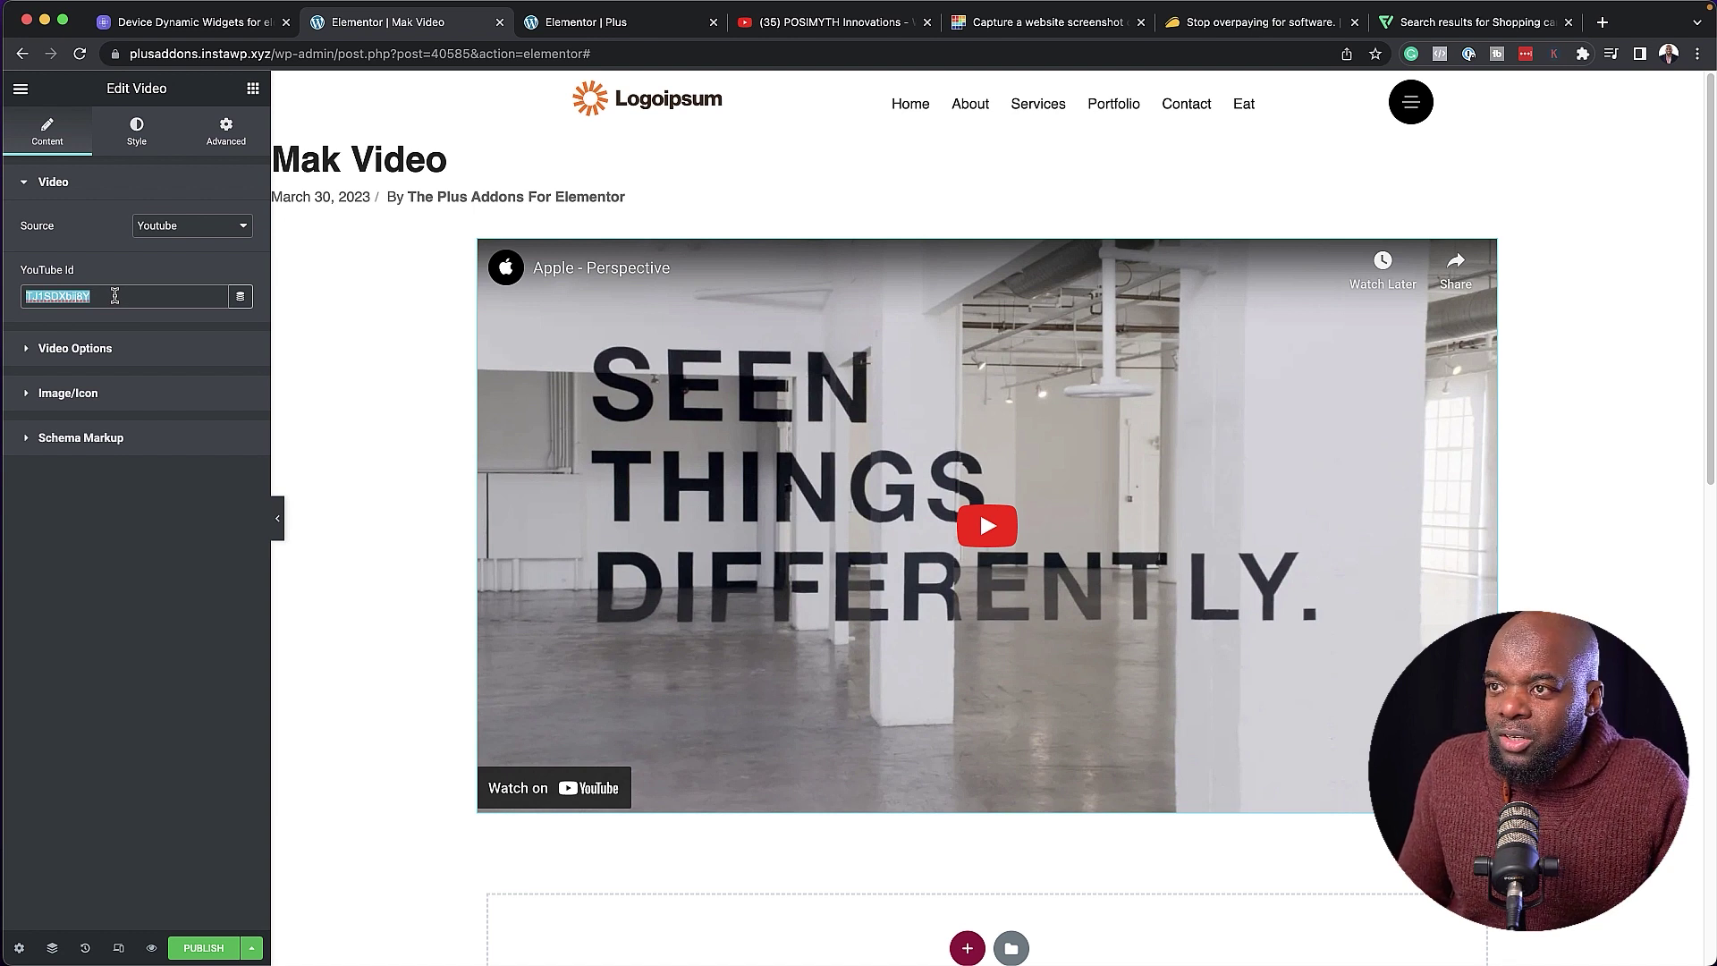
pyautogui.press('super+v')
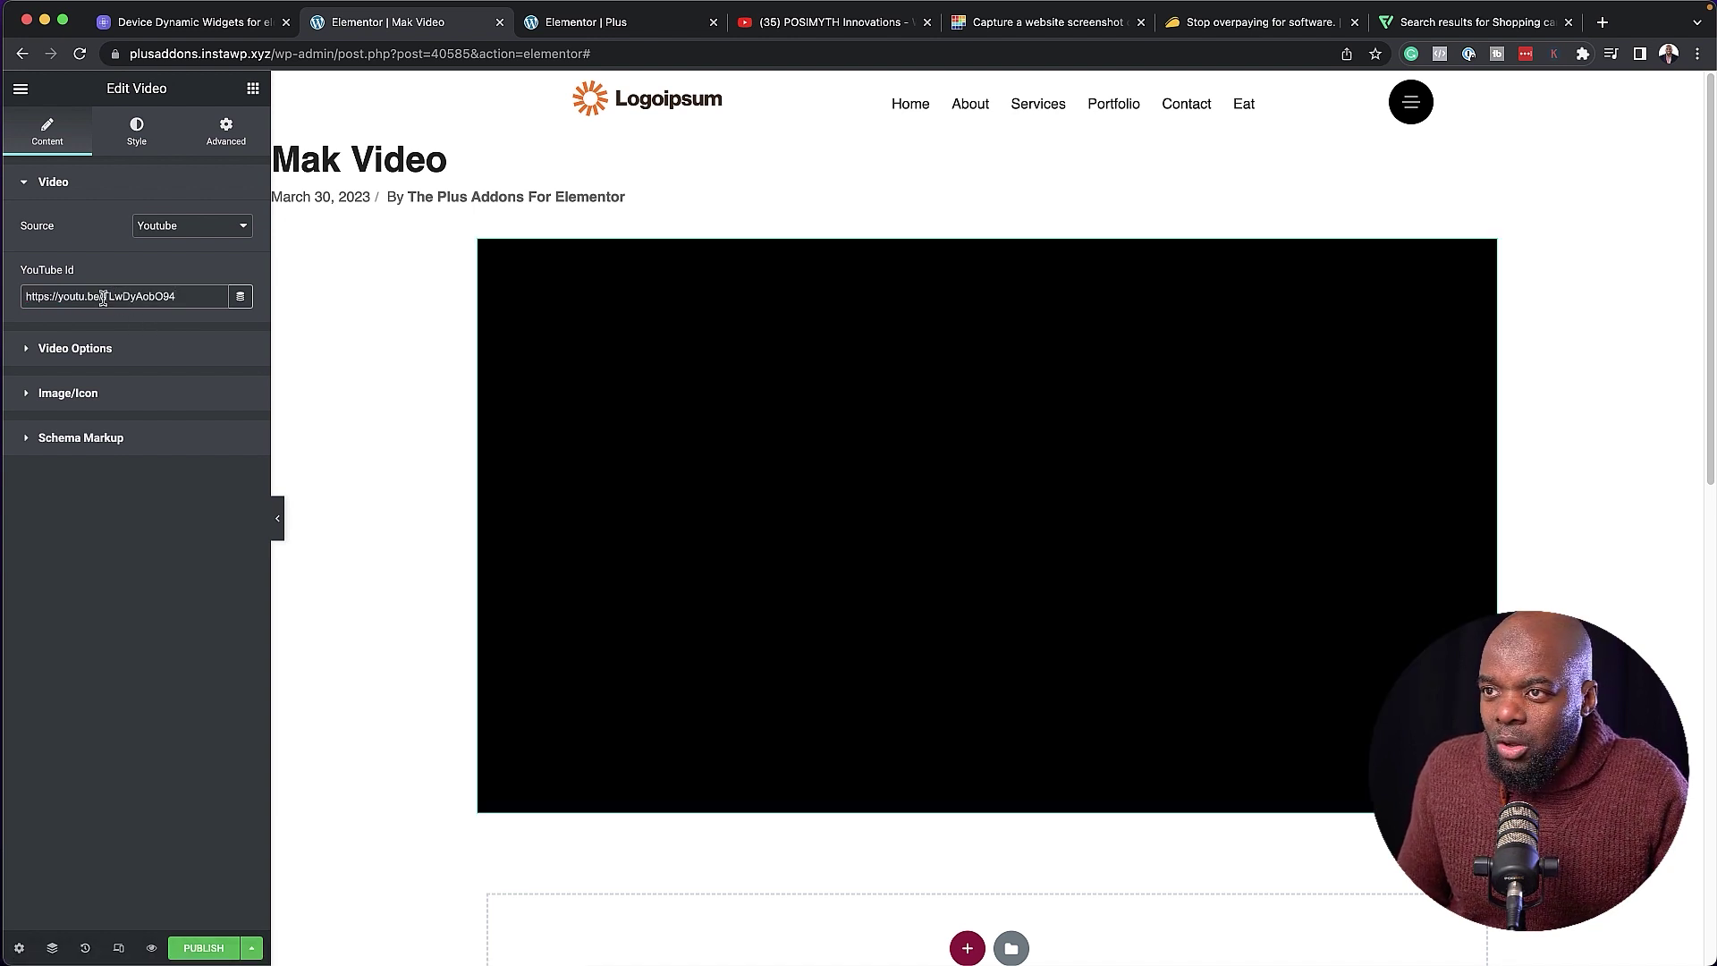
pyautogui.moveTo(103, 298); pyautogui.dragTo(16, 298)
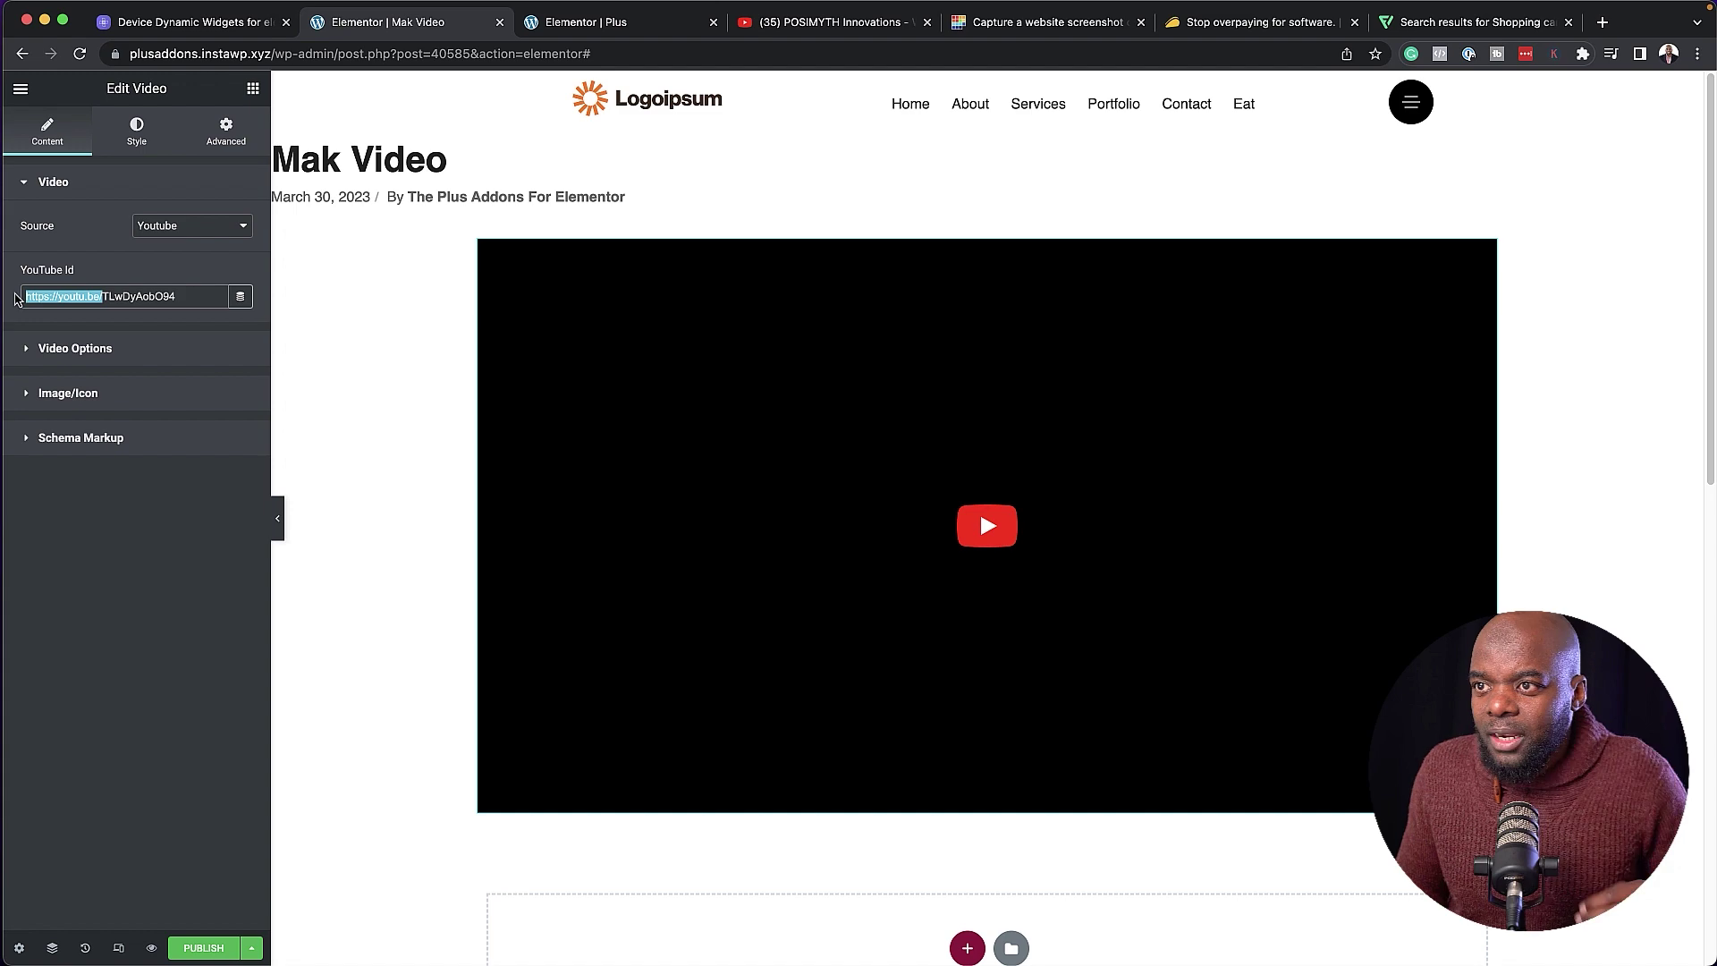
pyautogui.press('BackSpace')
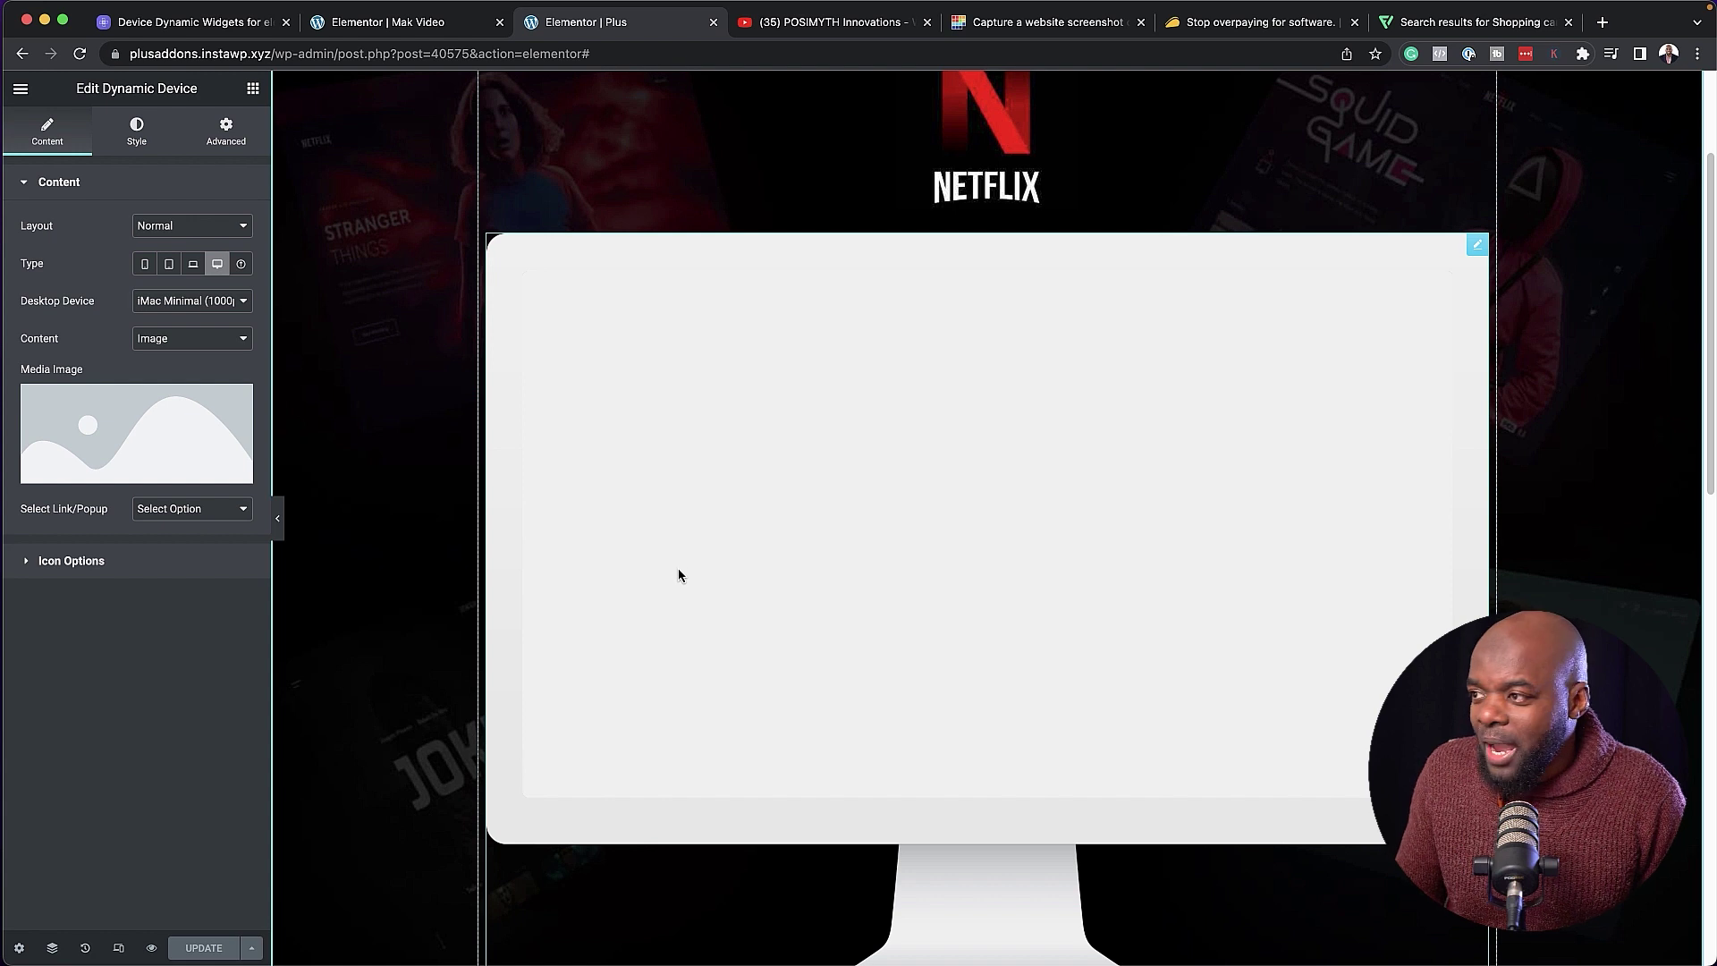
# Set the Netflix page's Dynamic Device content to Template and assign the "Mak Video (section)" template.
pyautogui.scroll(1, 678, 567)
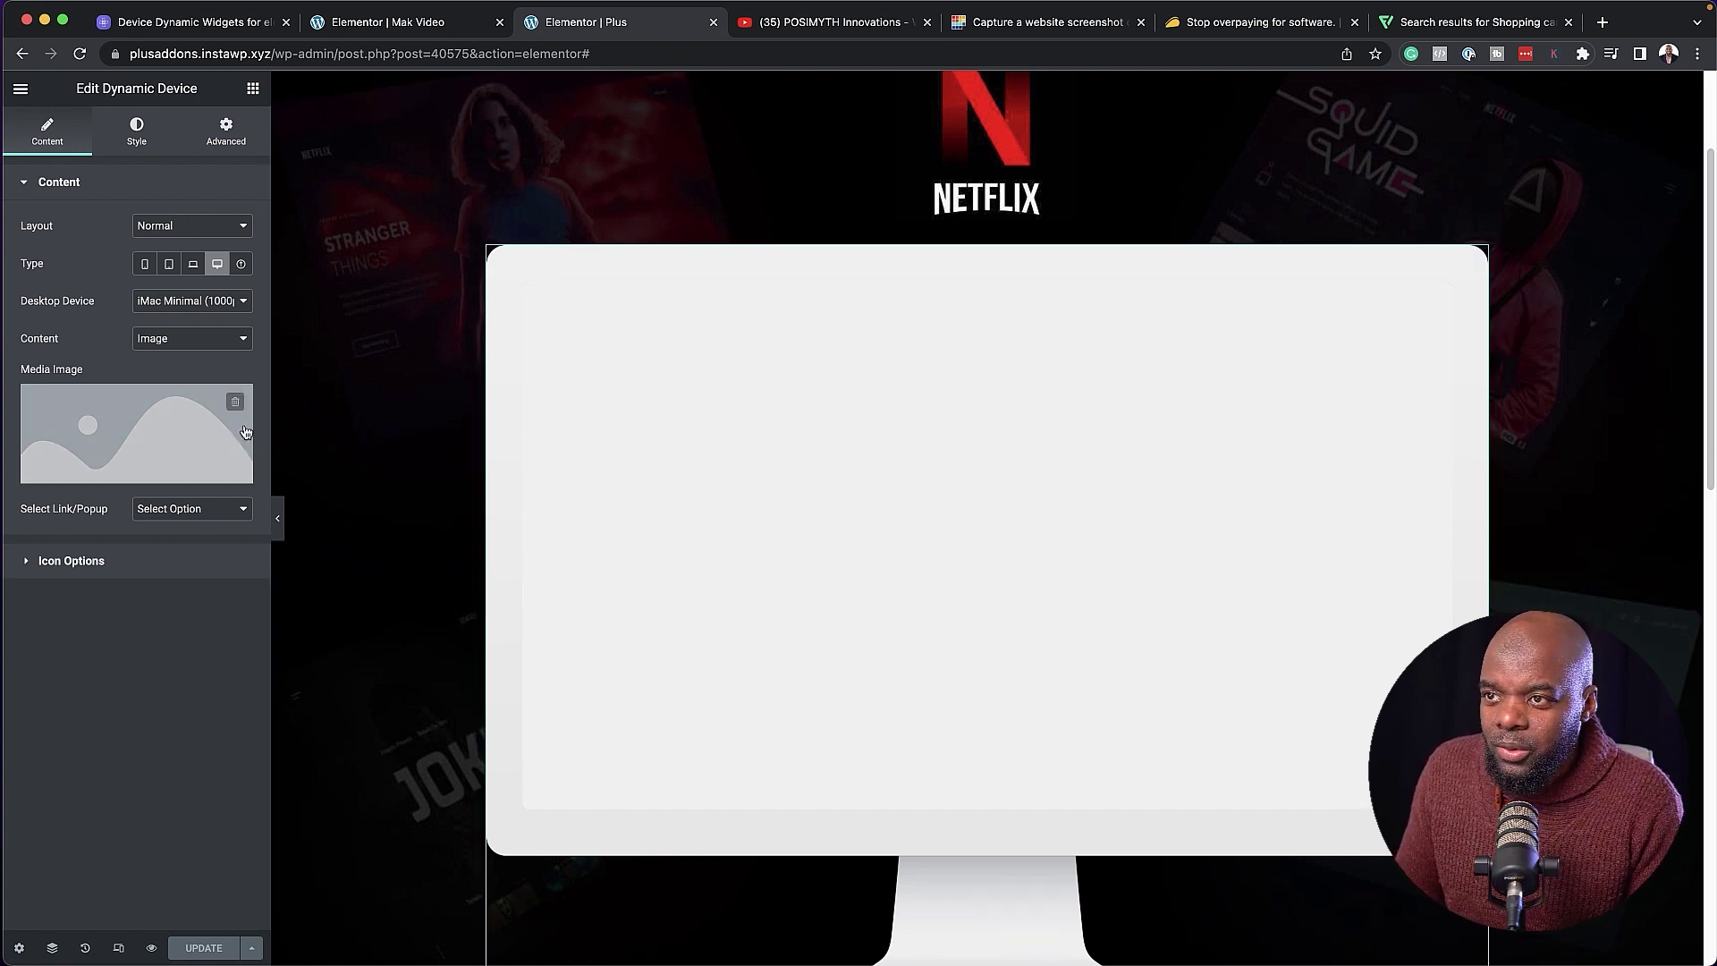
pyautogui.click(194, 345)
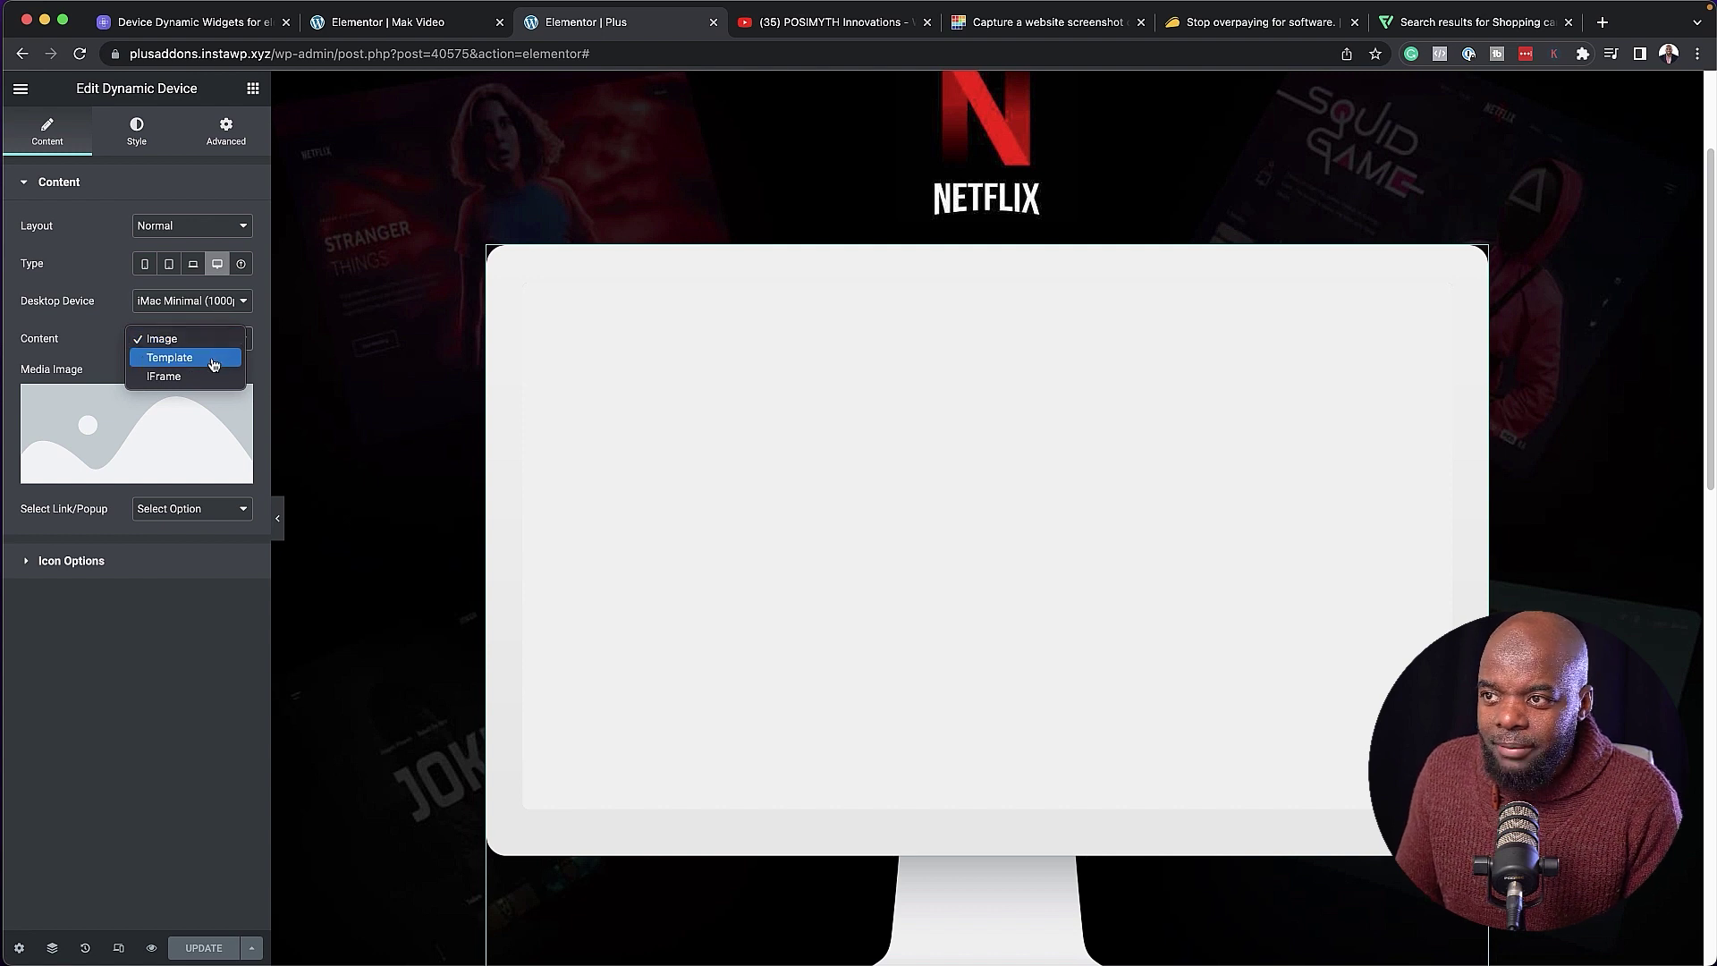
pyautogui.click(213, 359)
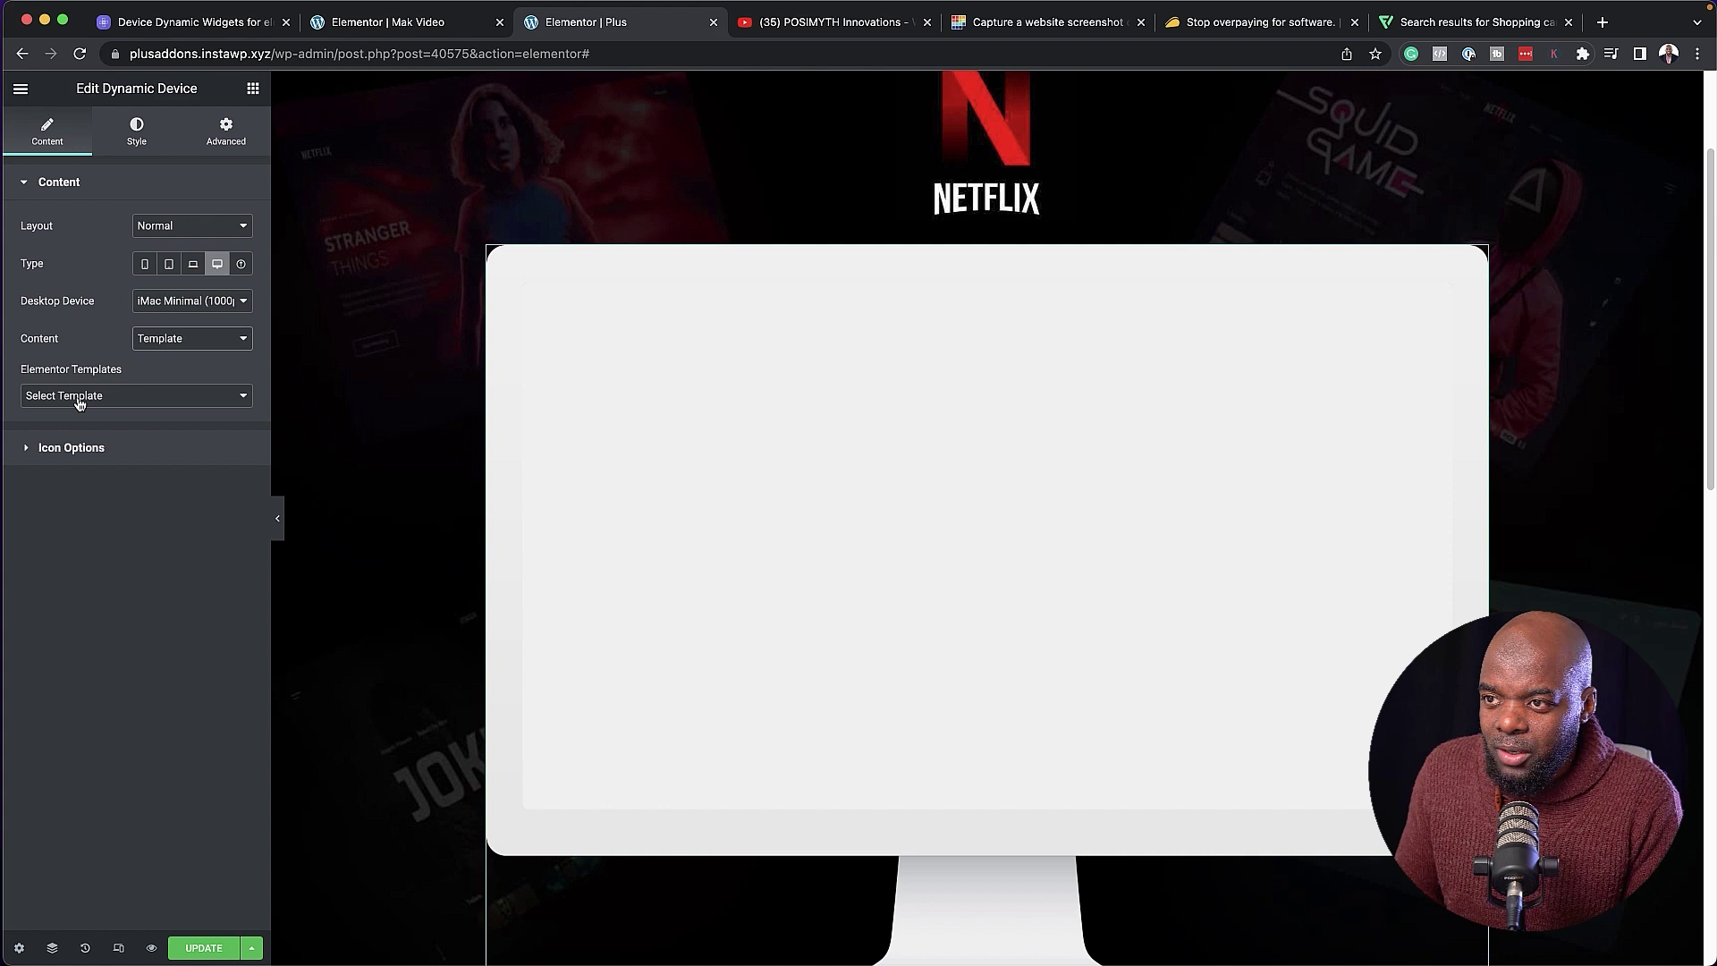
pyautogui.click(79, 404)
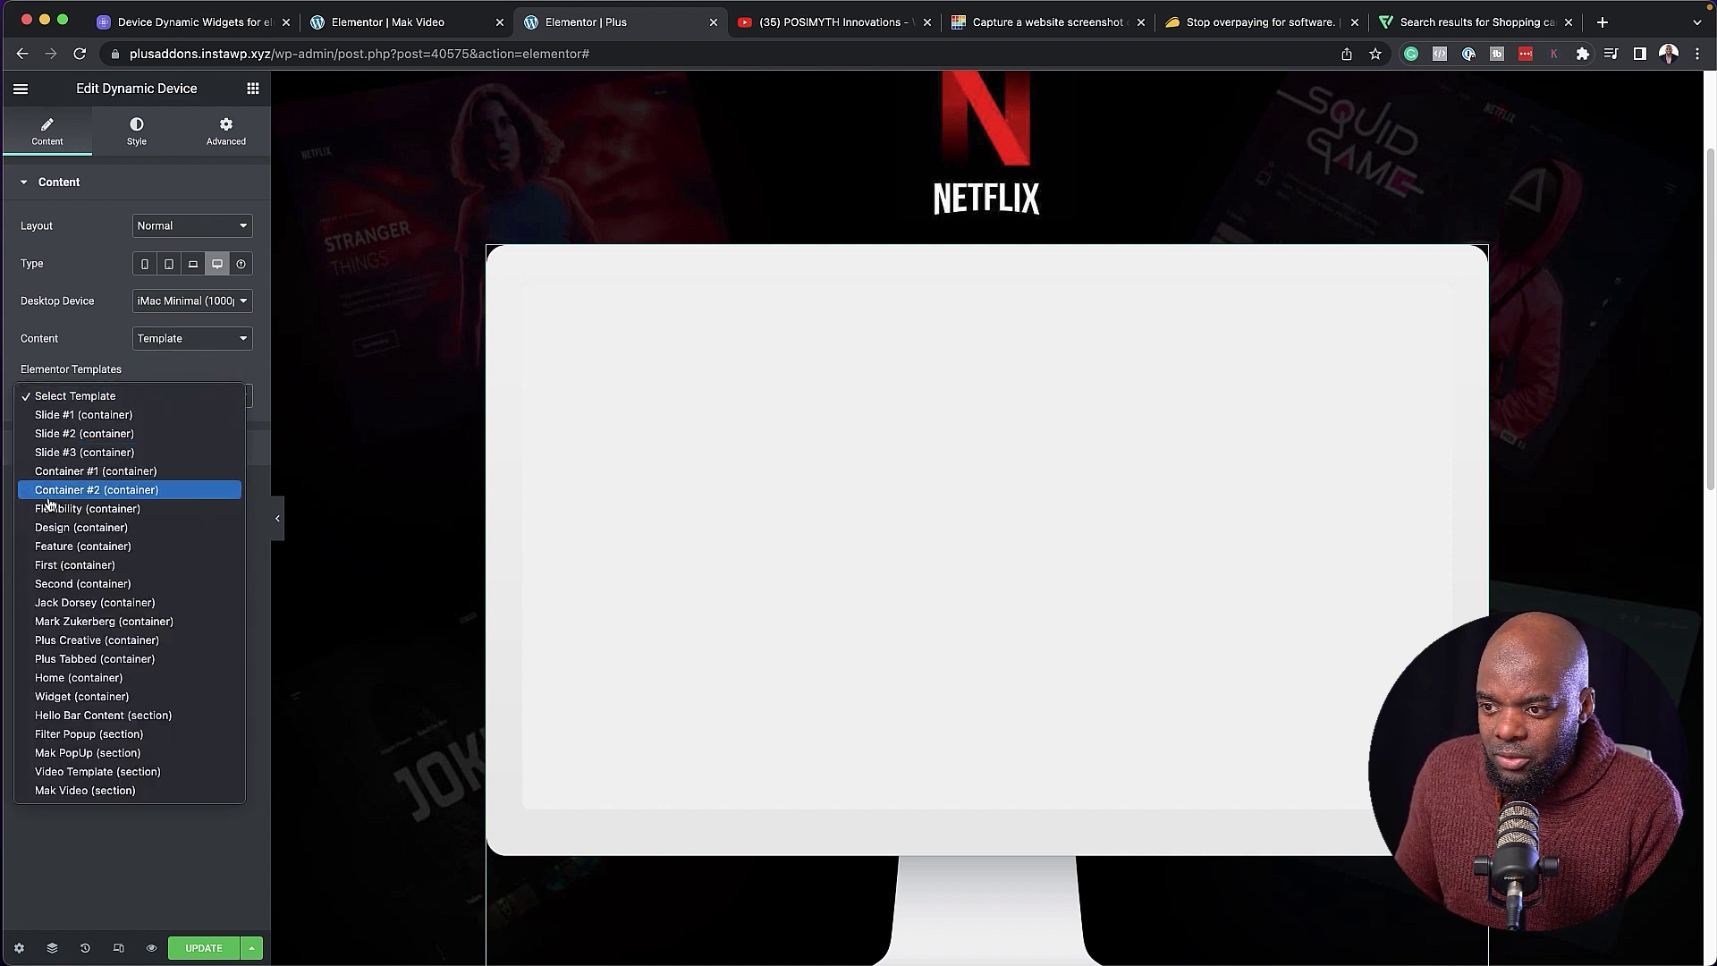
pyautogui.click(146, 790)
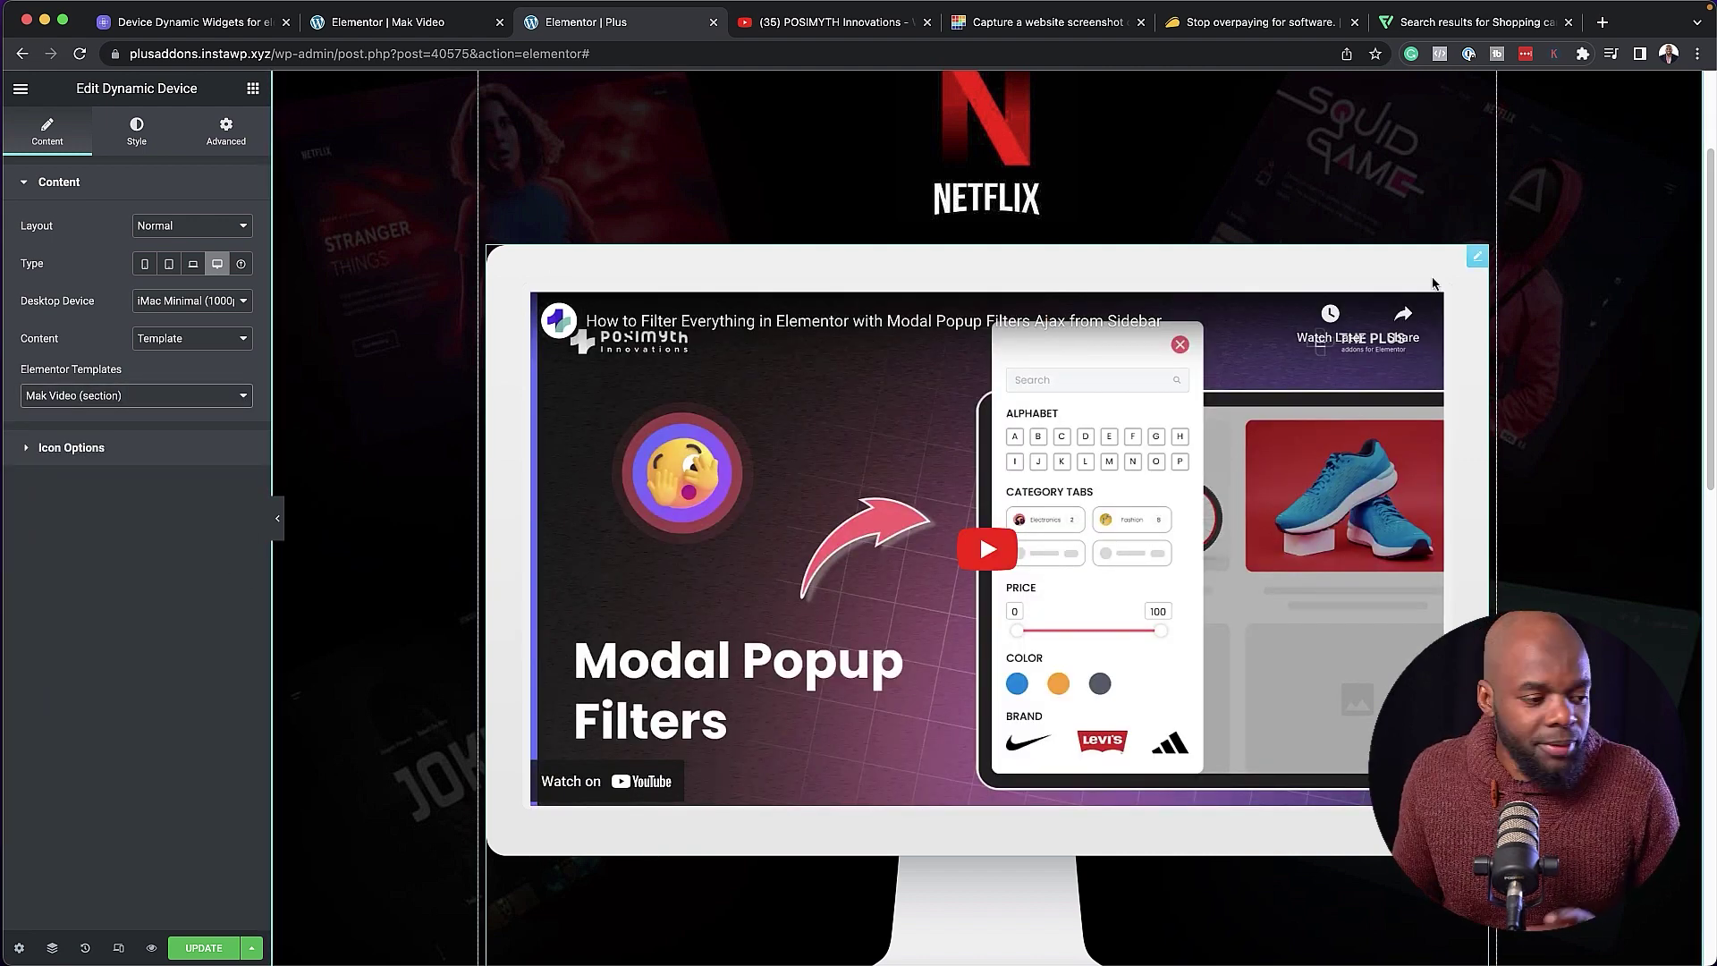
# In the Mak Video template's video options, try AutoPlay and Mute, switch both back off, and turn off Controls and Video Info.
pyautogui.click(466, 29)
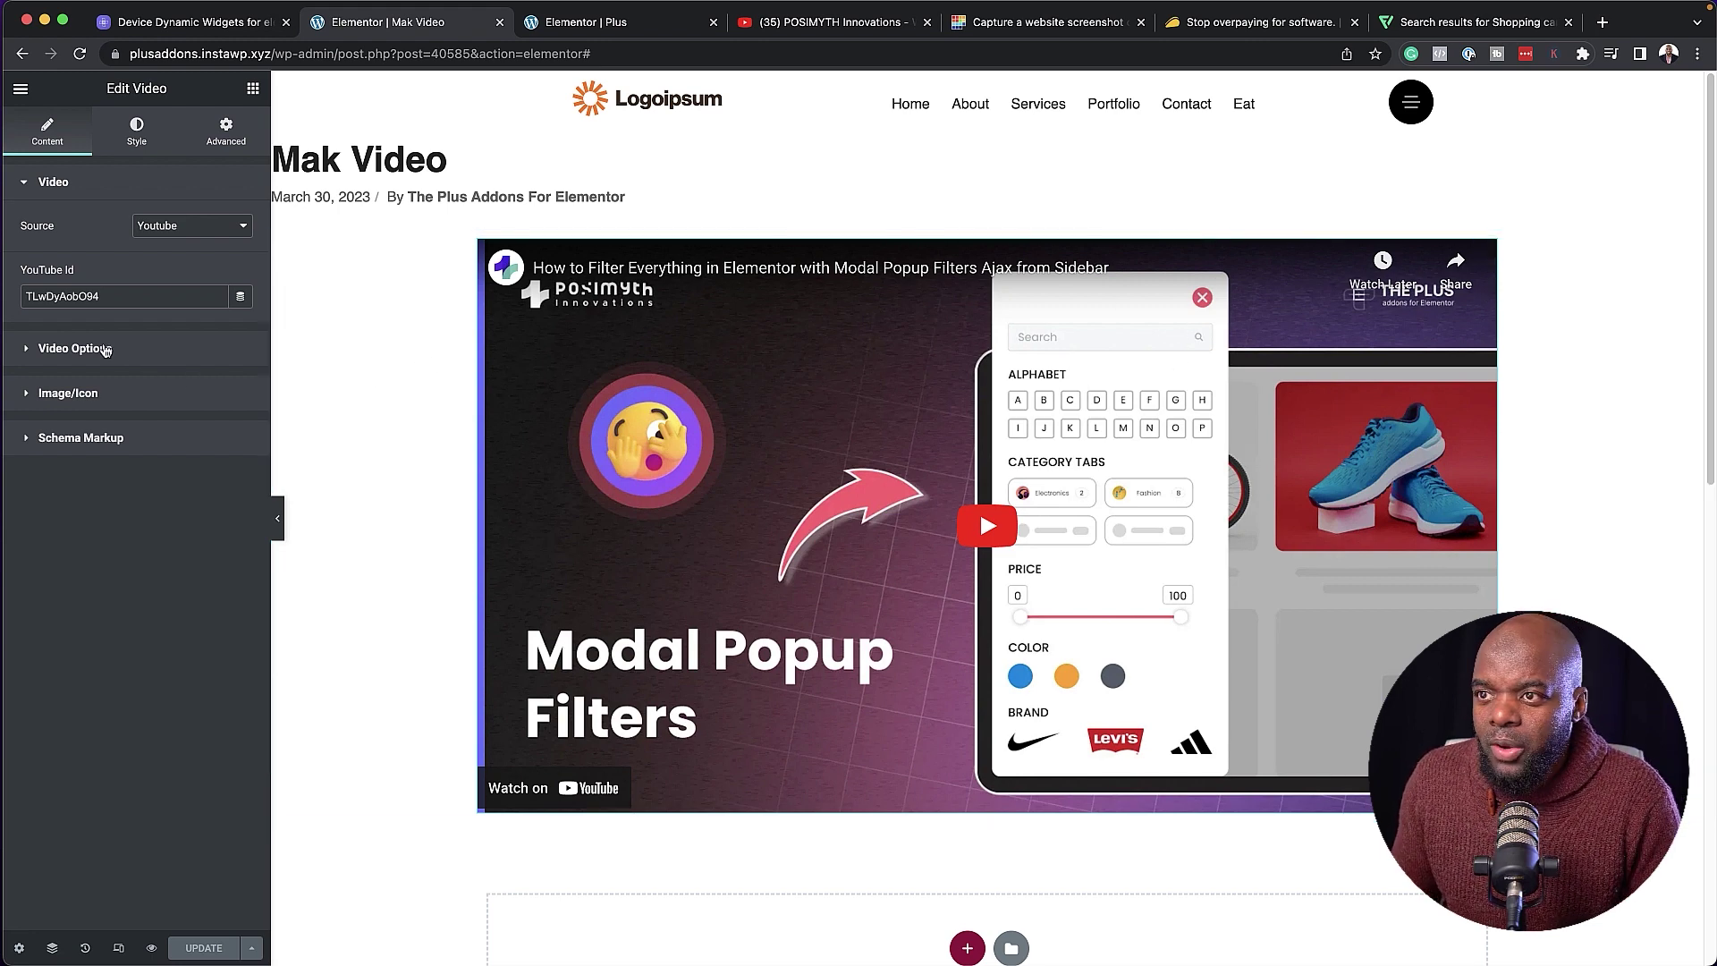
pyautogui.click(76, 349)
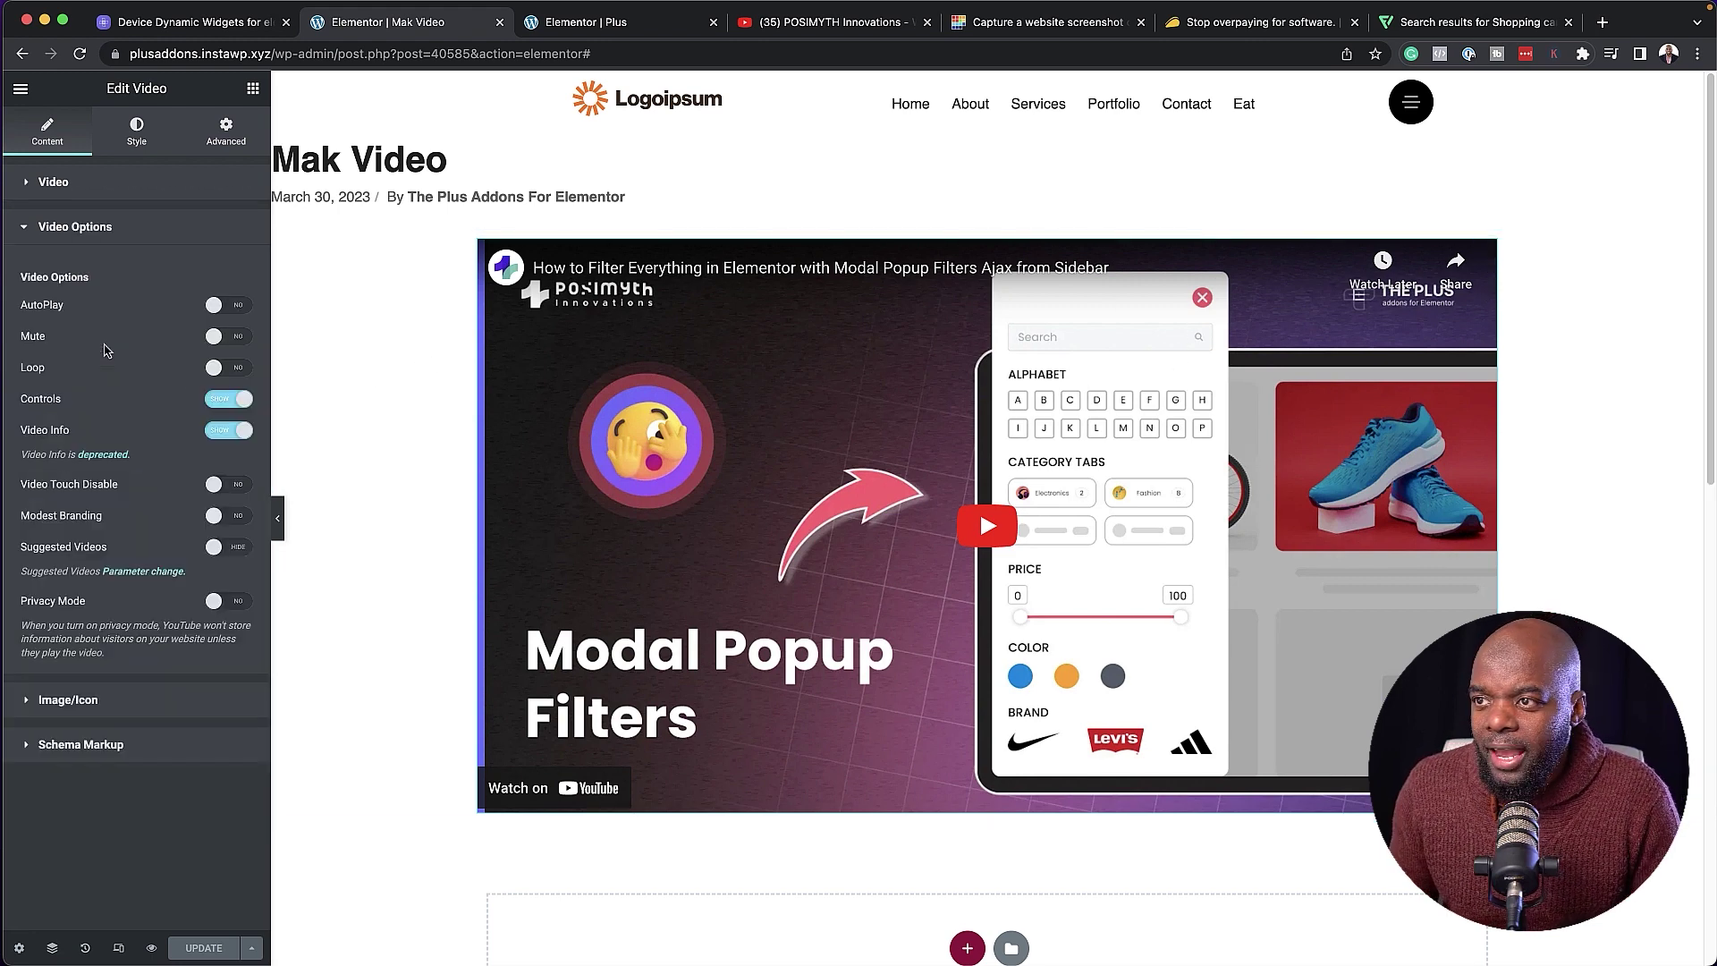
pyautogui.click(237, 309)
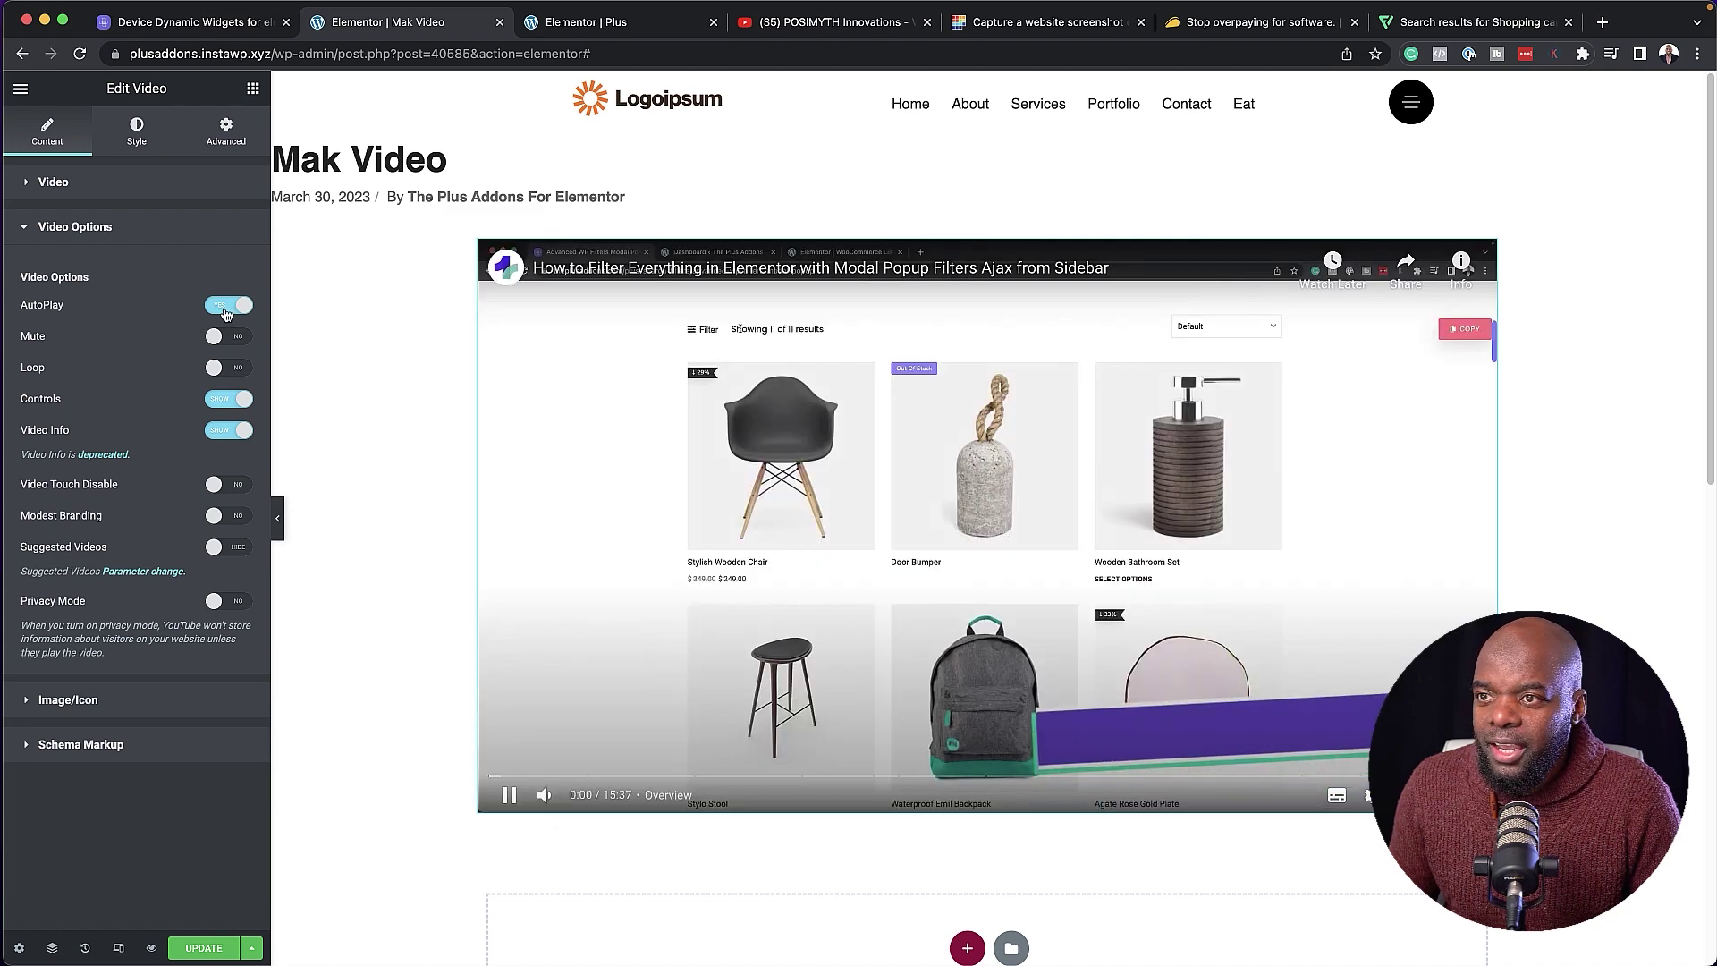
pyautogui.click(222, 313)
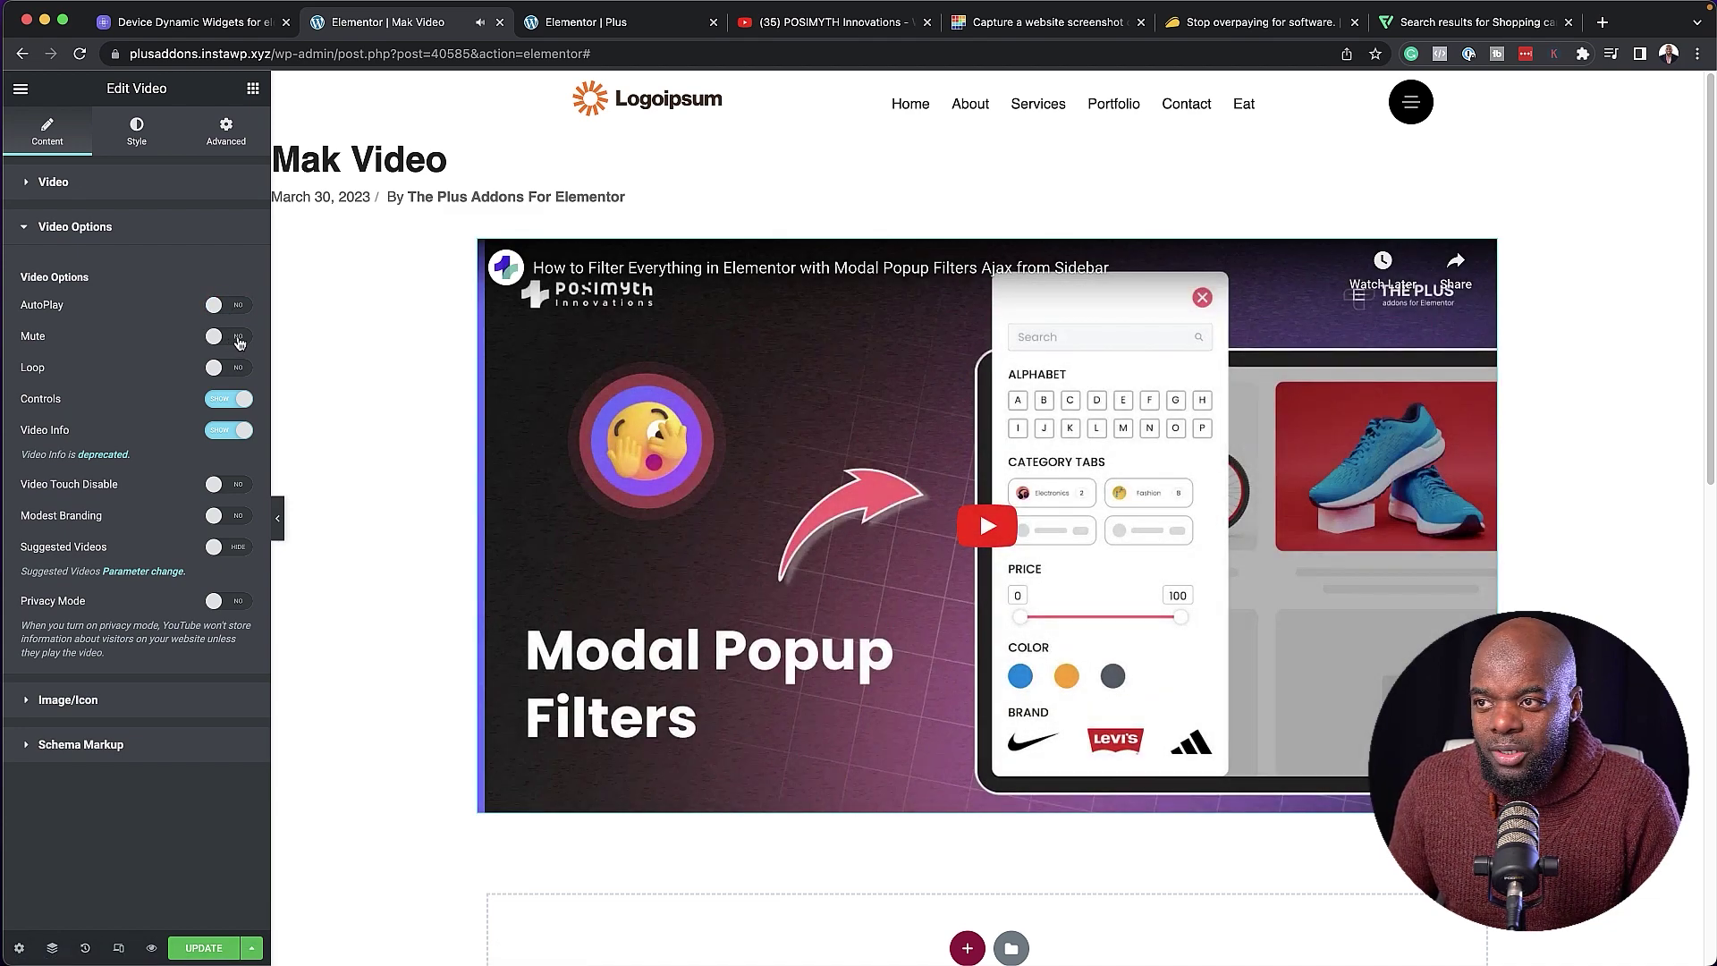
pyautogui.click(238, 338)
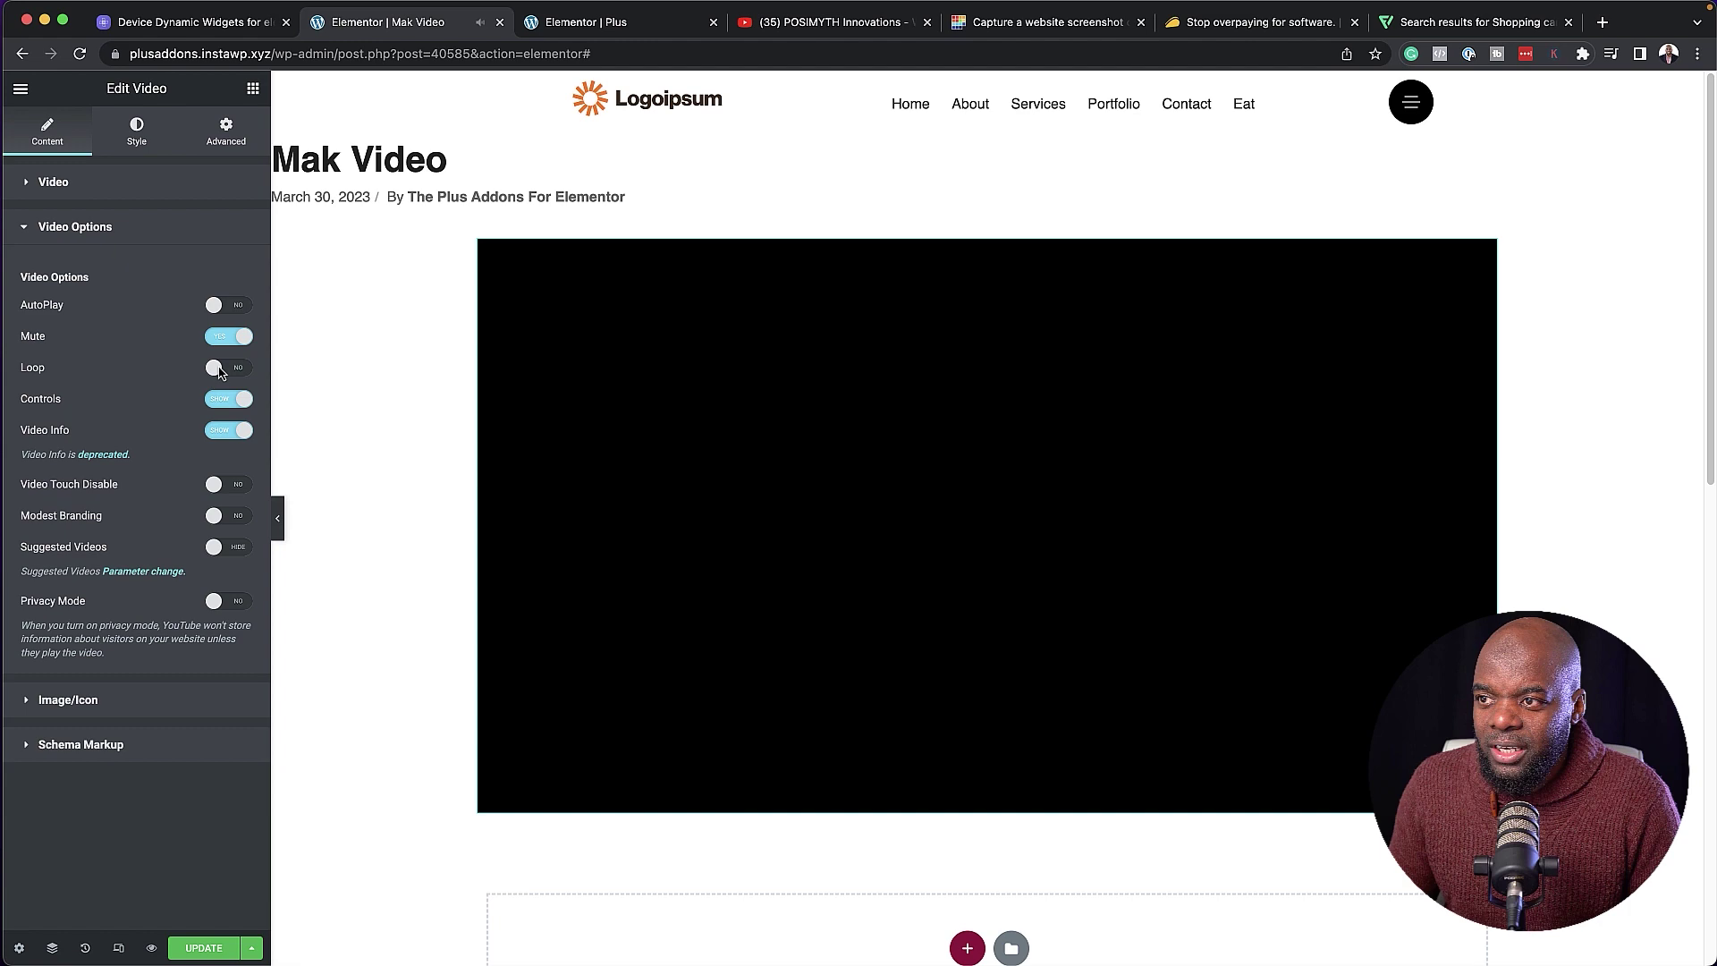
pyautogui.click(218, 338)
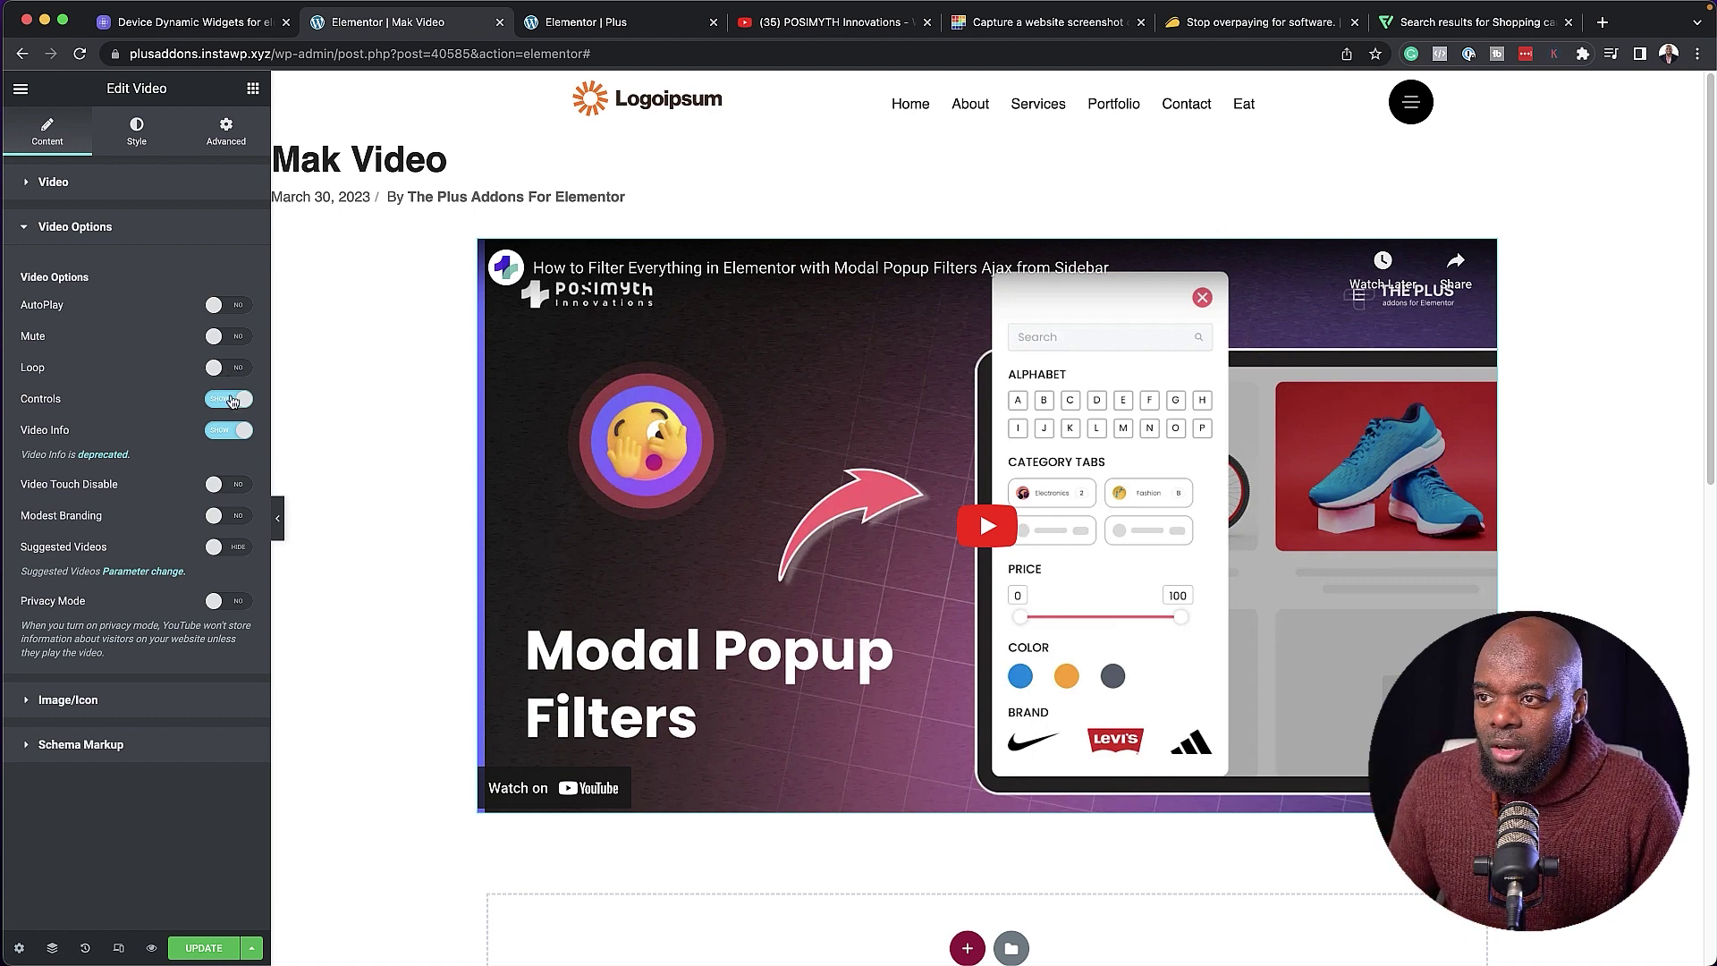
pyautogui.click(216, 405)
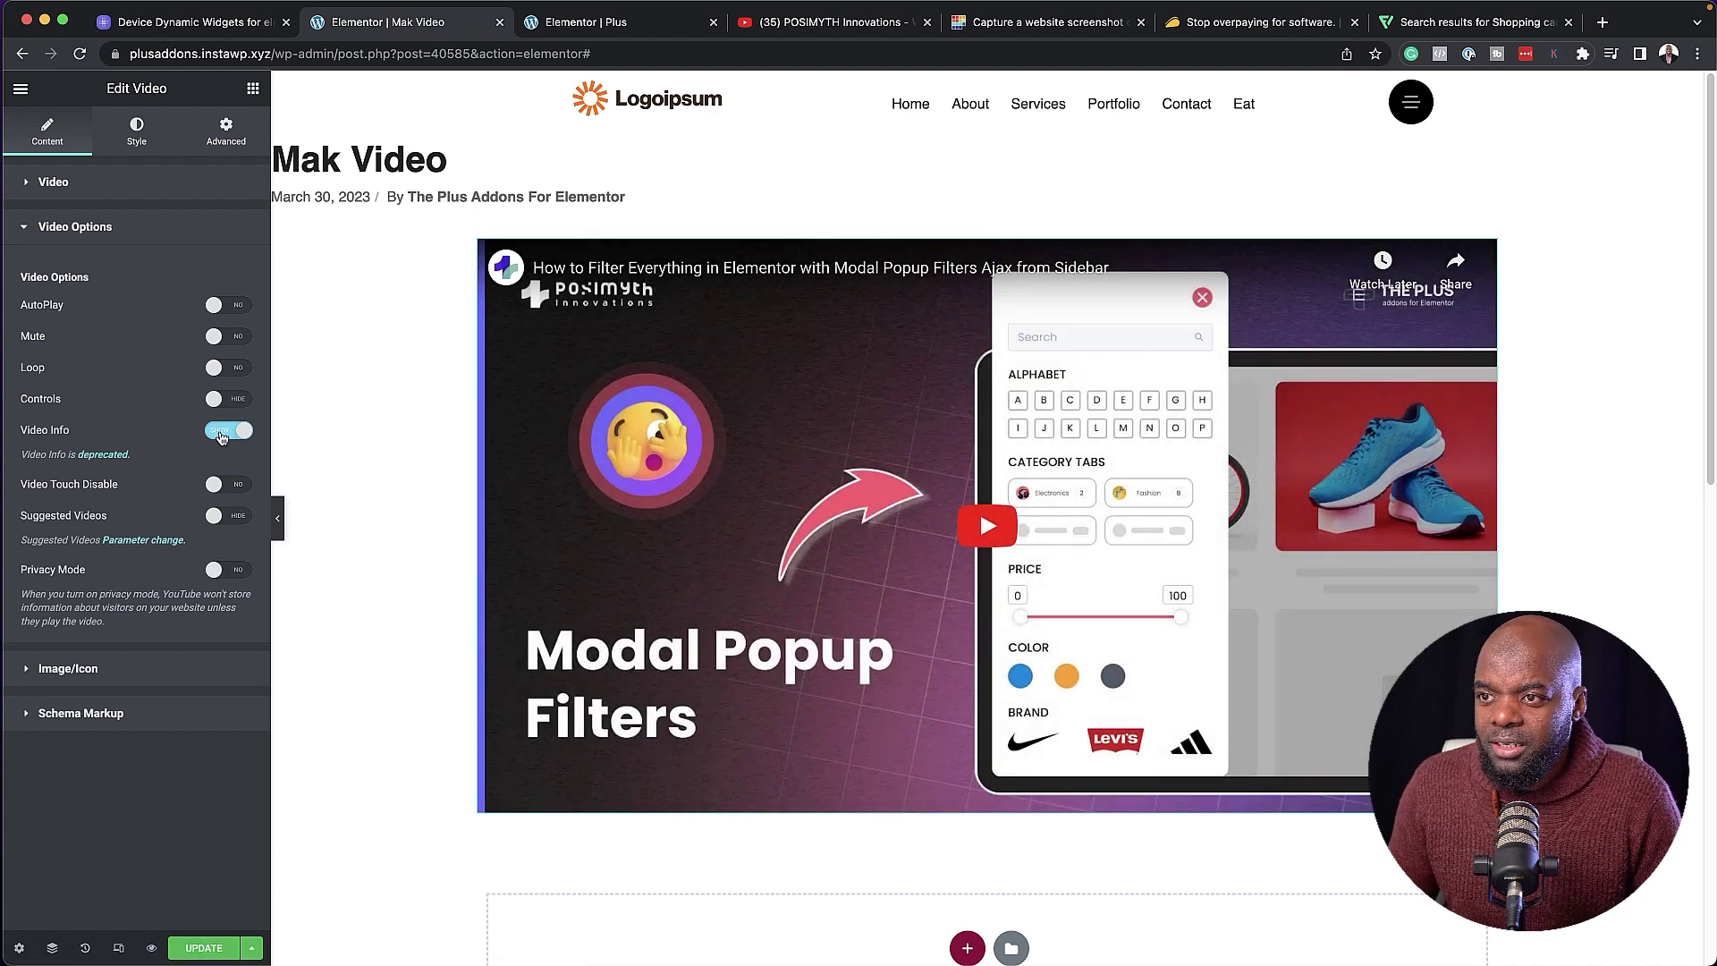
pyautogui.click(222, 433)
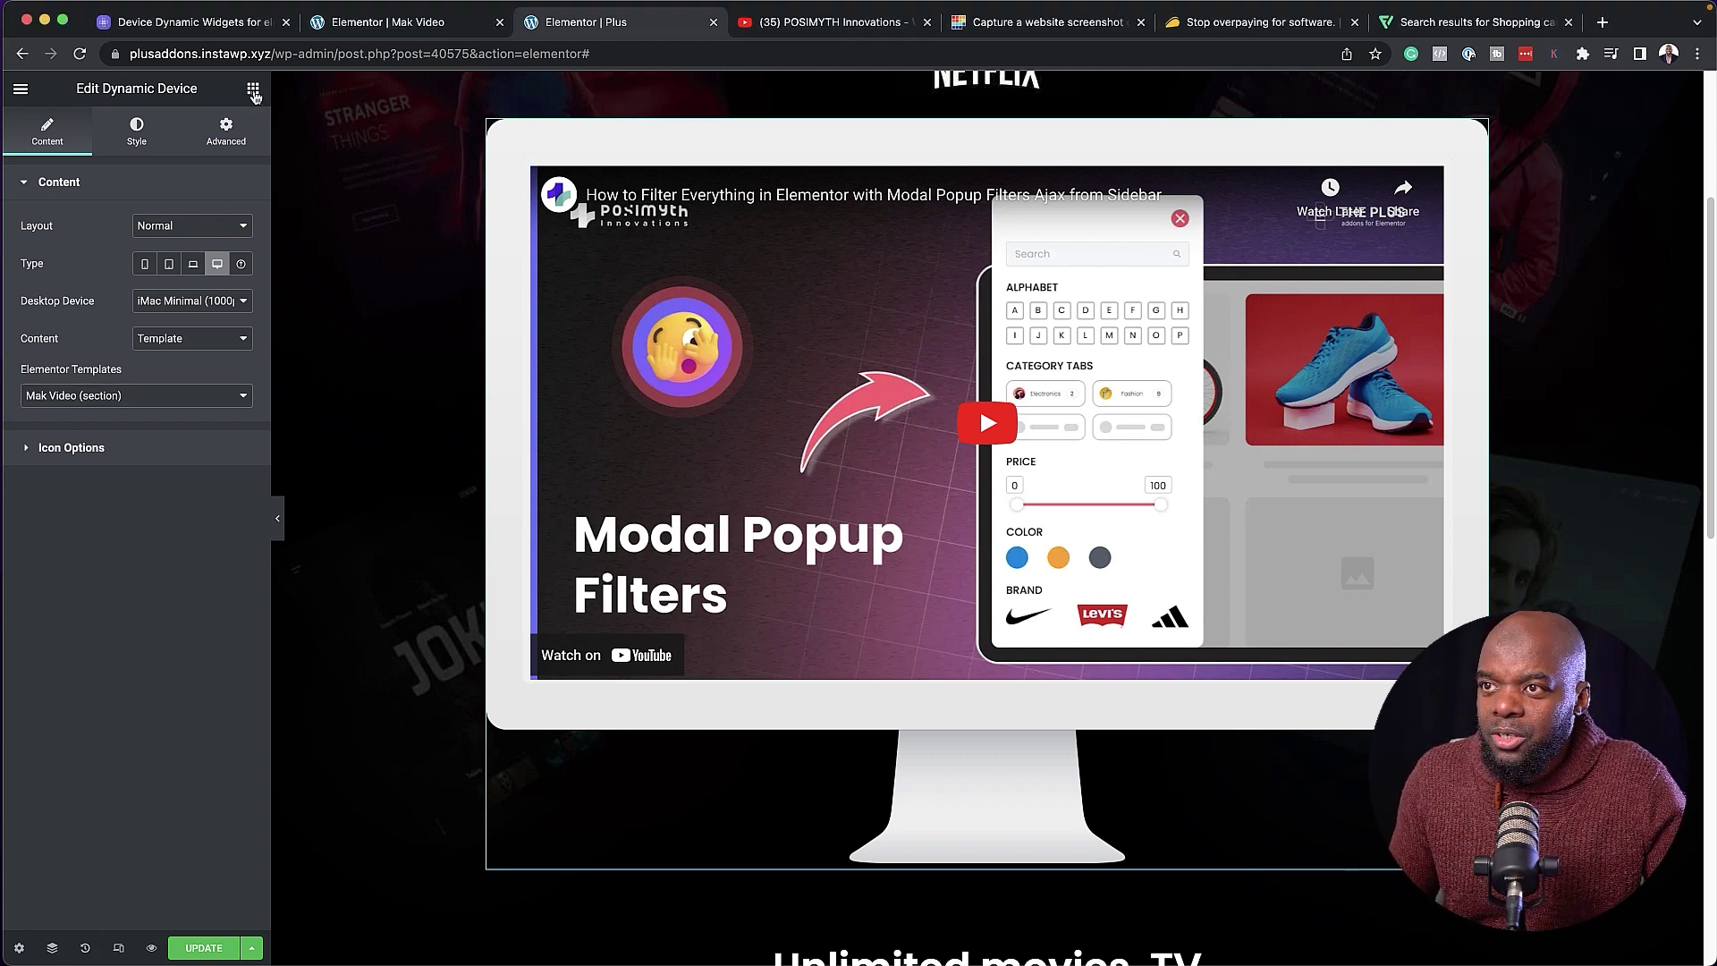
# Search the widgets for "cur" and place a Mouse Cursor widget directly below the desktop device on the Netflix page.
pyautogui.click(253, 89)
pyautogui.write('cur')
pyautogui.moveTo(69, 215); pyautogui.dragTo(909, 853)
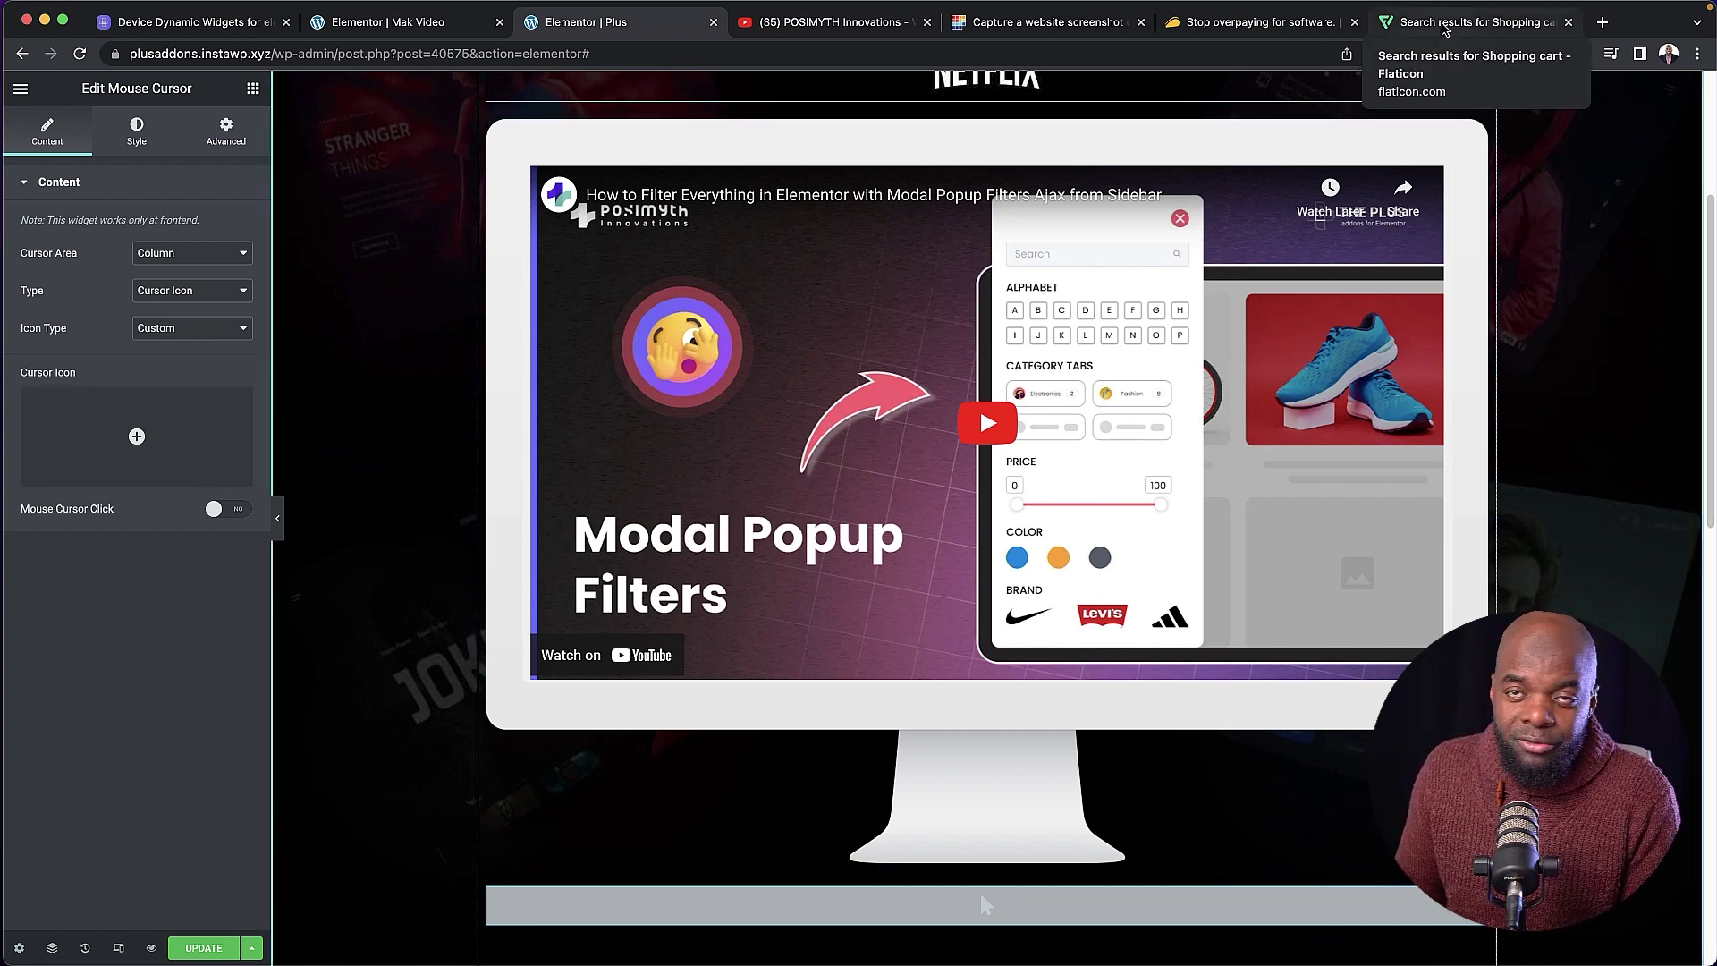
# Switch to Flaticon, search for "play" icons and open the red circular play icon by Good Ware.
pyautogui.click(1444, 25)
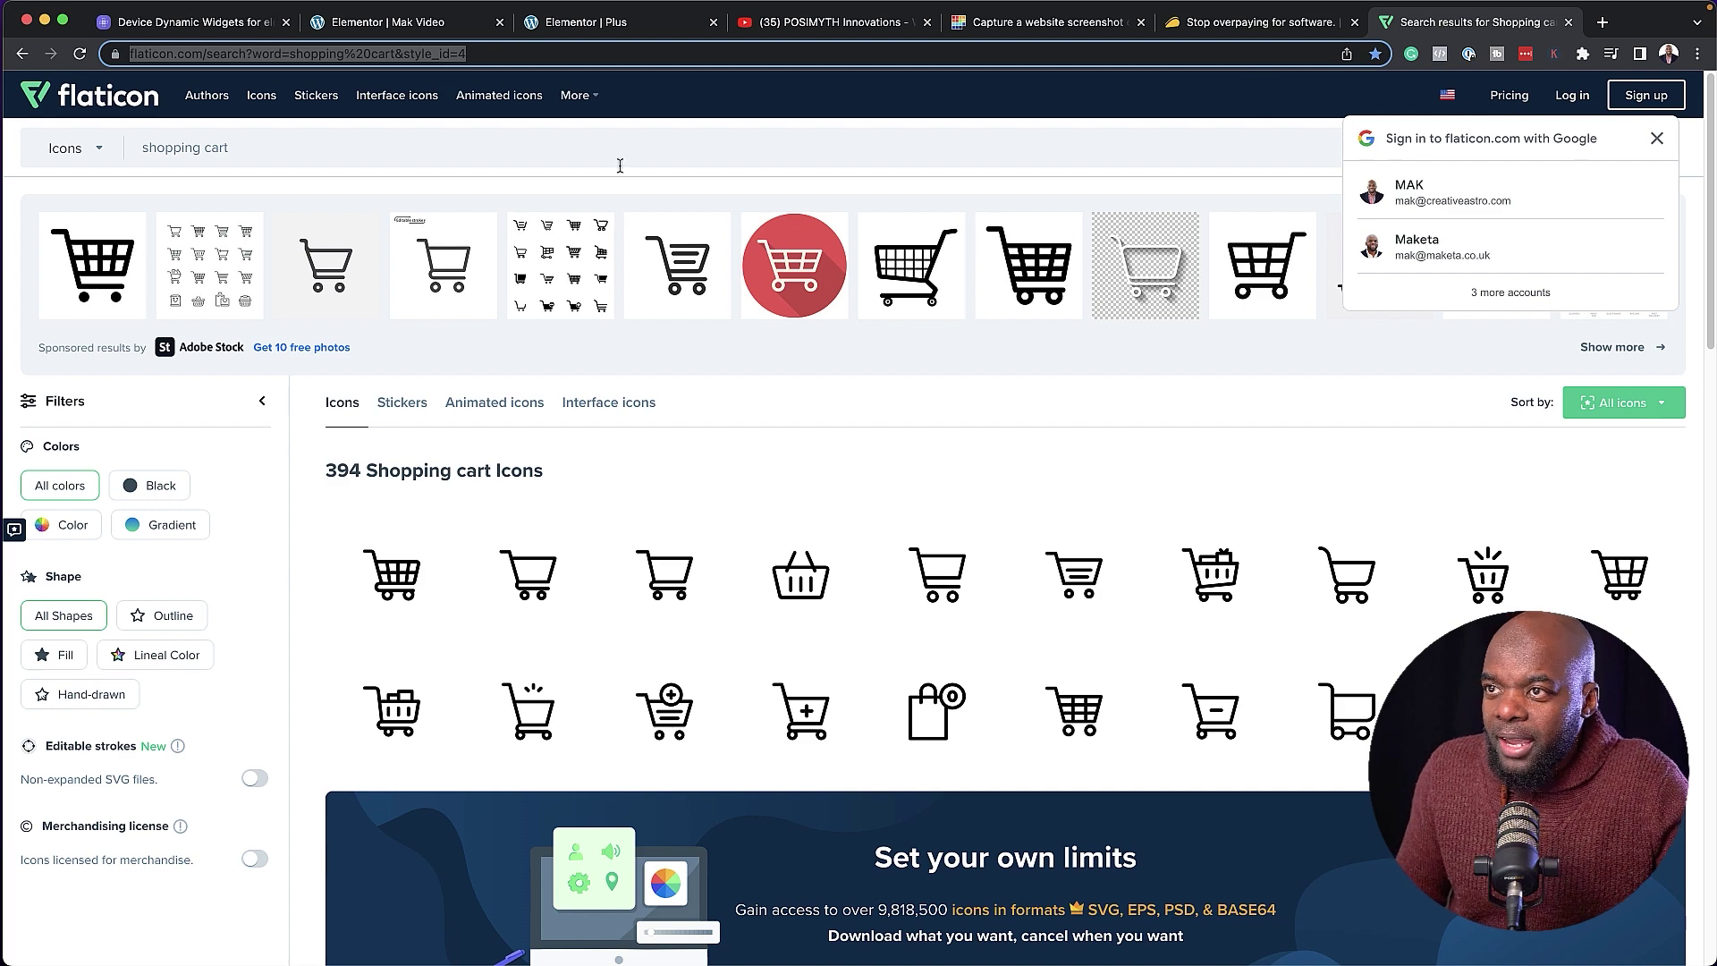
pyautogui.click(416, 151)
pyautogui.press('super+a')
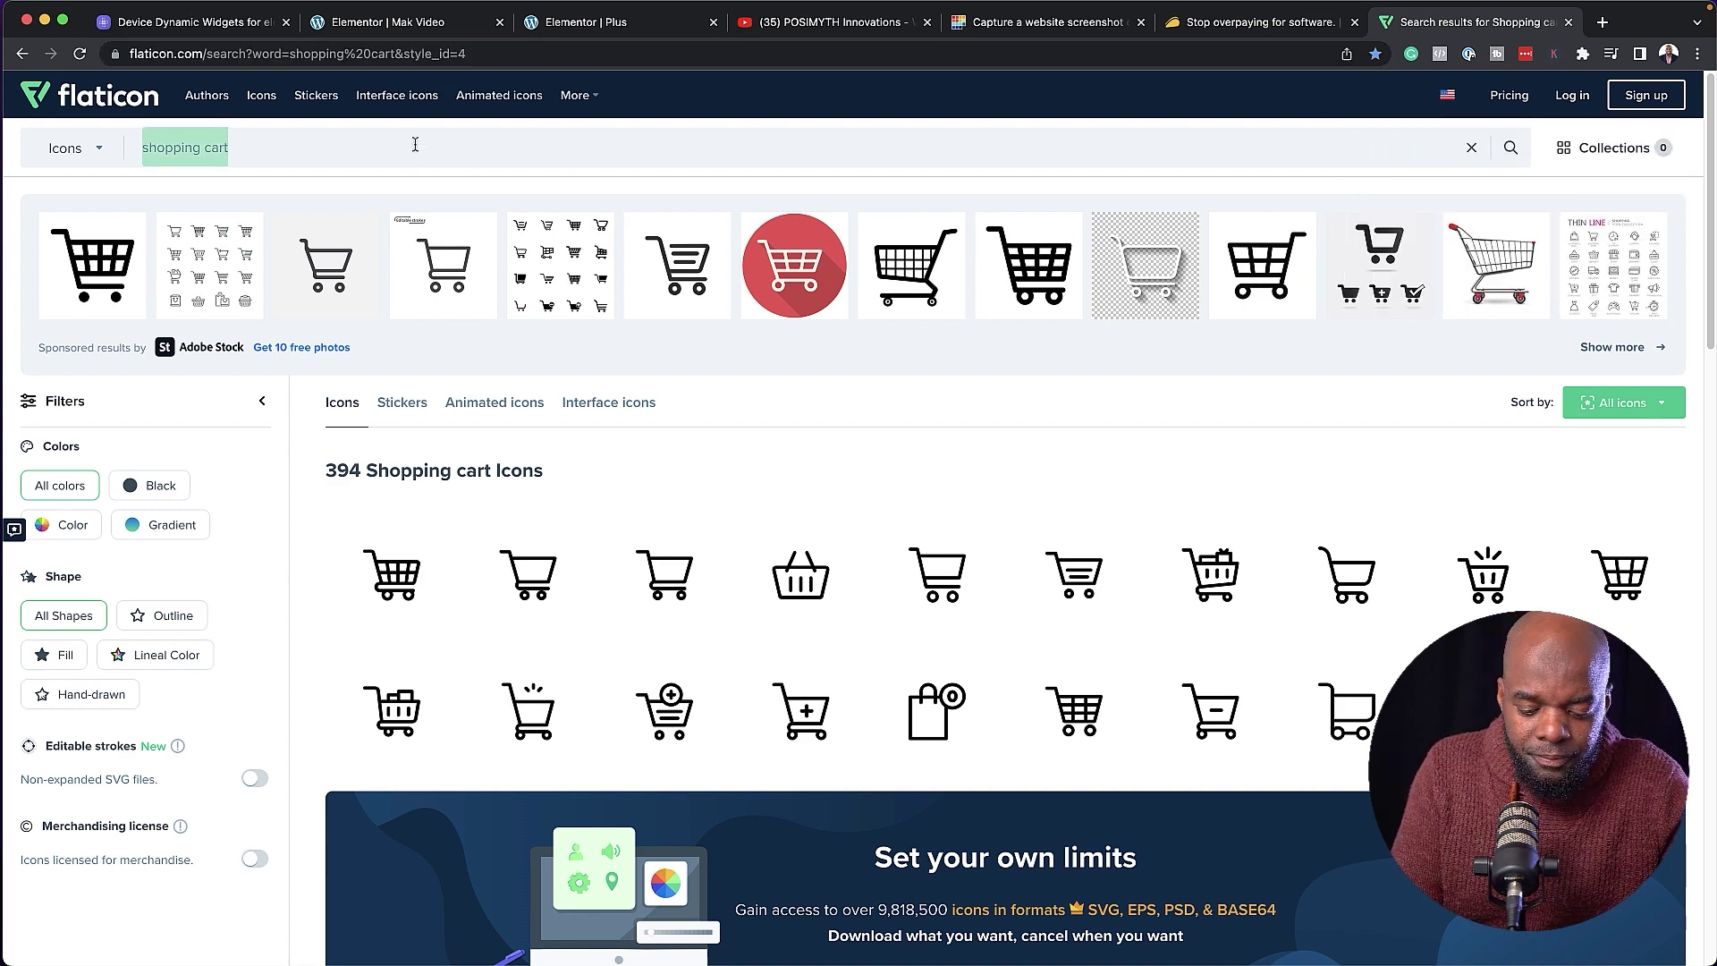
pyautogui.write('vide')
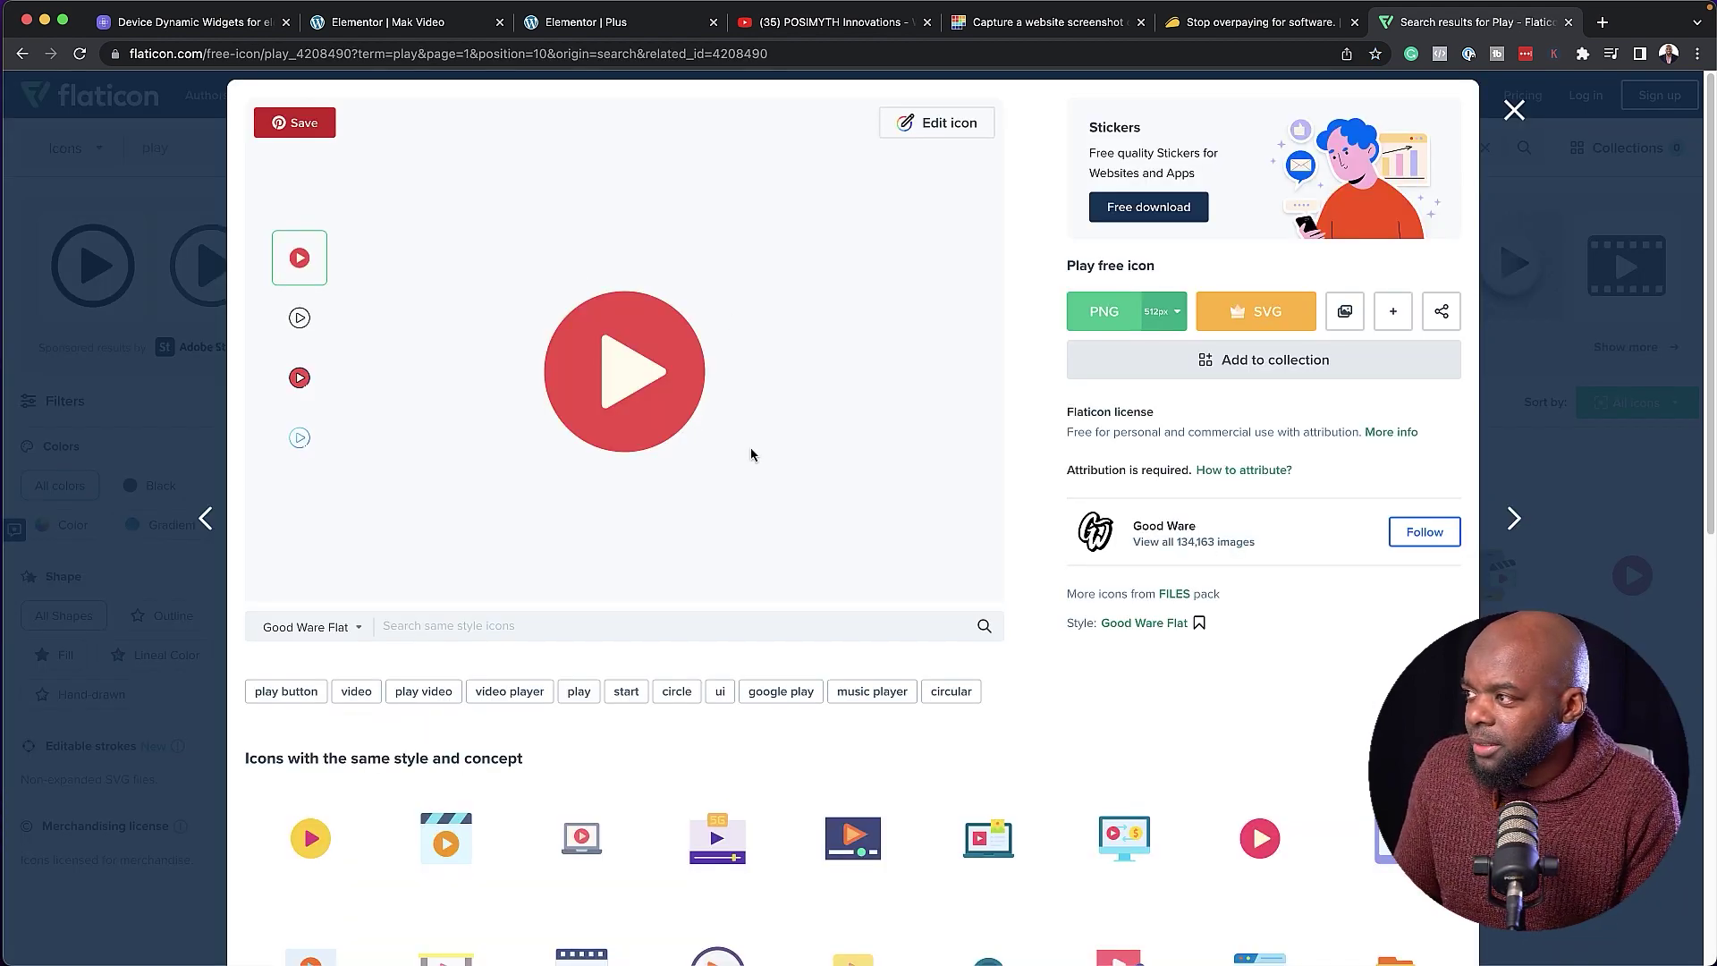
# Download the red play icon as a free 64px PNG and close its detail view.
pyautogui.click(1176, 313)
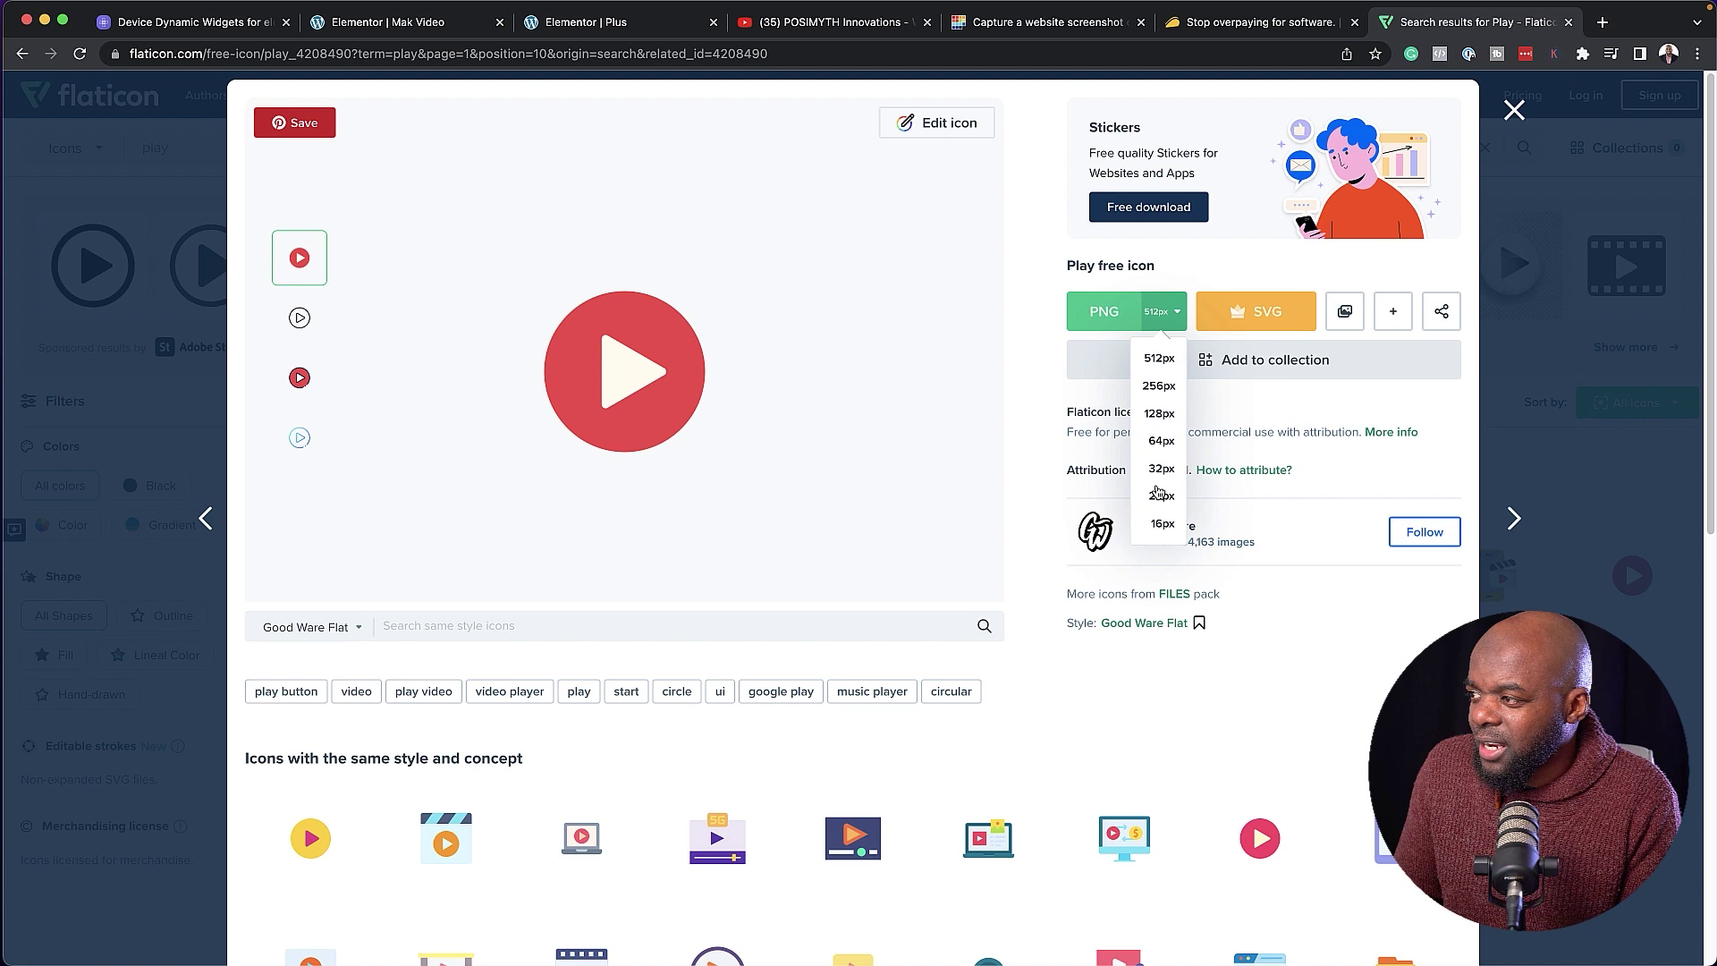
pyautogui.click(1162, 440)
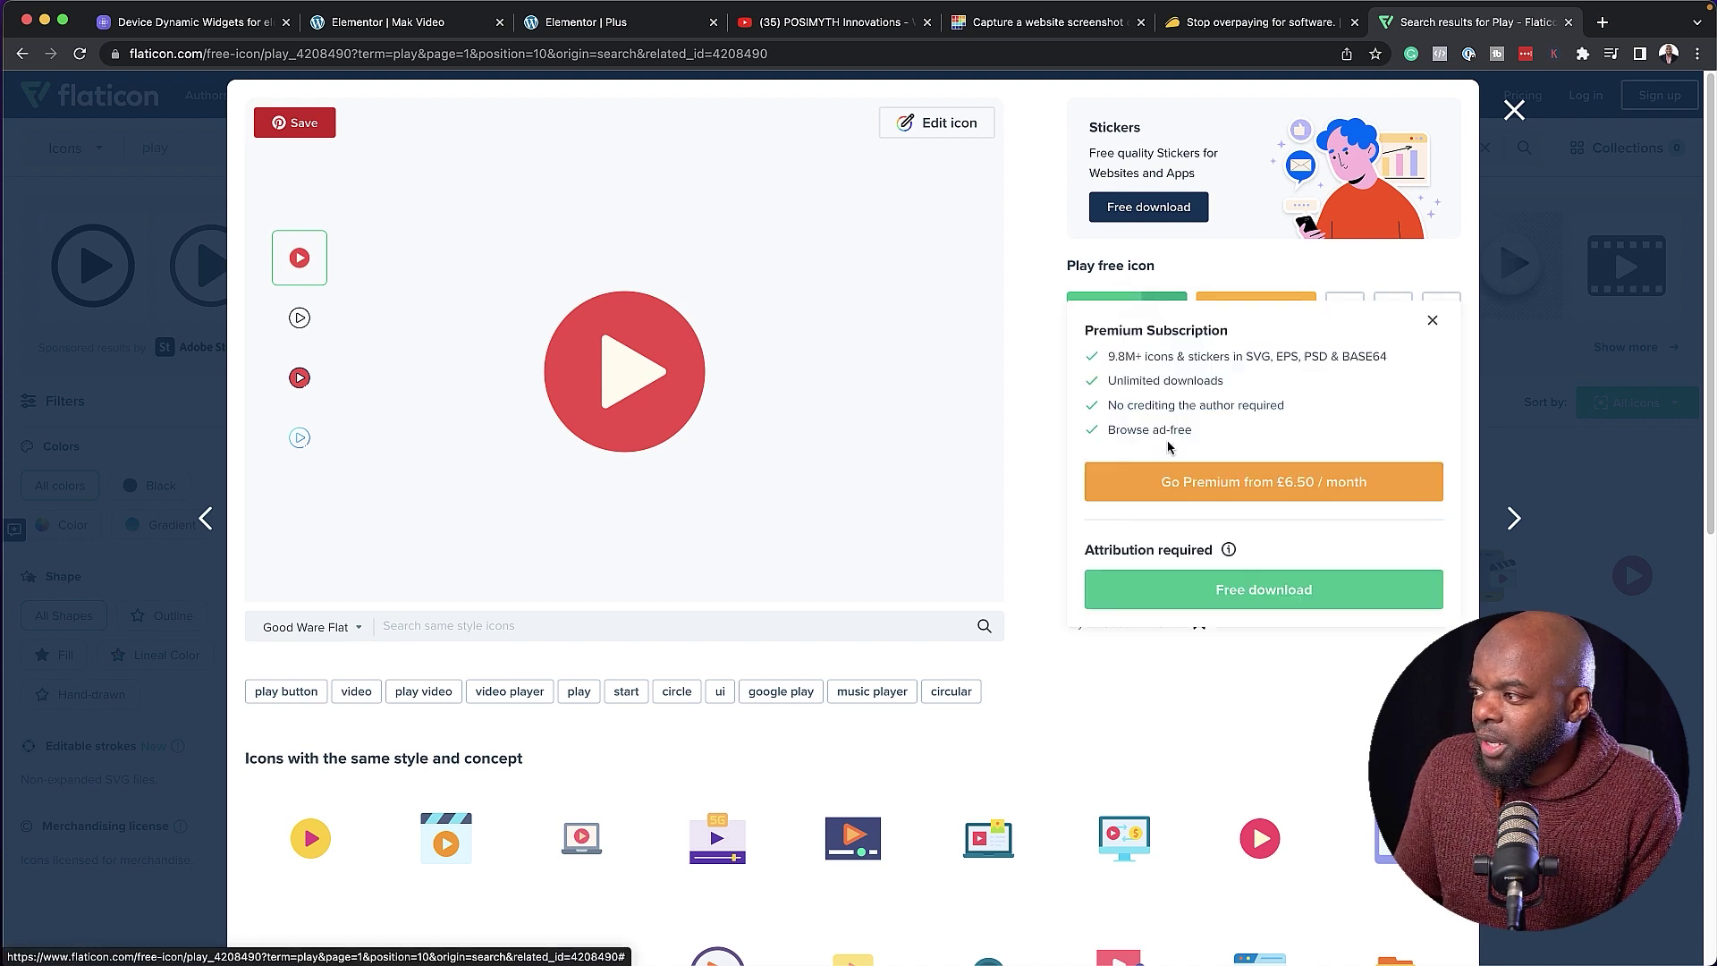
pyautogui.click(1234, 597)
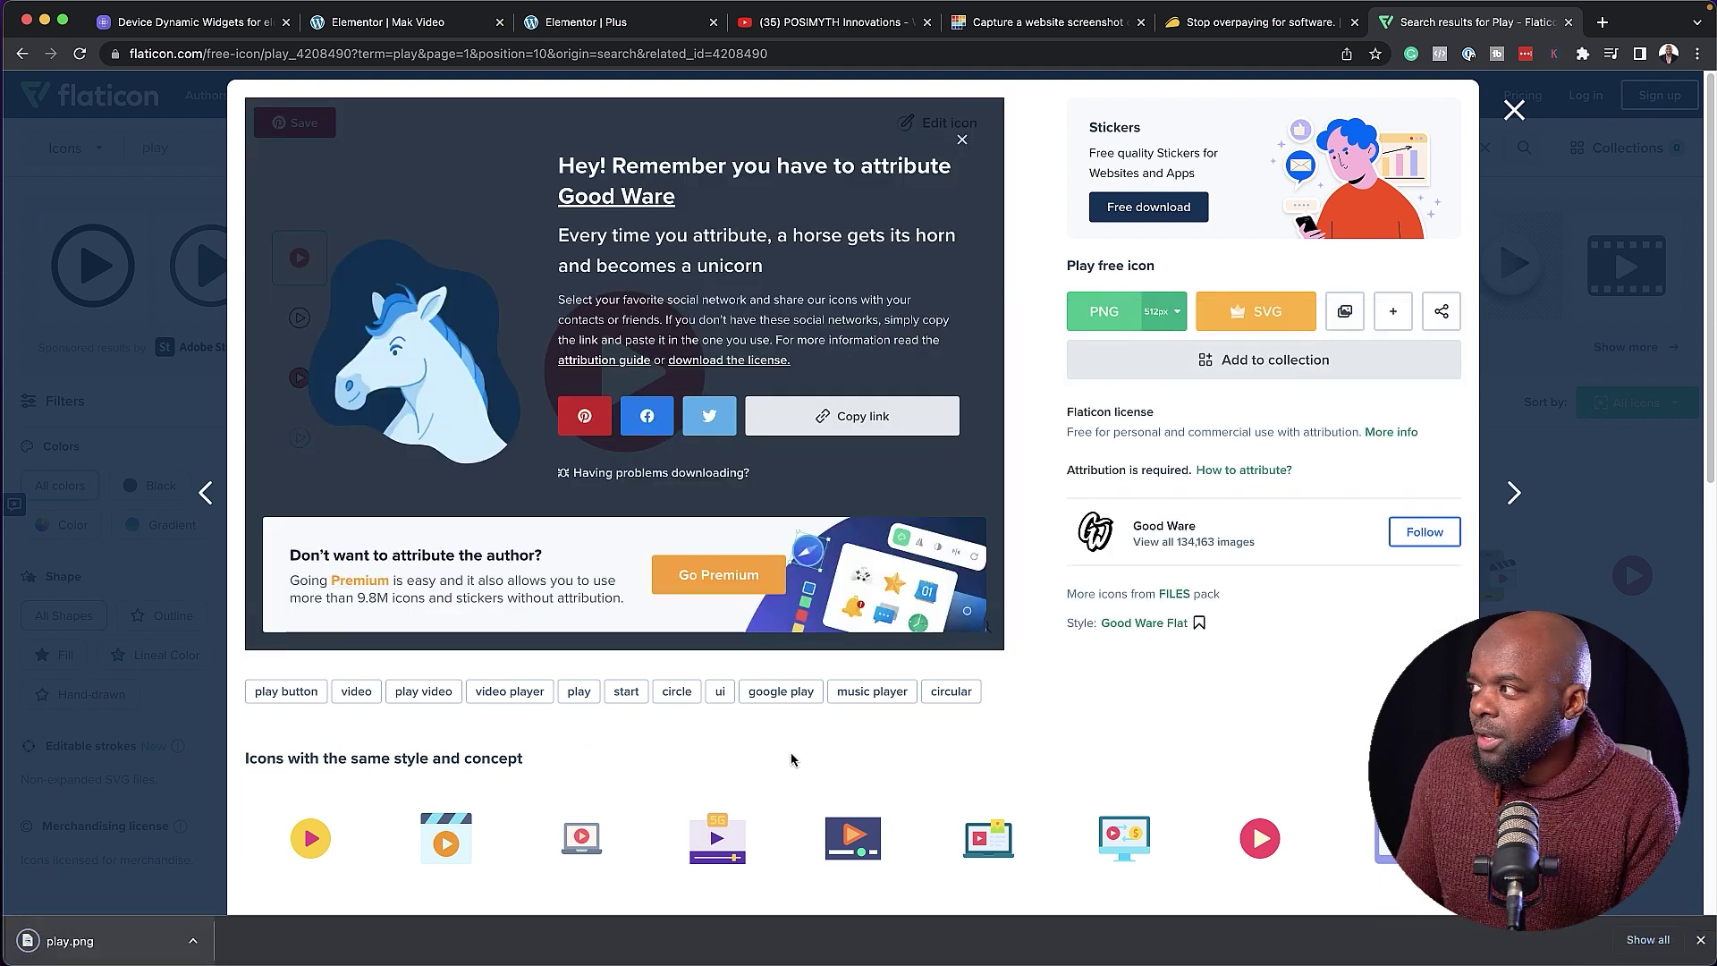
pyautogui.click(1515, 111)
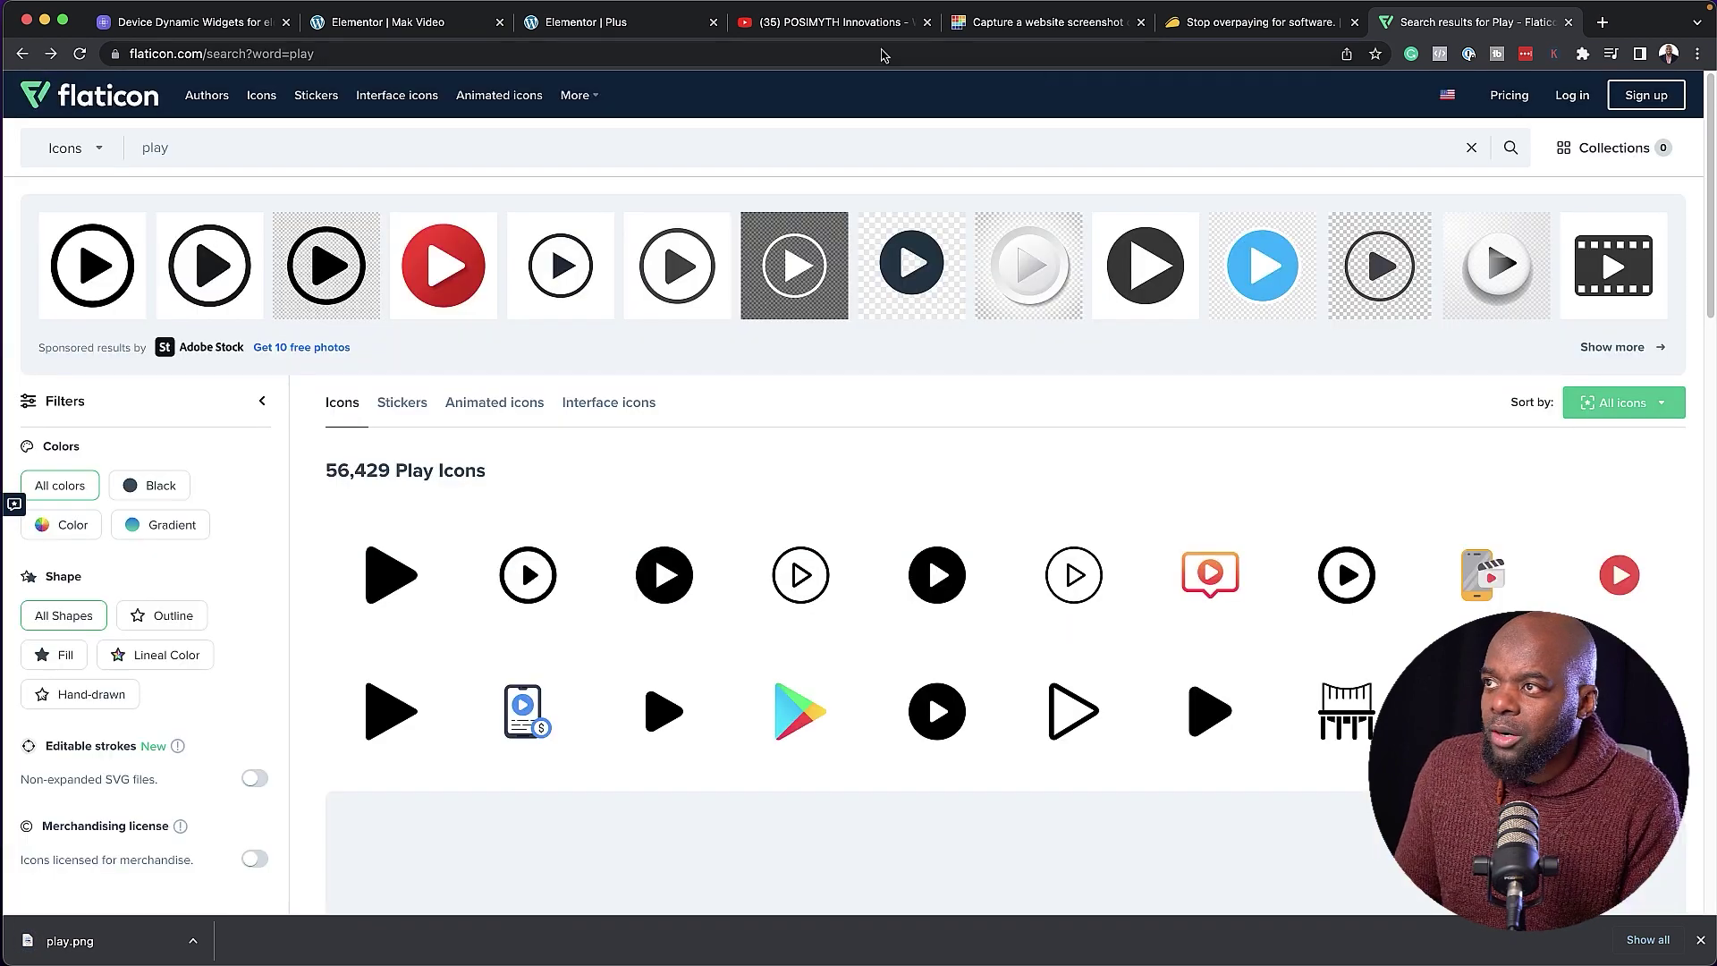
# Set the Mouse Cursor widget's custom cursor icon to the small red play image, play-1.png, from the media library.
pyautogui.click(590, 27)
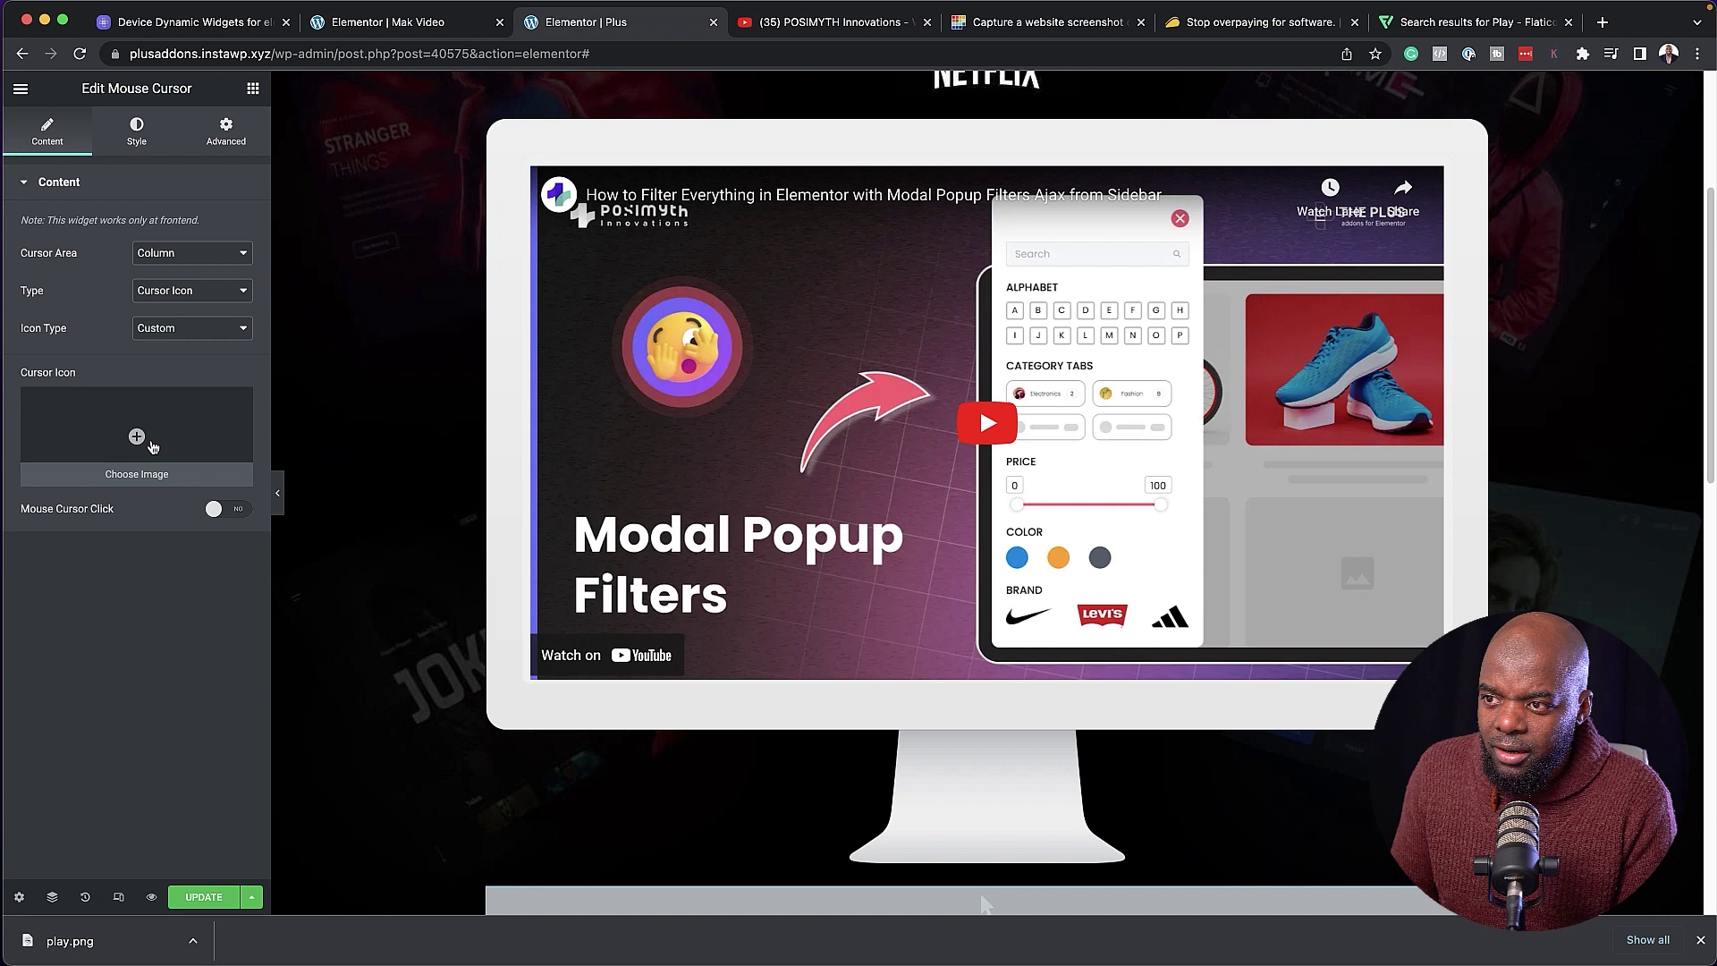
pyautogui.click(170, 434)
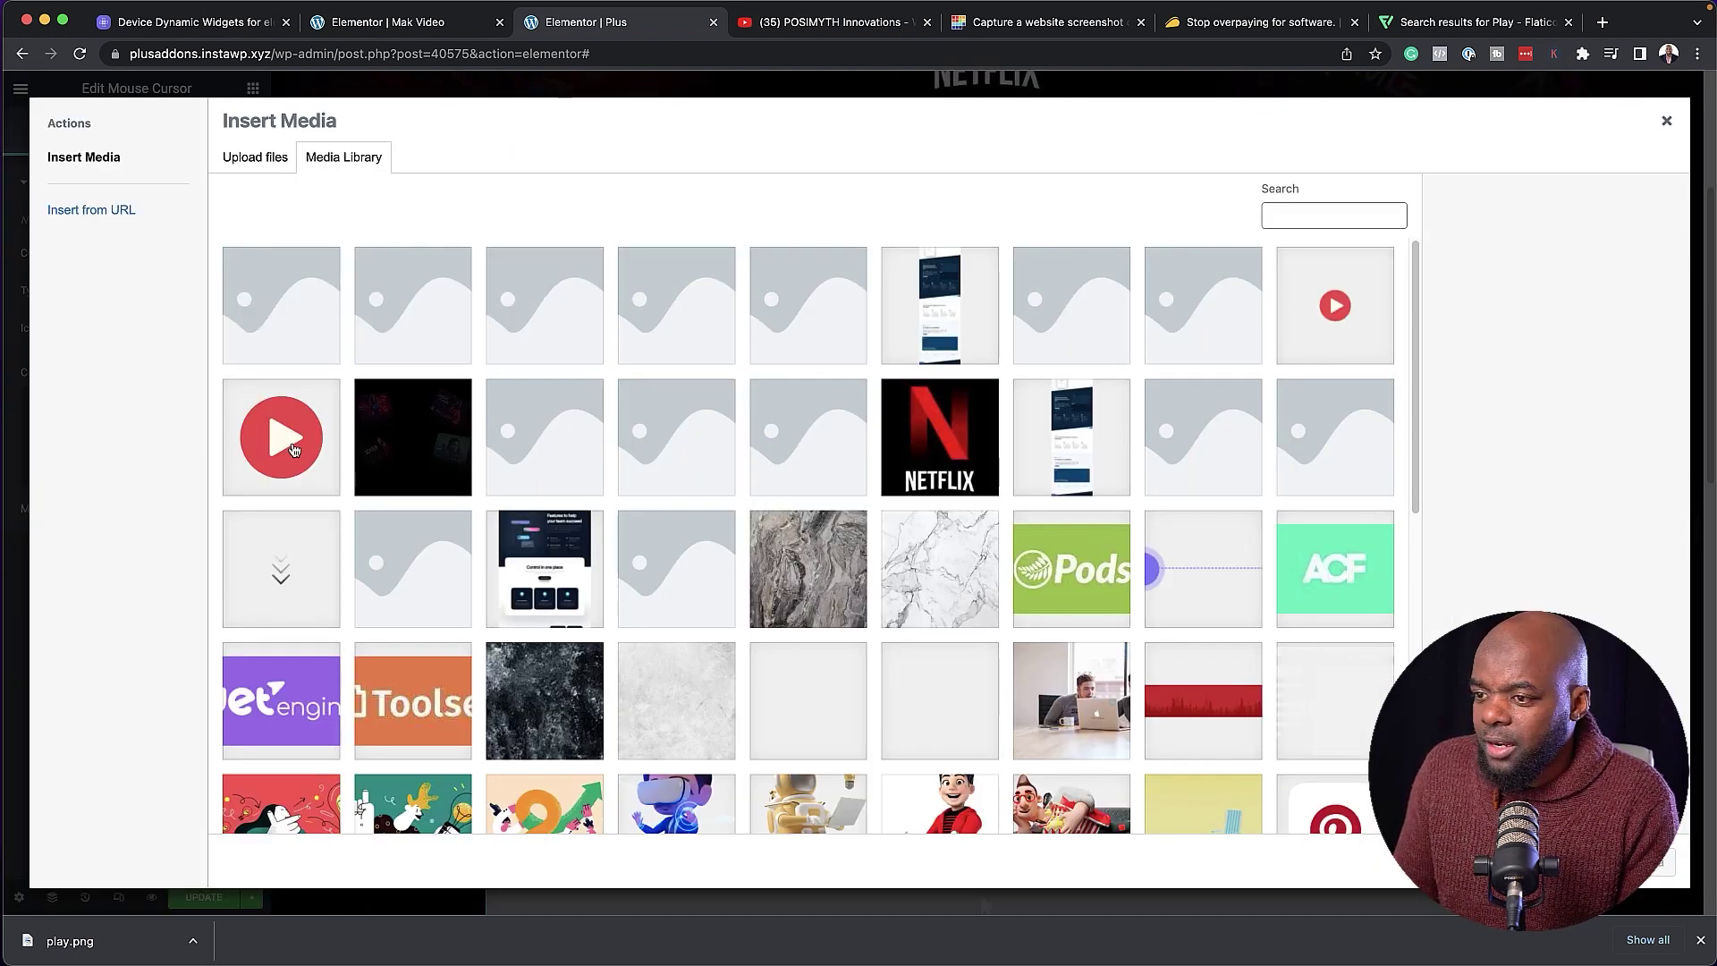
pyautogui.click(1352, 331)
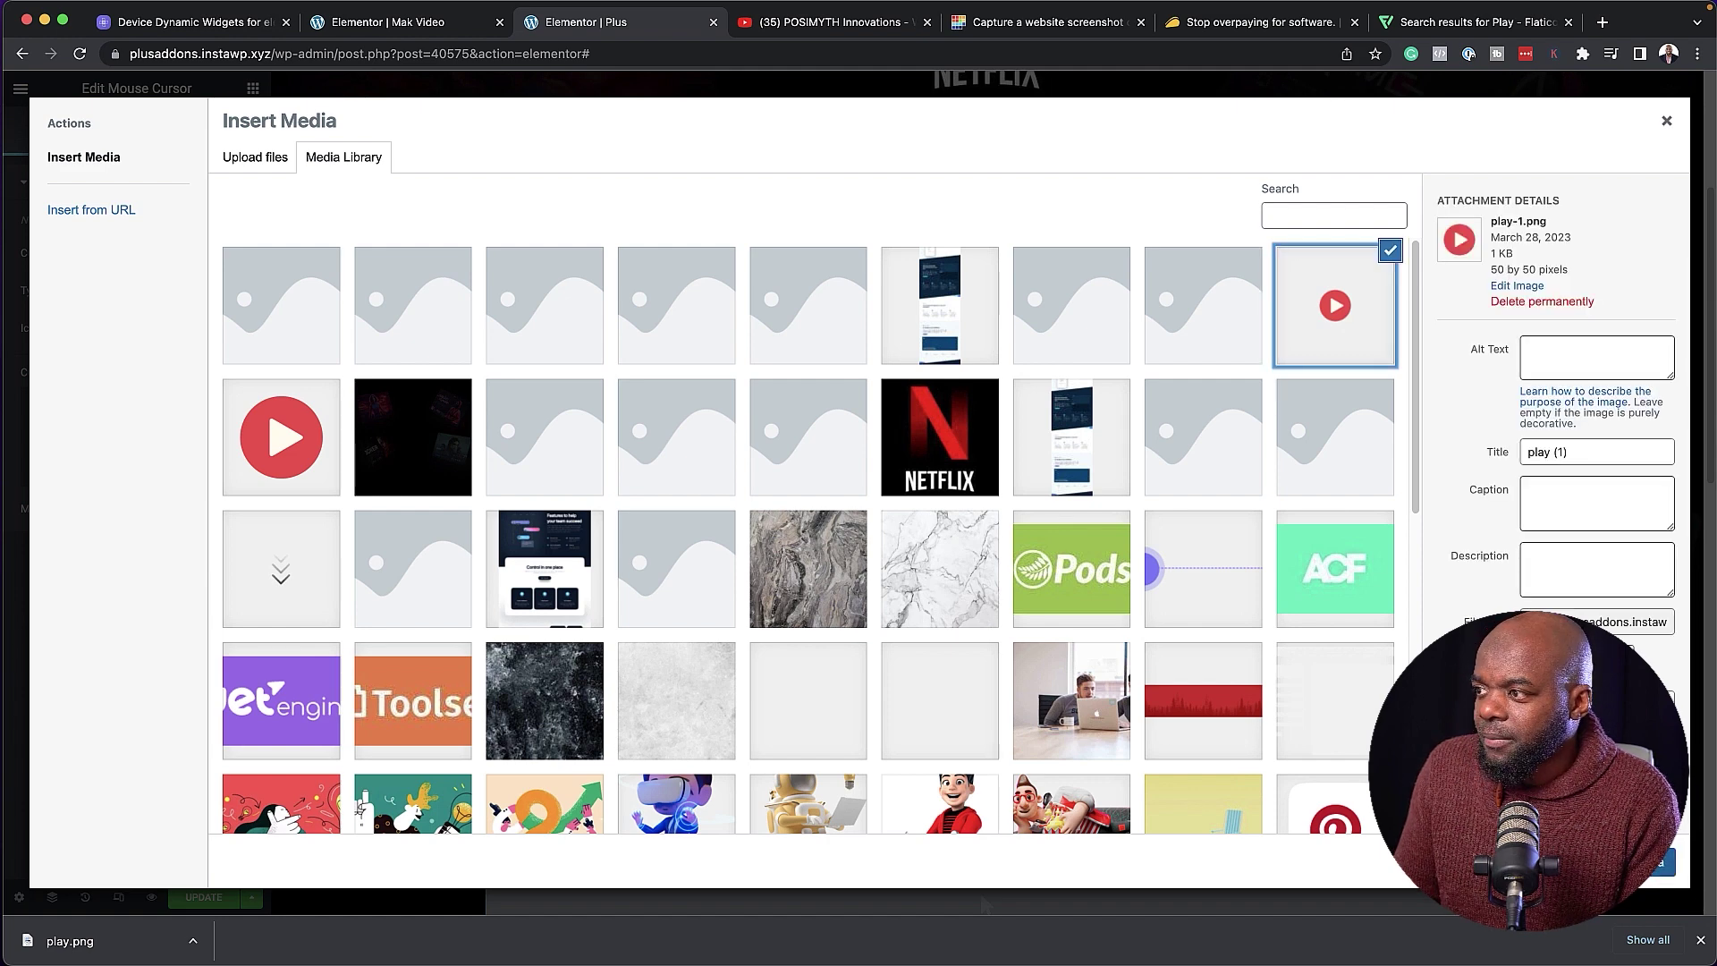
pyautogui.press('Return')
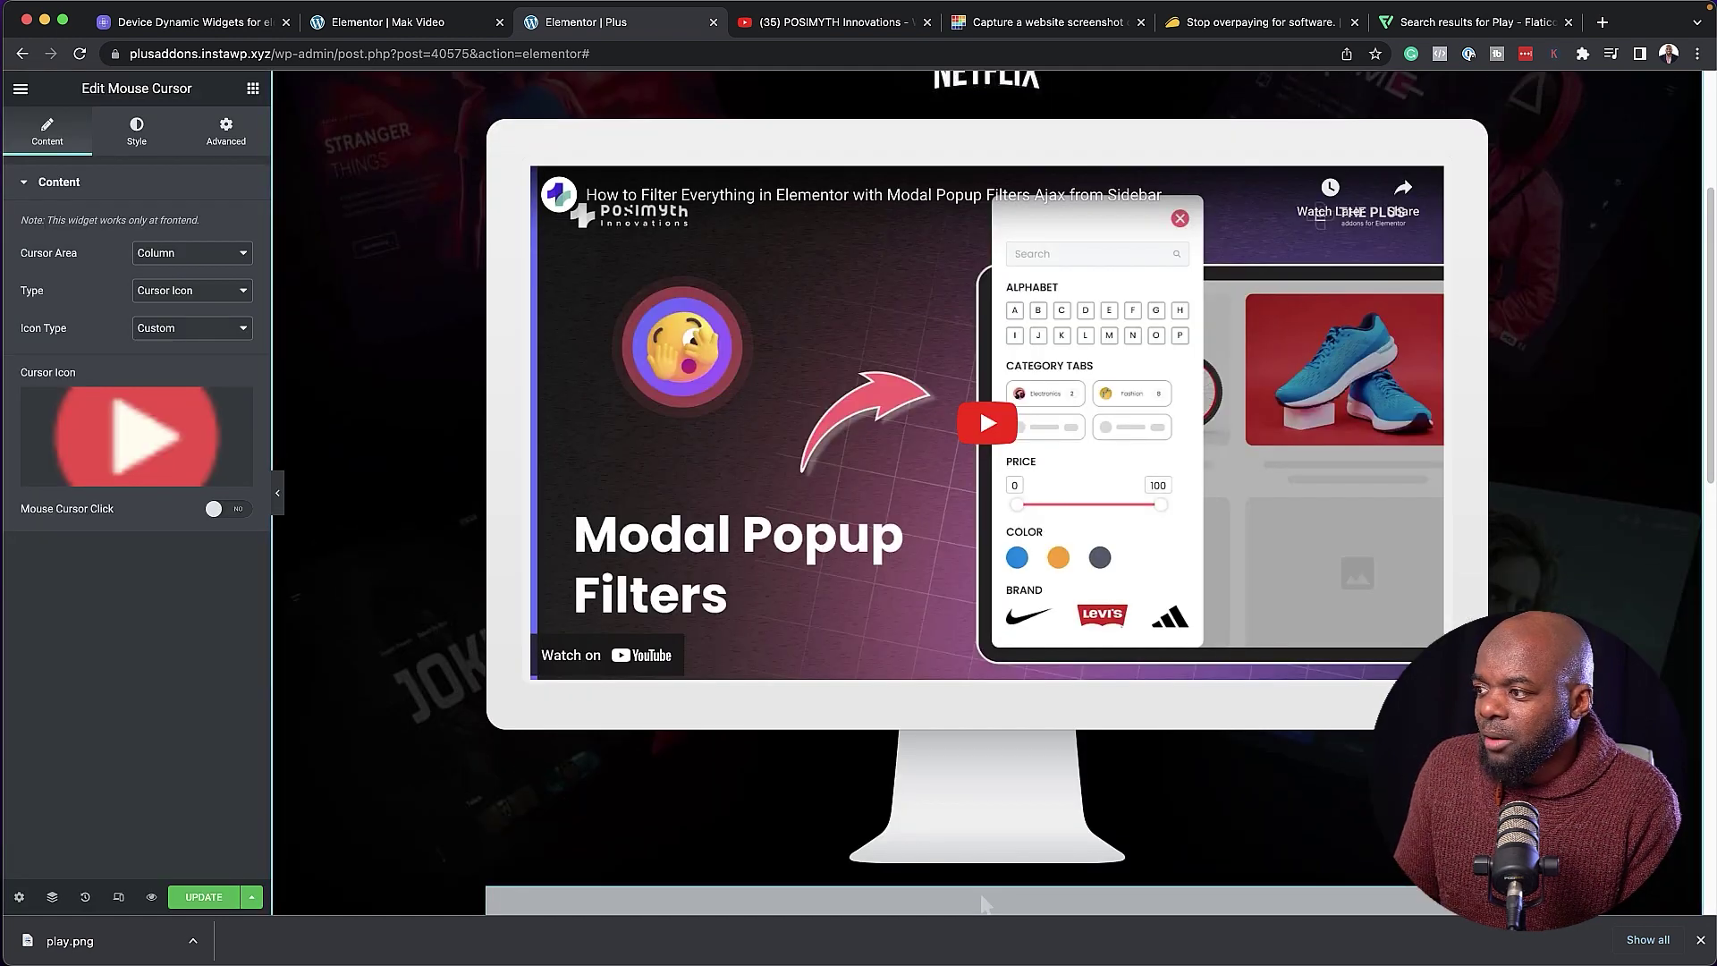
# Save the Netflix page and start the video inside the desktop mockup to test it.
pyautogui.scroll(-1, 983, 903)
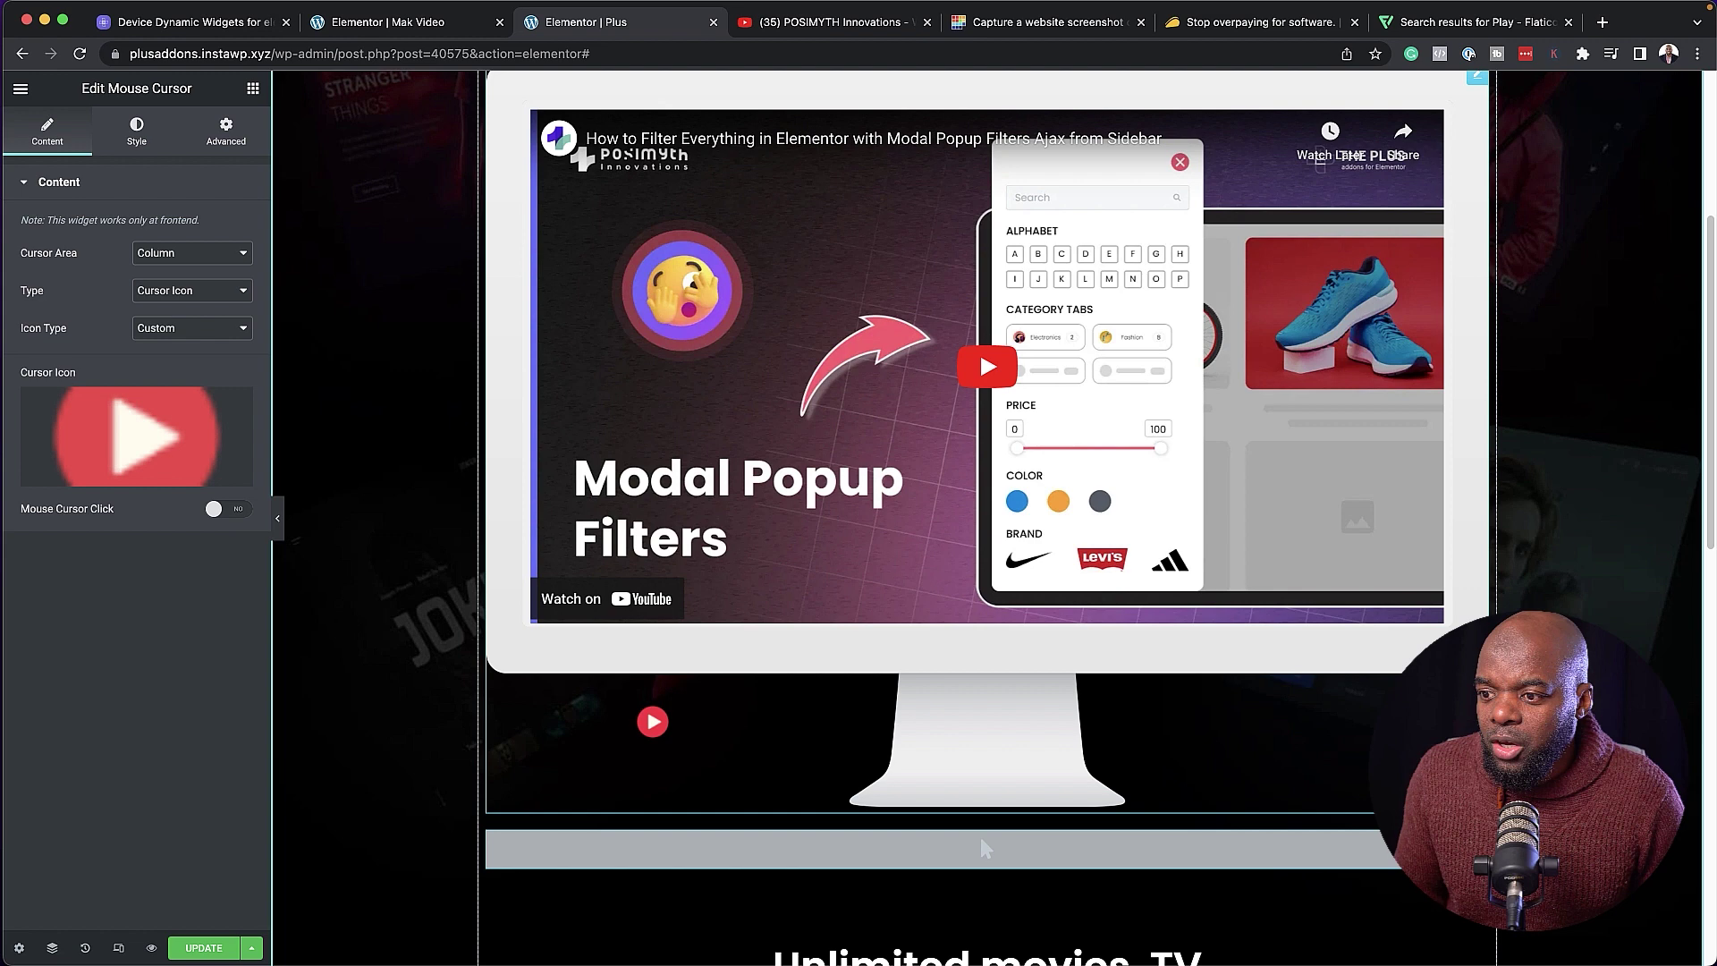
pyautogui.press('super+s')
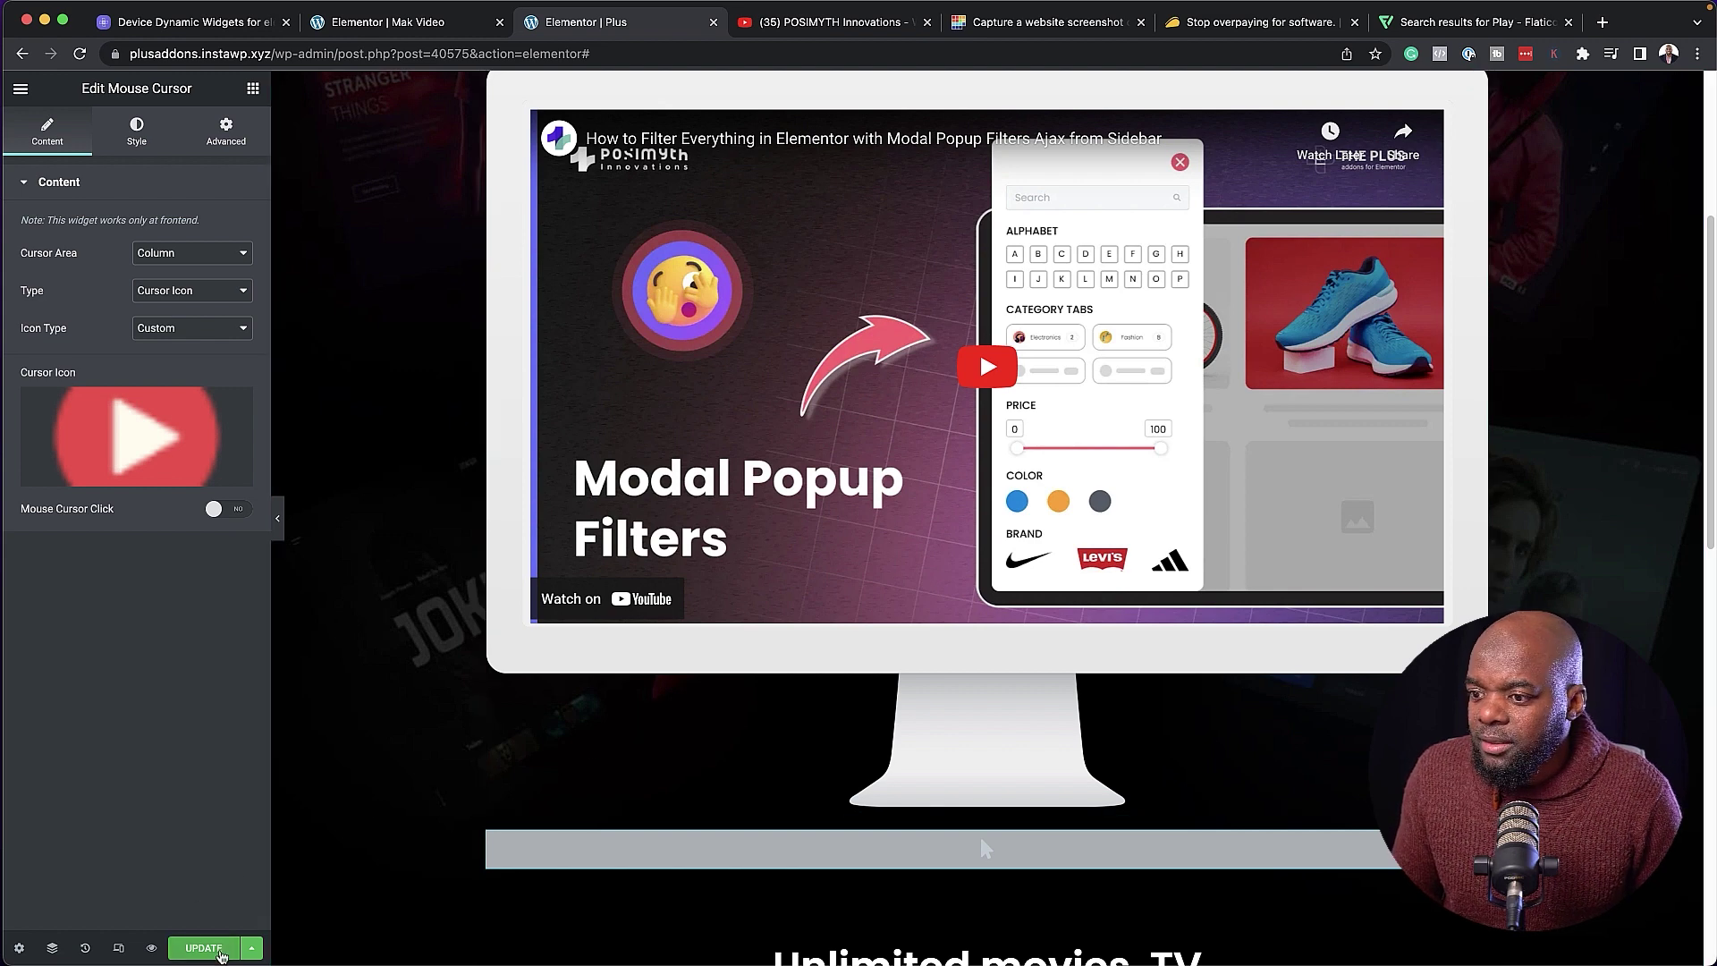
pyautogui.click(987, 368)
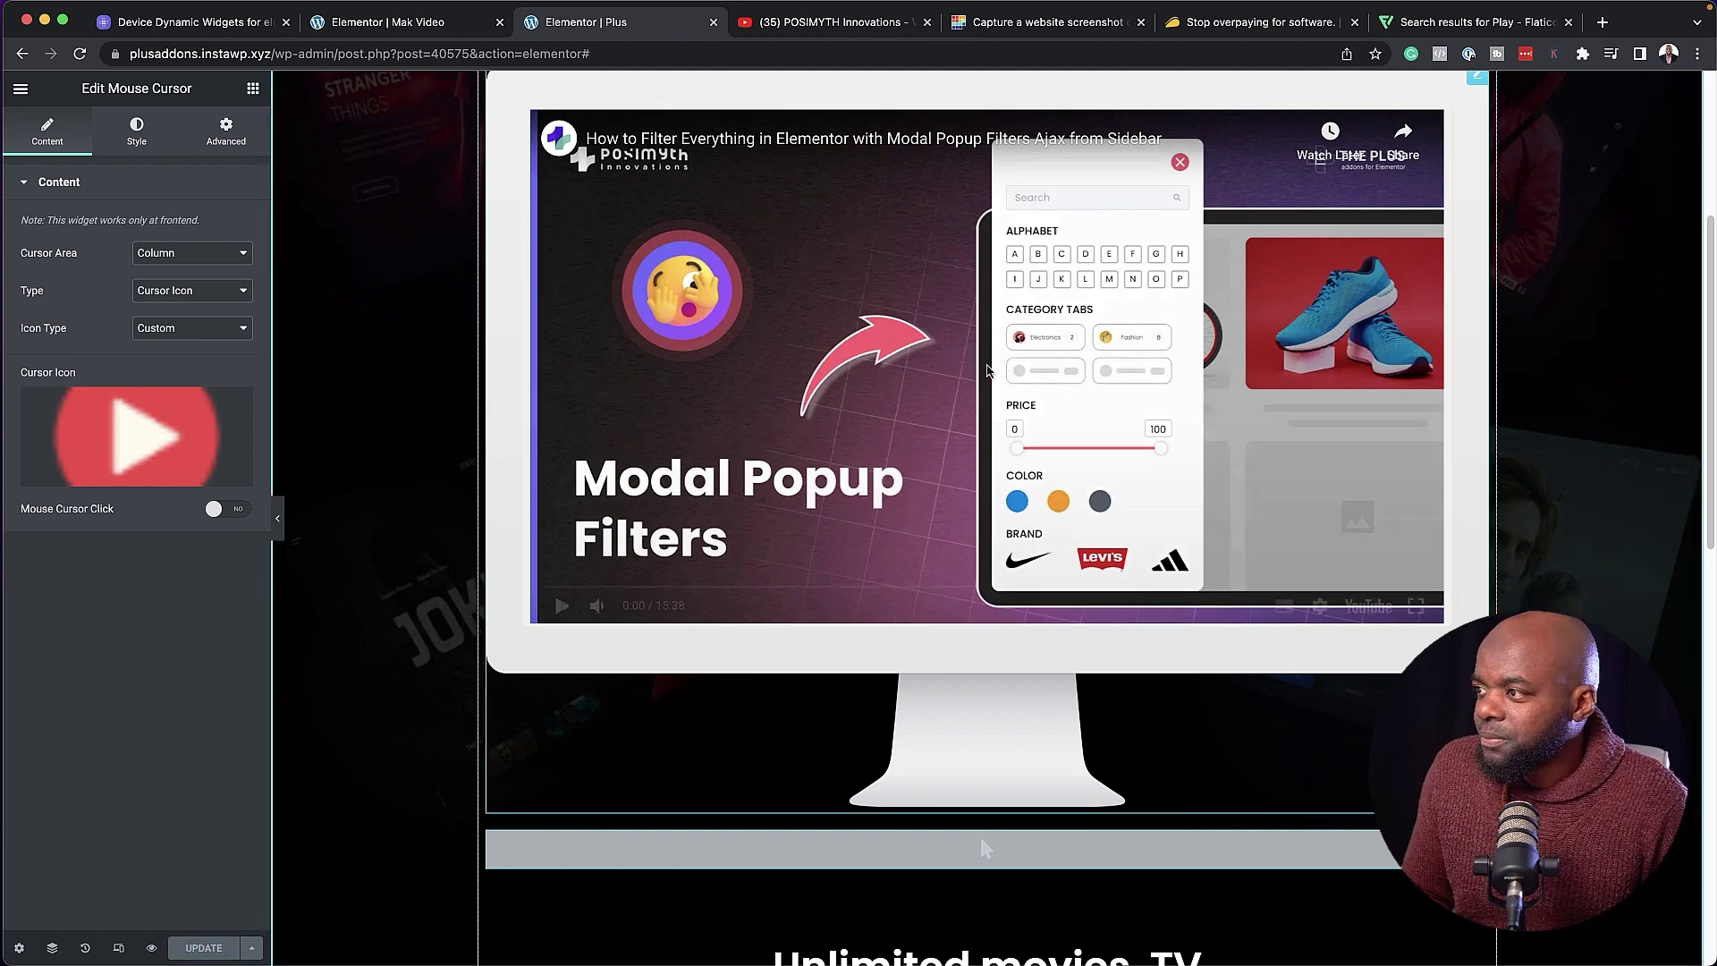